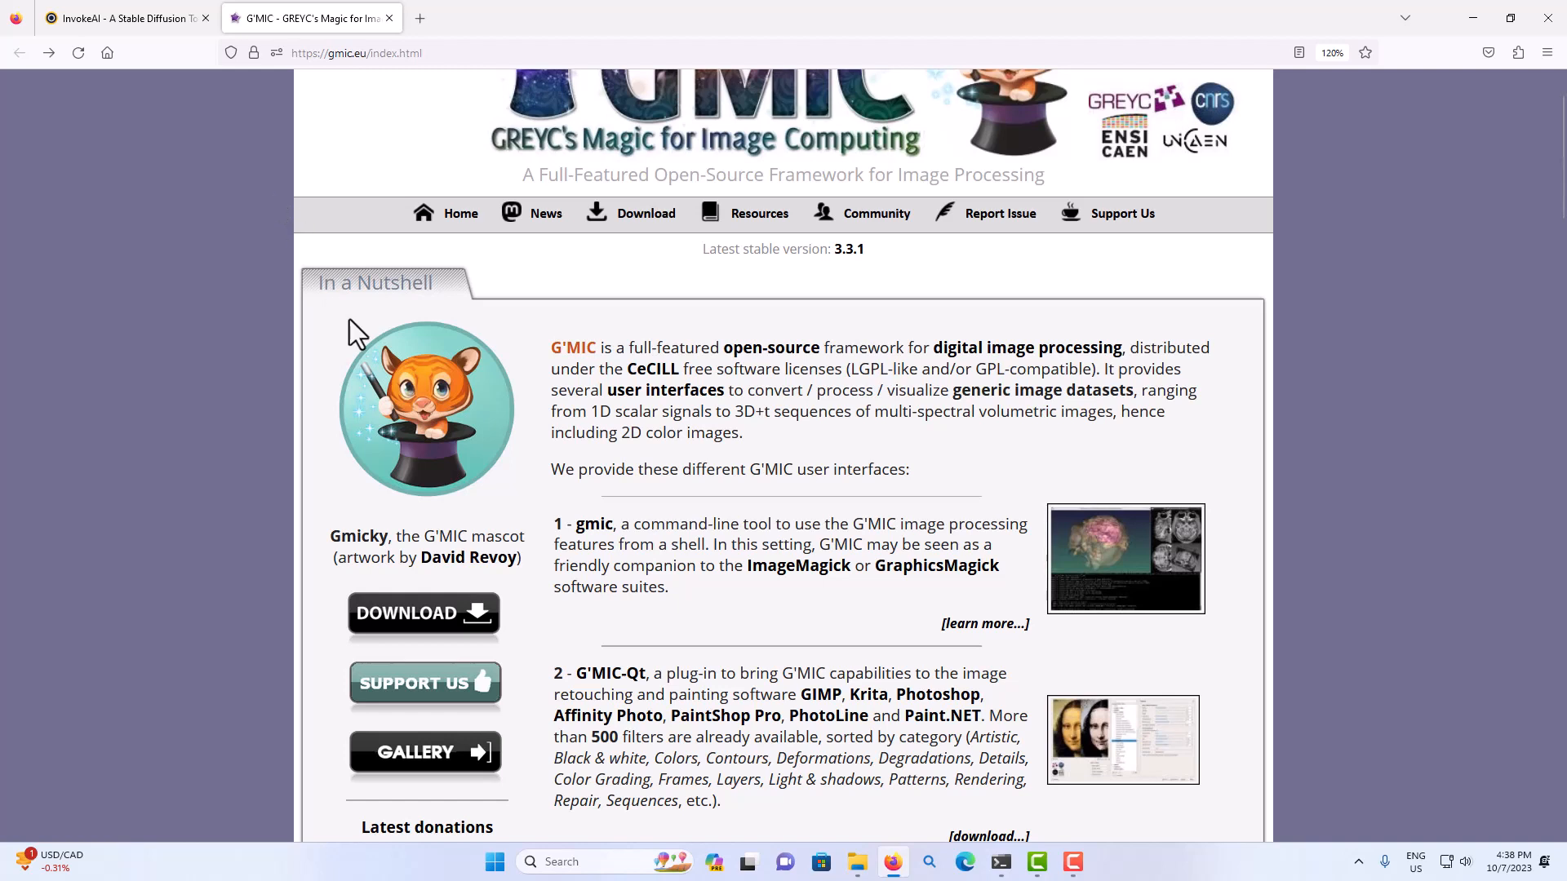
# Review the G'MIC user interfaces on the home page, open the G'MIC Online service briefly, and return.
pyautogui.scroll(-4, 351, 320)
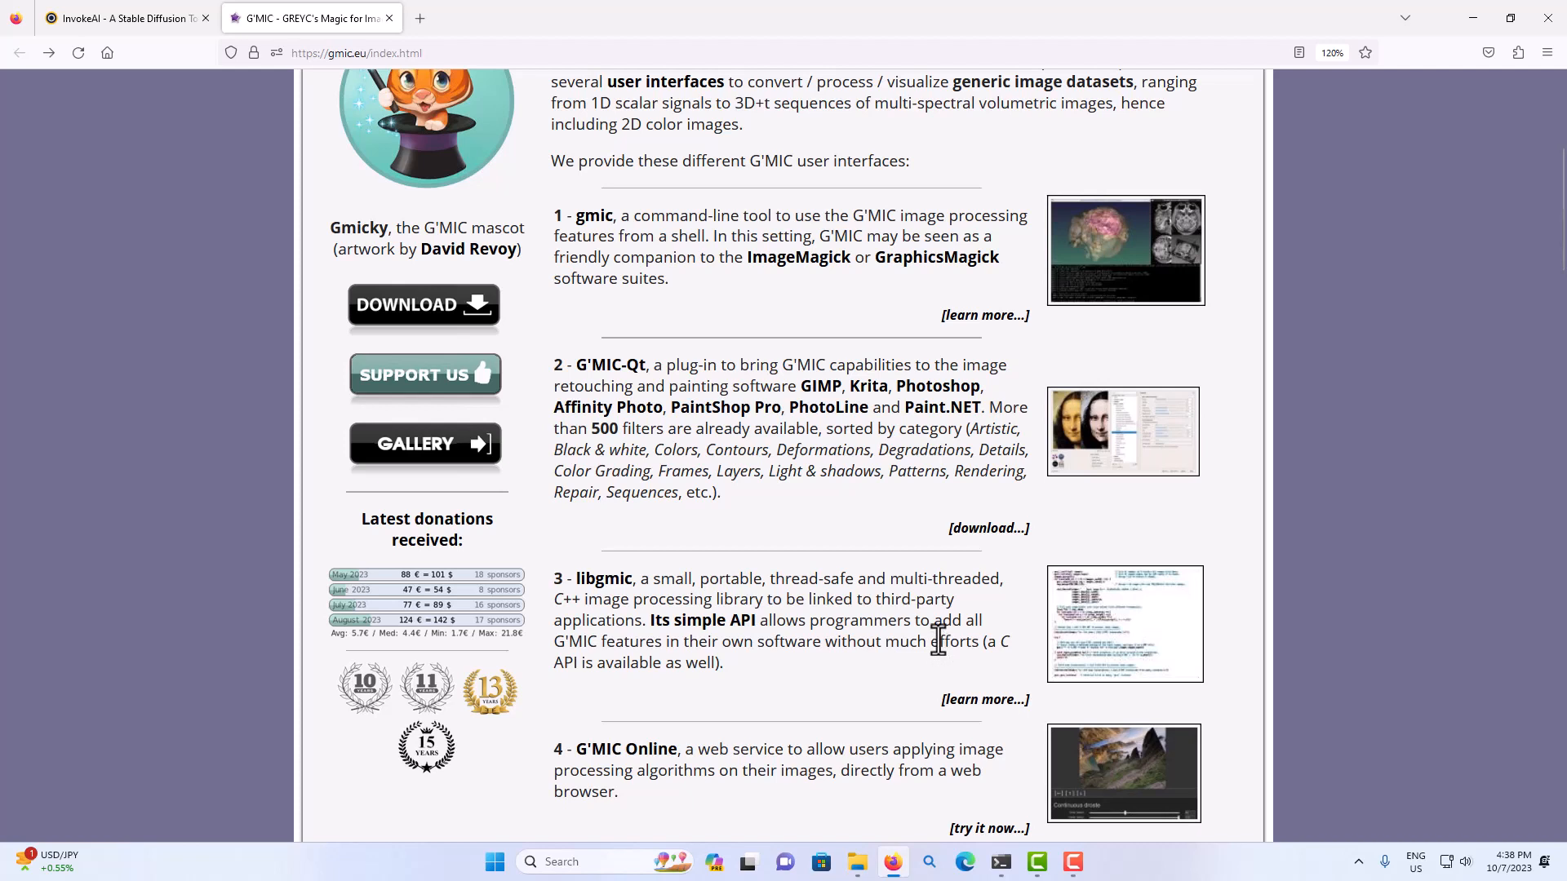
pyautogui.scroll(-1, 938, 636)
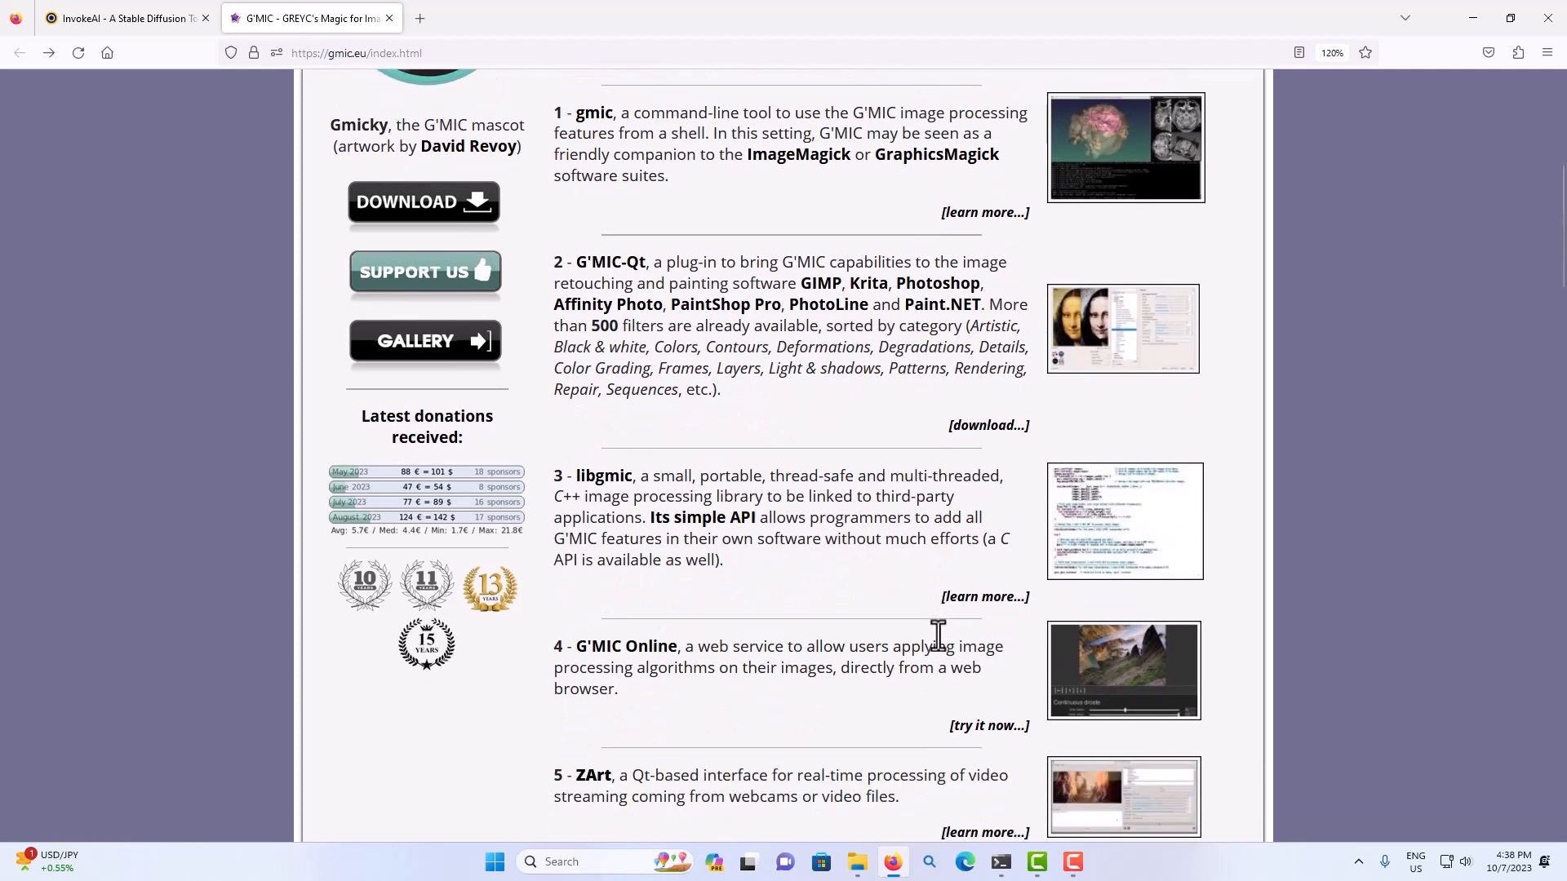
pyautogui.click(982, 726)
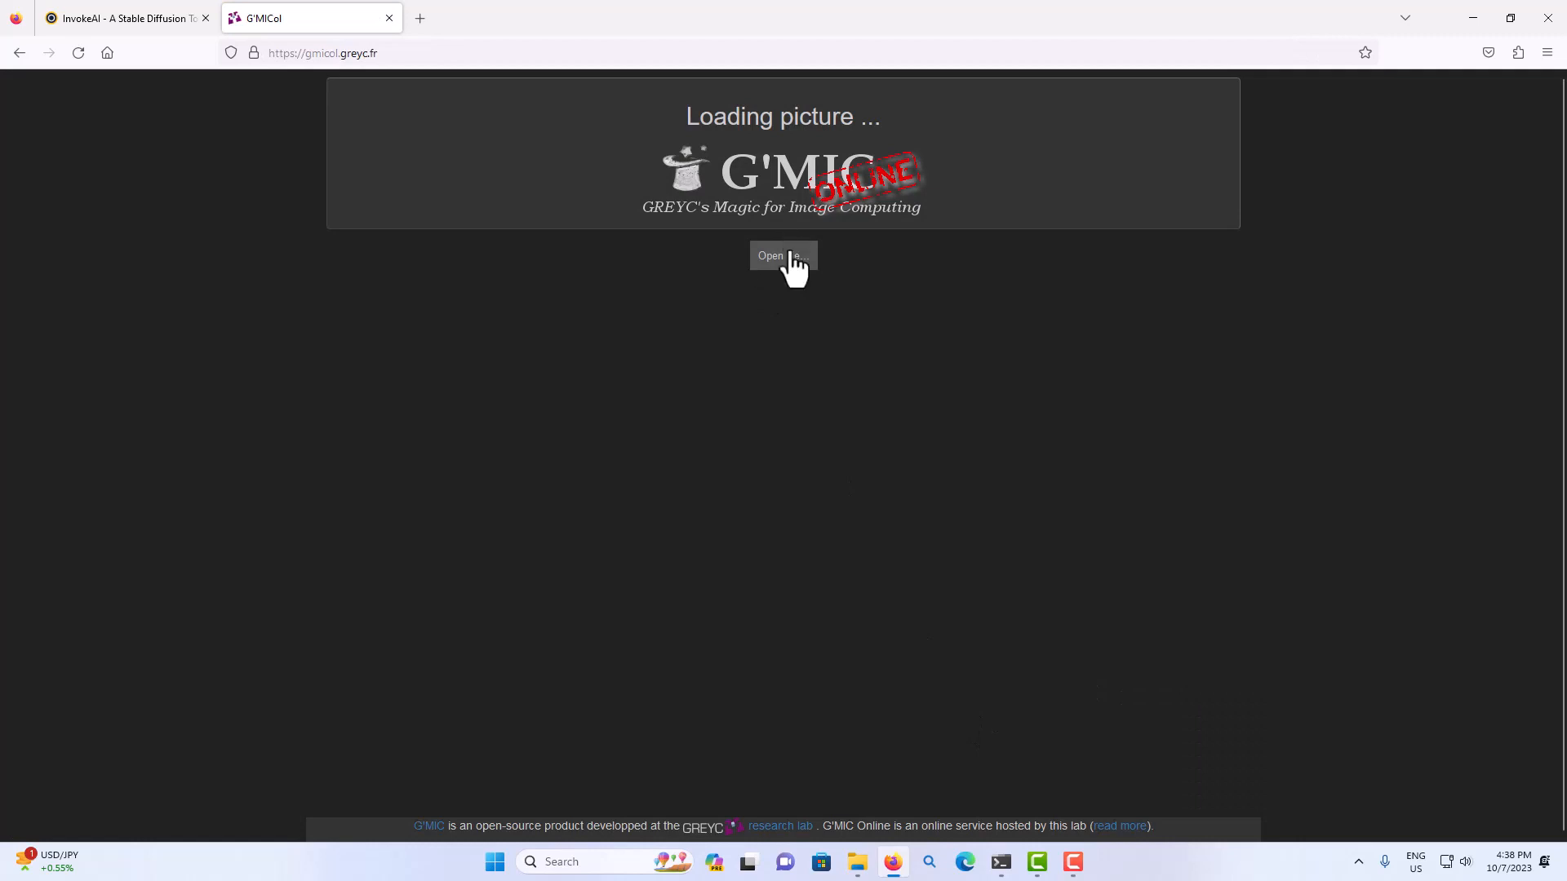
pyautogui.click(27, 53)
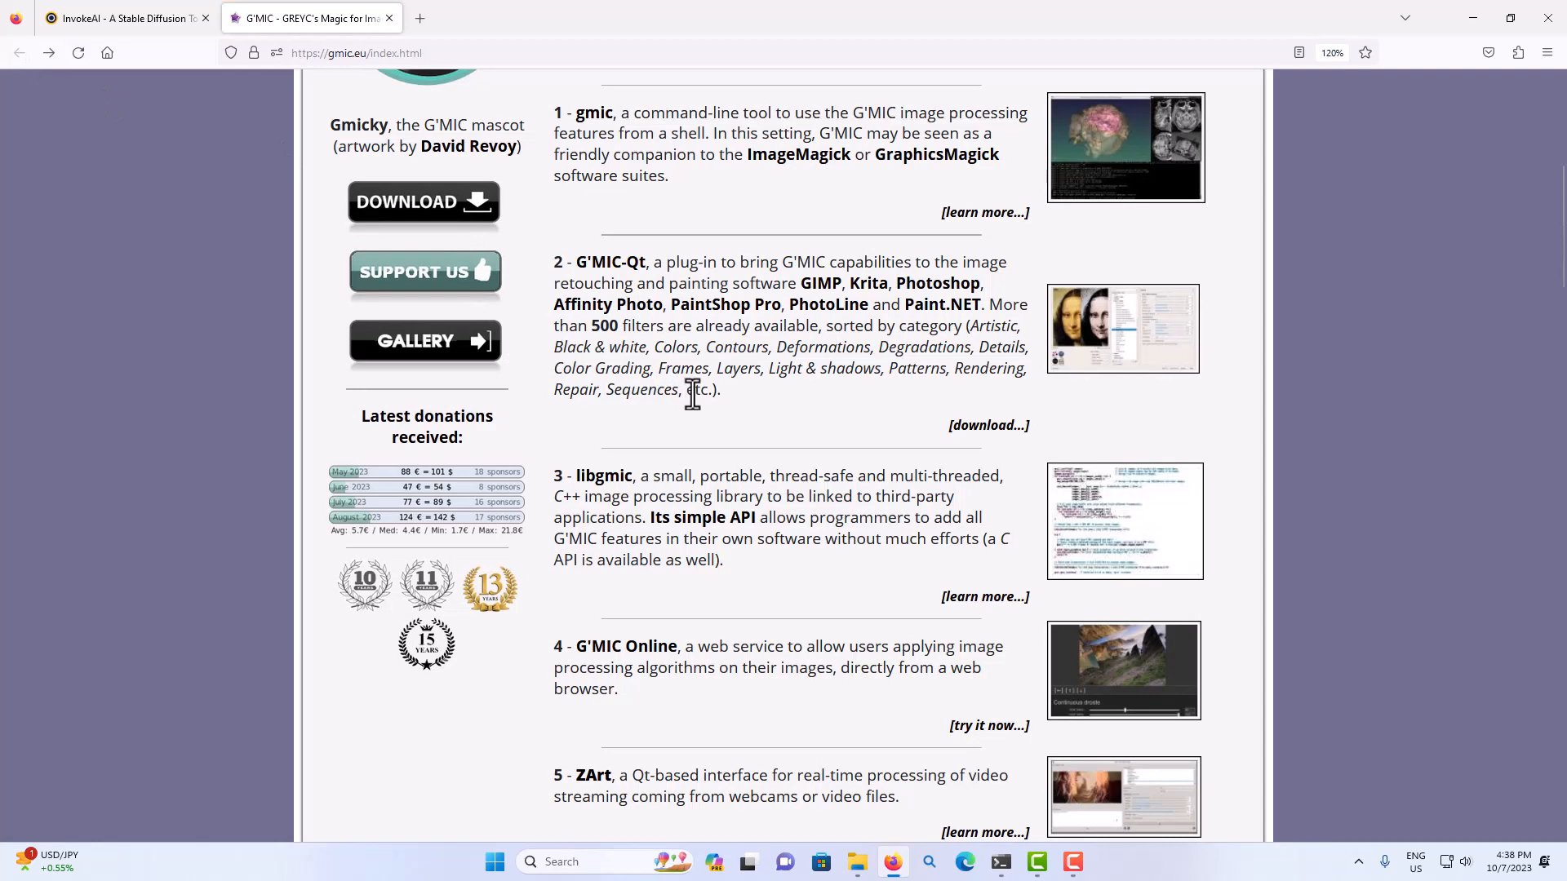
# Open the G'MIC download page and examine the packages offered, down to the Windows stand-alone G'MIC-Qt interface.
pyautogui.scroll(2, 703, 399)
pyautogui.scroll(5, 704, 400)
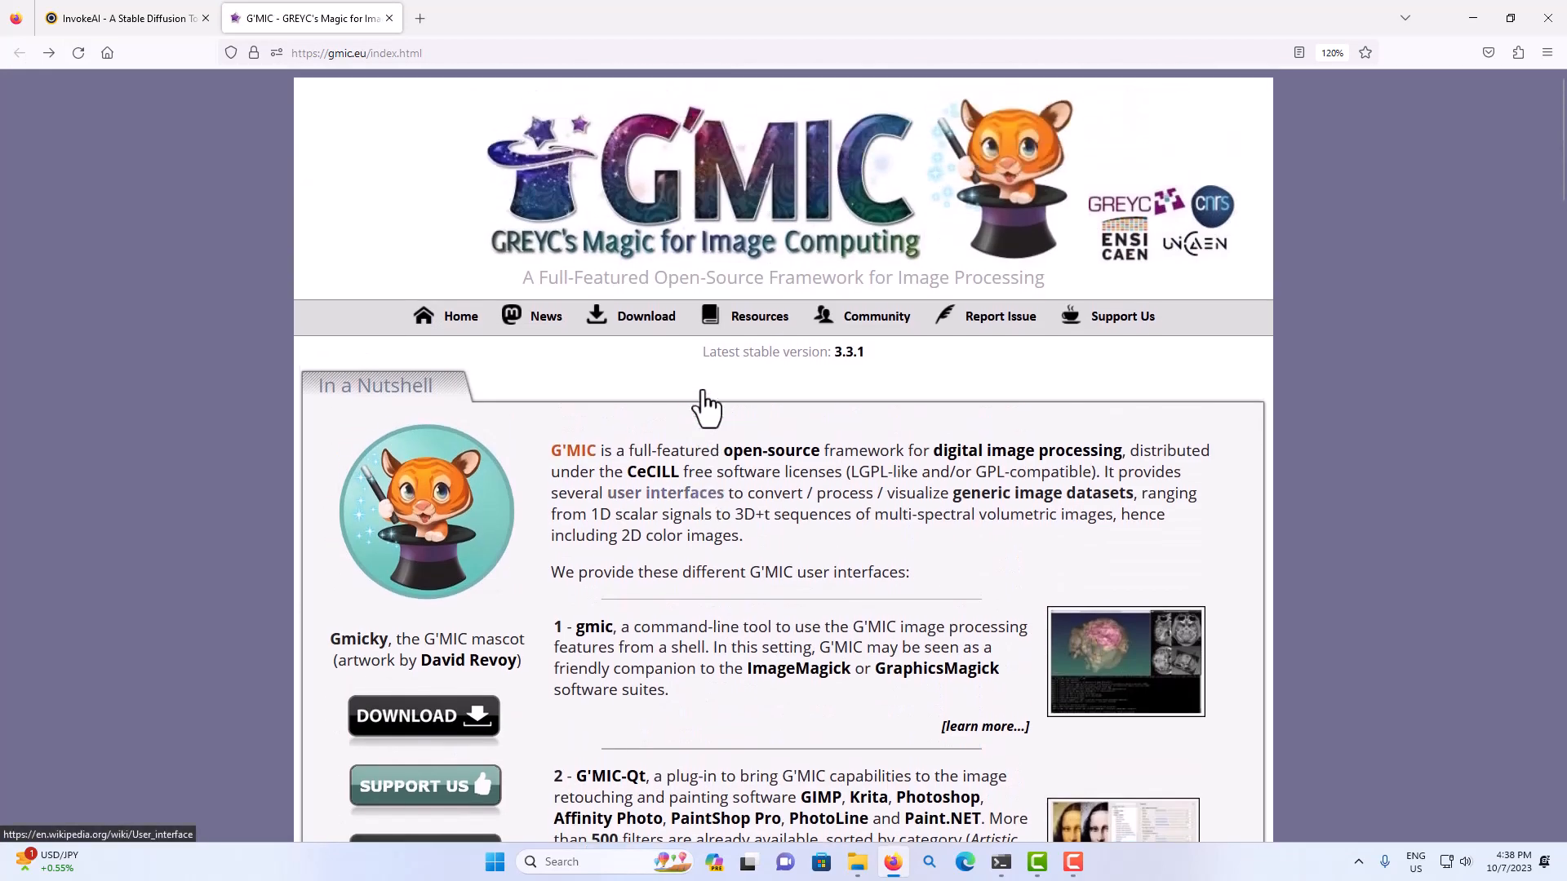
pyautogui.click(635, 323)
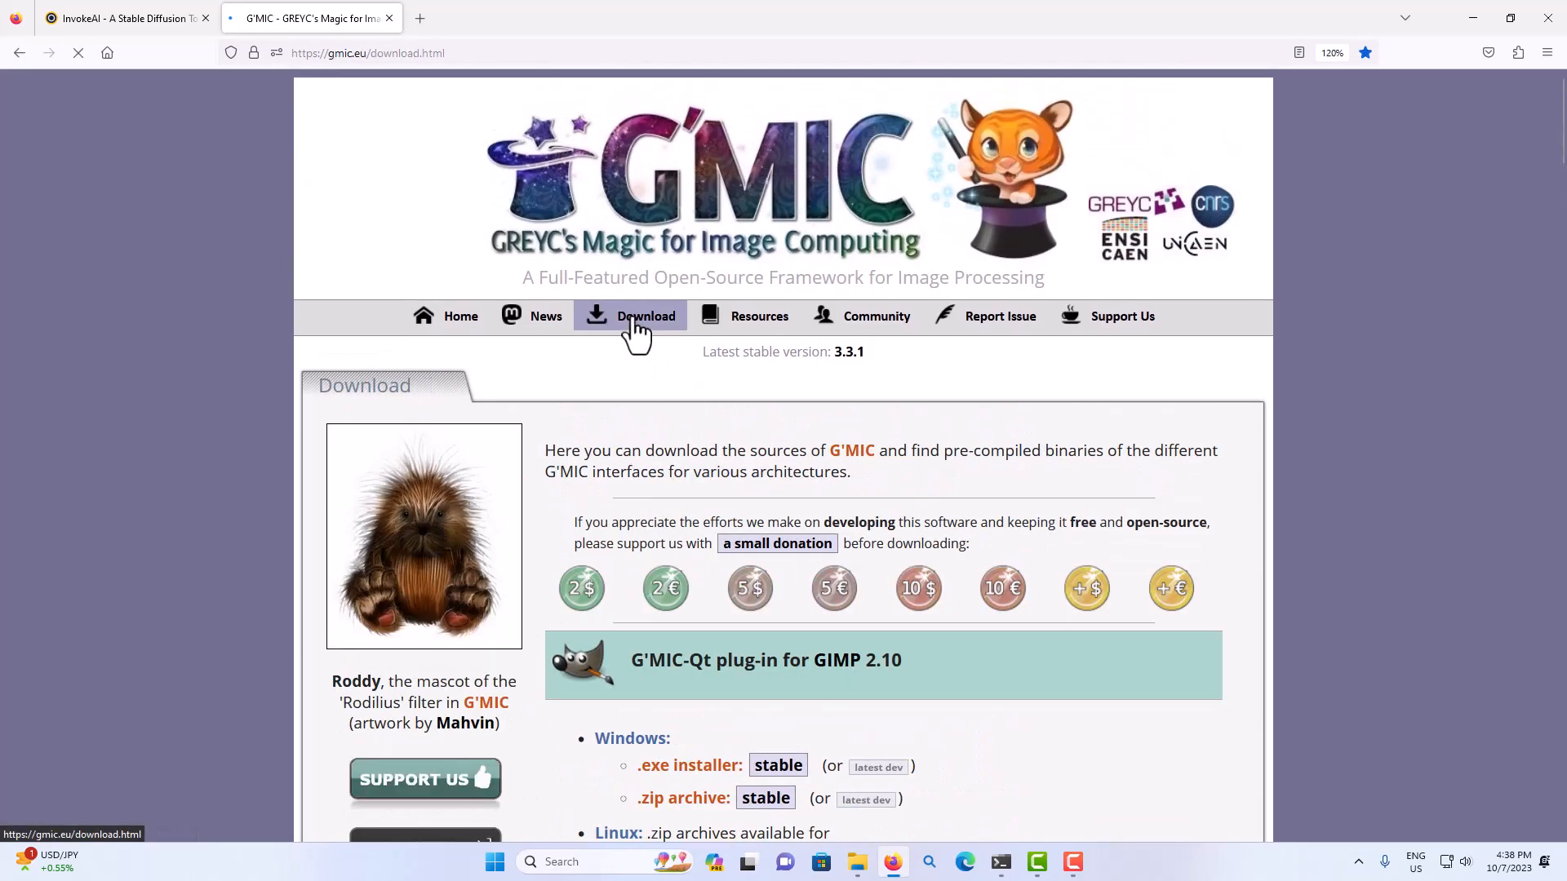
pyautogui.scroll(-1, 661, 400)
pyautogui.scroll(-10, 661, 400)
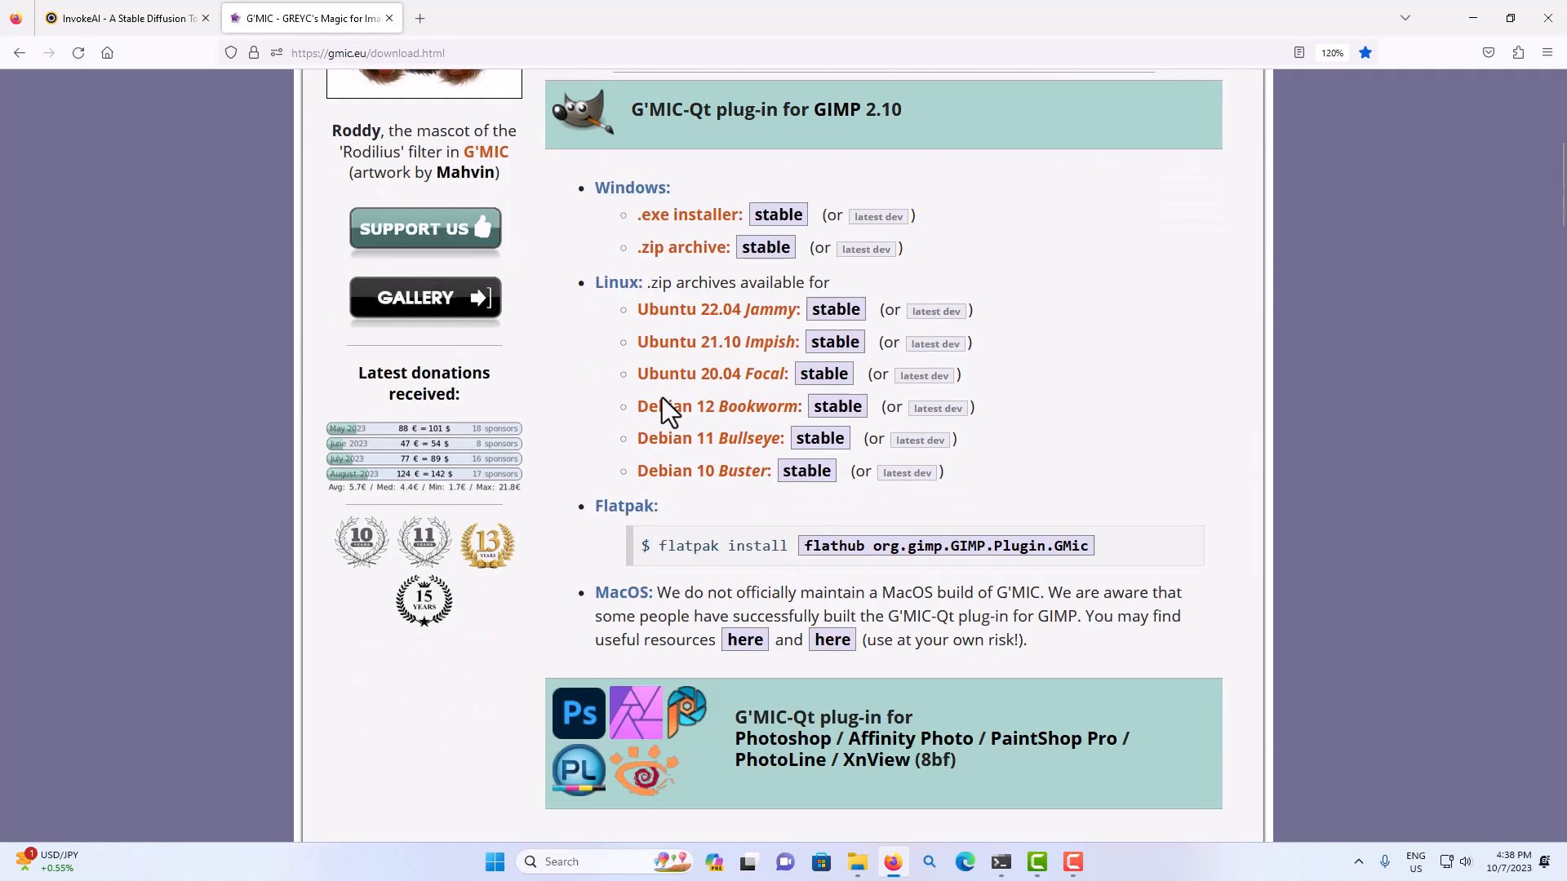
pyautogui.scroll(-4, 661, 400)
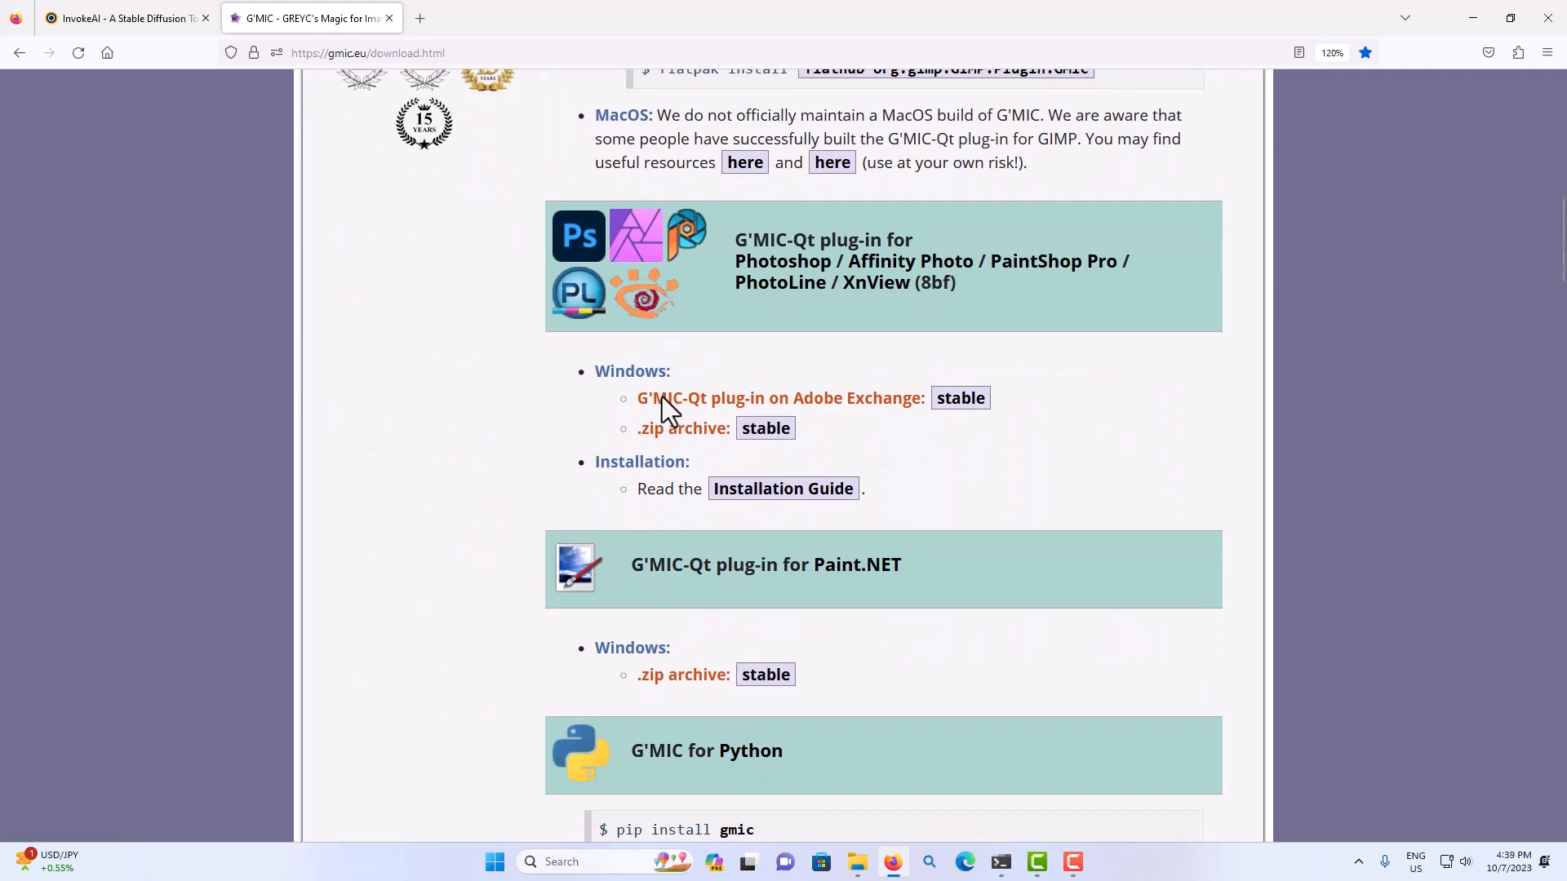
pyautogui.scroll(-4, 661, 398)
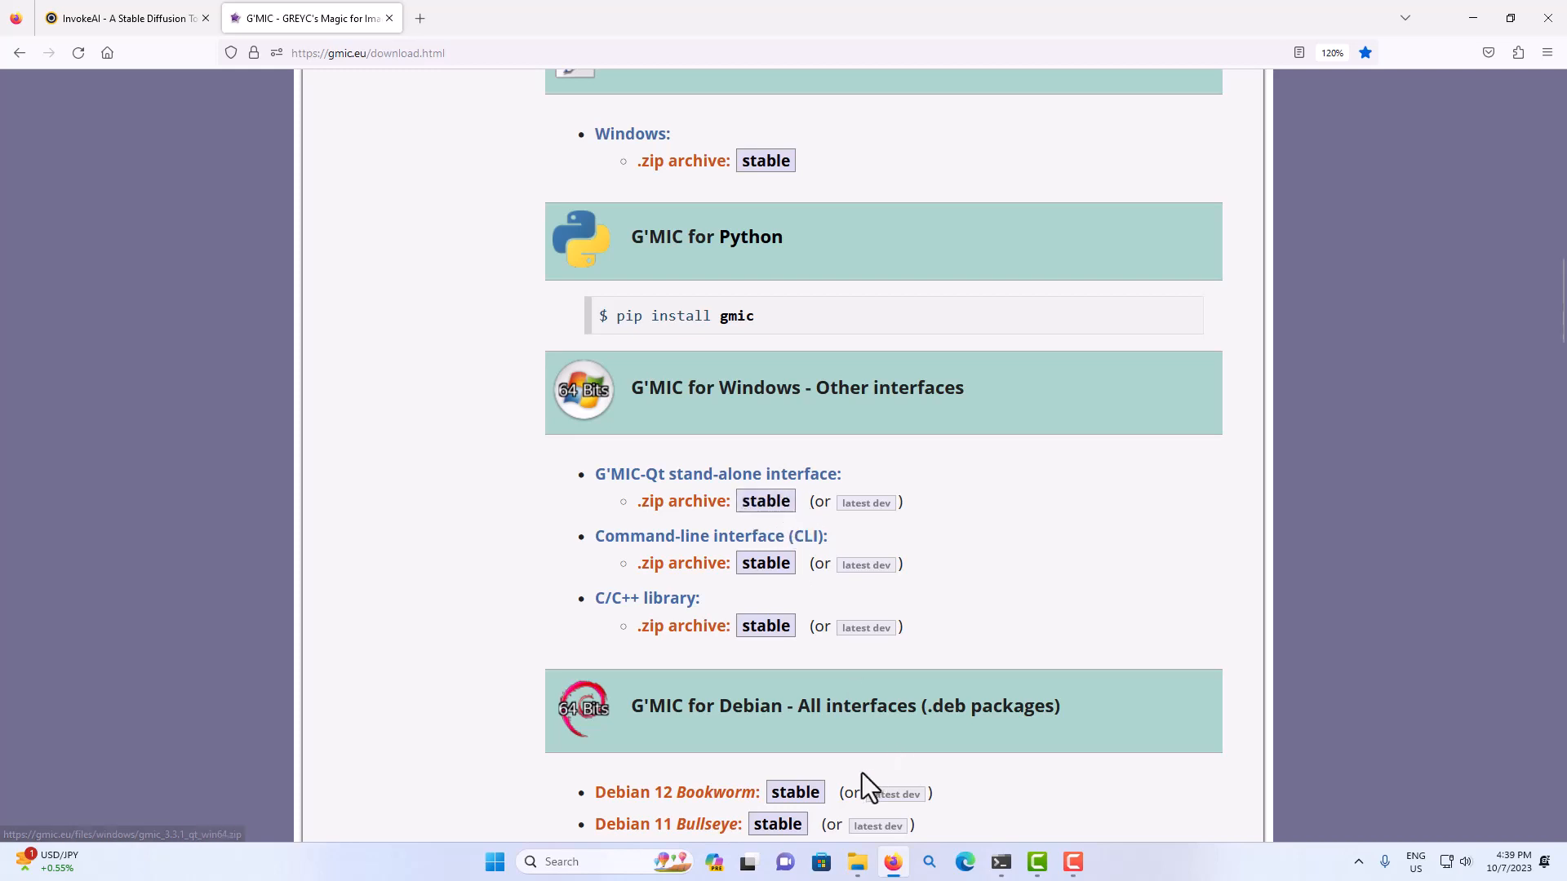
# Switch to File Explorer and locate gmic_qt.exe inside gmic_qt_win64 > gmic-3.3.1-qt-win64 in Downloads.
pyautogui.click(857, 862)
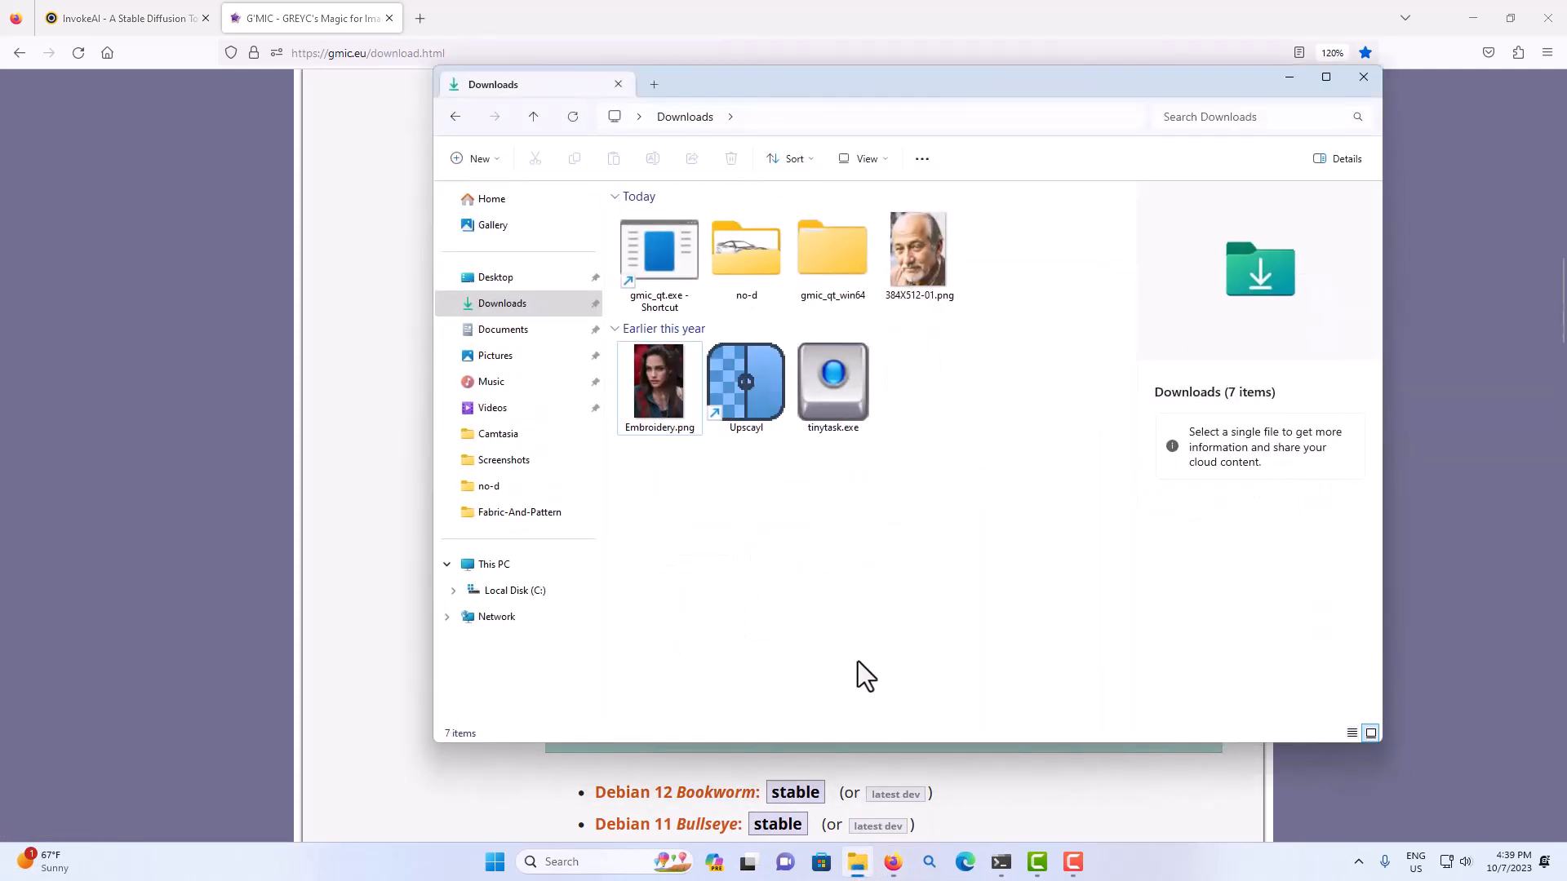
pyautogui.doubleClick(831, 256)
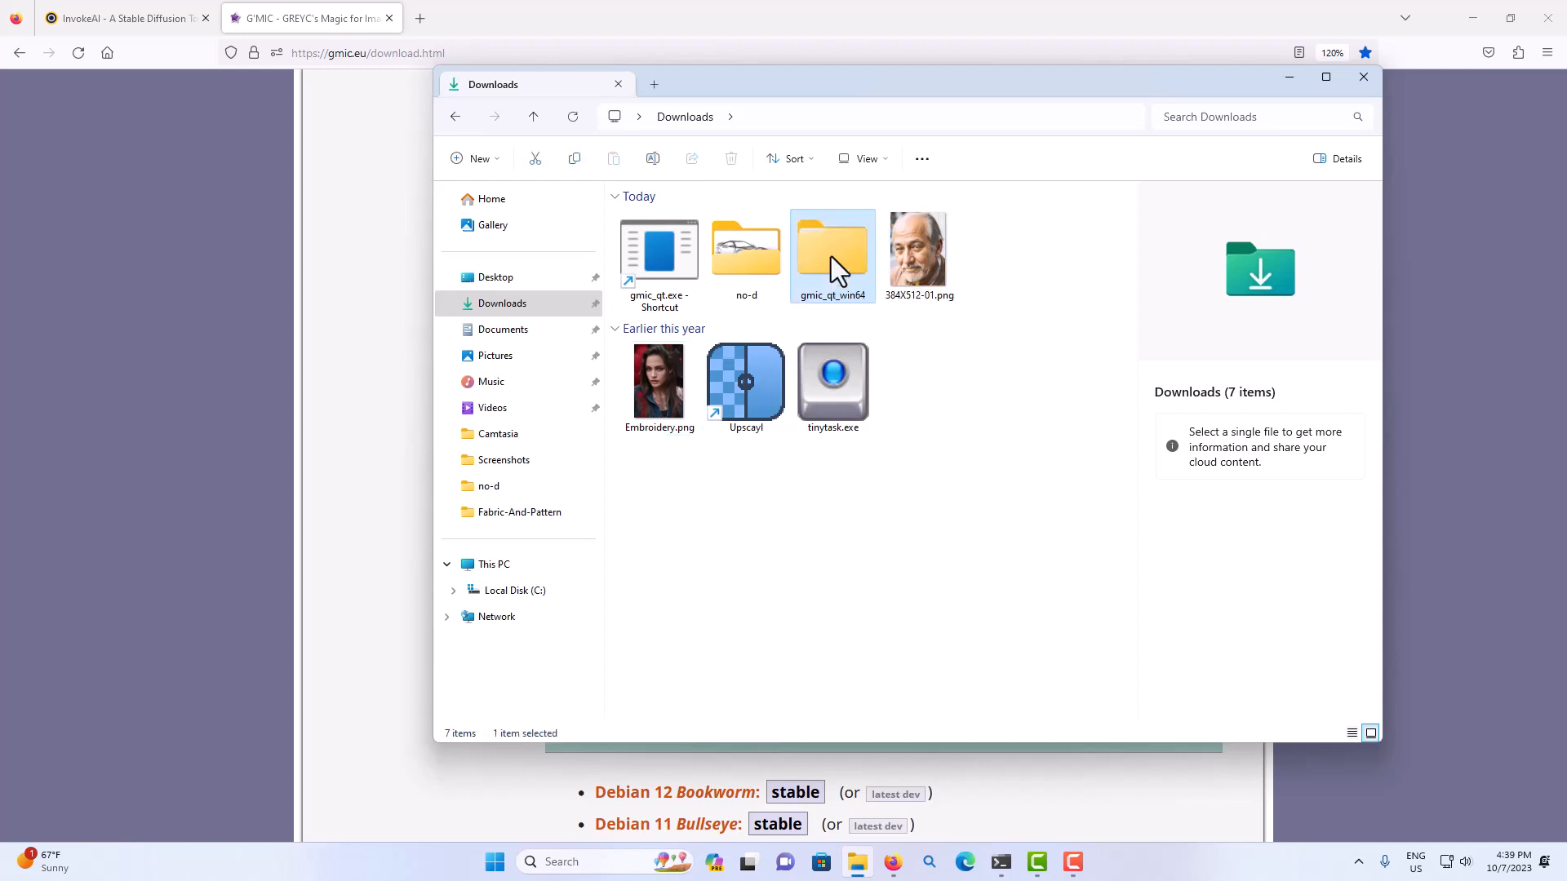
pyautogui.doubleClick(673, 243)
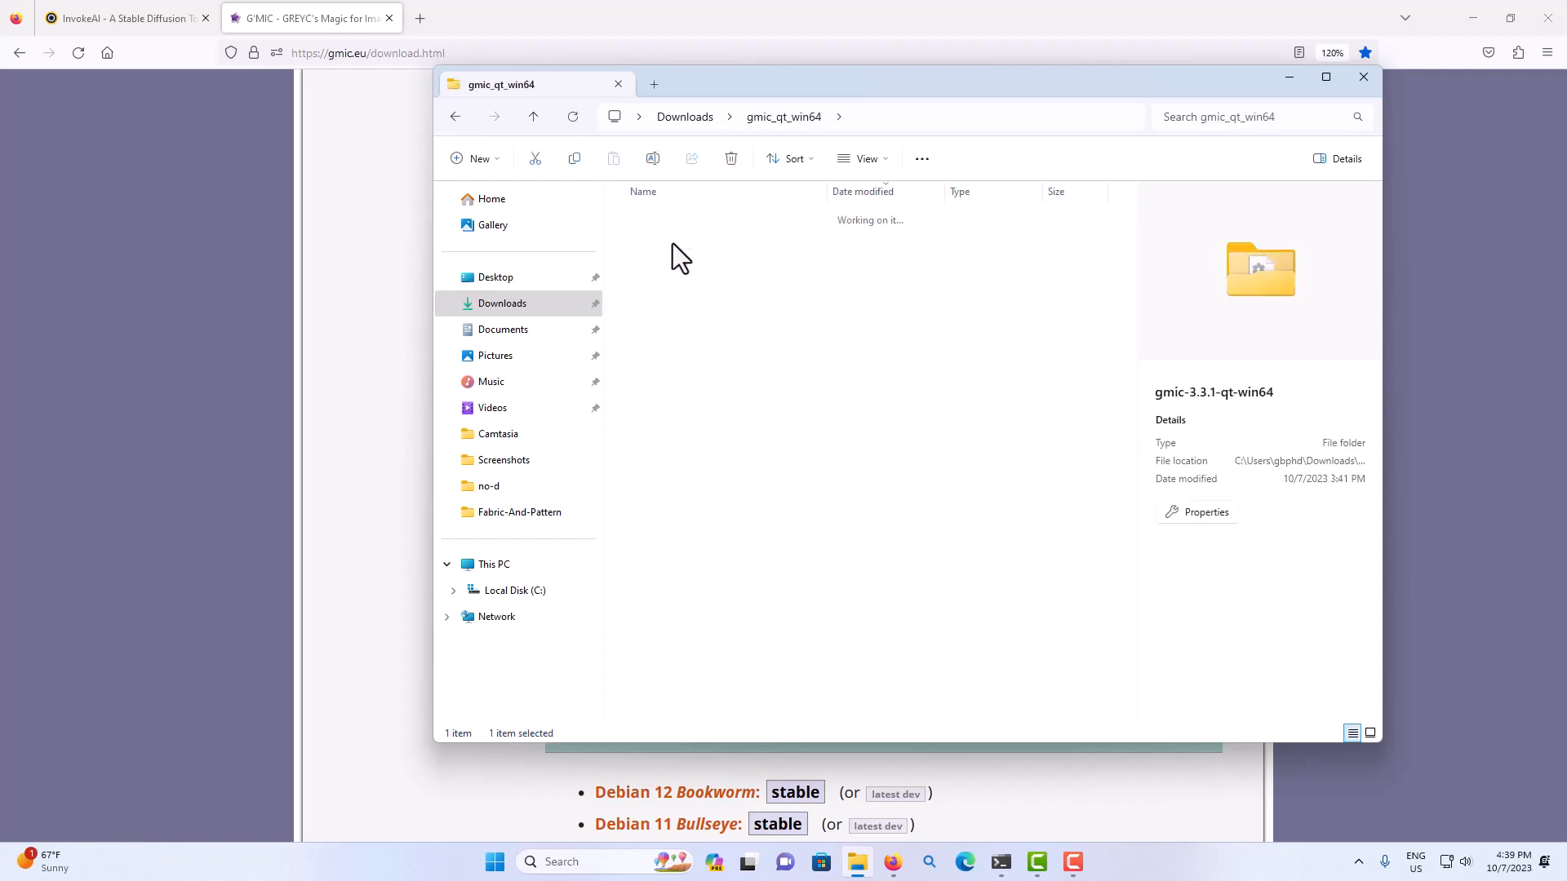
pyautogui.scroll(-3, 722, 522)
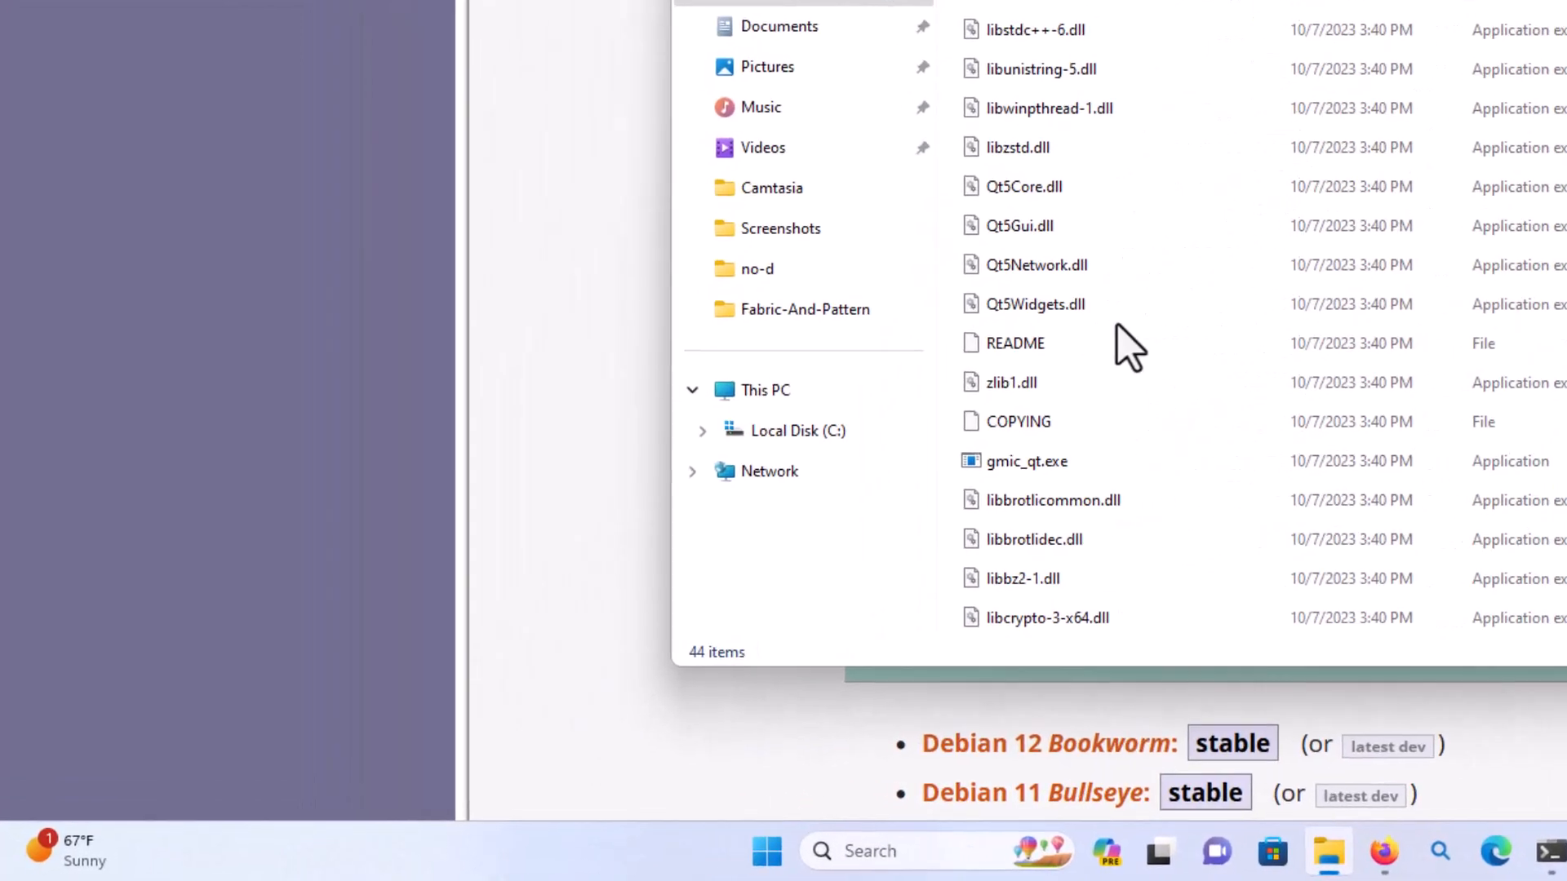
pyautogui.moveTo(1047, 462)
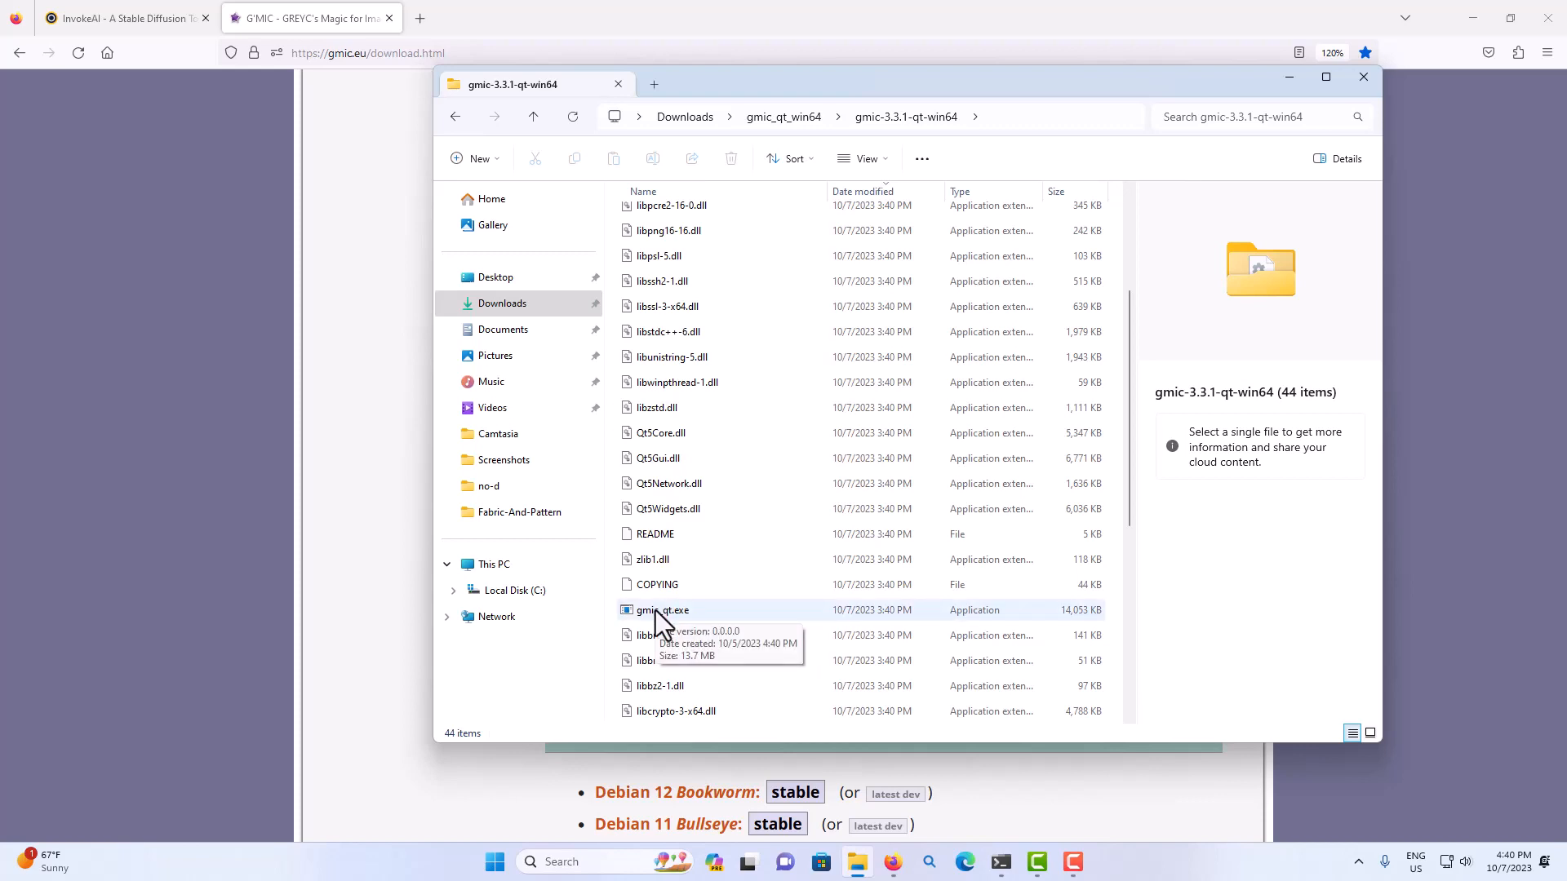
# Look up the shortcut creation option for gmic_qt.exe, then return to Downloads and find the existing gmic_qt.exe shortcut.
pyautogui.click(655, 610)
pyautogui.rightClick(658, 610)
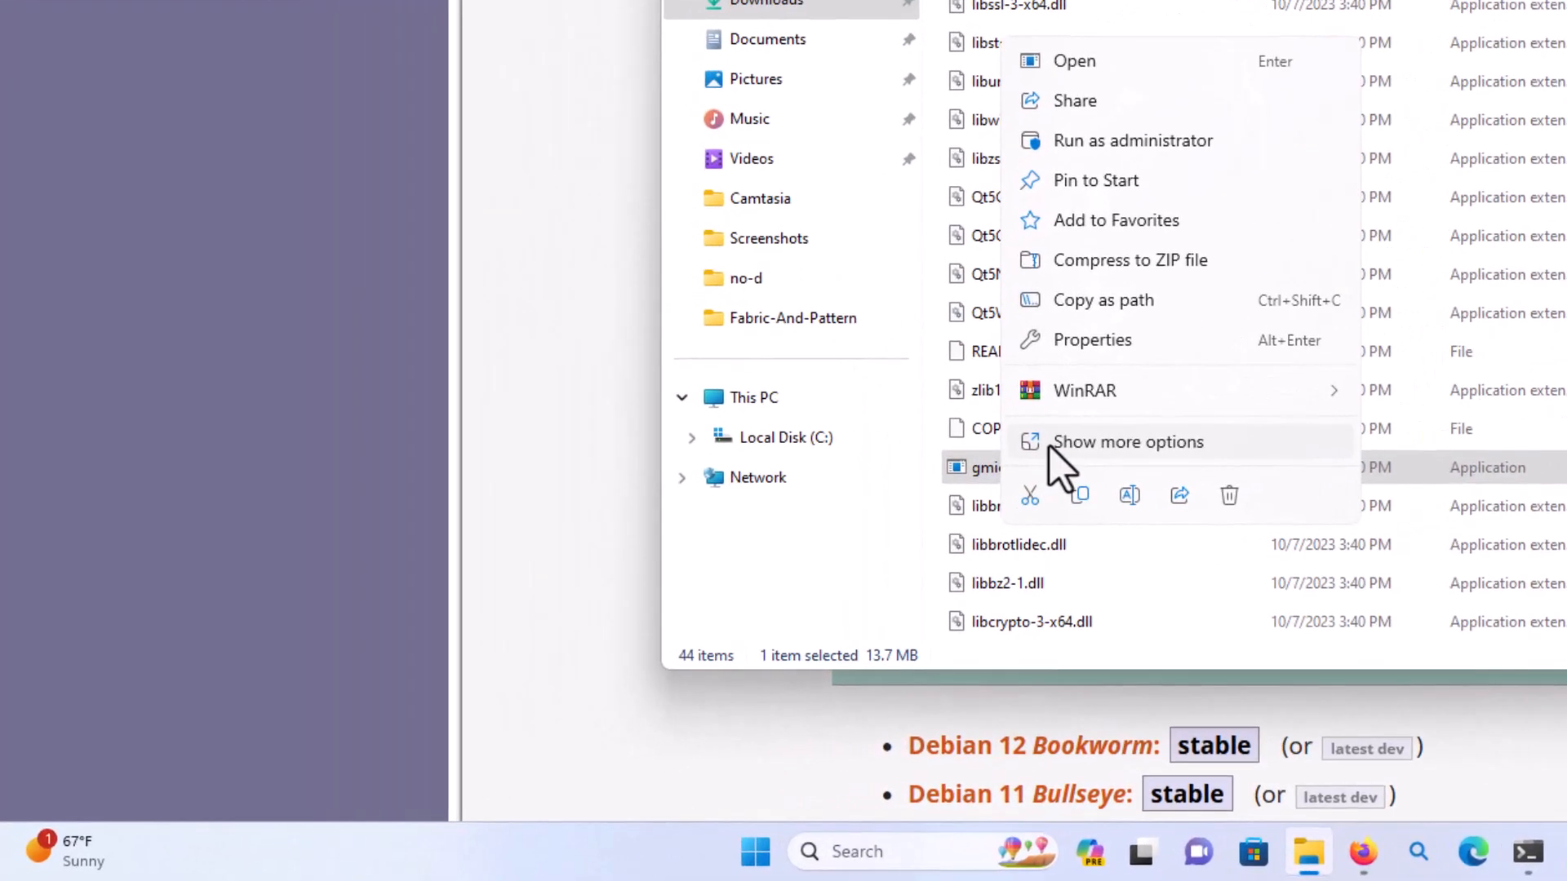
pyautogui.click(969, 480)
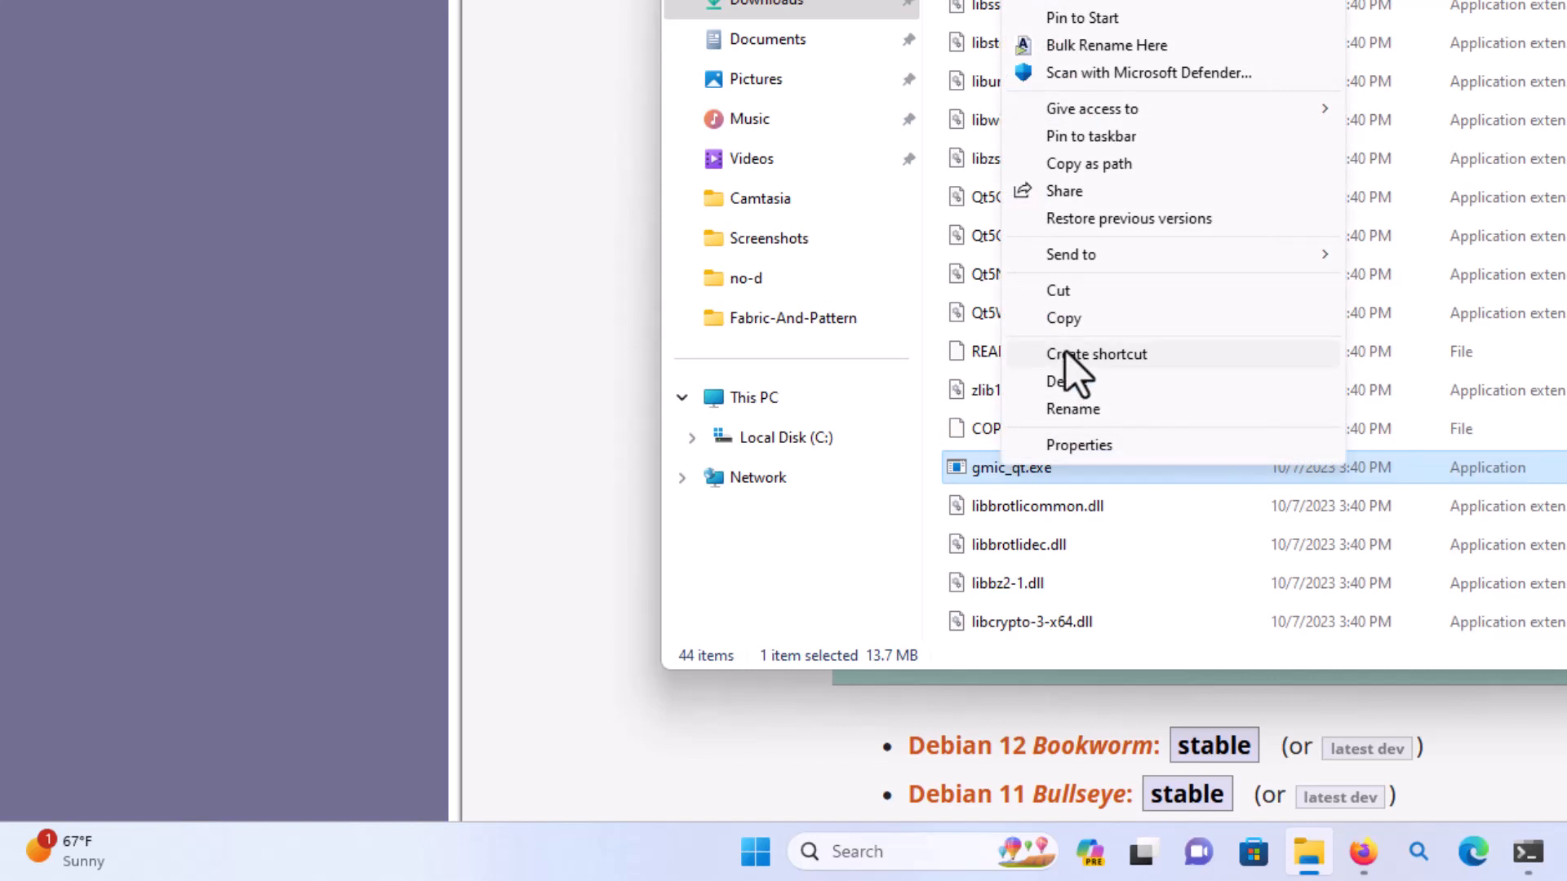
pyautogui.click(763, 7)
pyautogui.click(763, 6)
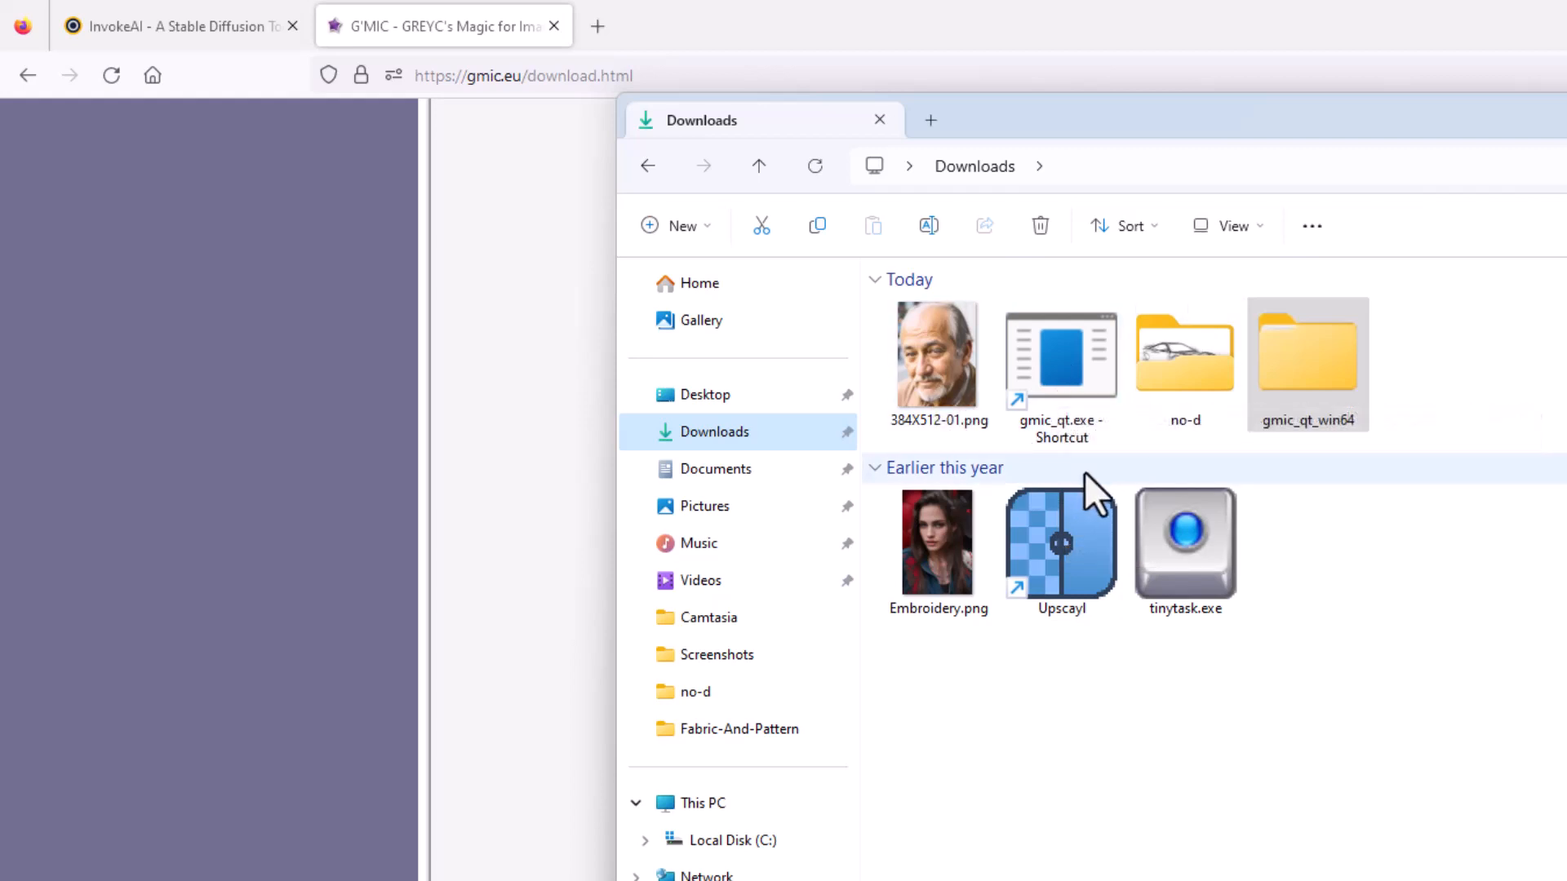
pyautogui.moveTo(1056, 384)
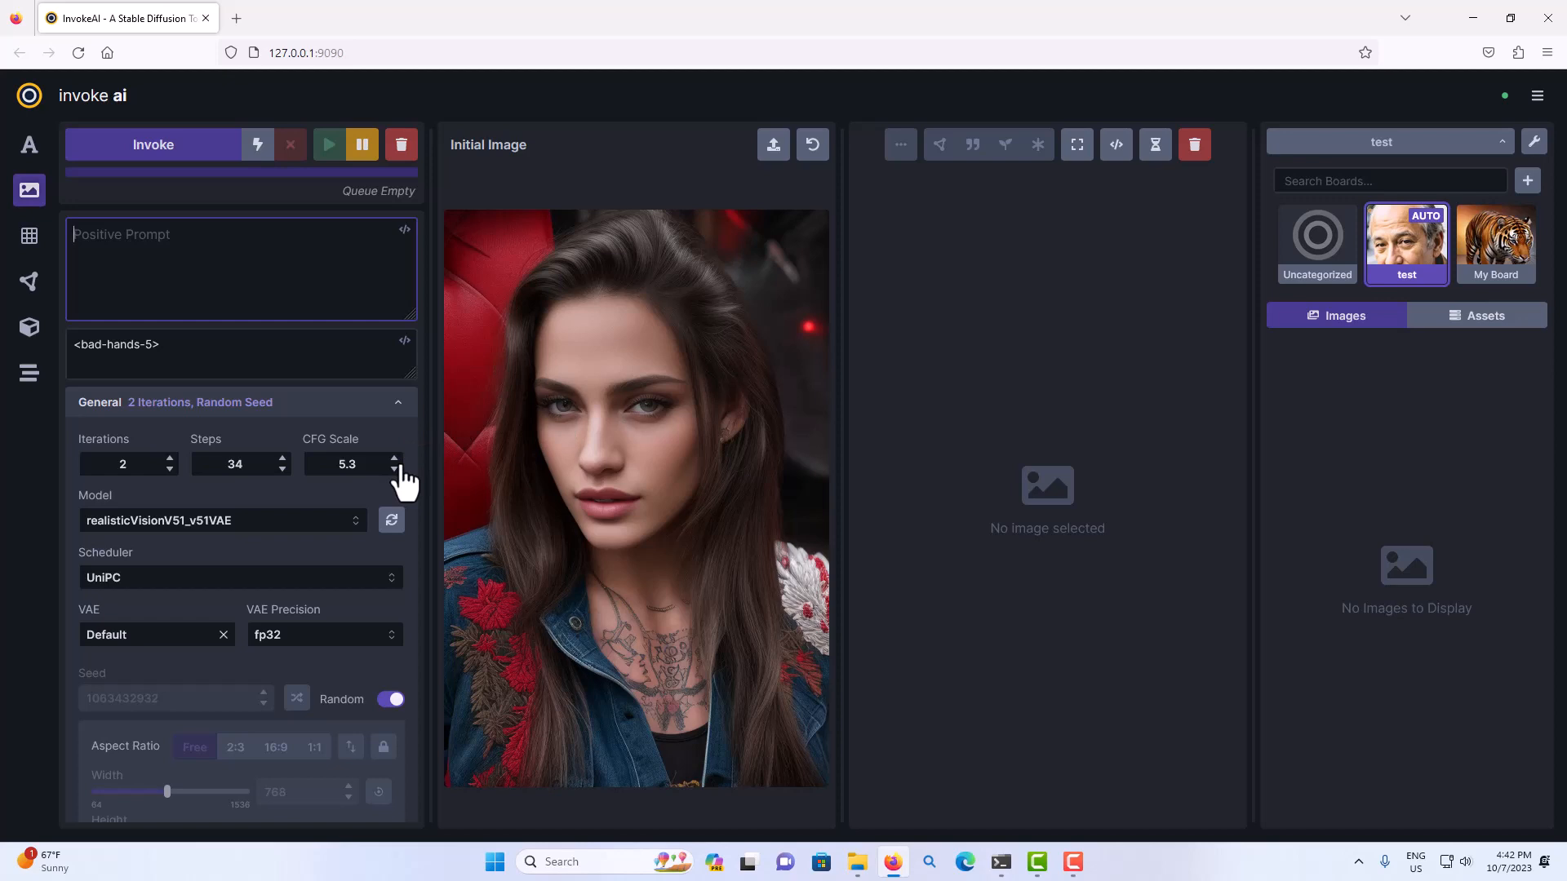
# Switch to InvokeAI, disable the IP Adapter and clear its reference image.
pyautogui.scroll(-5, 404, 466)
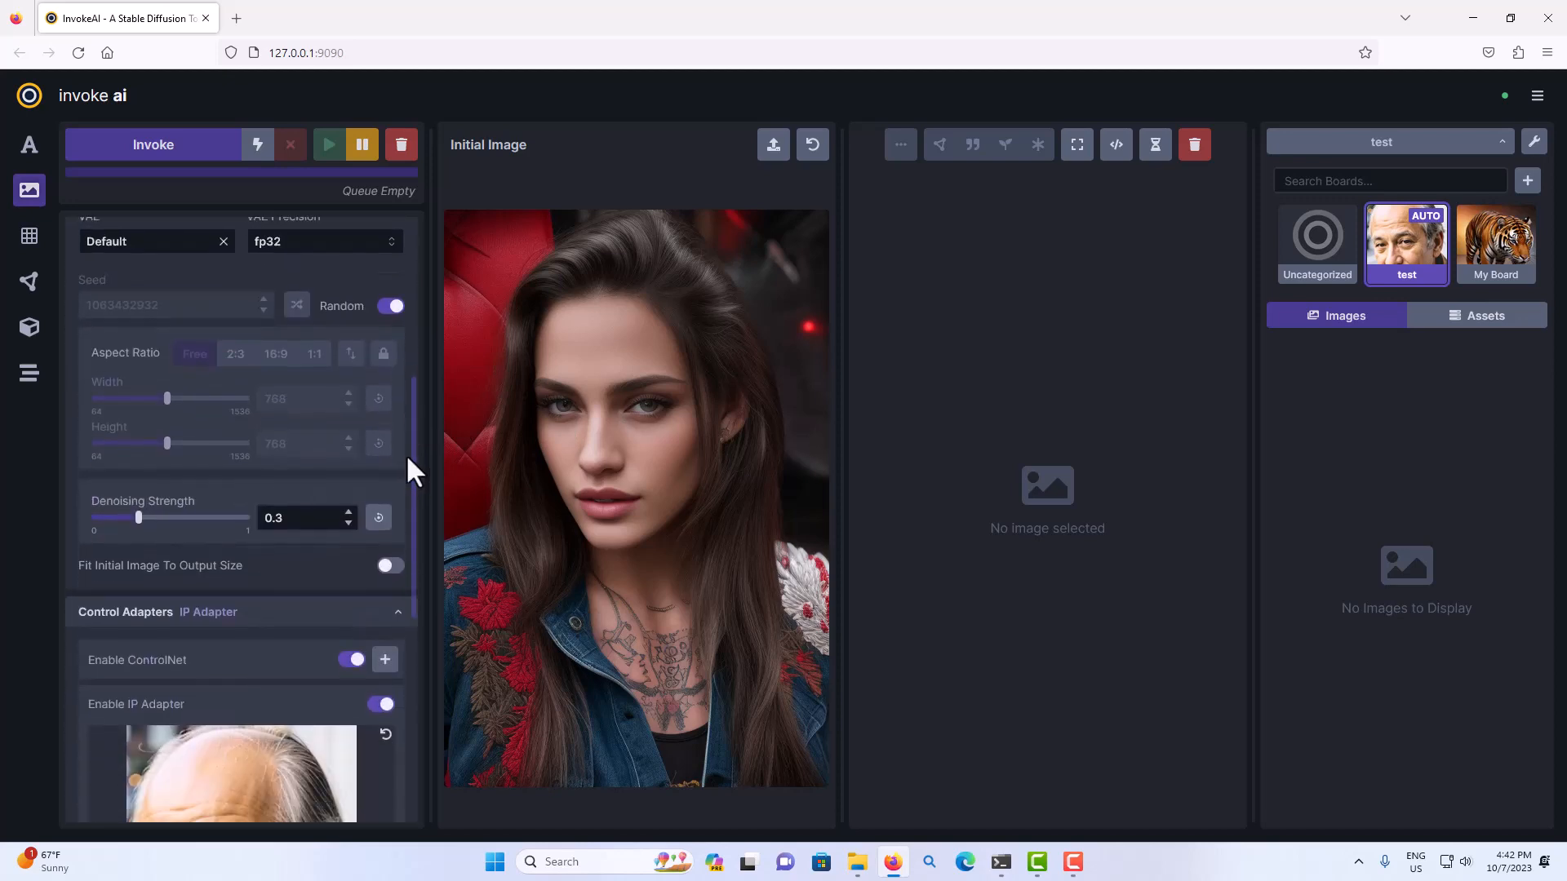
pyautogui.scroll(-3, 404, 454)
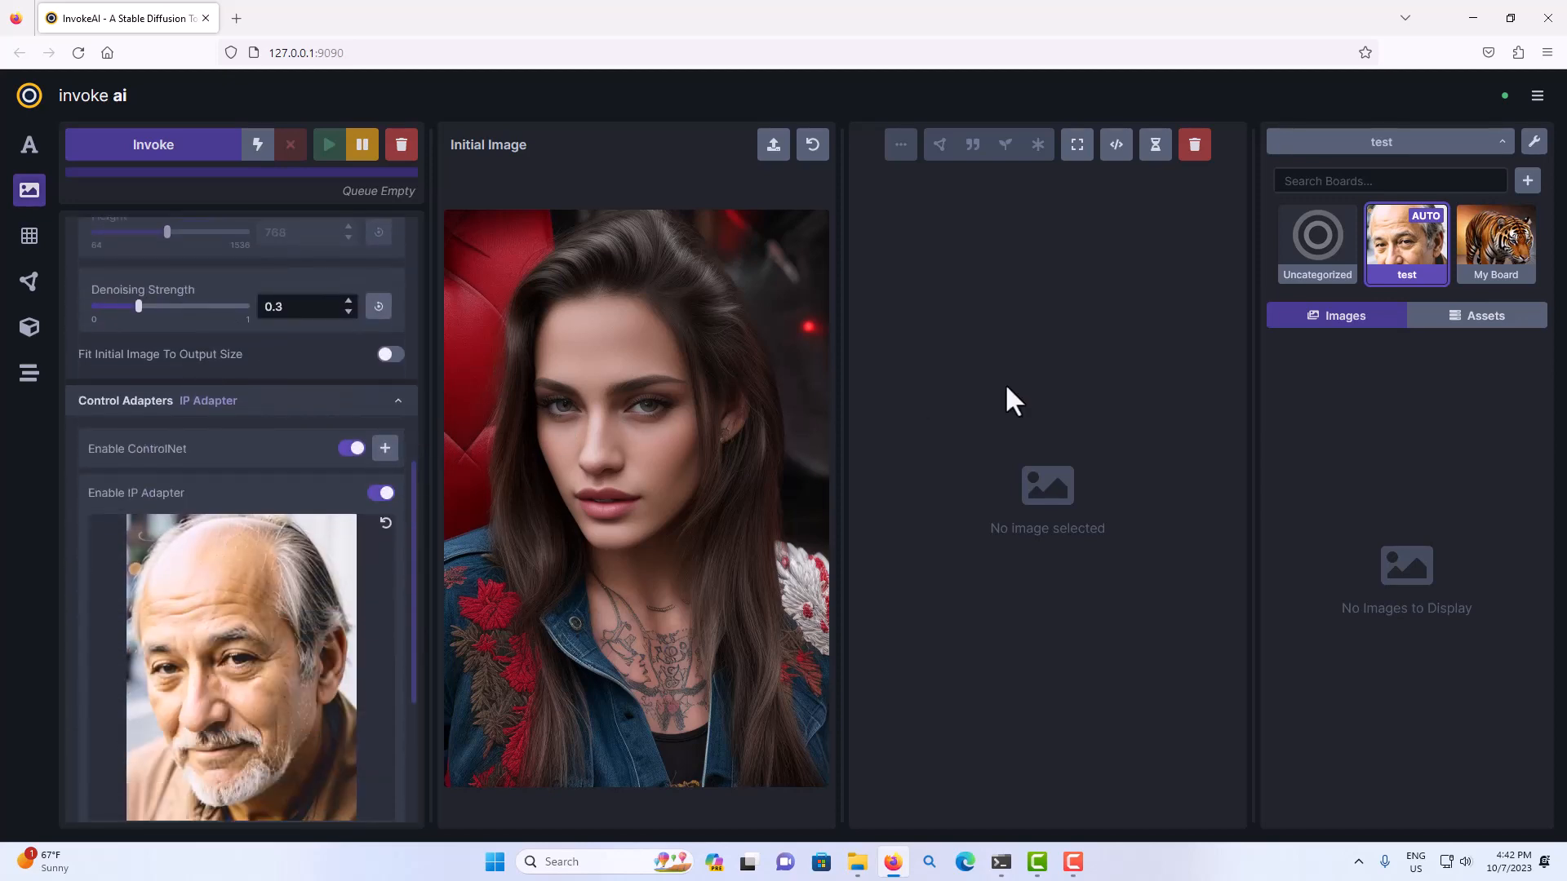
pyautogui.click(380, 494)
pyautogui.click(385, 539)
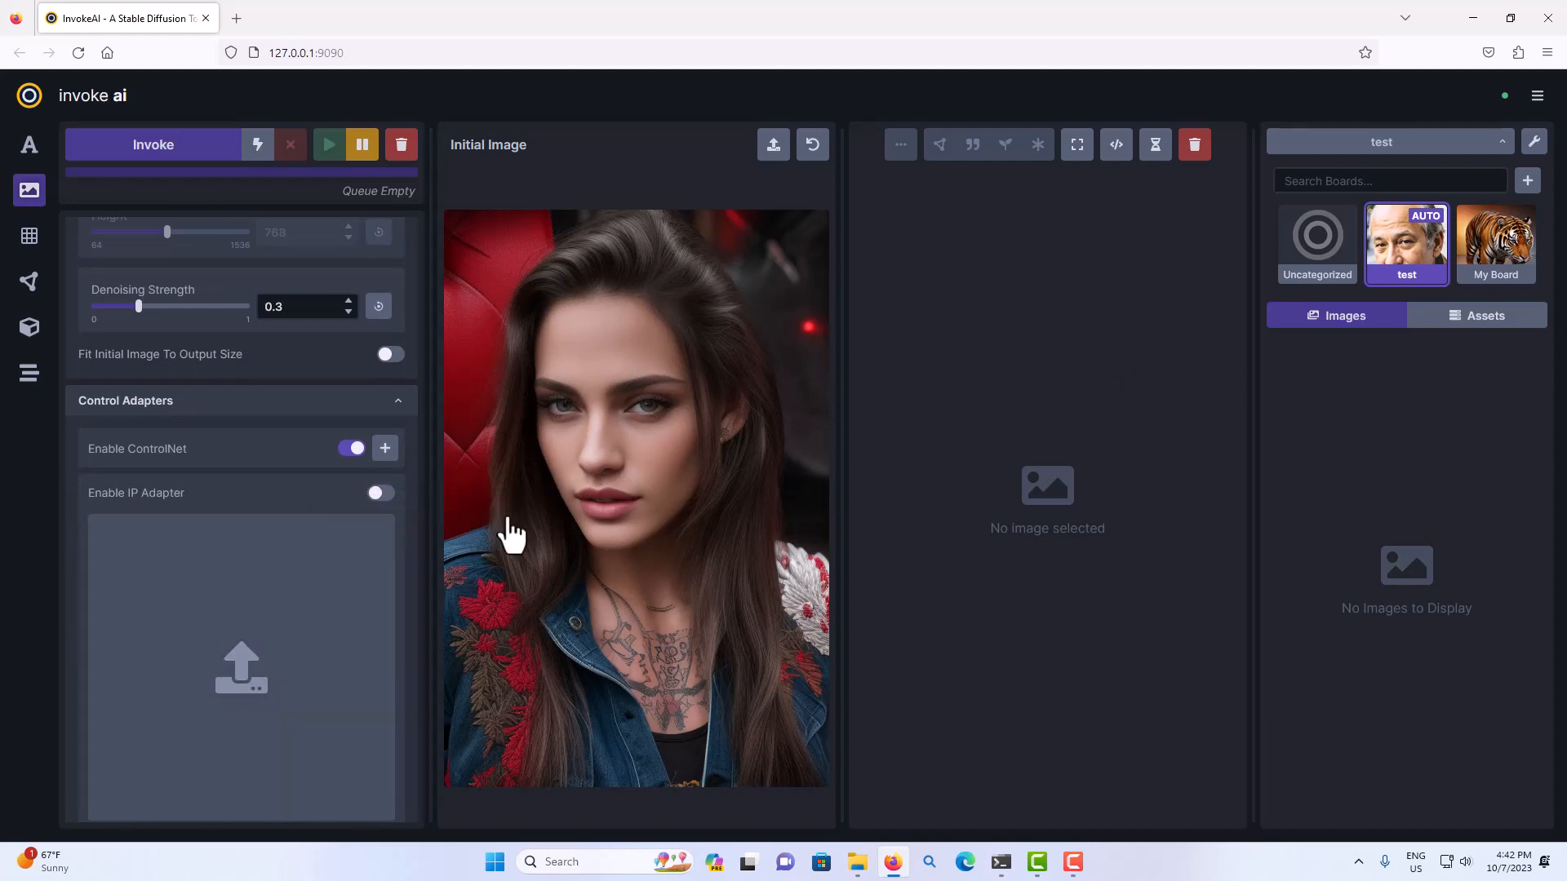
# Compare the two versions of the older man's portrait in the test board's assets and delete the brighter one.
pyautogui.click(1463, 330)
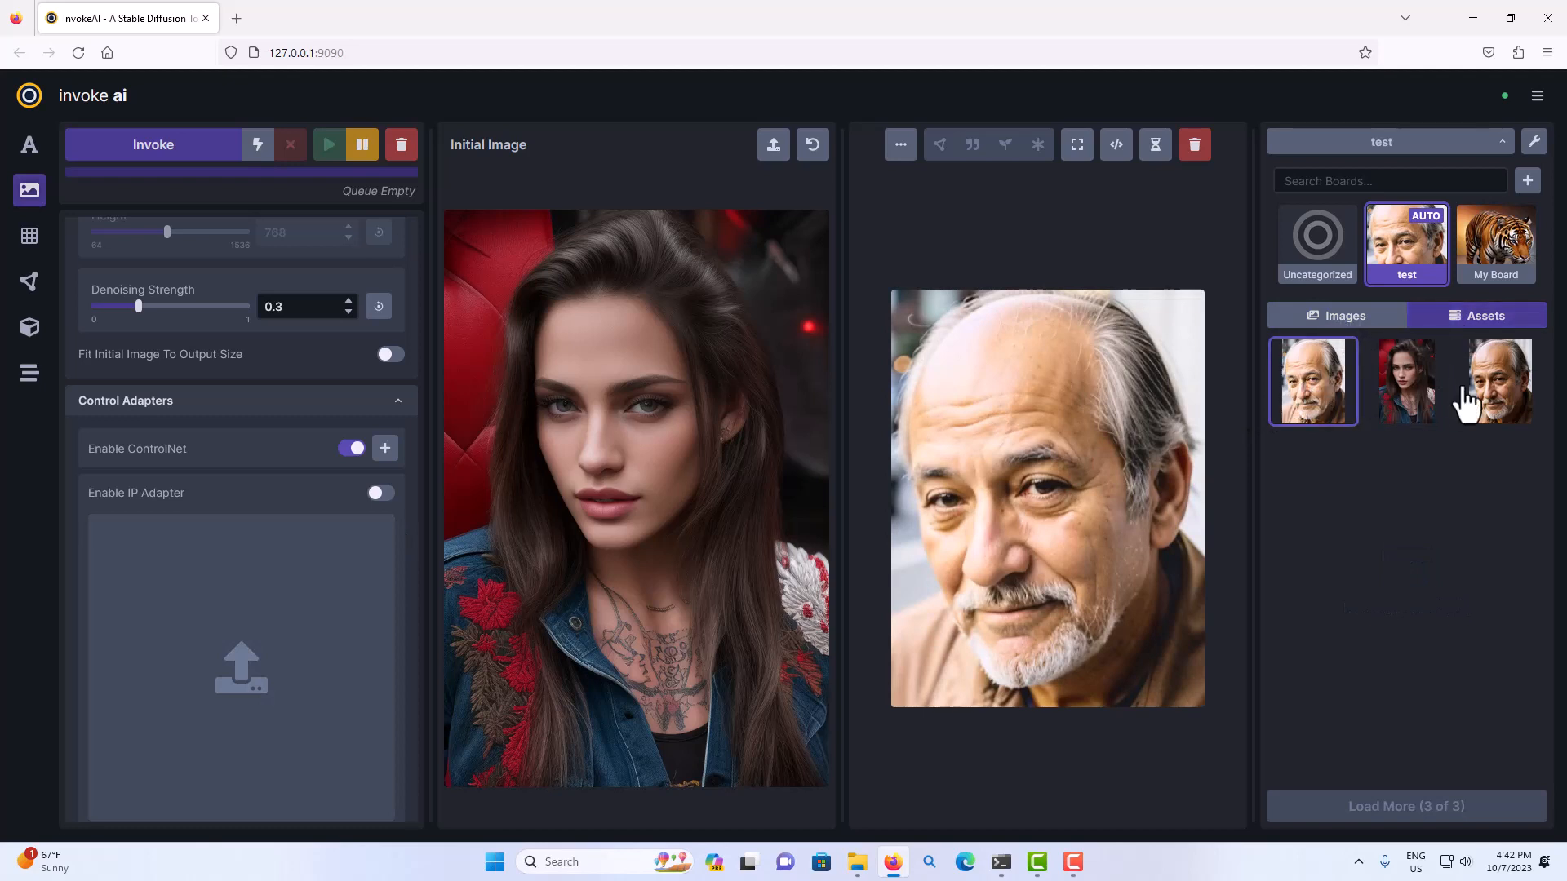
pyautogui.click(1501, 400)
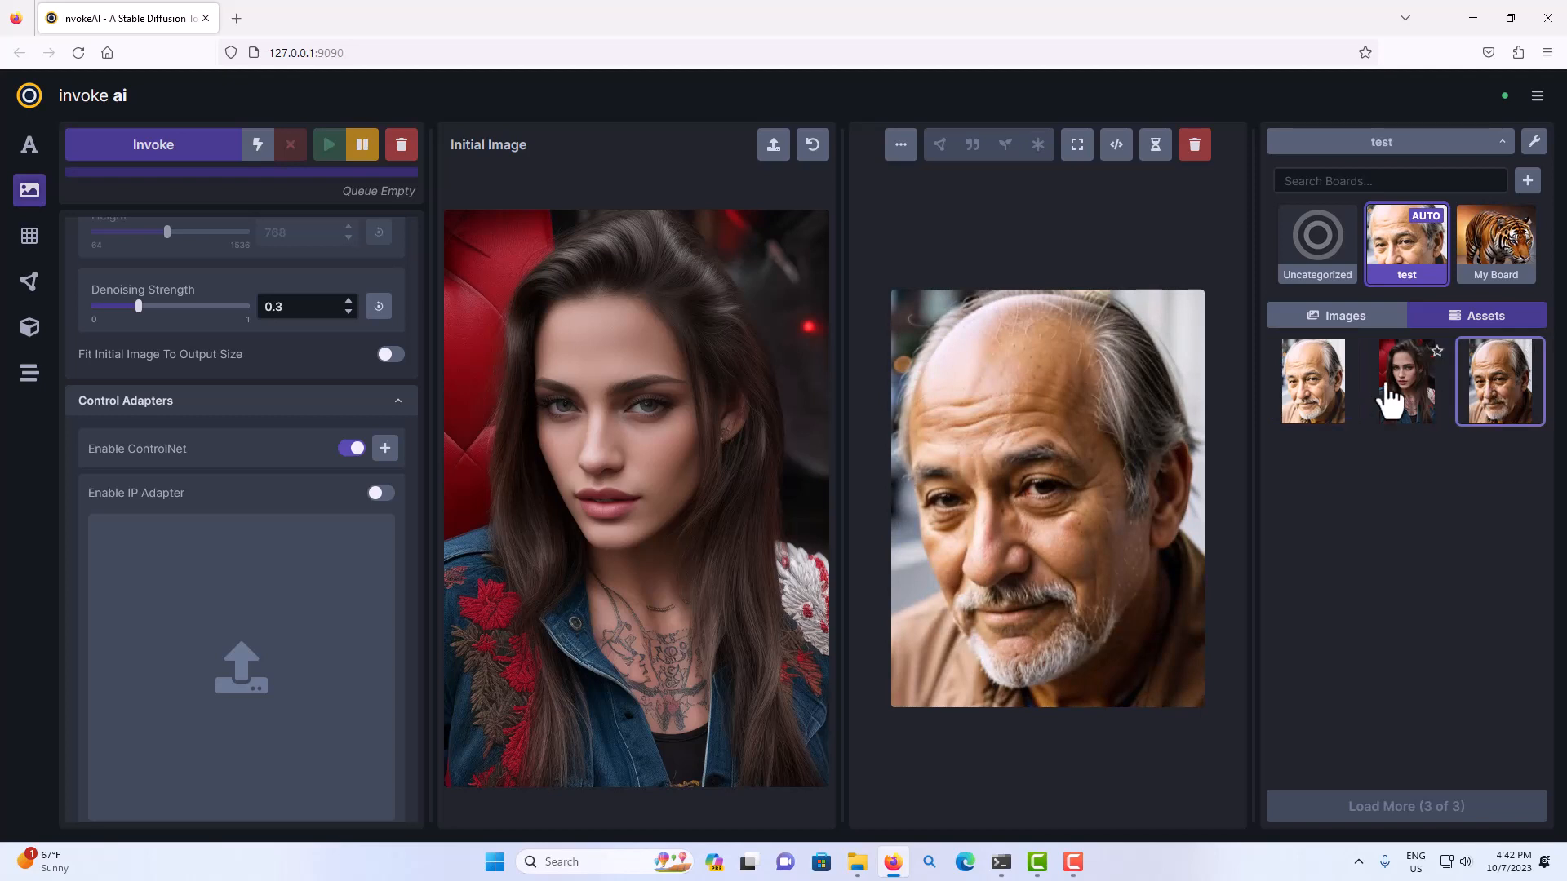
pyautogui.click(1328, 400)
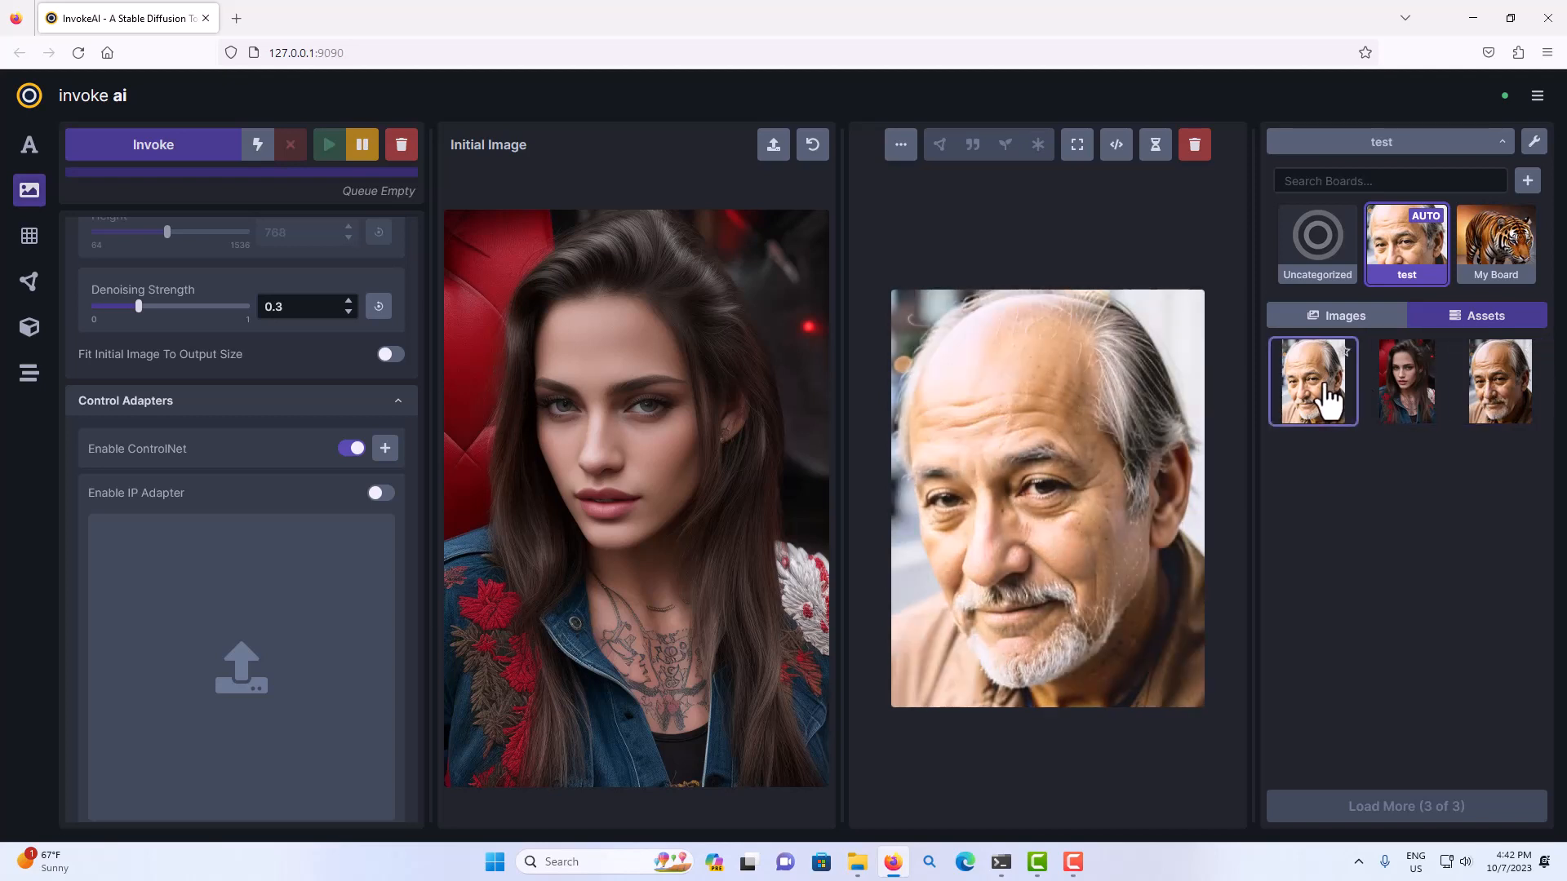
pyautogui.press('Delete')
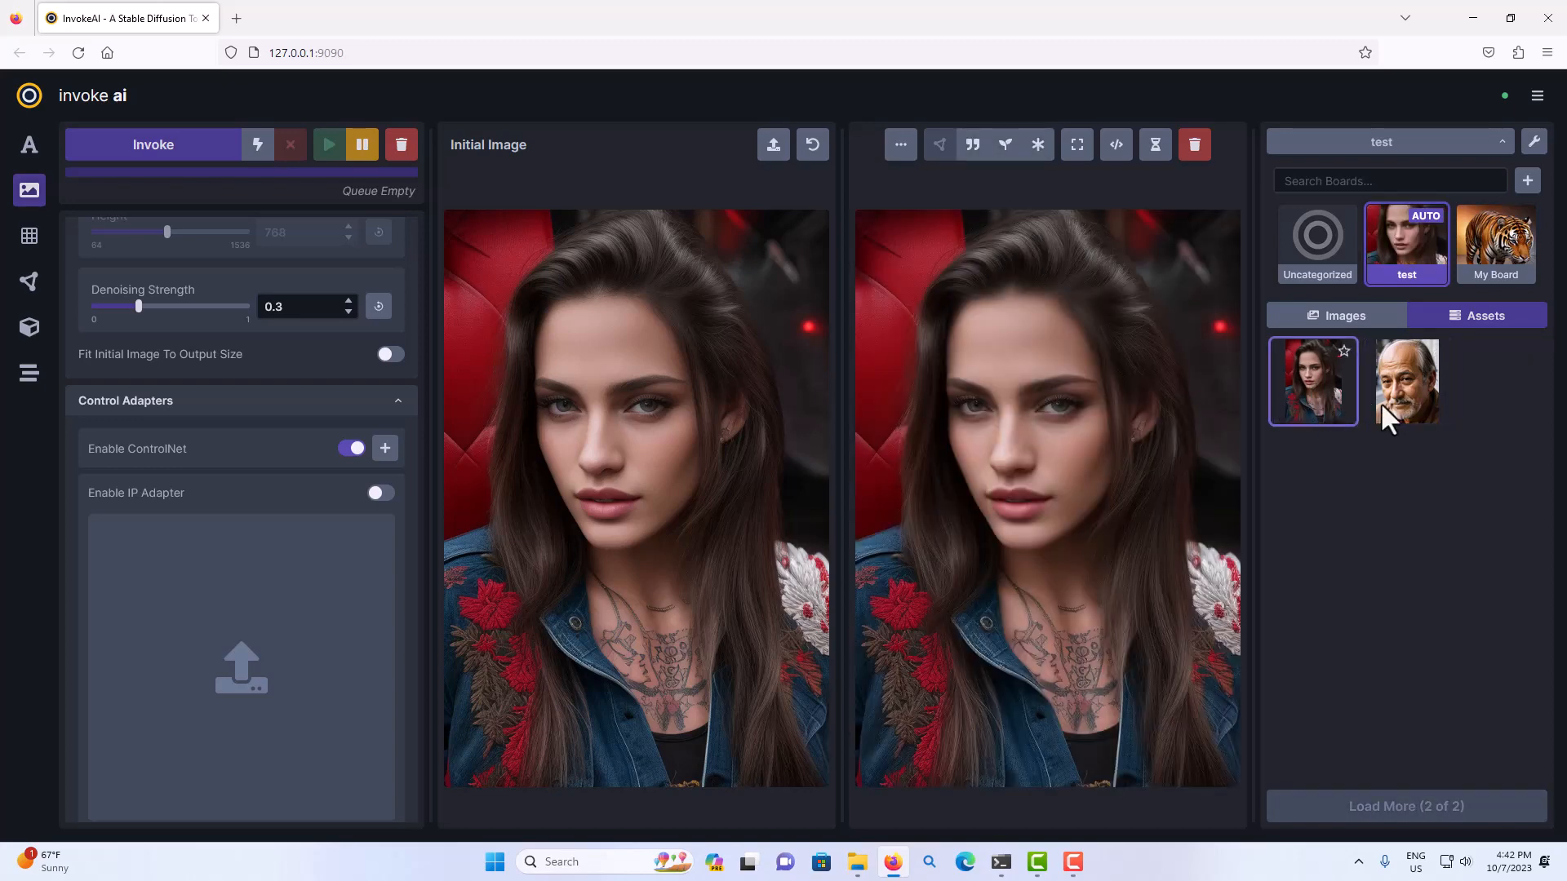
# Set the remaining older man's portrait from the assets as the IP Adapter reference image and check the adapter settings.
pyautogui.moveTo(1404, 402); pyautogui.dragTo(281, 629)
pyautogui.scroll(-3, 289, 624)
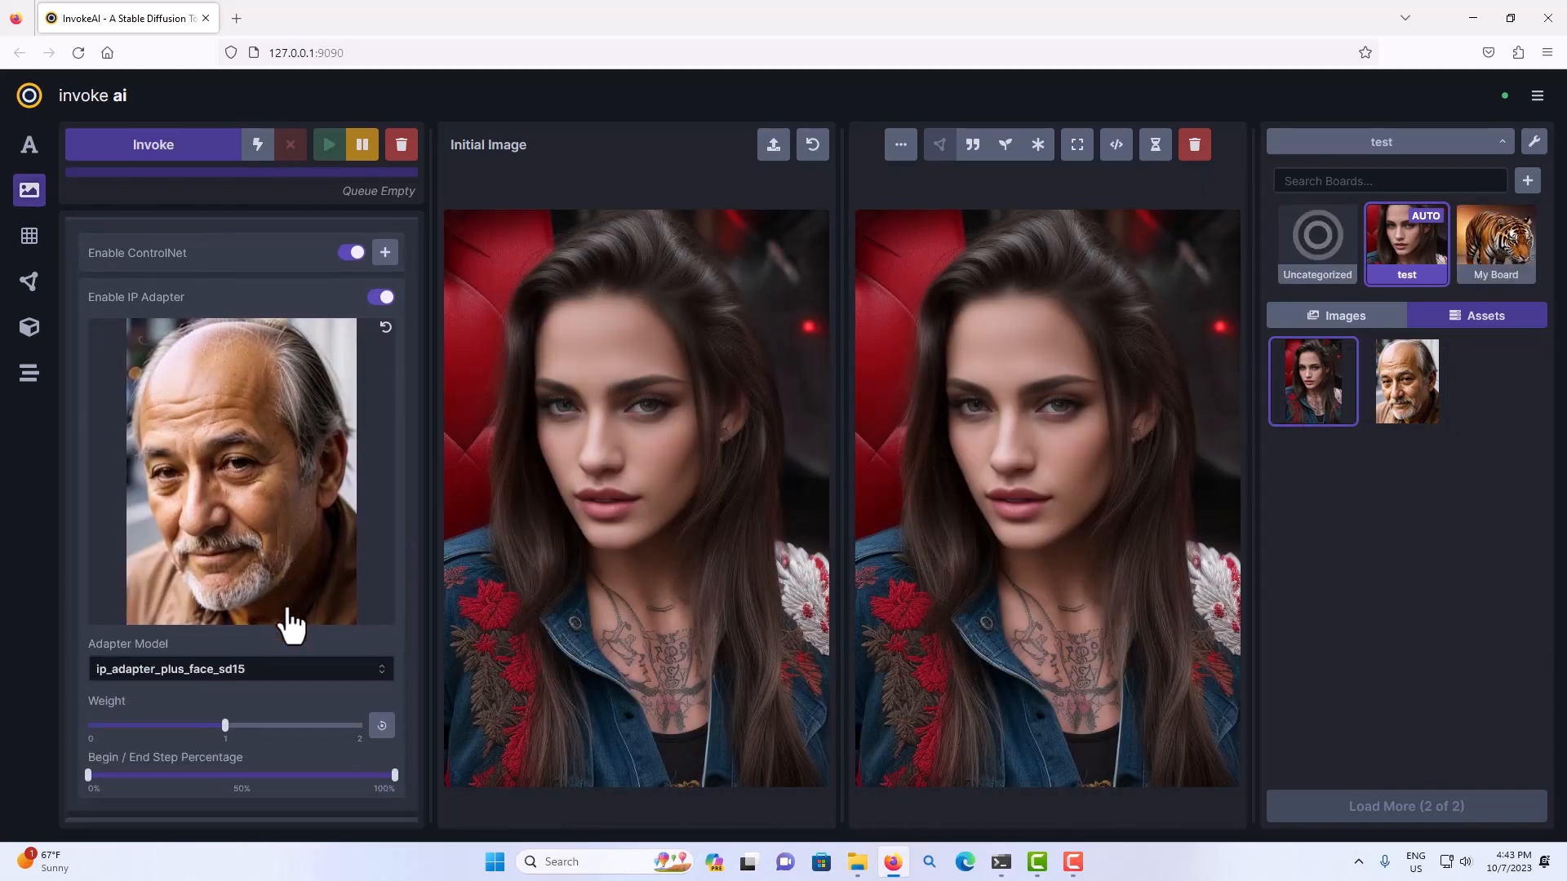
pyautogui.scroll(6, 290, 625)
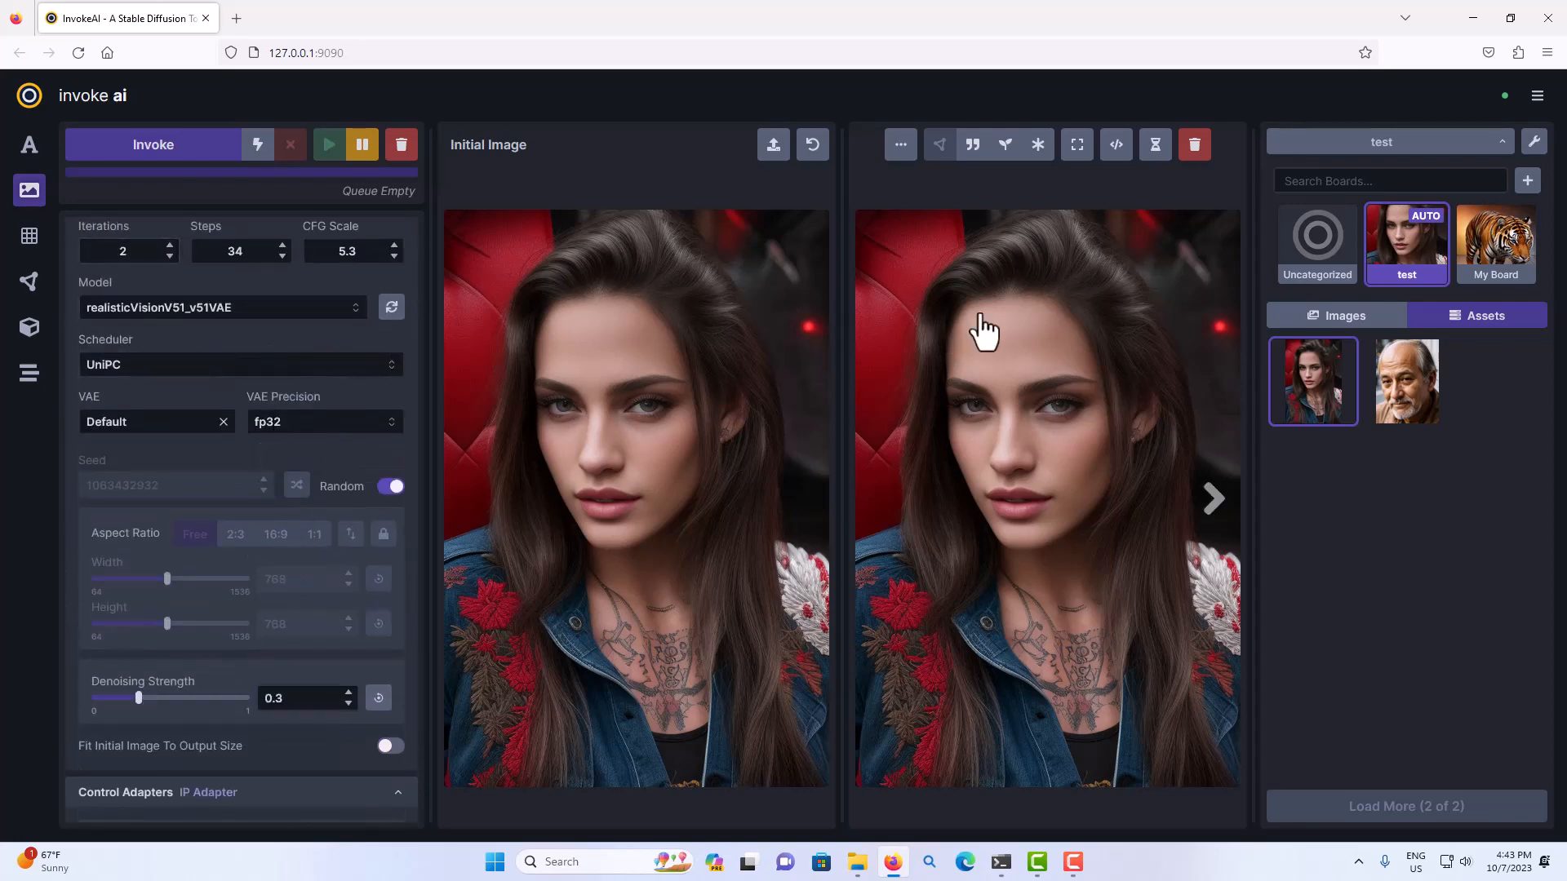
# Generate two images from the woman's initial image with the IP Adapter, and view the second result.
pyautogui.click(1348, 320)
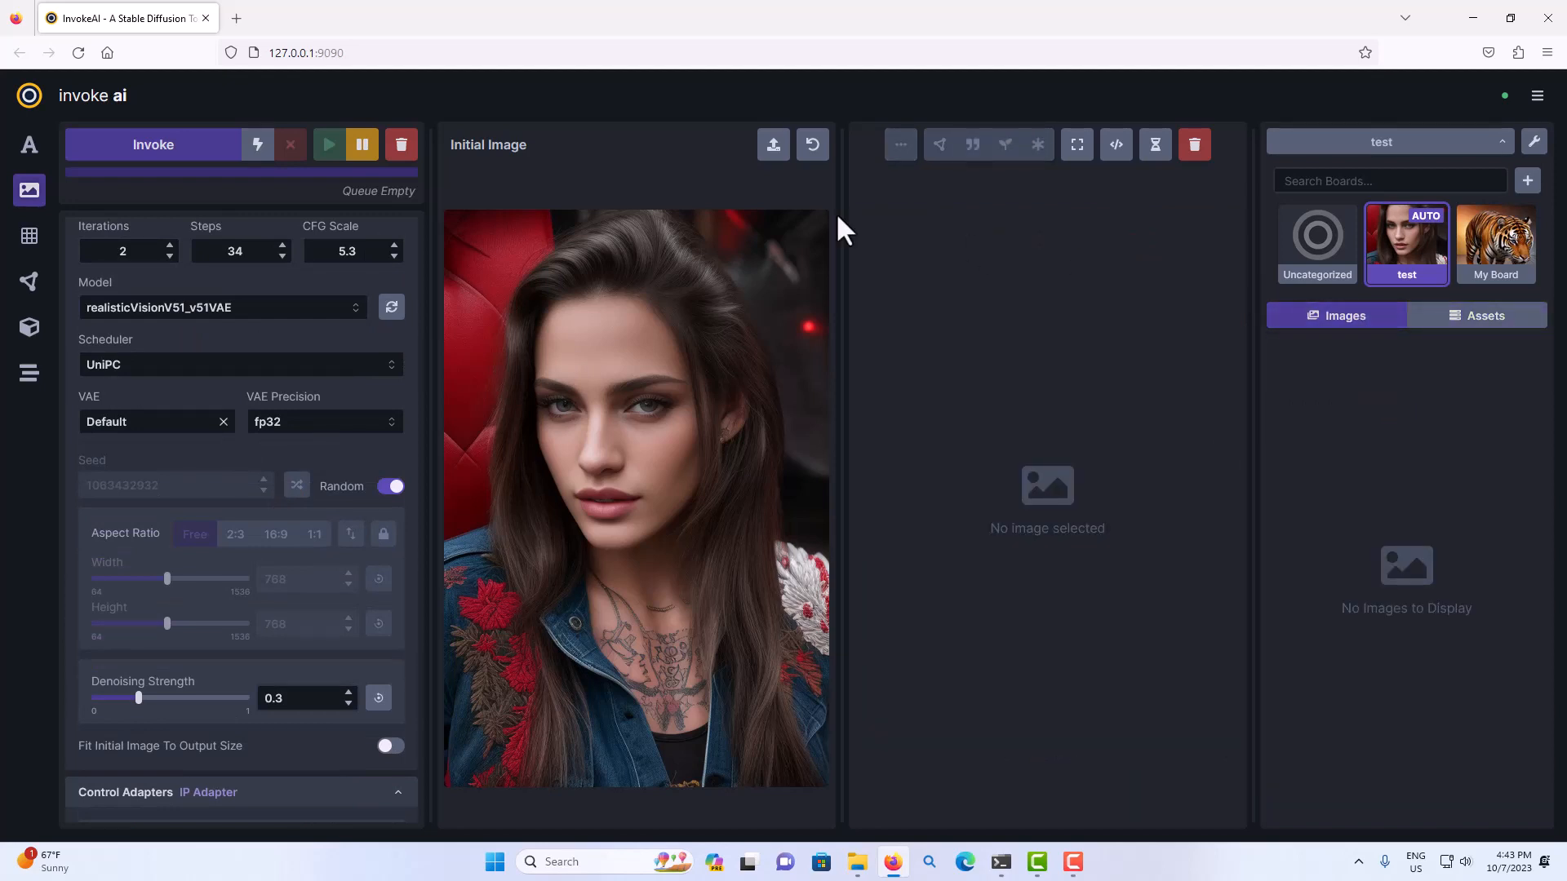
pyautogui.click(208, 159)
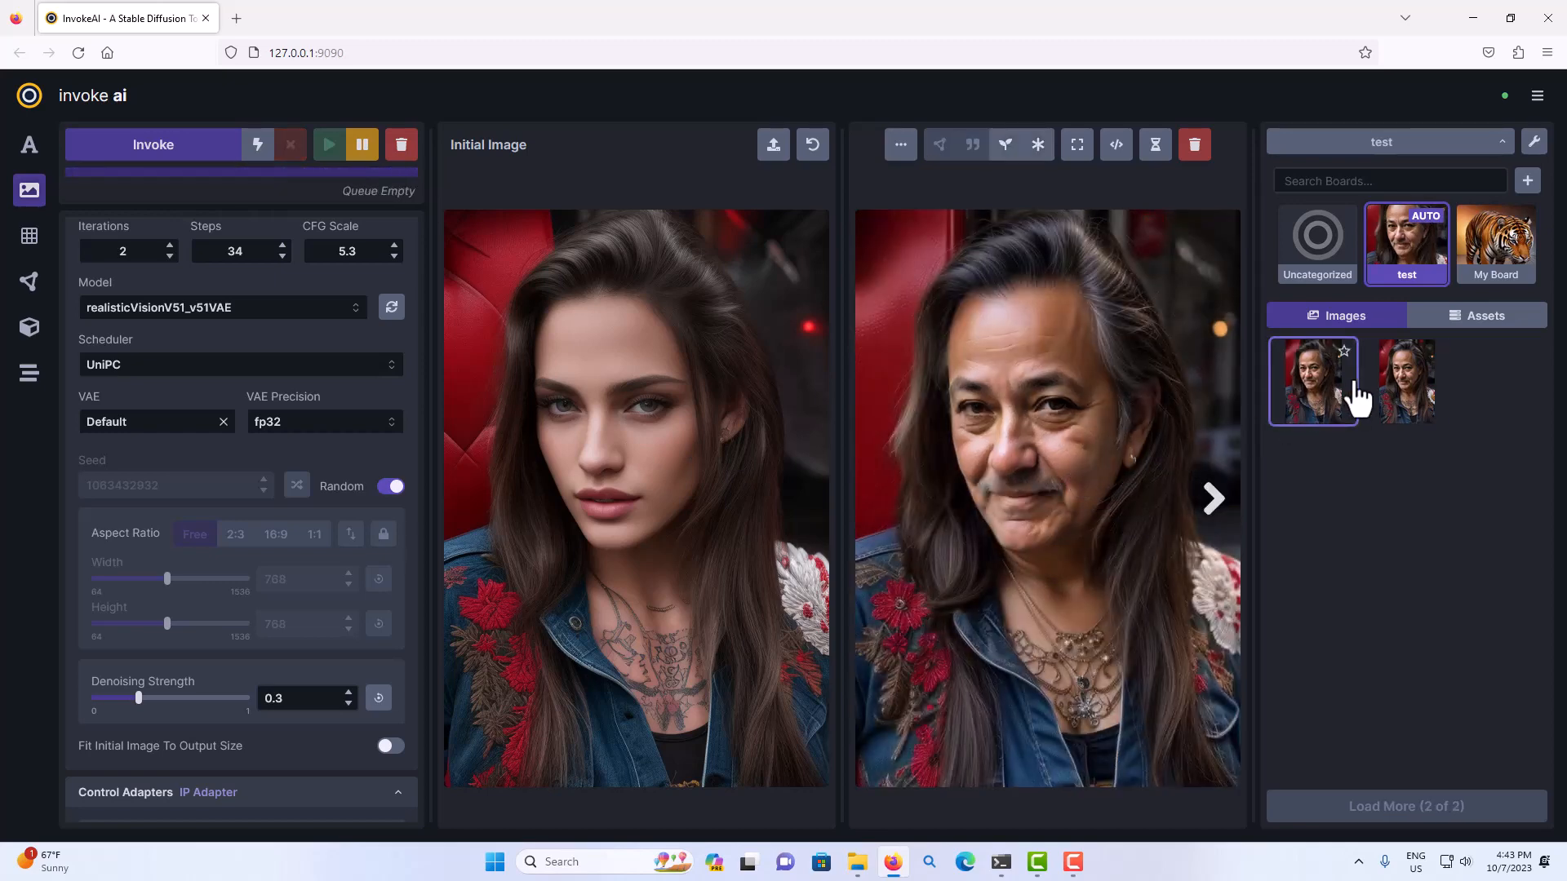
pyautogui.click(1411, 408)
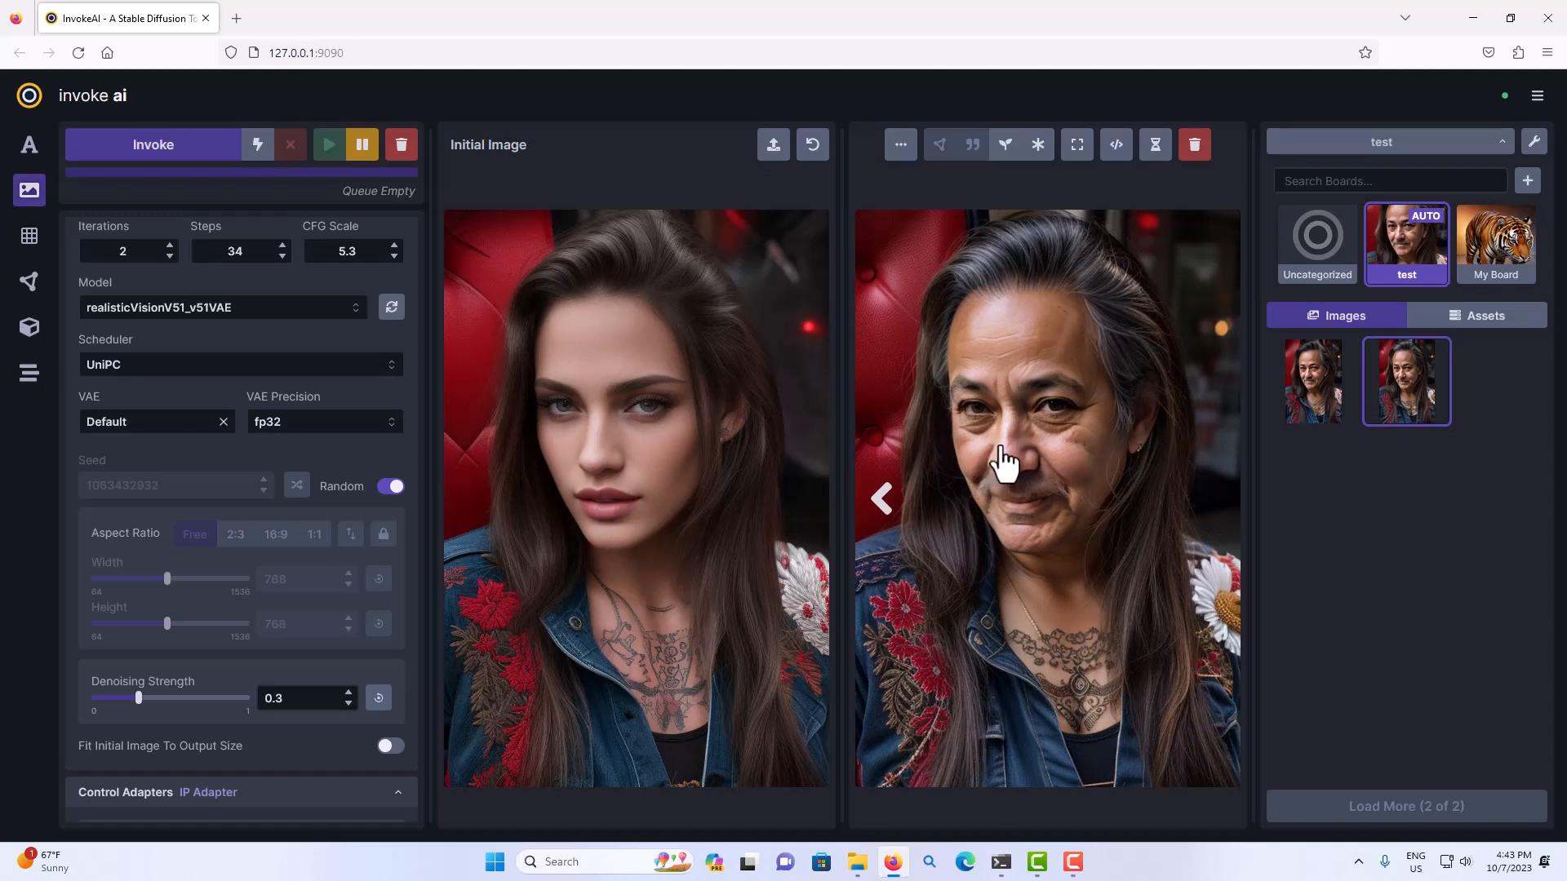
# Compare the source portraits in the assets with the generated images, briefly checking the files available for the initial image.
pyautogui.click(1434, 326)
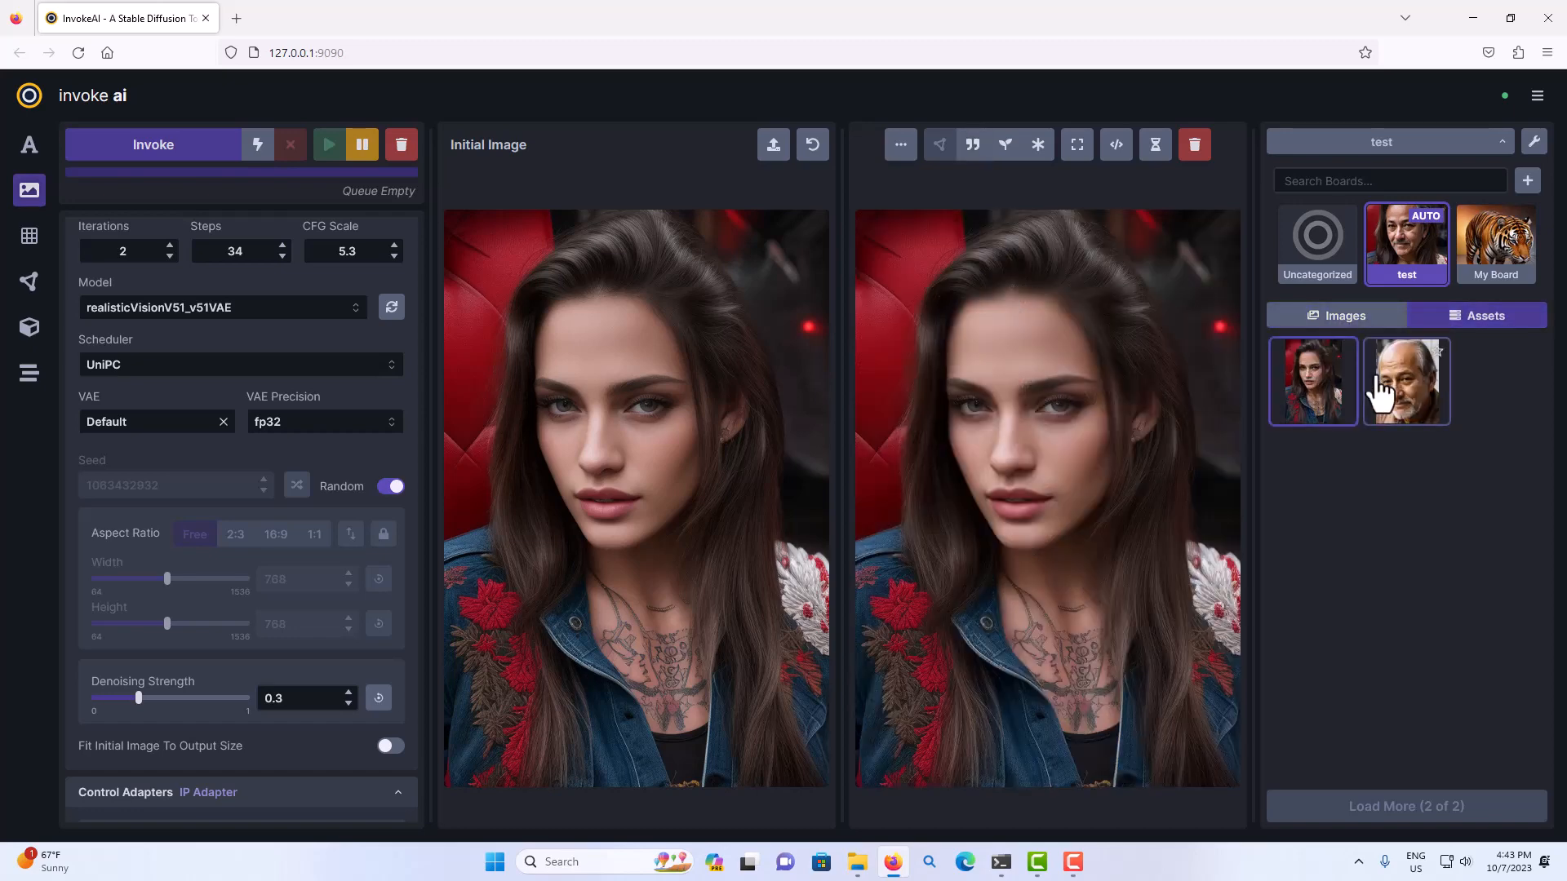
pyautogui.click(773, 147)
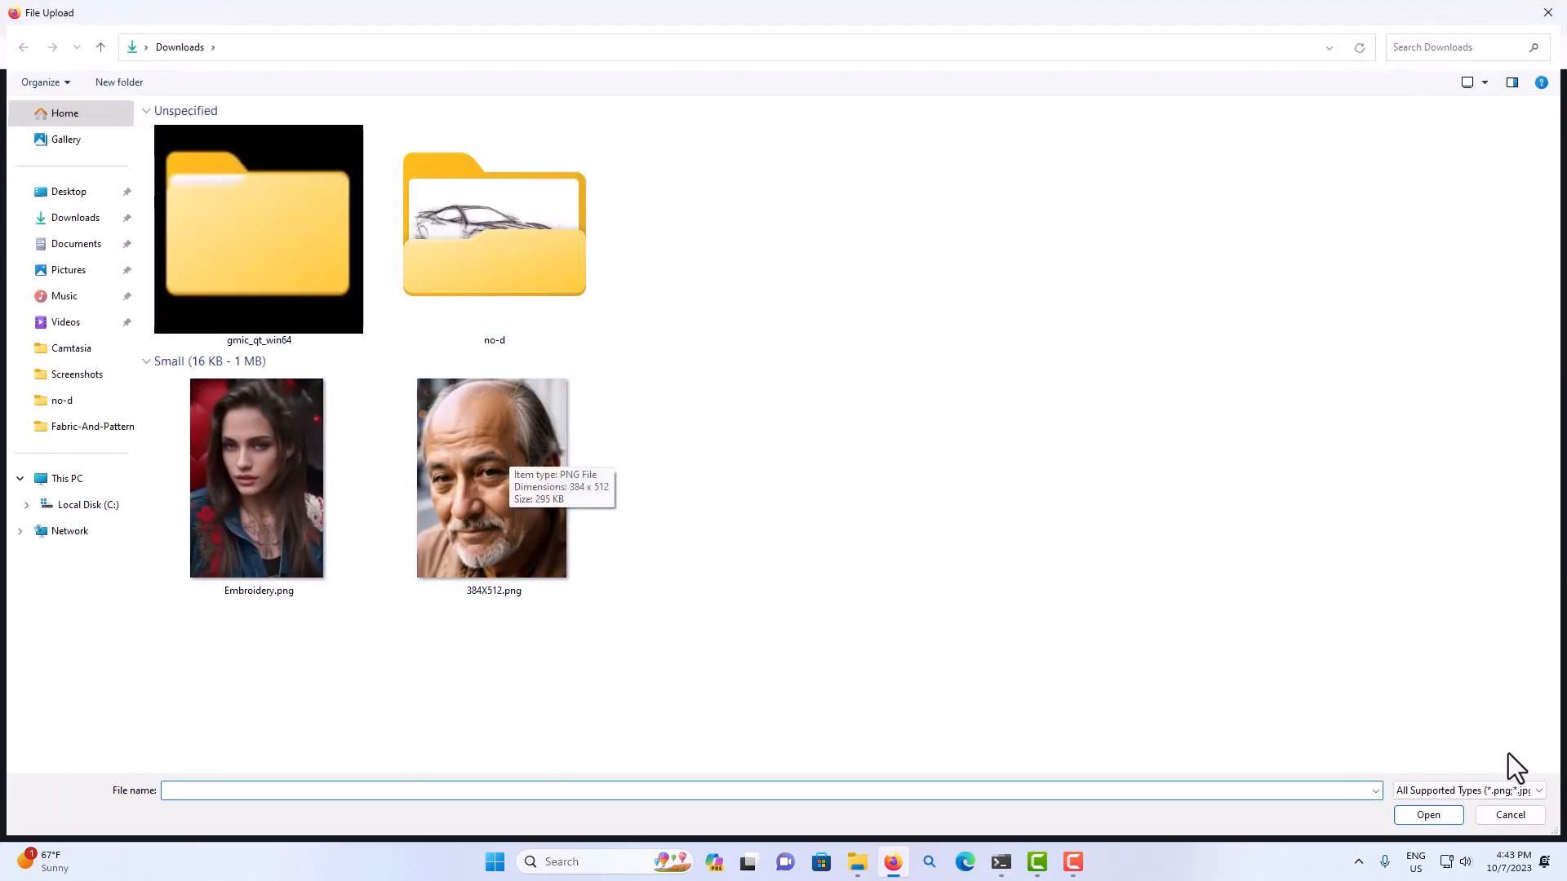
pyautogui.click(1499, 813)
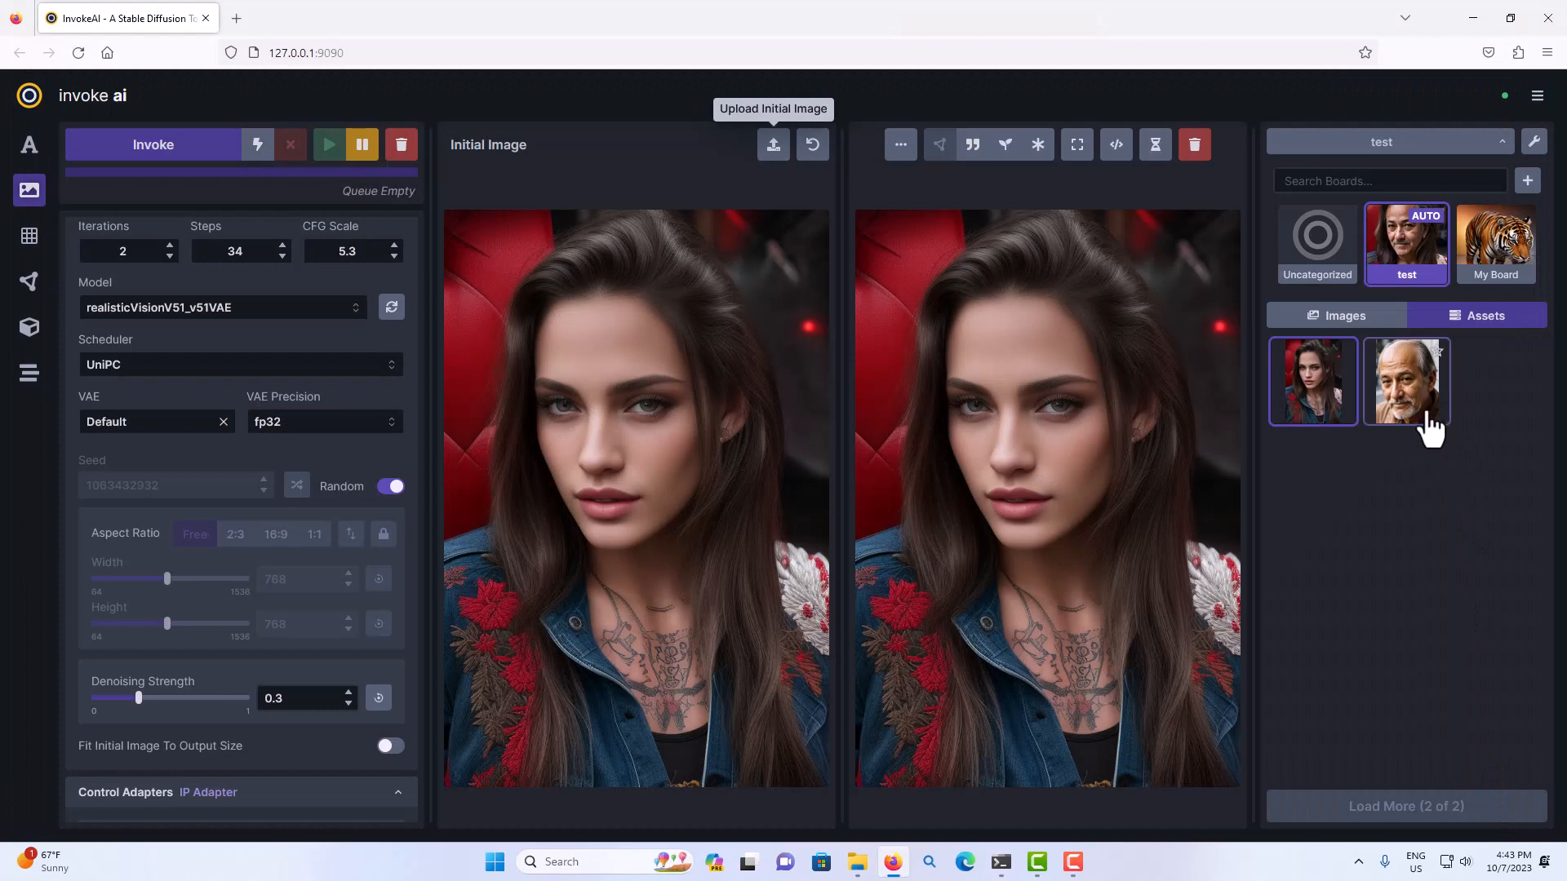
pyautogui.click(1338, 327)
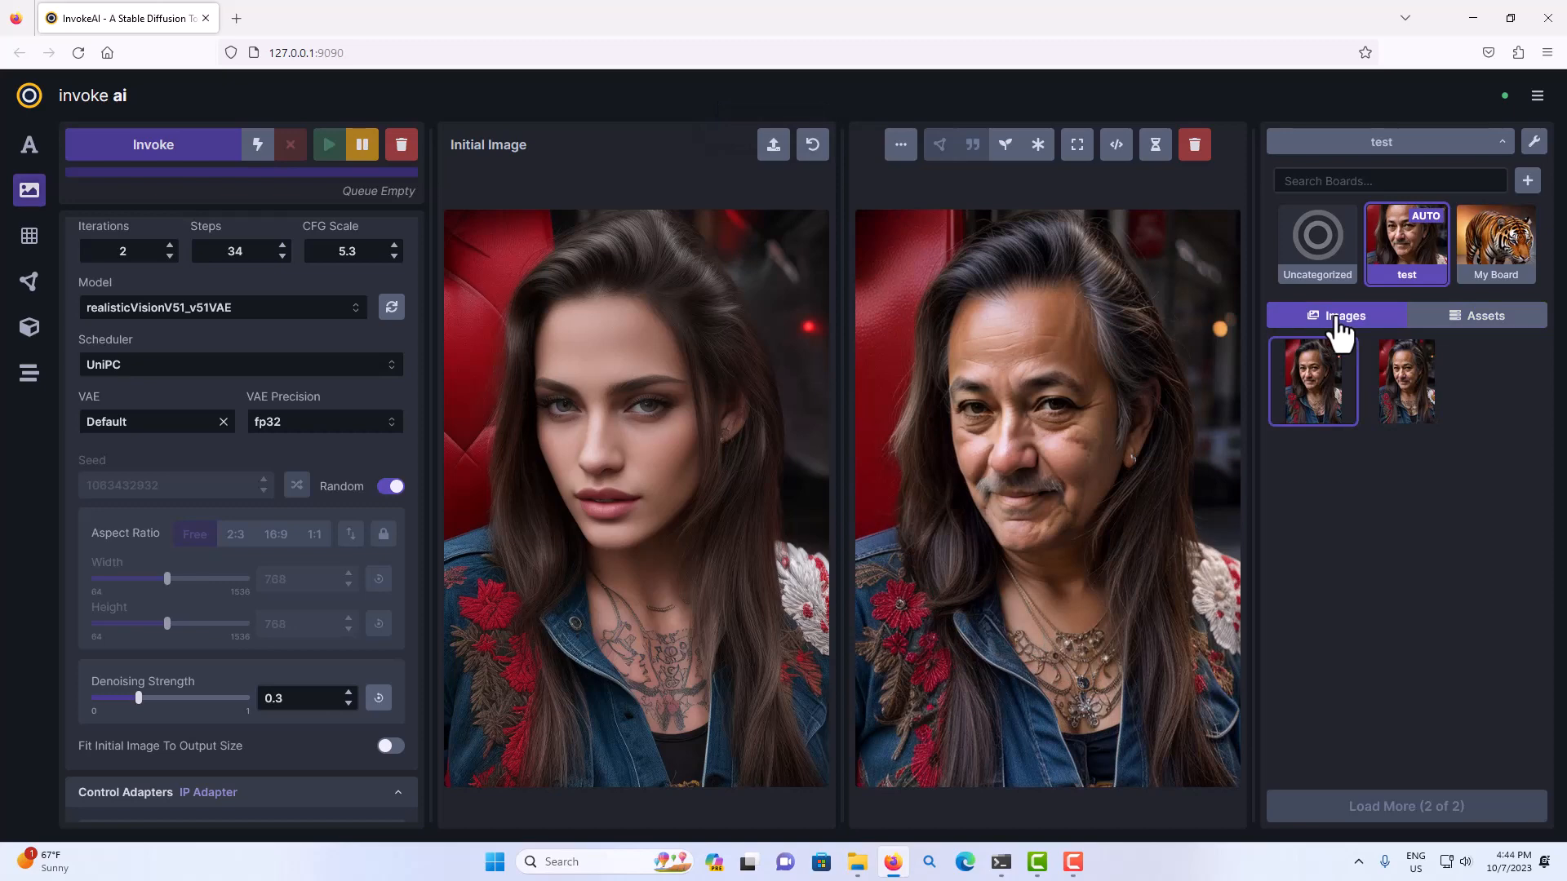
pyautogui.click(1440, 337)
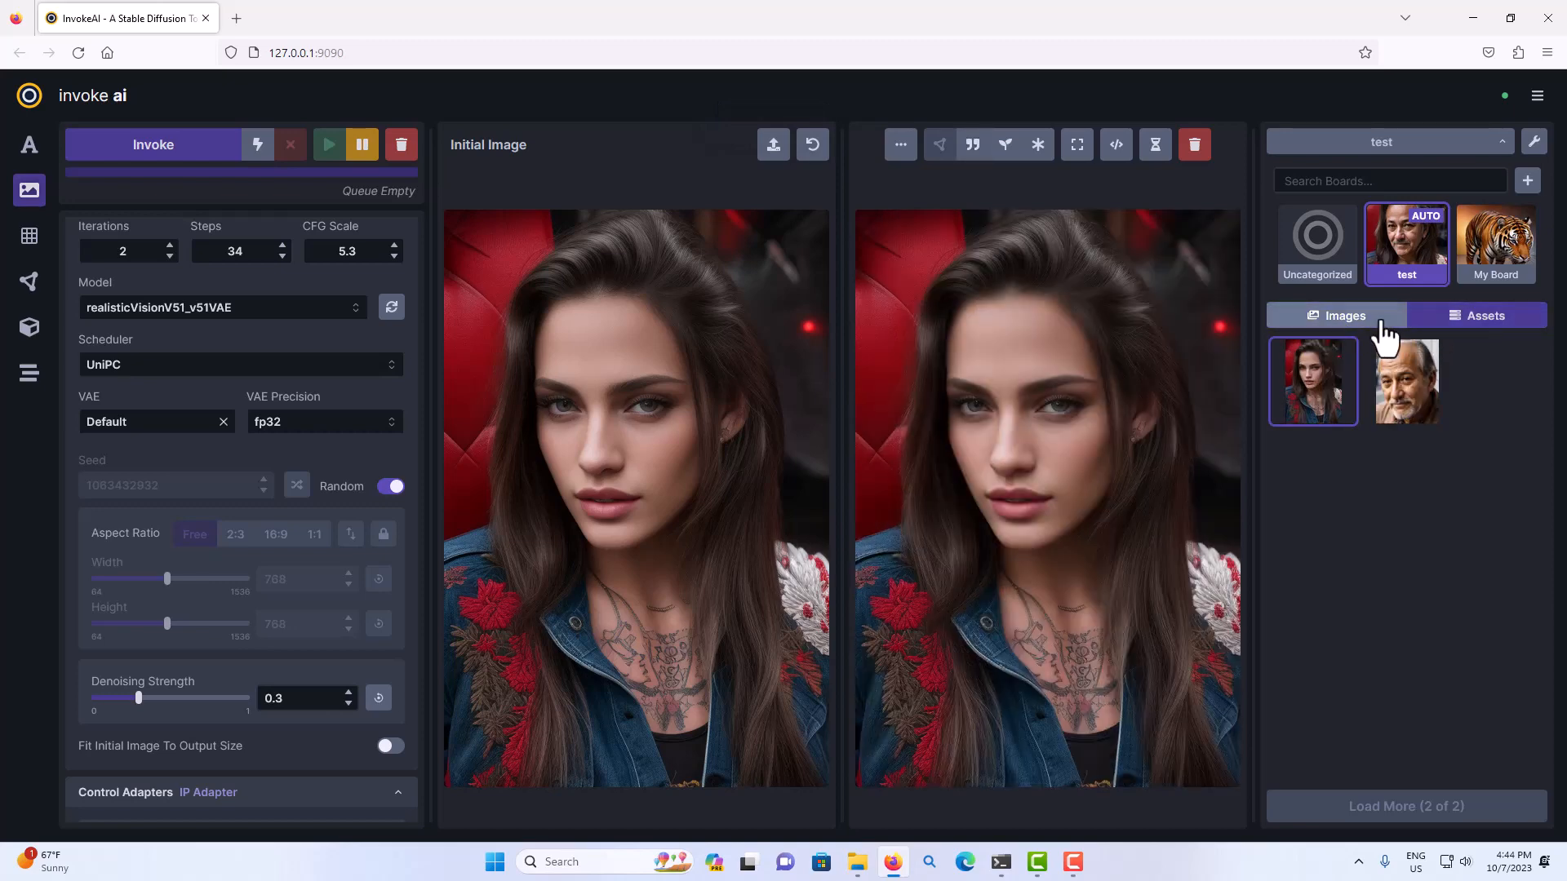
# Return to the generated images, and open 384X512.png from the Downloads folder in the stand-alone G'MIC-Qt.
pyautogui.click(1358, 337)
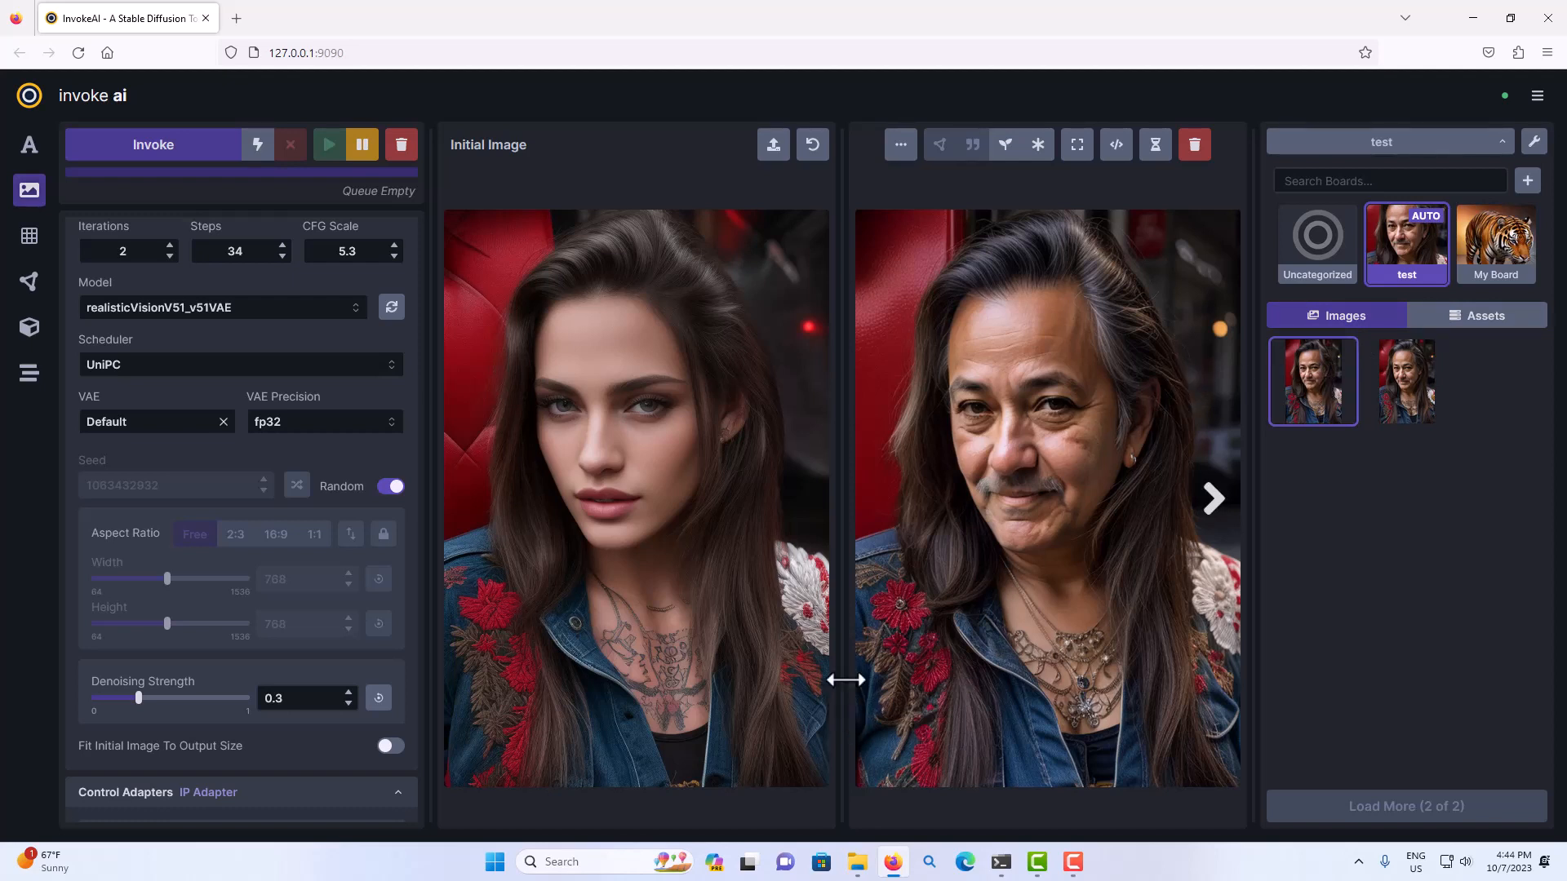
pyautogui.click(858, 865)
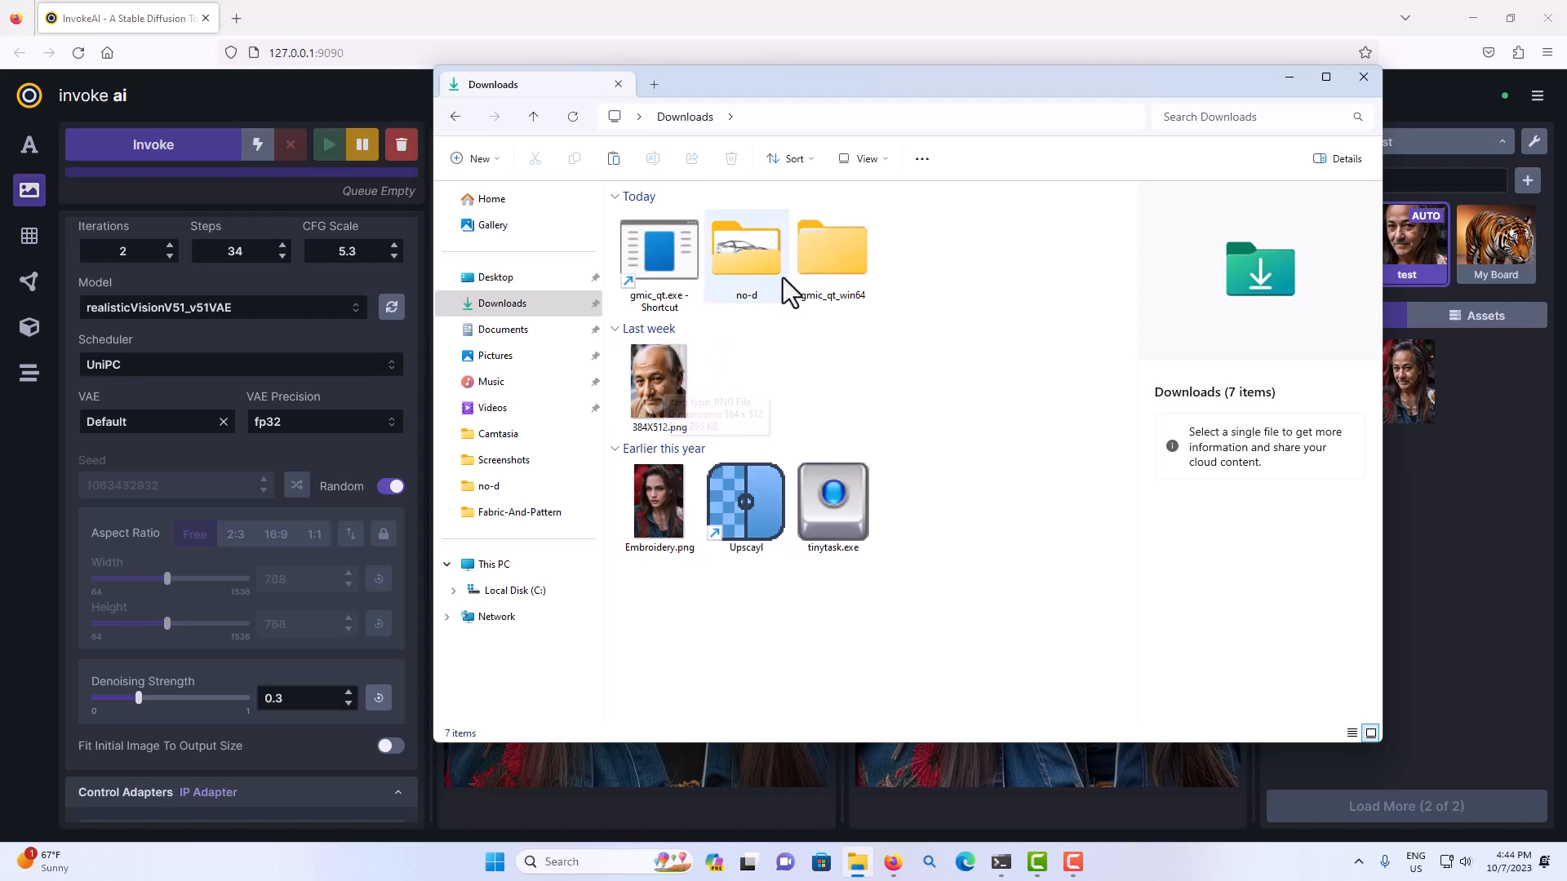
pyautogui.click(656, 394)
pyautogui.moveTo(651, 400); pyautogui.dragTo(653, 252)
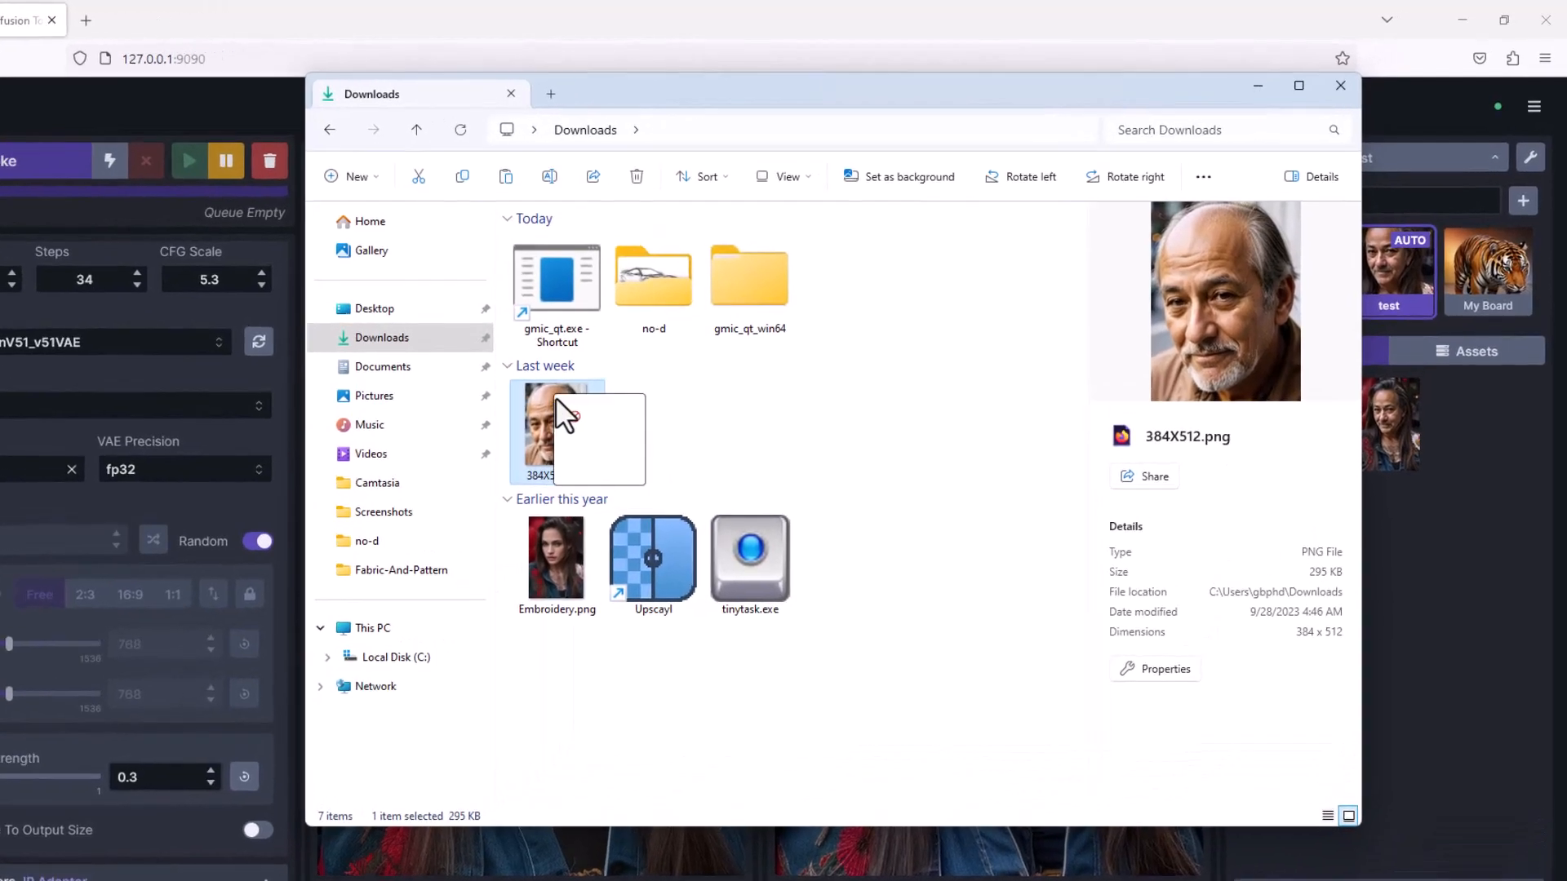
pyautogui.moveTo(527, 281); pyautogui.dragTo(527, 280)
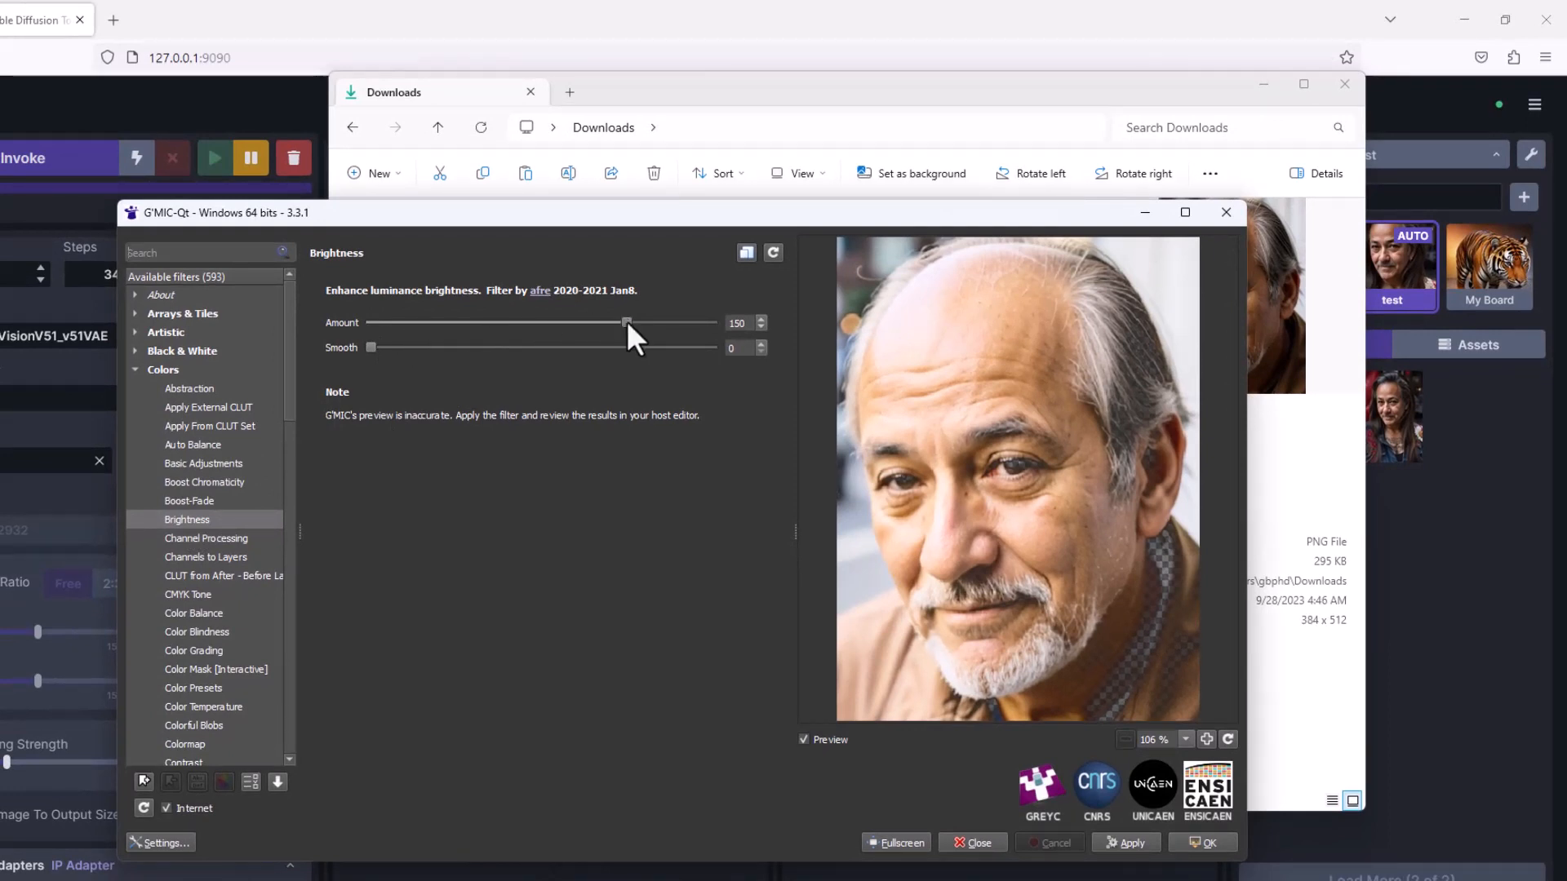
# Set the Brightness filter's Amount to 187, compare the portrait with and without the preview, and apply the filter.
pyautogui.moveTo(635, 323); pyautogui.dragTo(646, 323)
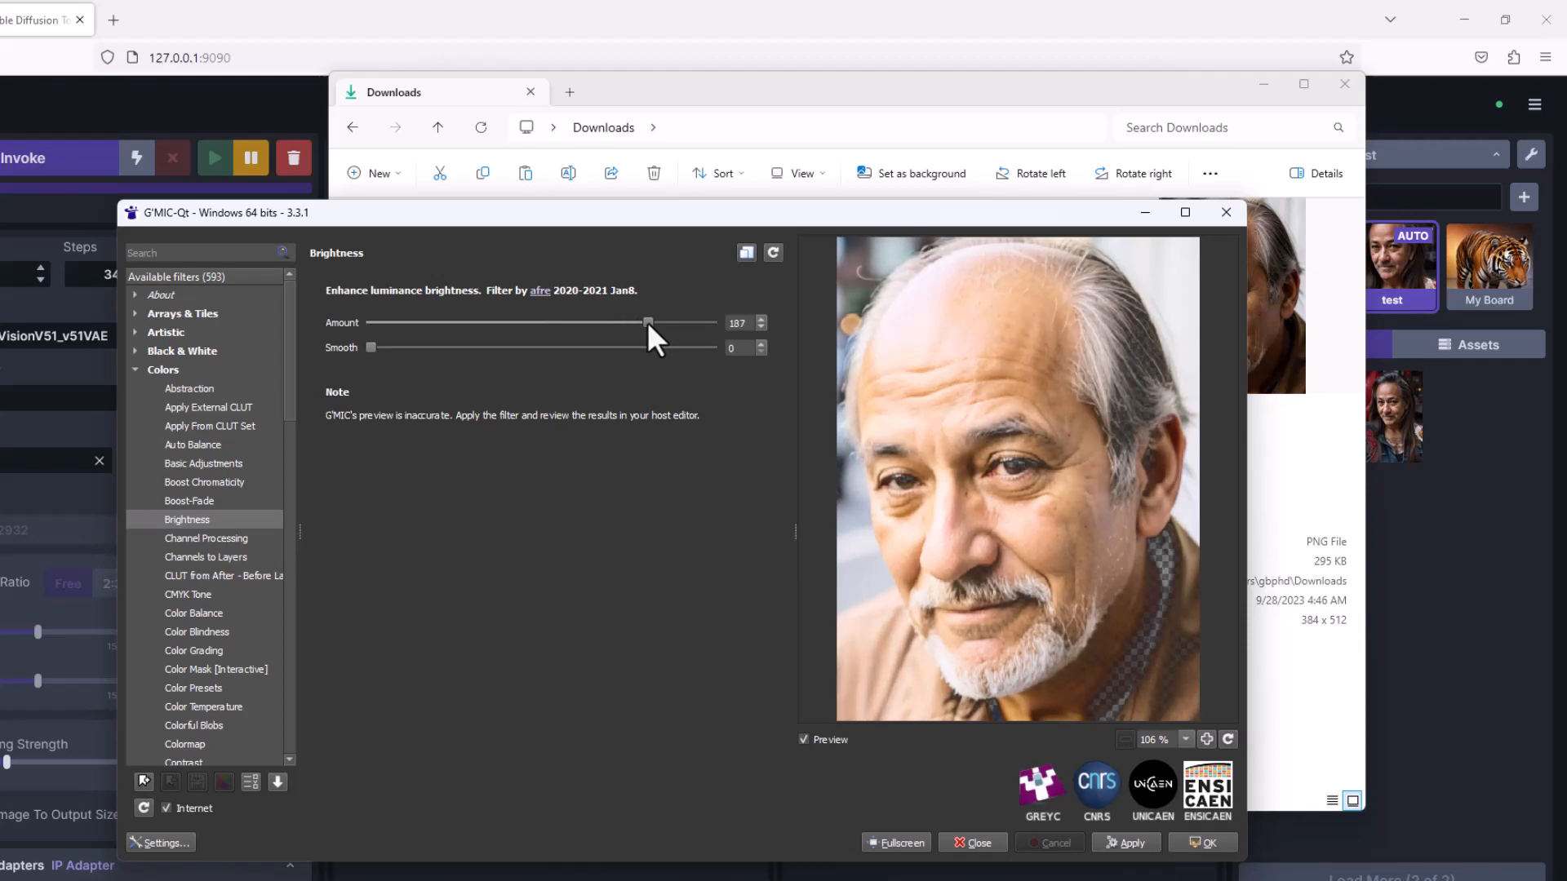
pyautogui.click(805, 741)
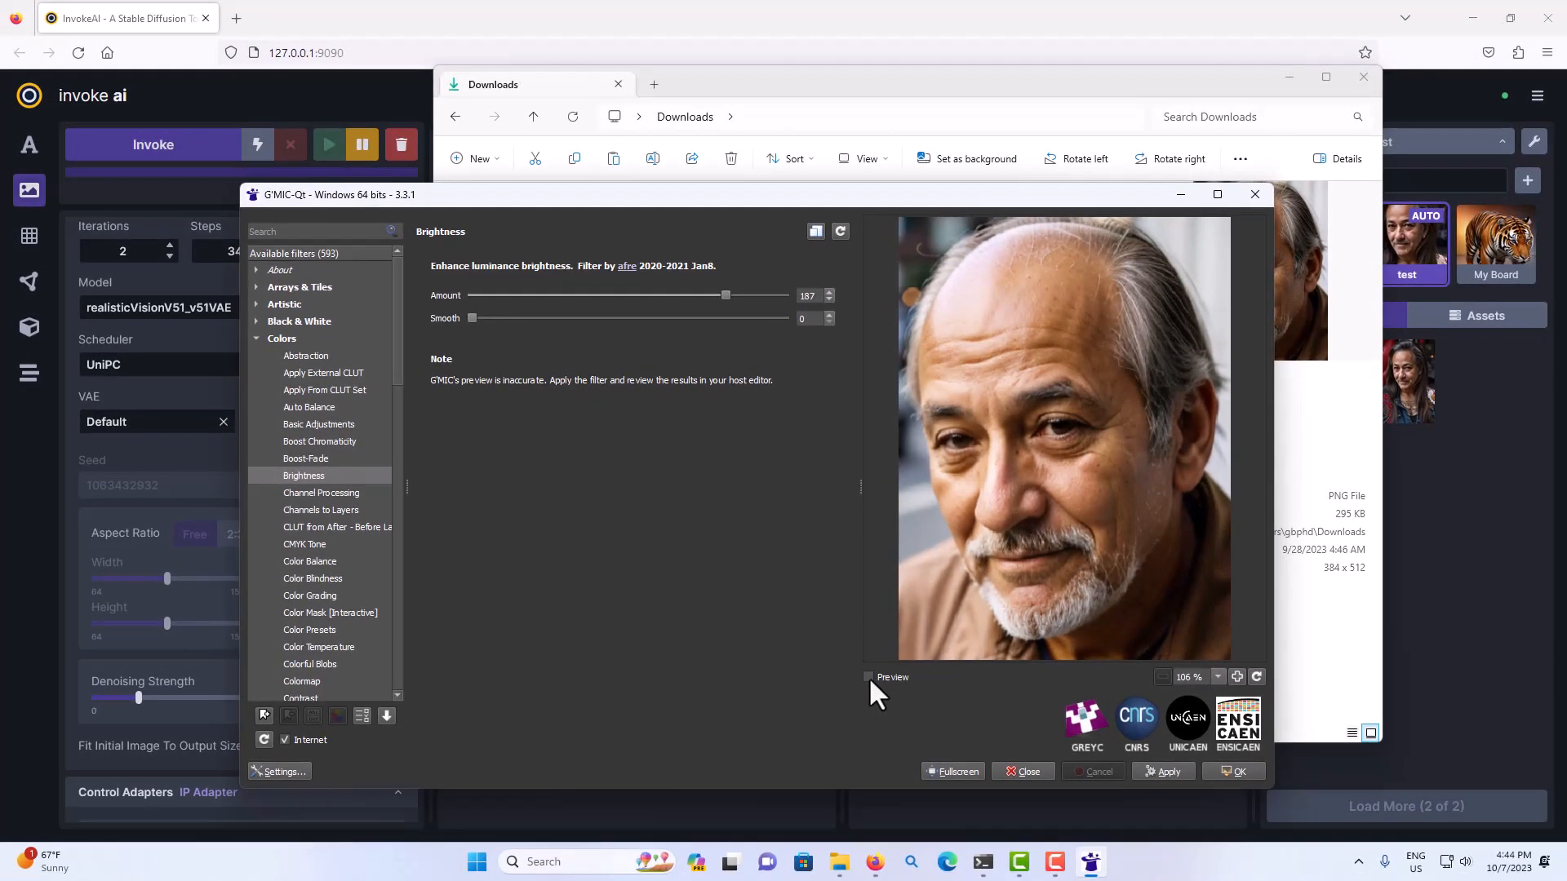
pyautogui.click(868, 678)
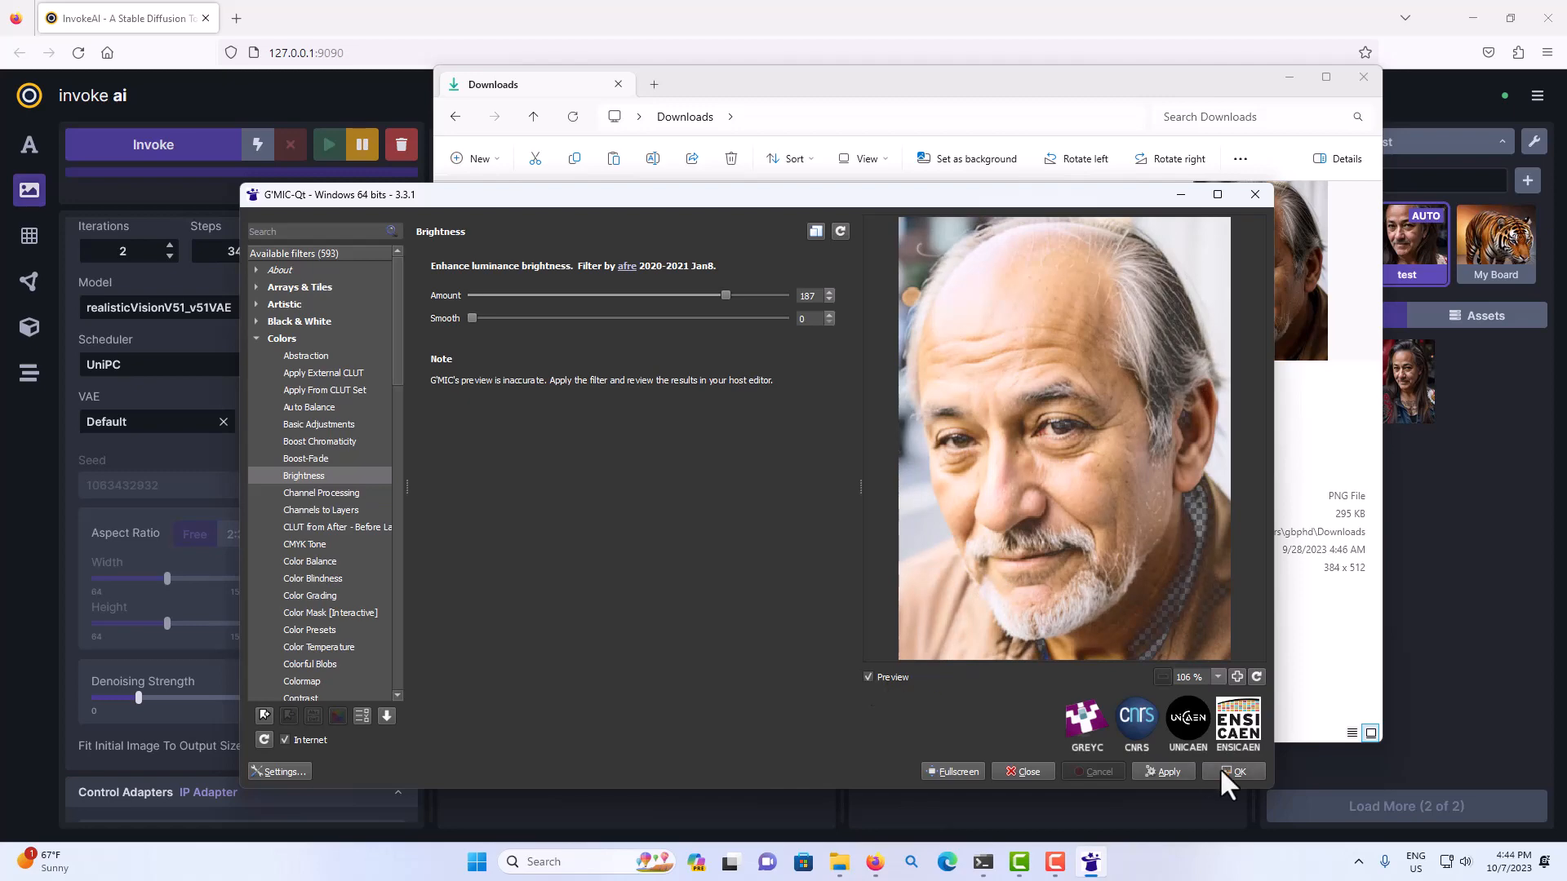
pyautogui.click(1175, 771)
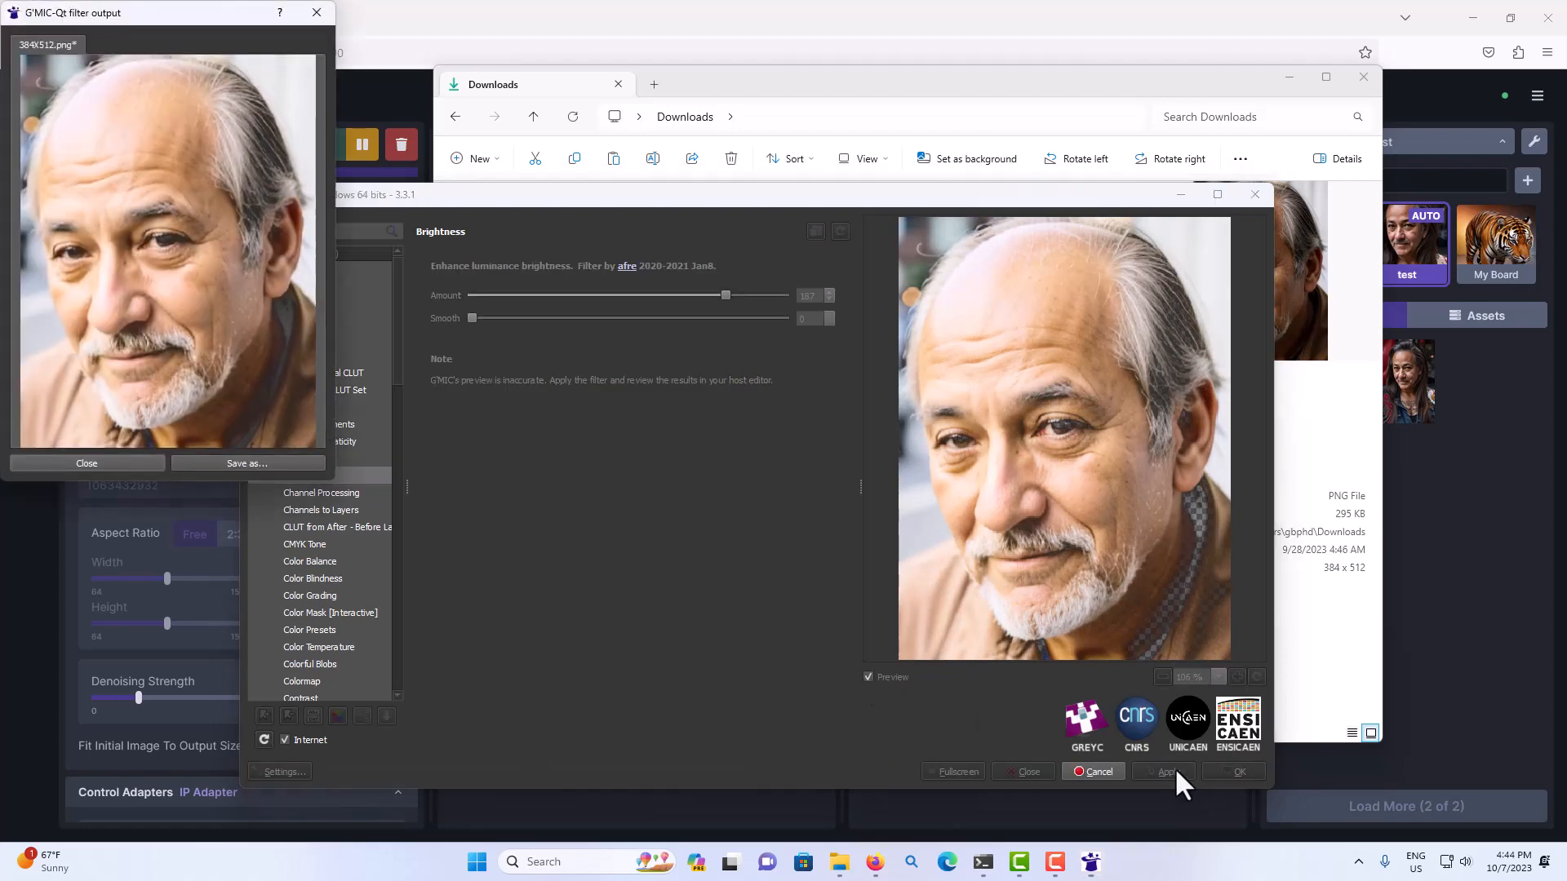
# Save the brightened portrait in the Downloads folder as 384X512-01.png and close the filter output.
pyautogui.click(263, 462)
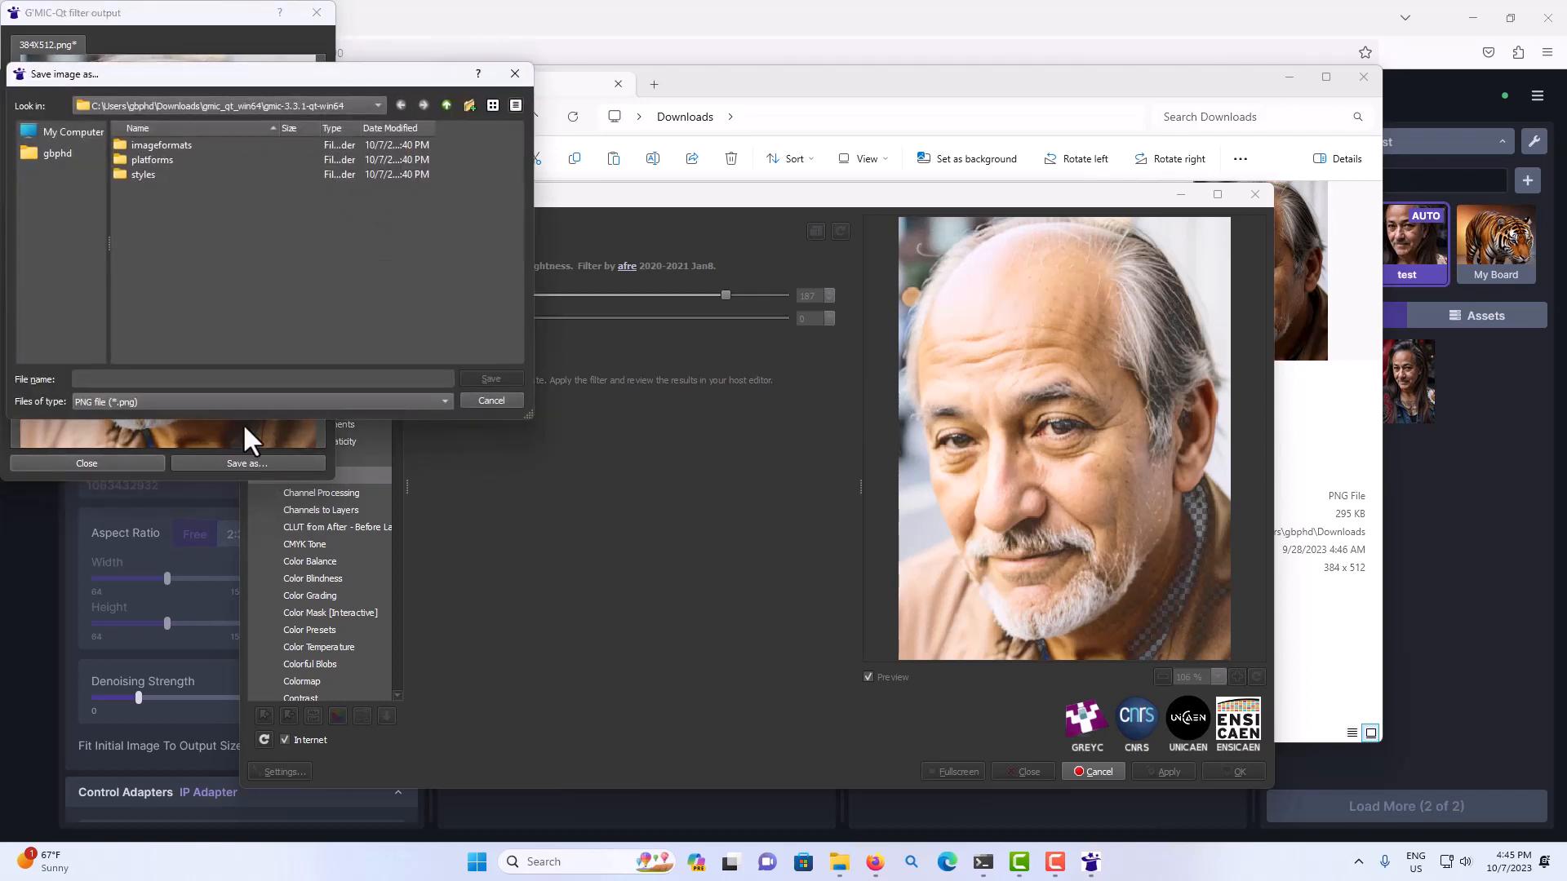
pyautogui.click(244, 101)
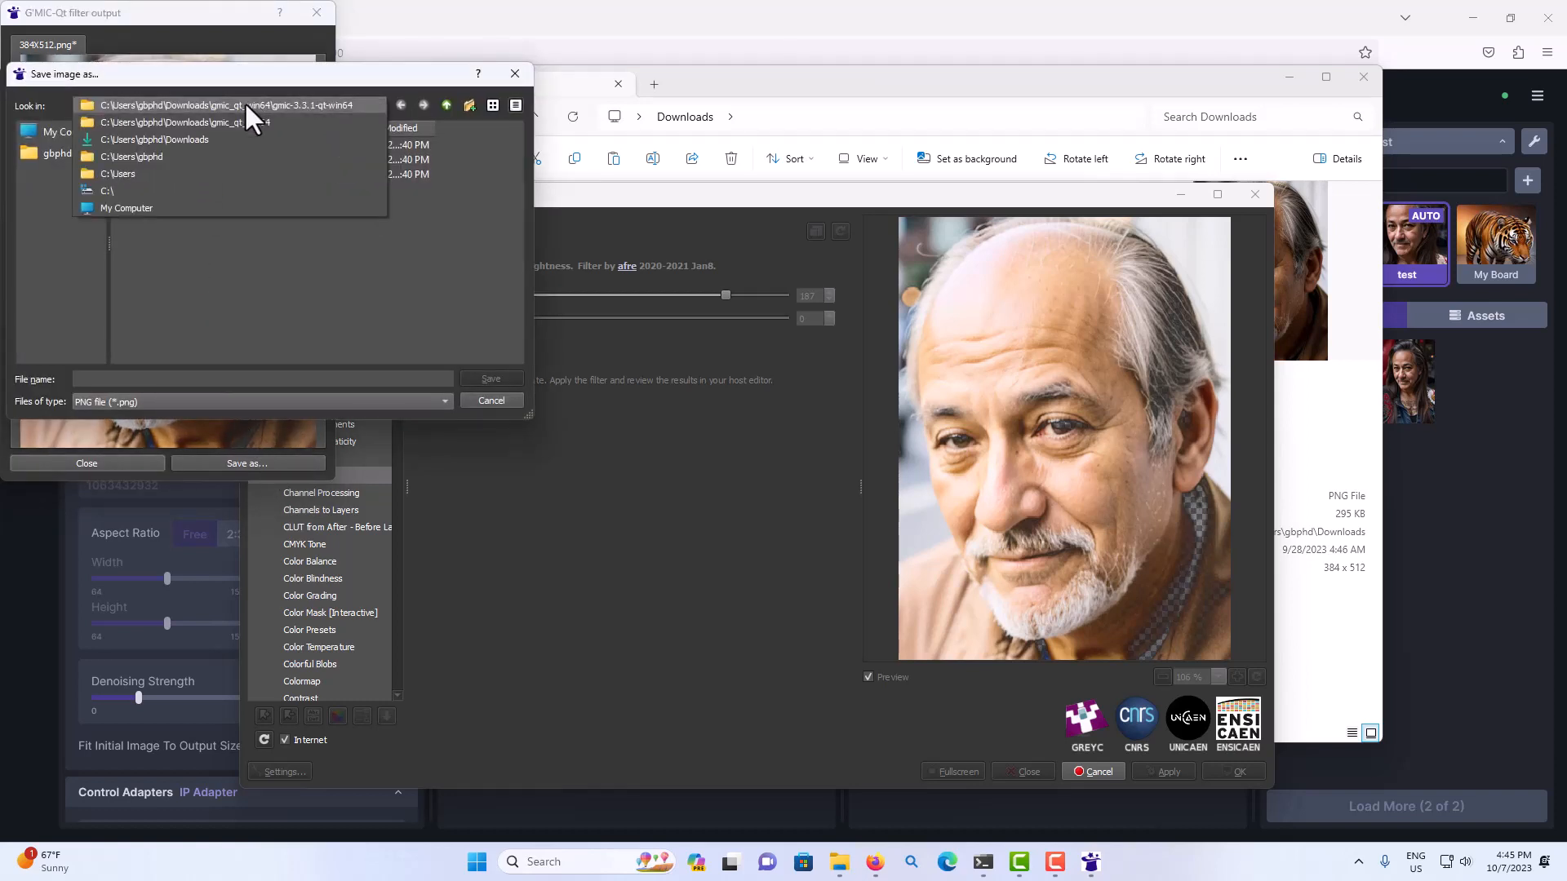
pyautogui.click(144, 140)
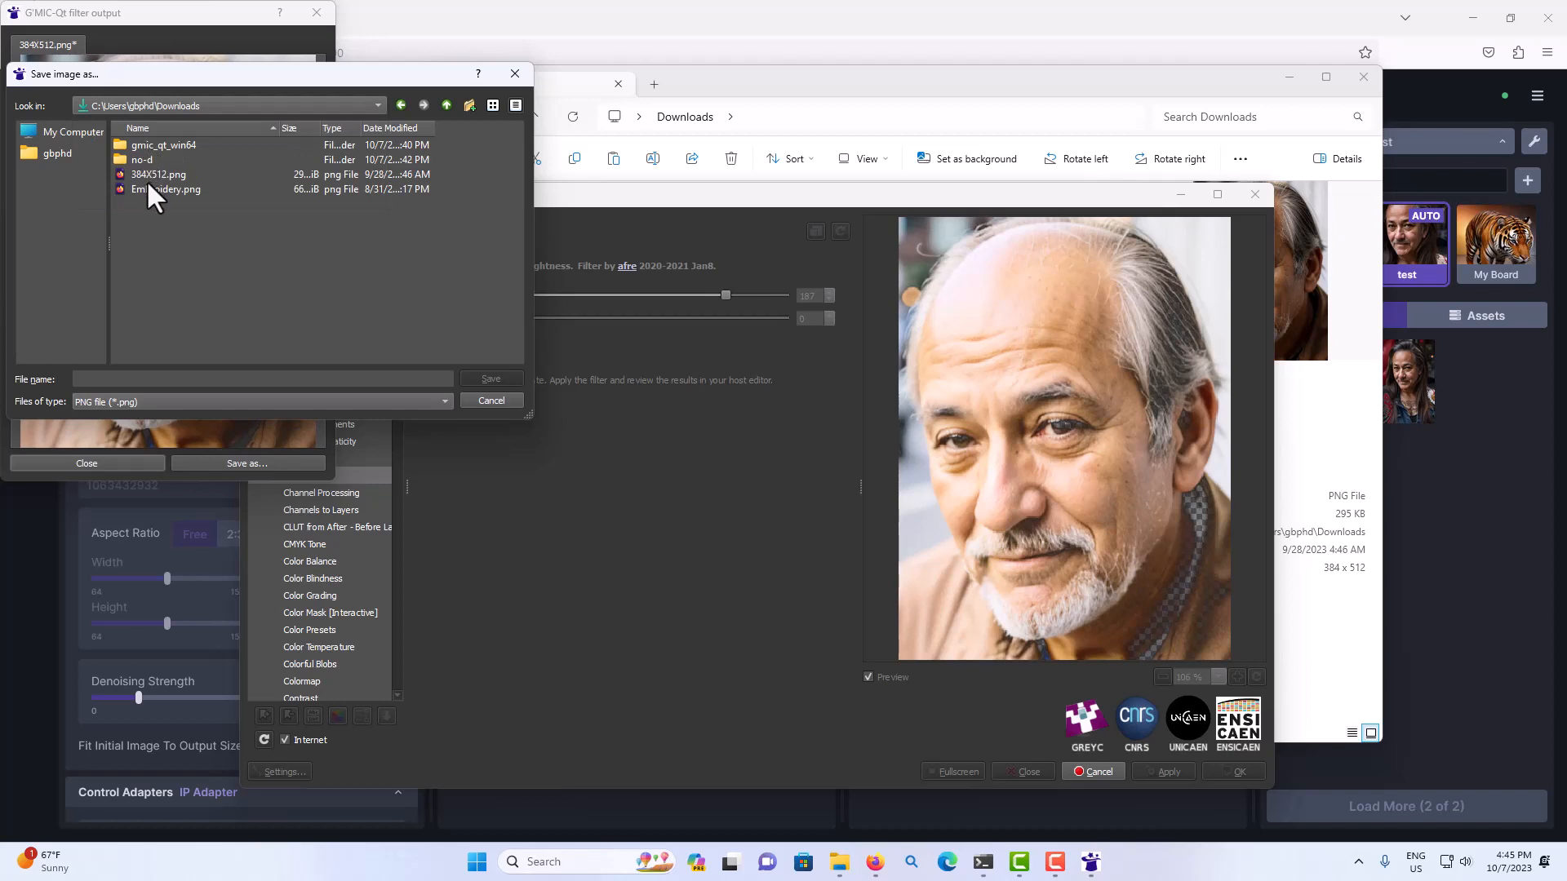
pyautogui.click(140, 174)
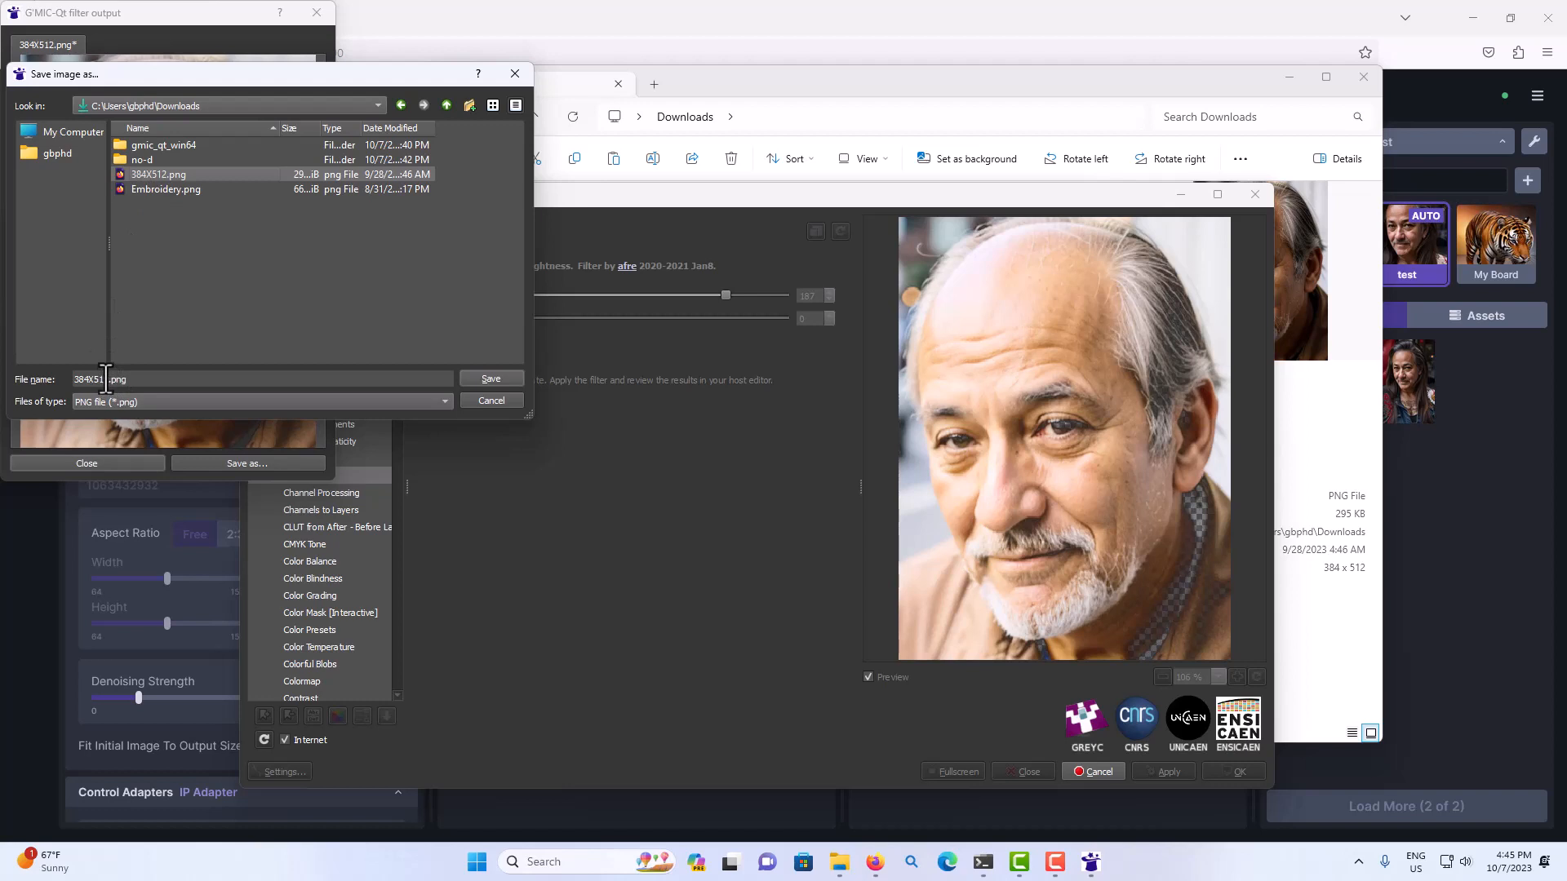
pyautogui.click(107, 379)
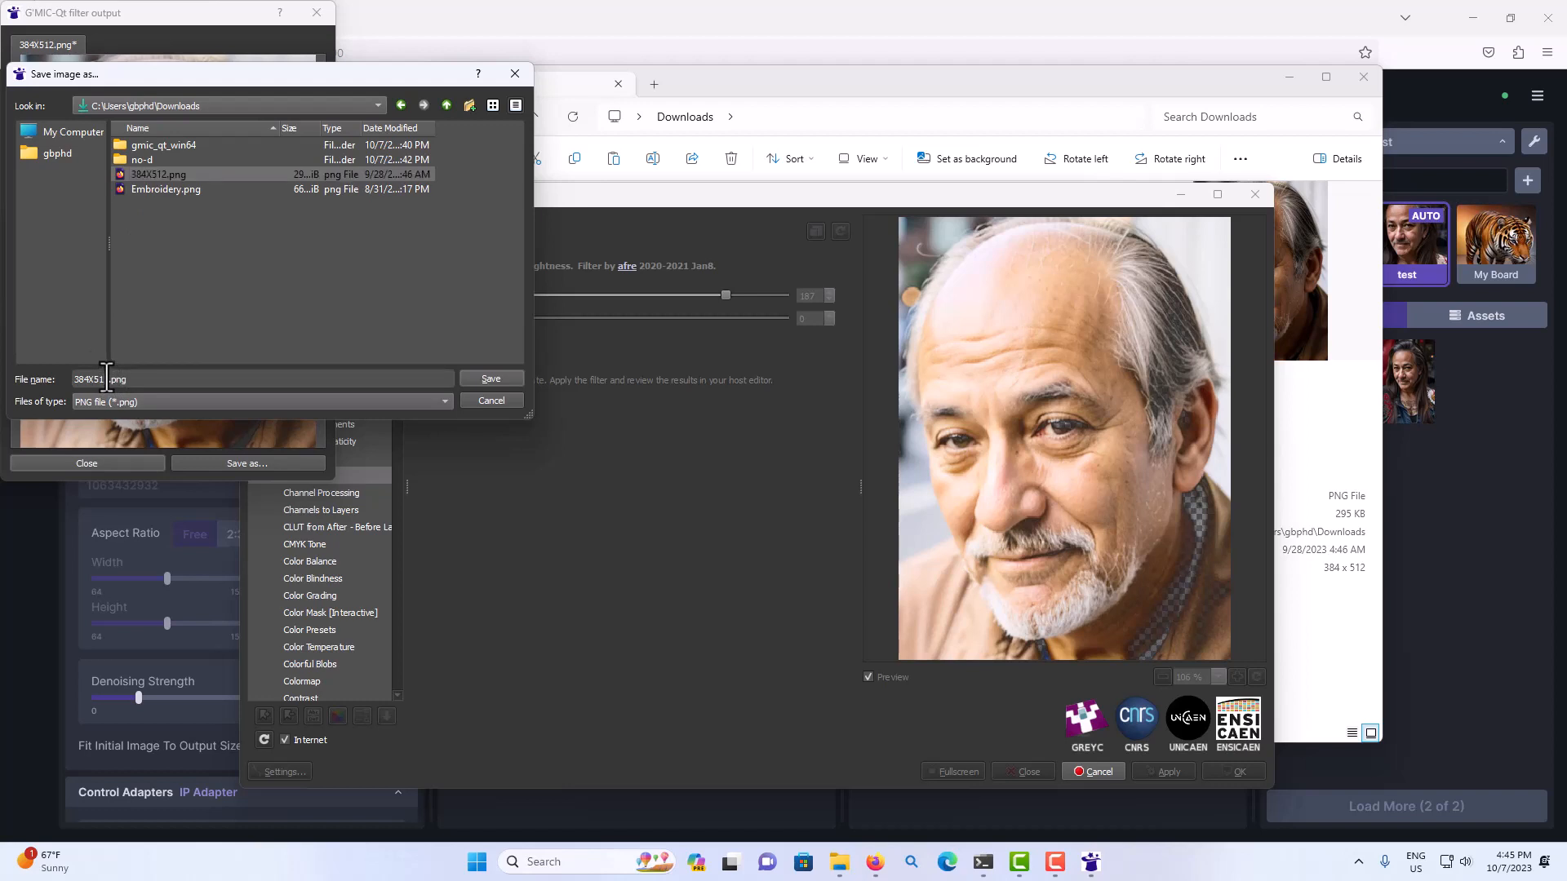
pyautogui.write('-0')
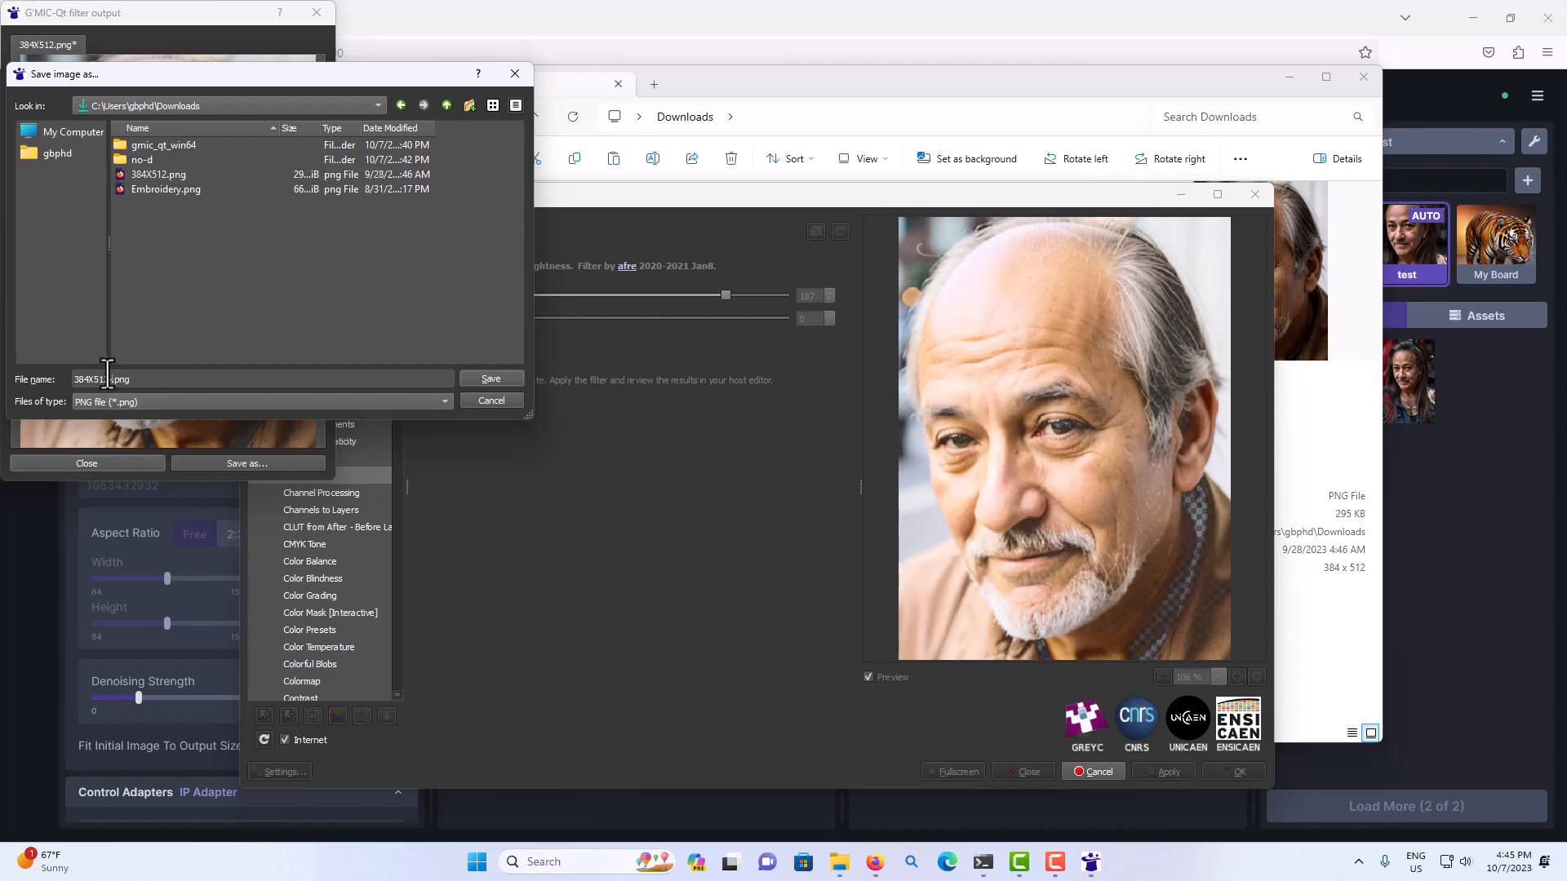
pyautogui.write('1')
pyautogui.click(482, 378)
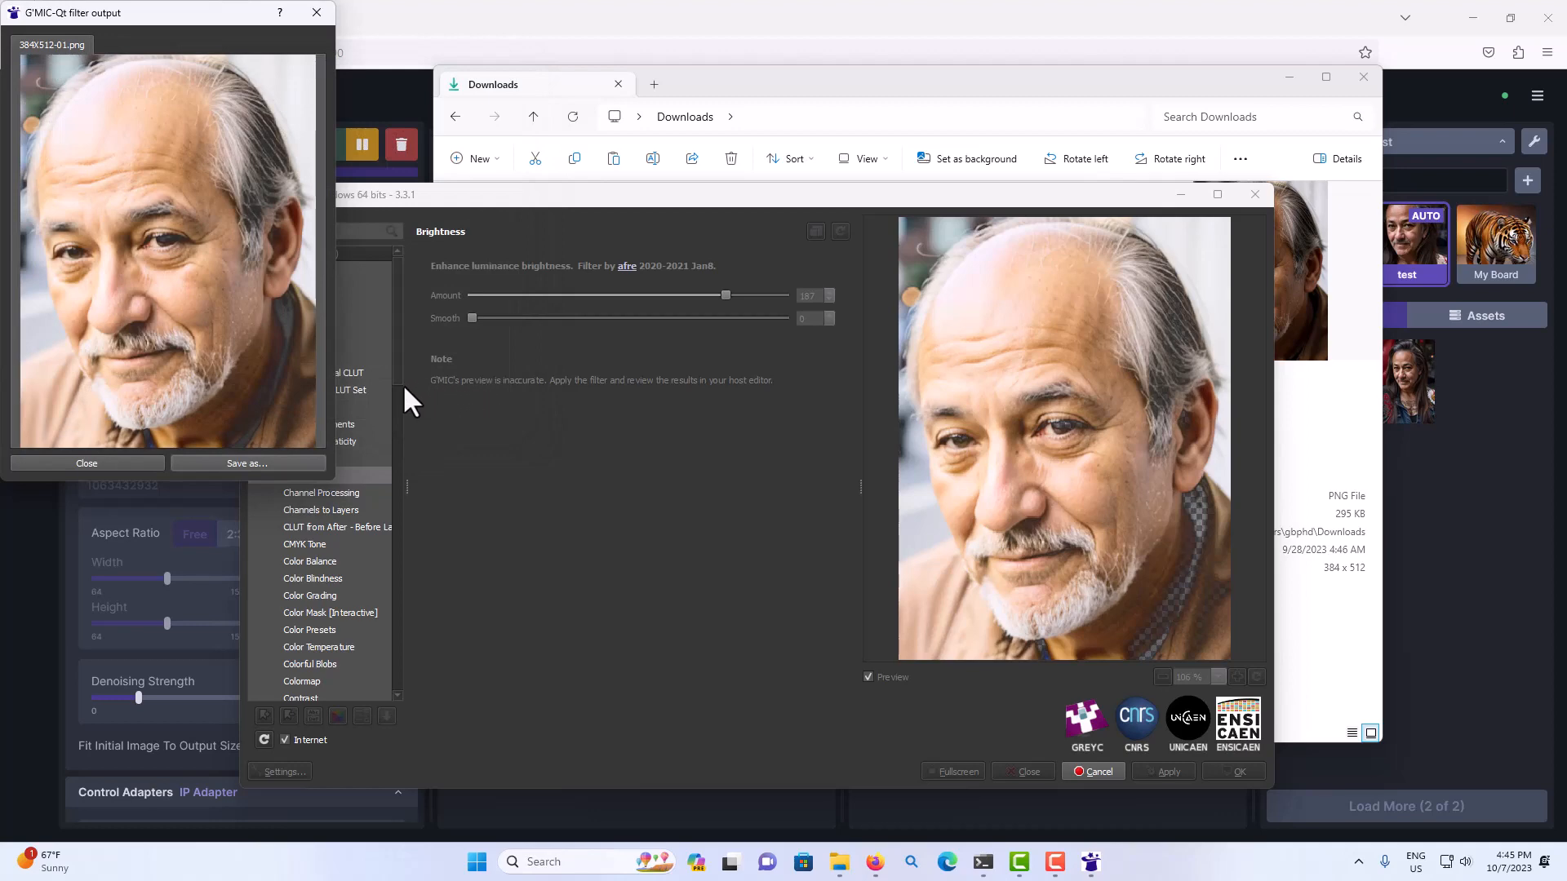
pyautogui.click(87, 463)
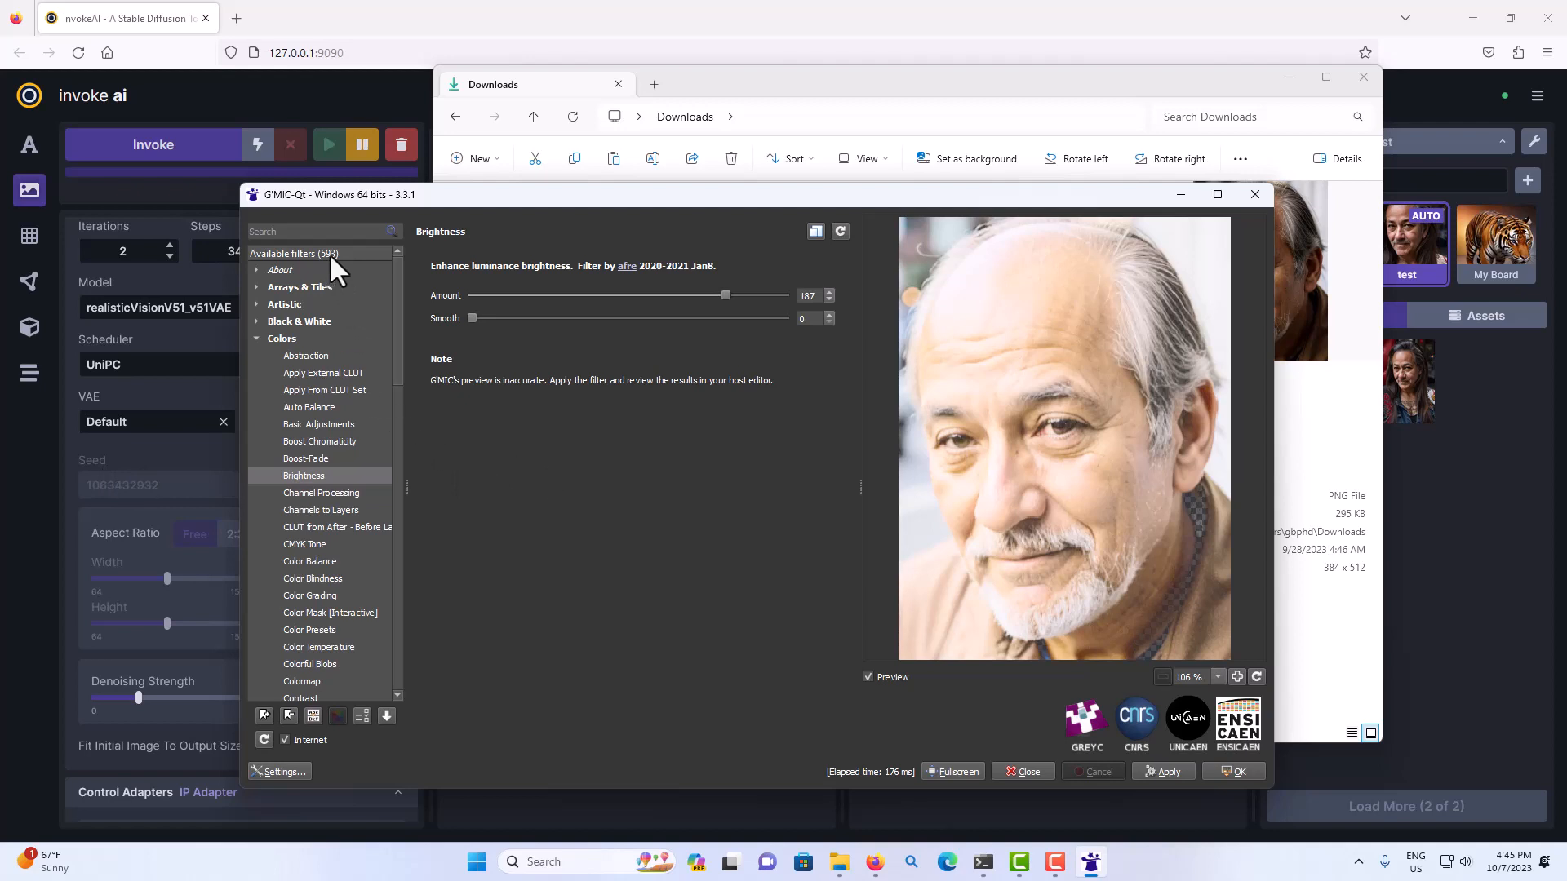
# Browse the Frames filters and preview Frame [Painting] and Frame [Regular] on the portrait.
pyautogui.click(257, 340)
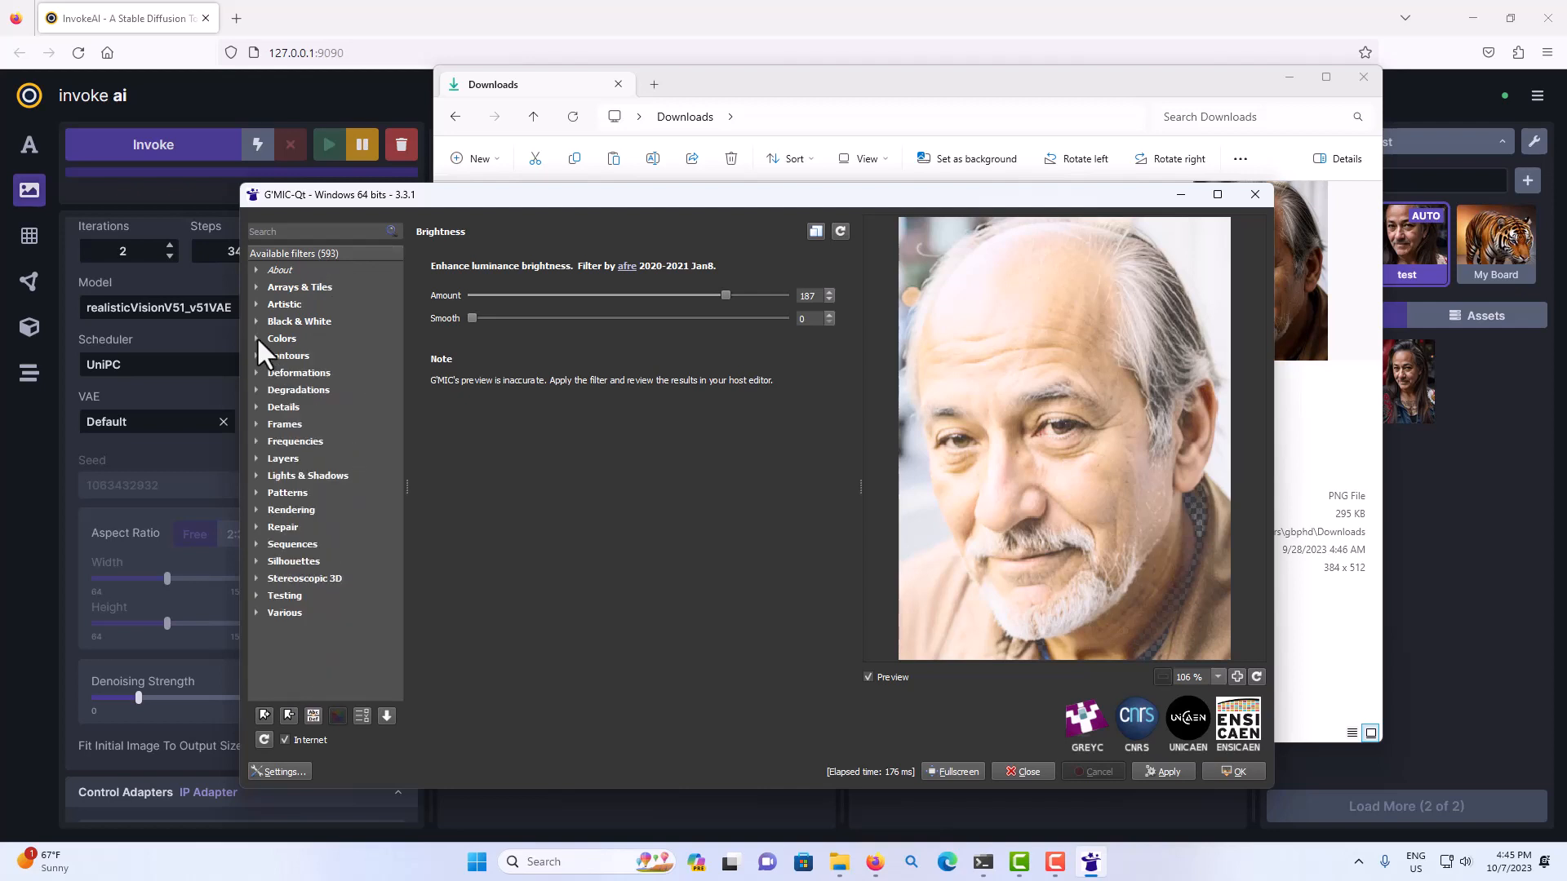
pyautogui.click(257, 425)
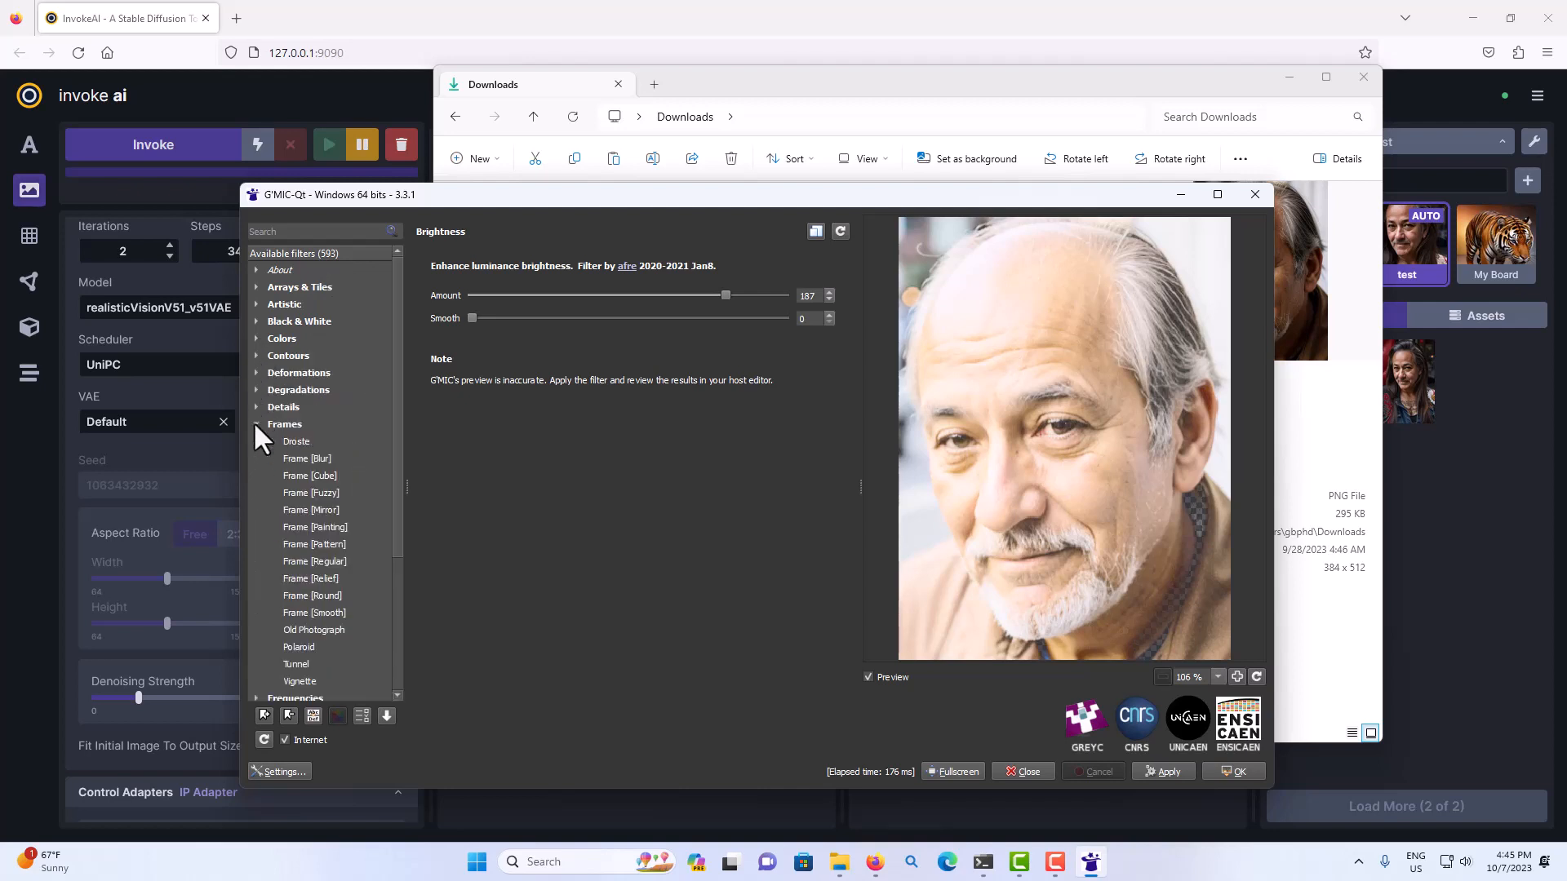
pyautogui.click(337, 530)
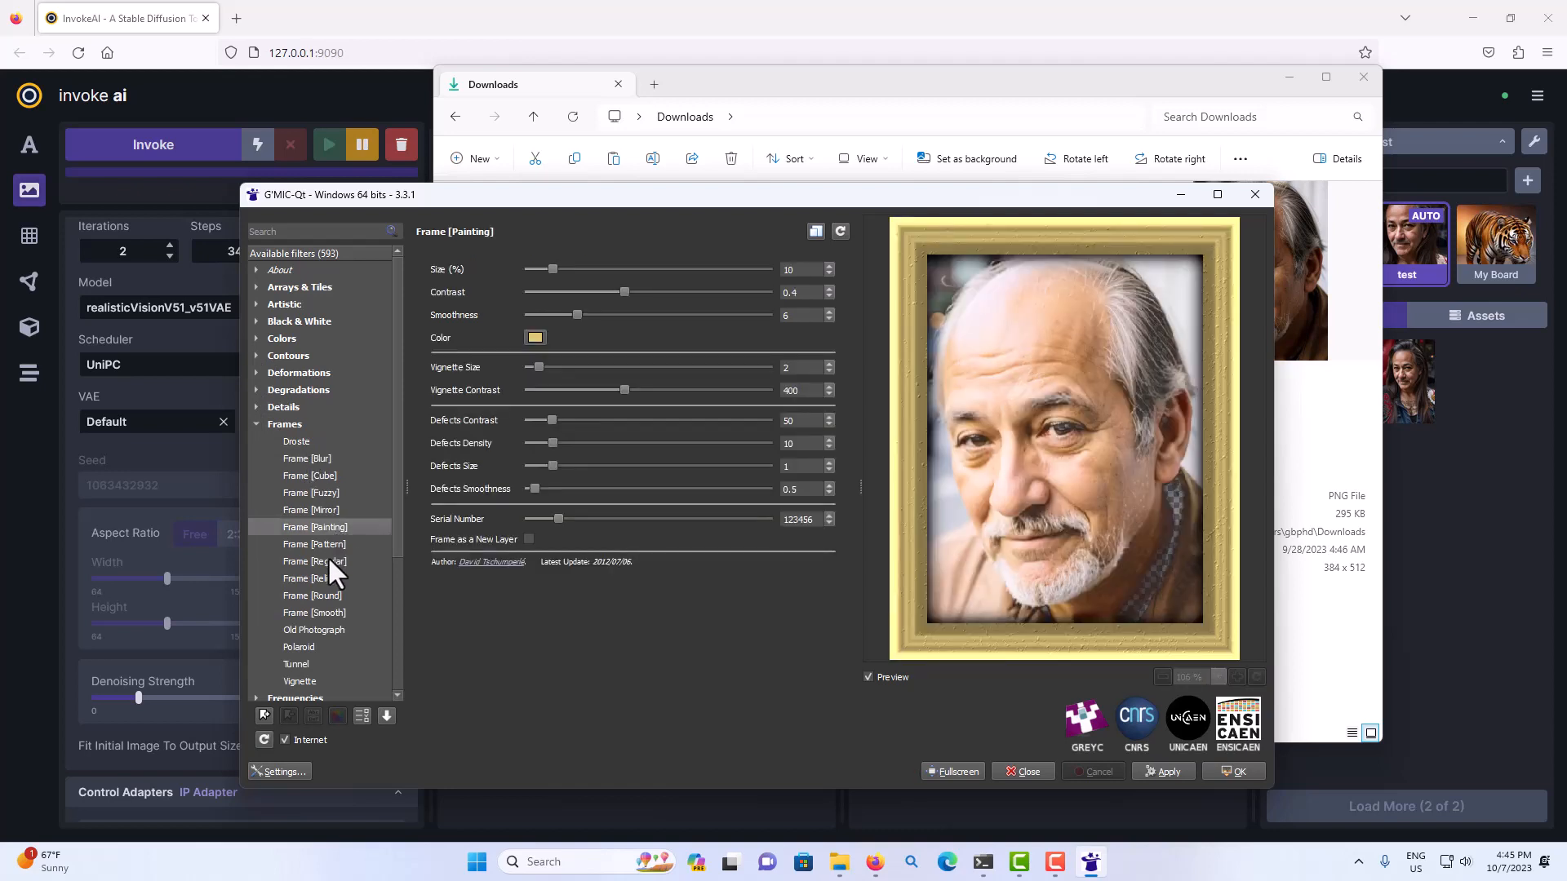
pyautogui.click(329, 560)
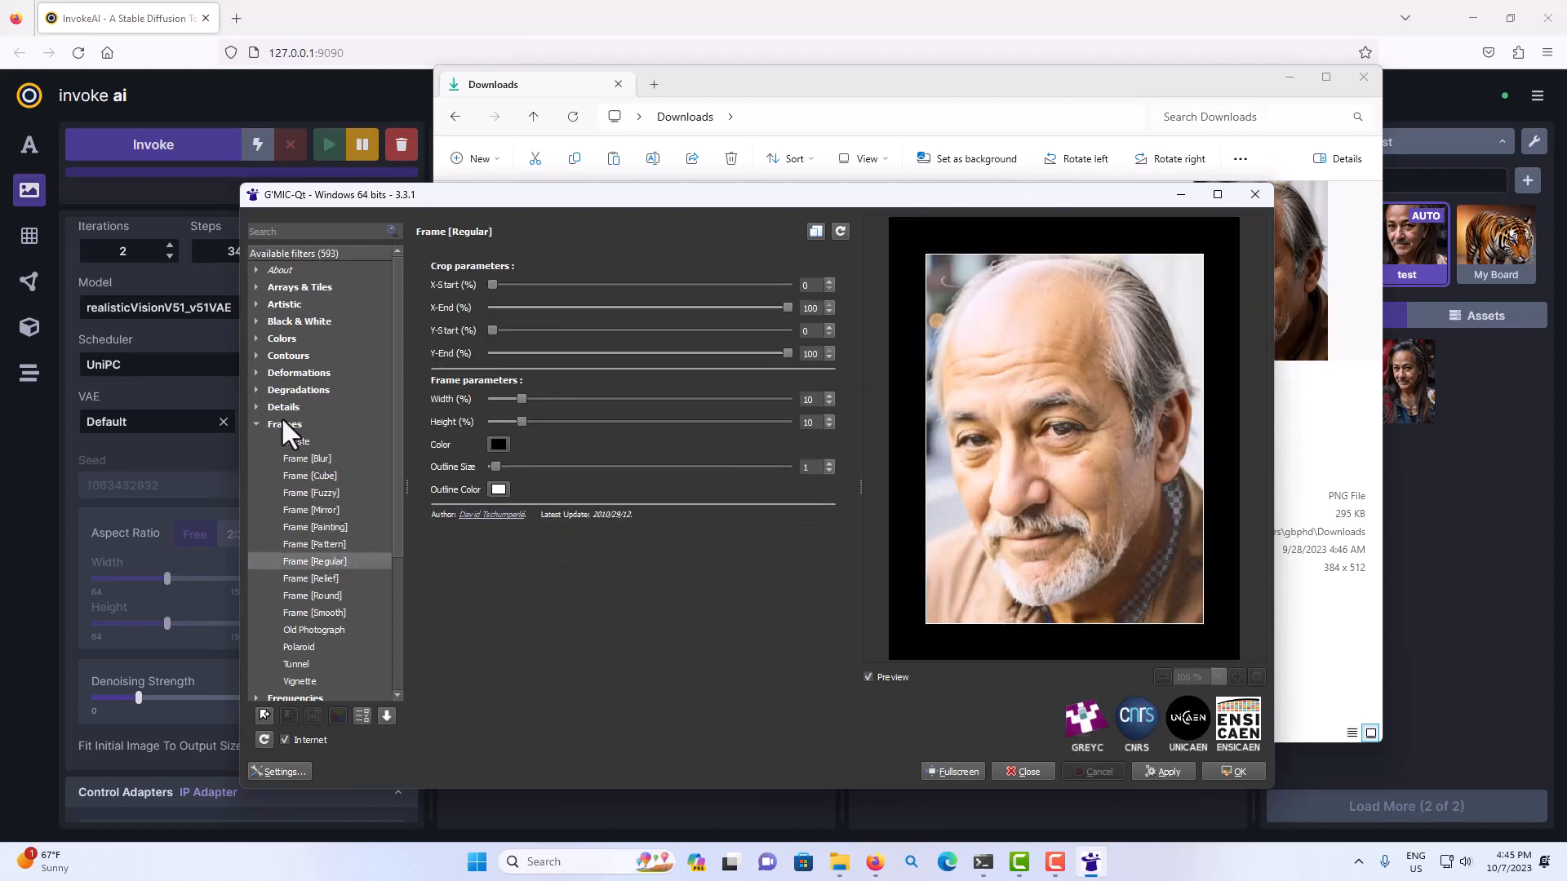
# Preview the artistic Brushify filter on the portrait with its brush Ratio lowered to 0.18.
pyautogui.click(256, 304)
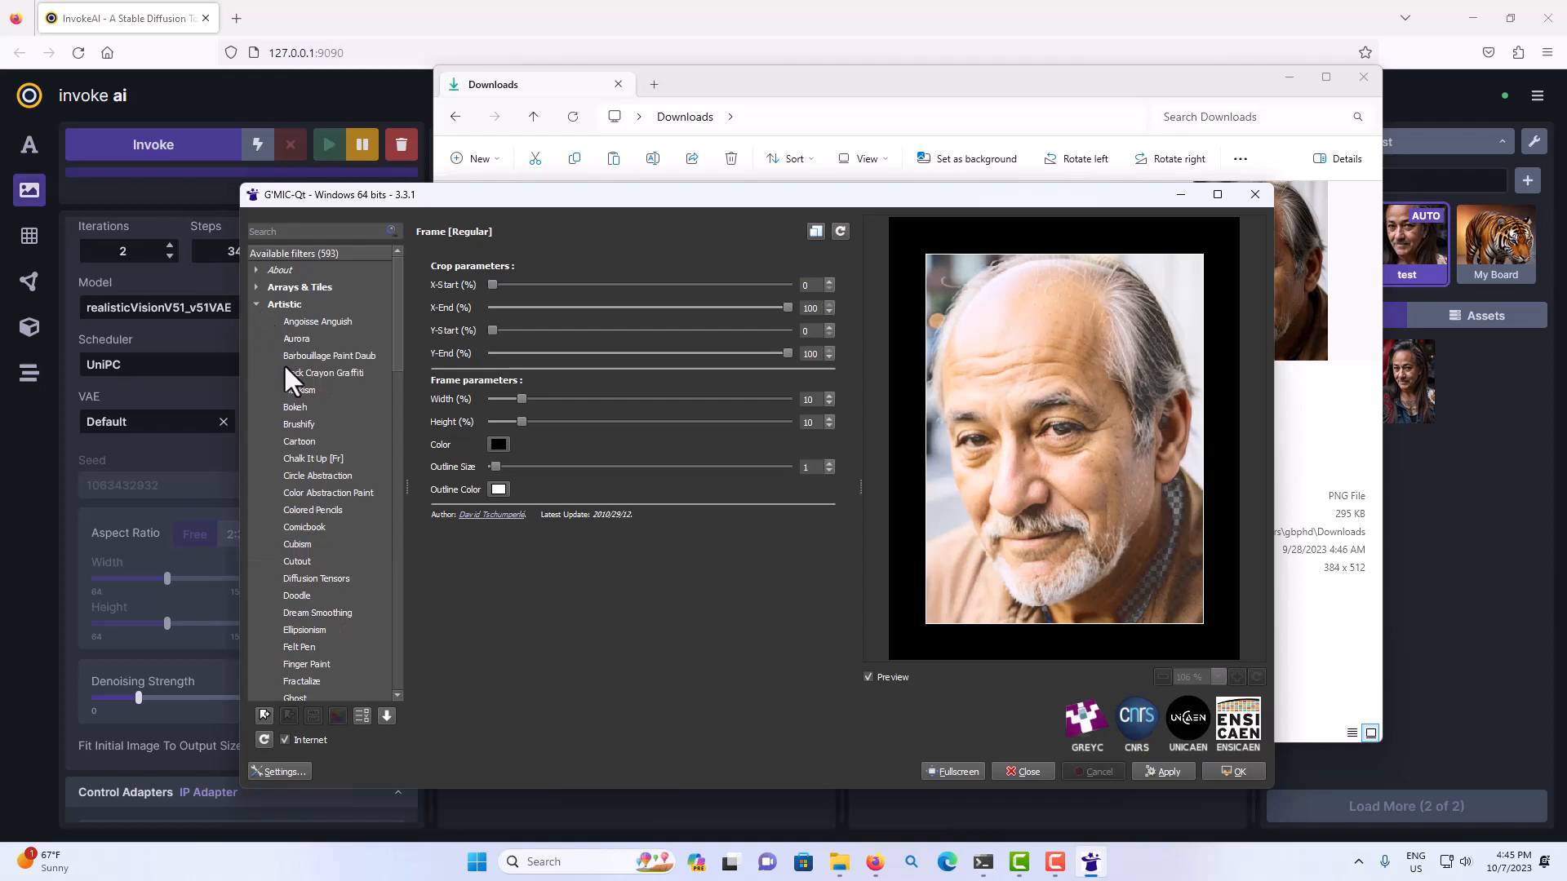
pyautogui.click(292, 424)
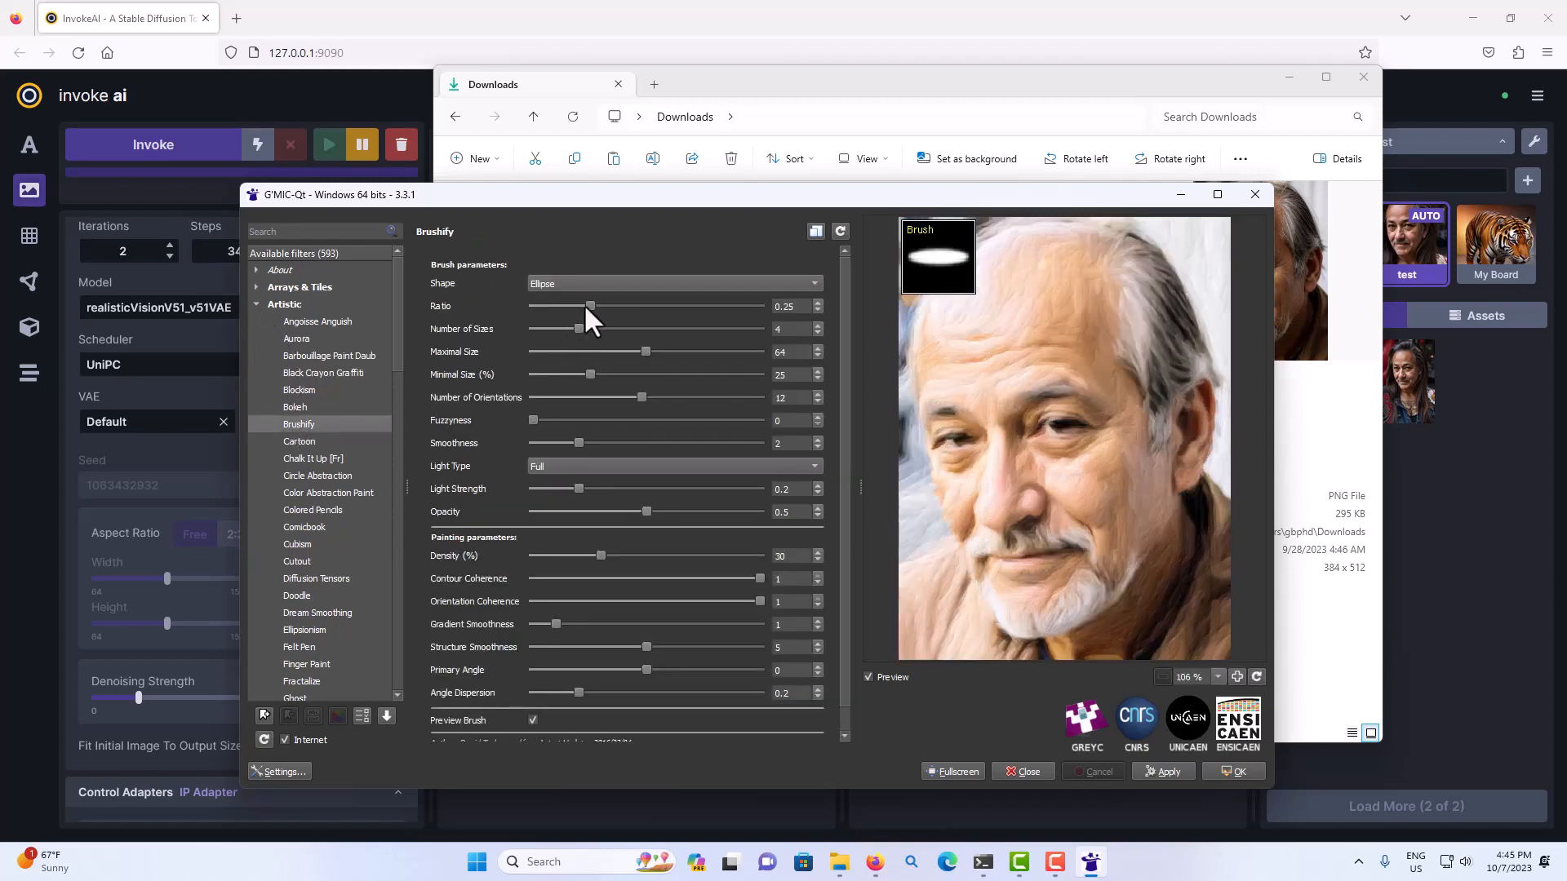
pyautogui.moveTo(574, 305); pyautogui.dragTo(572, 304)
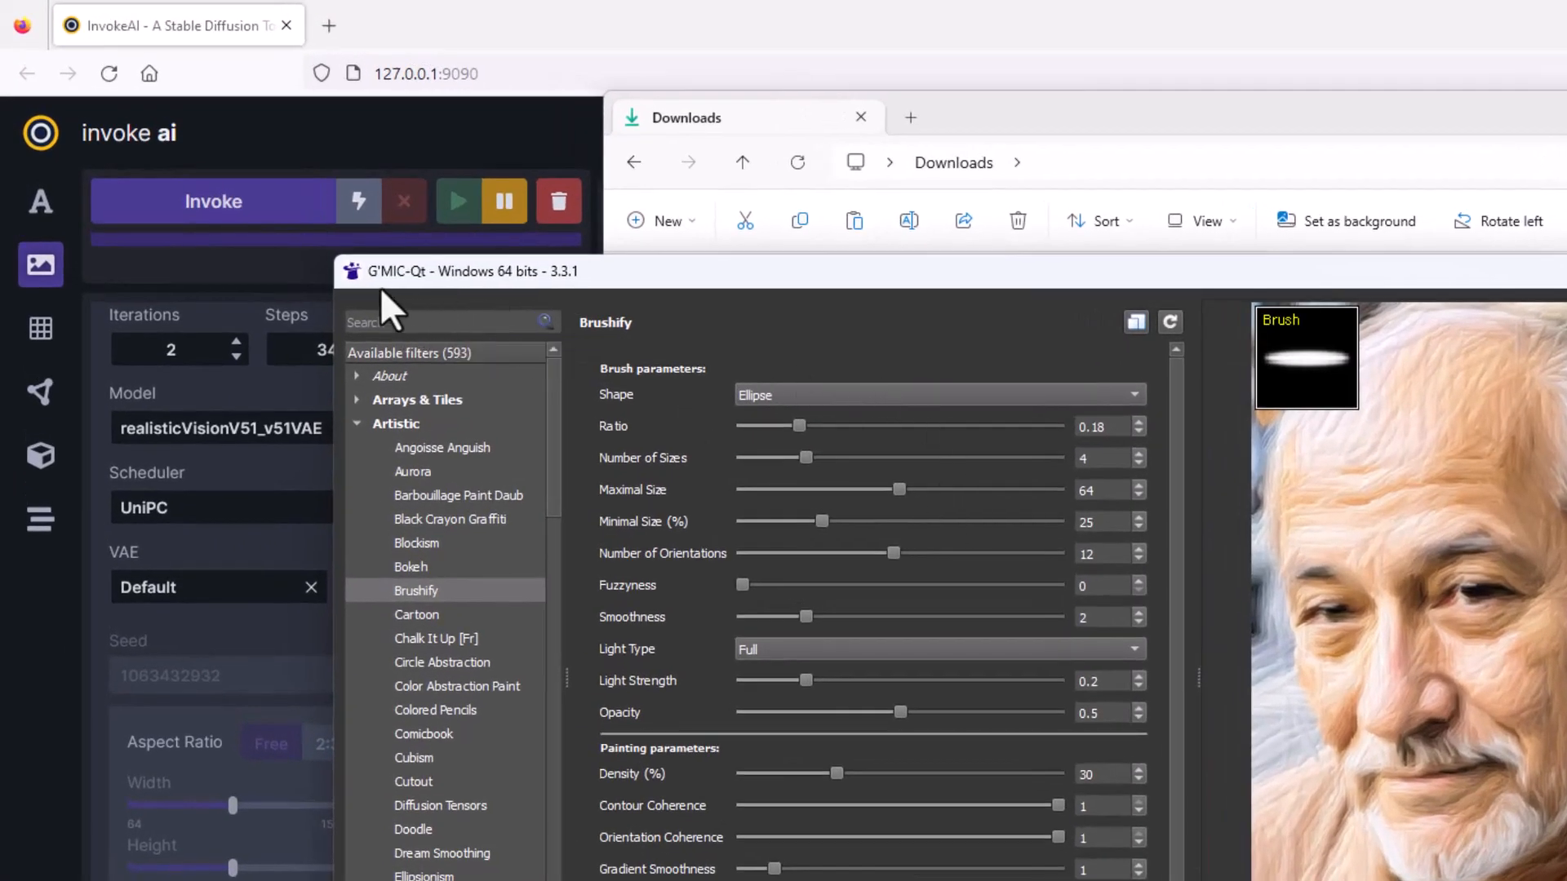
# Search the filters for "bri", show the Brightness filter, and clear the search.
pyautogui.click(431, 318)
pyautogui.write('bri')
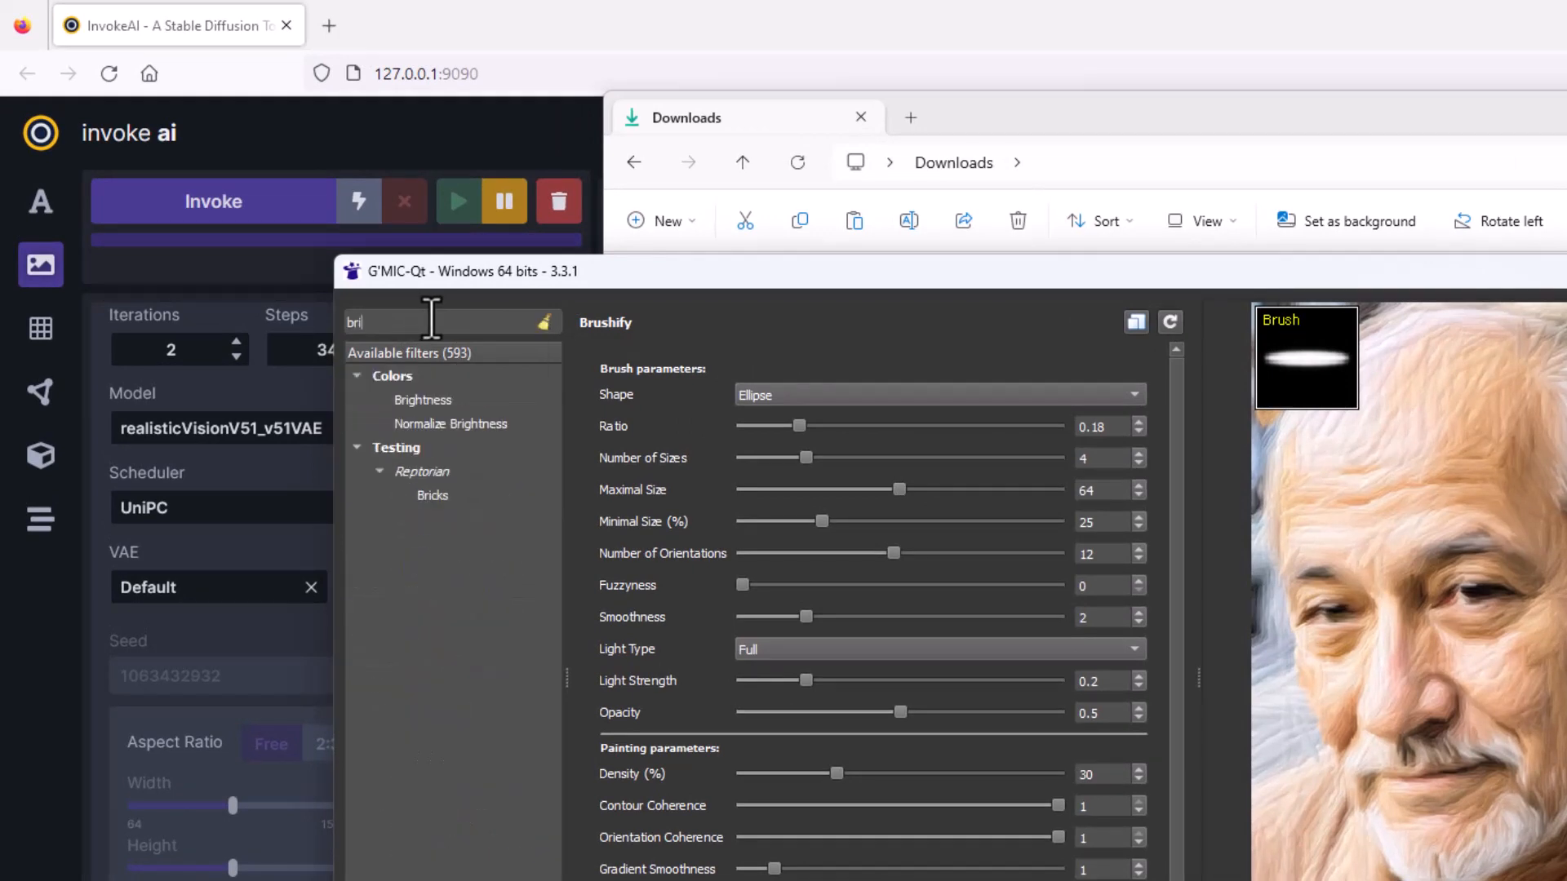
pyautogui.click(432, 403)
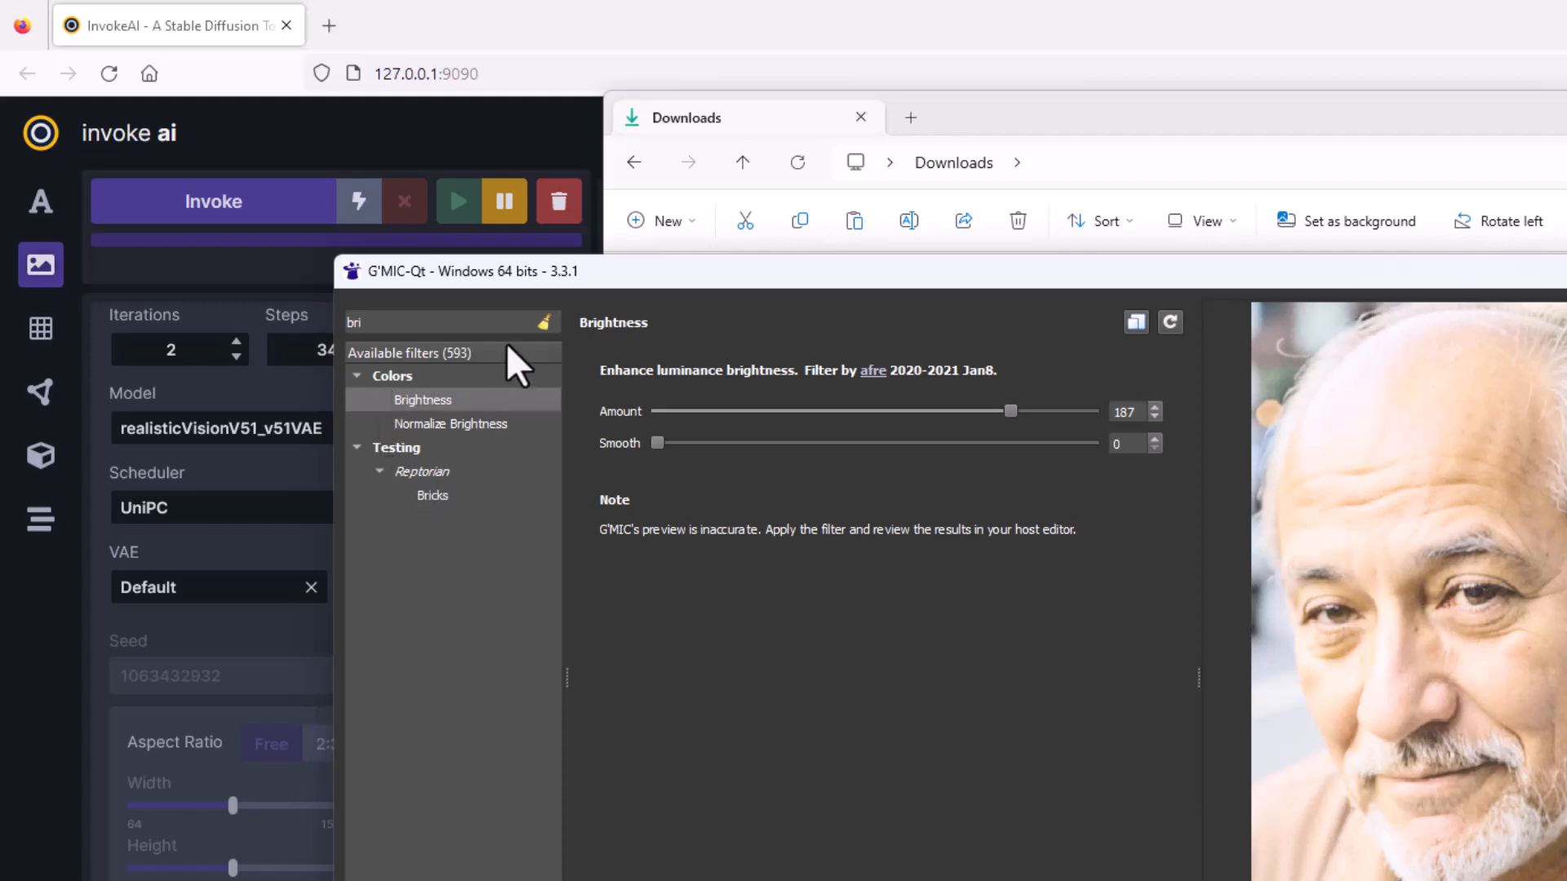
pyautogui.click(544, 323)
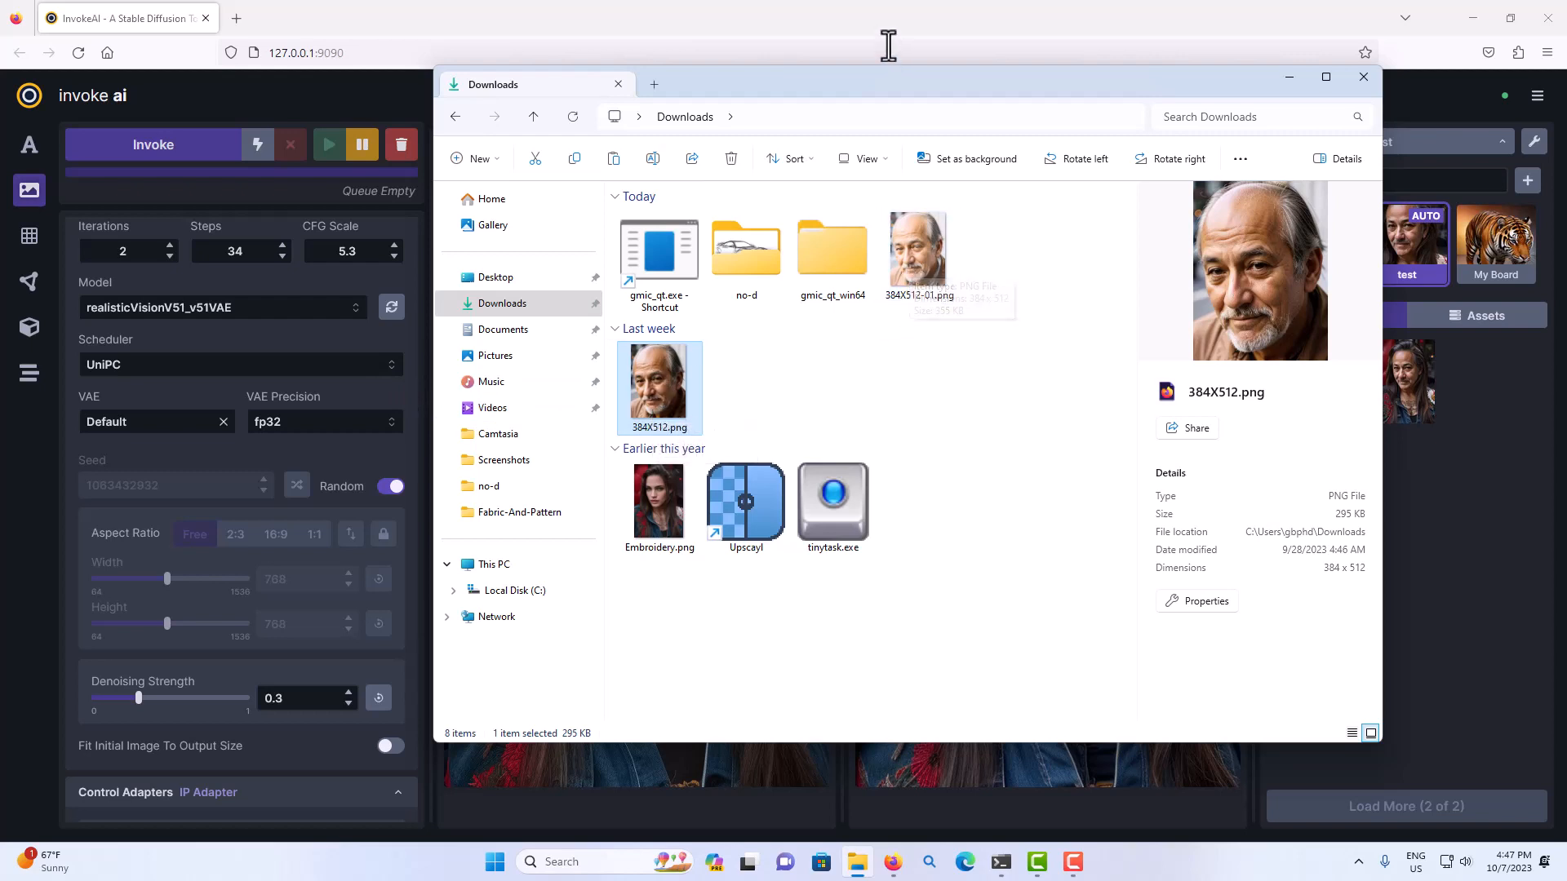
# Open 384X512-01.png from the Downloads folder, copy the image, and paste it into InvokeAI.
pyautogui.moveTo(868, 85); pyautogui.dragTo(1013, 266)
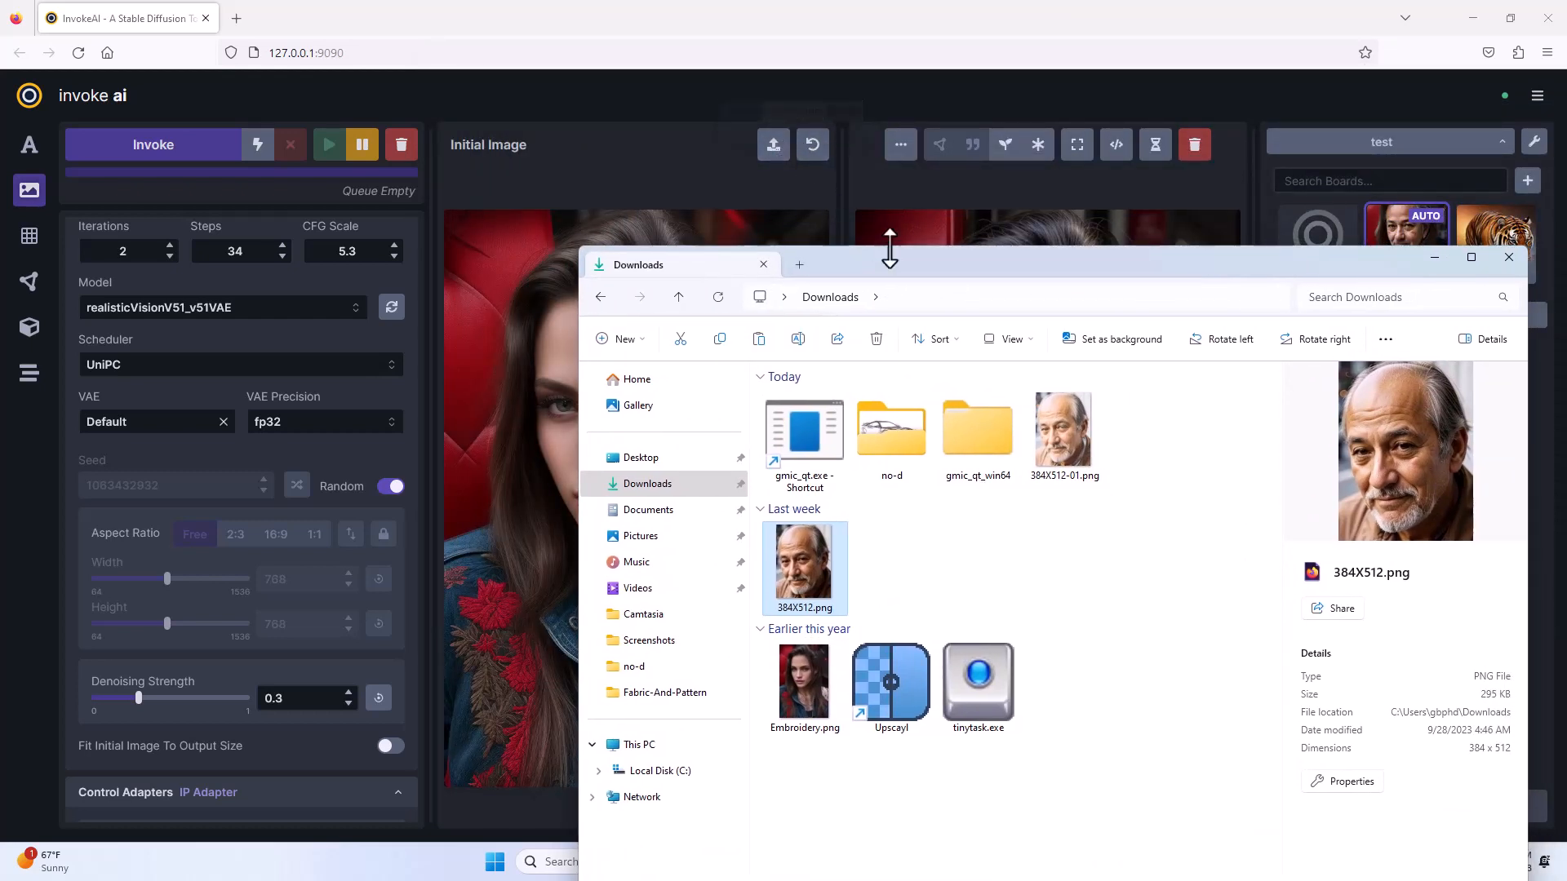
pyautogui.doubleClick(1061, 438)
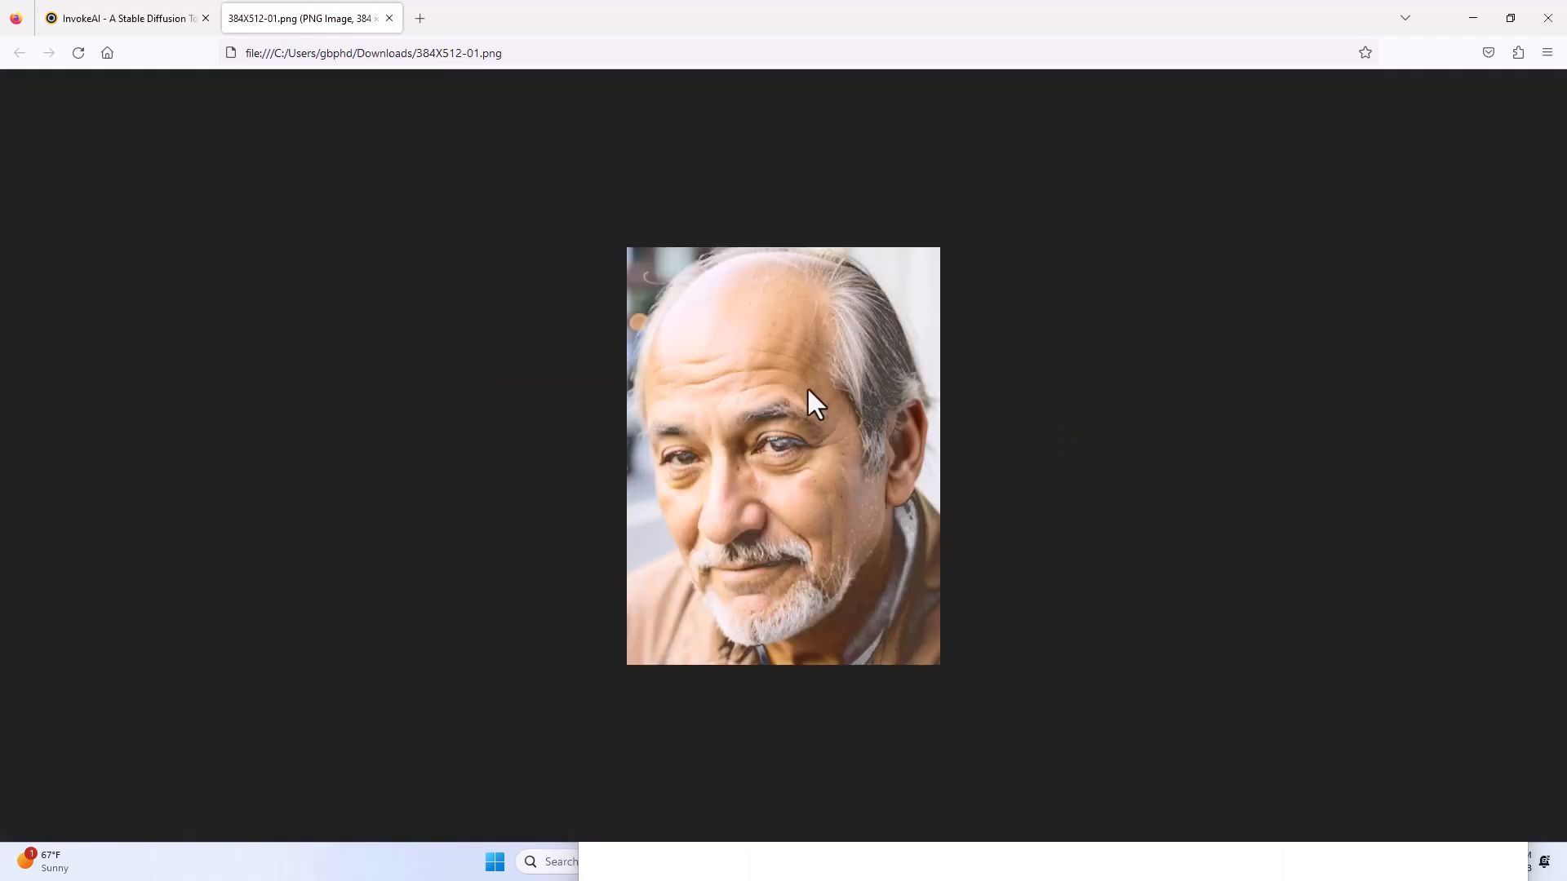
pyautogui.rightClick(808, 391)
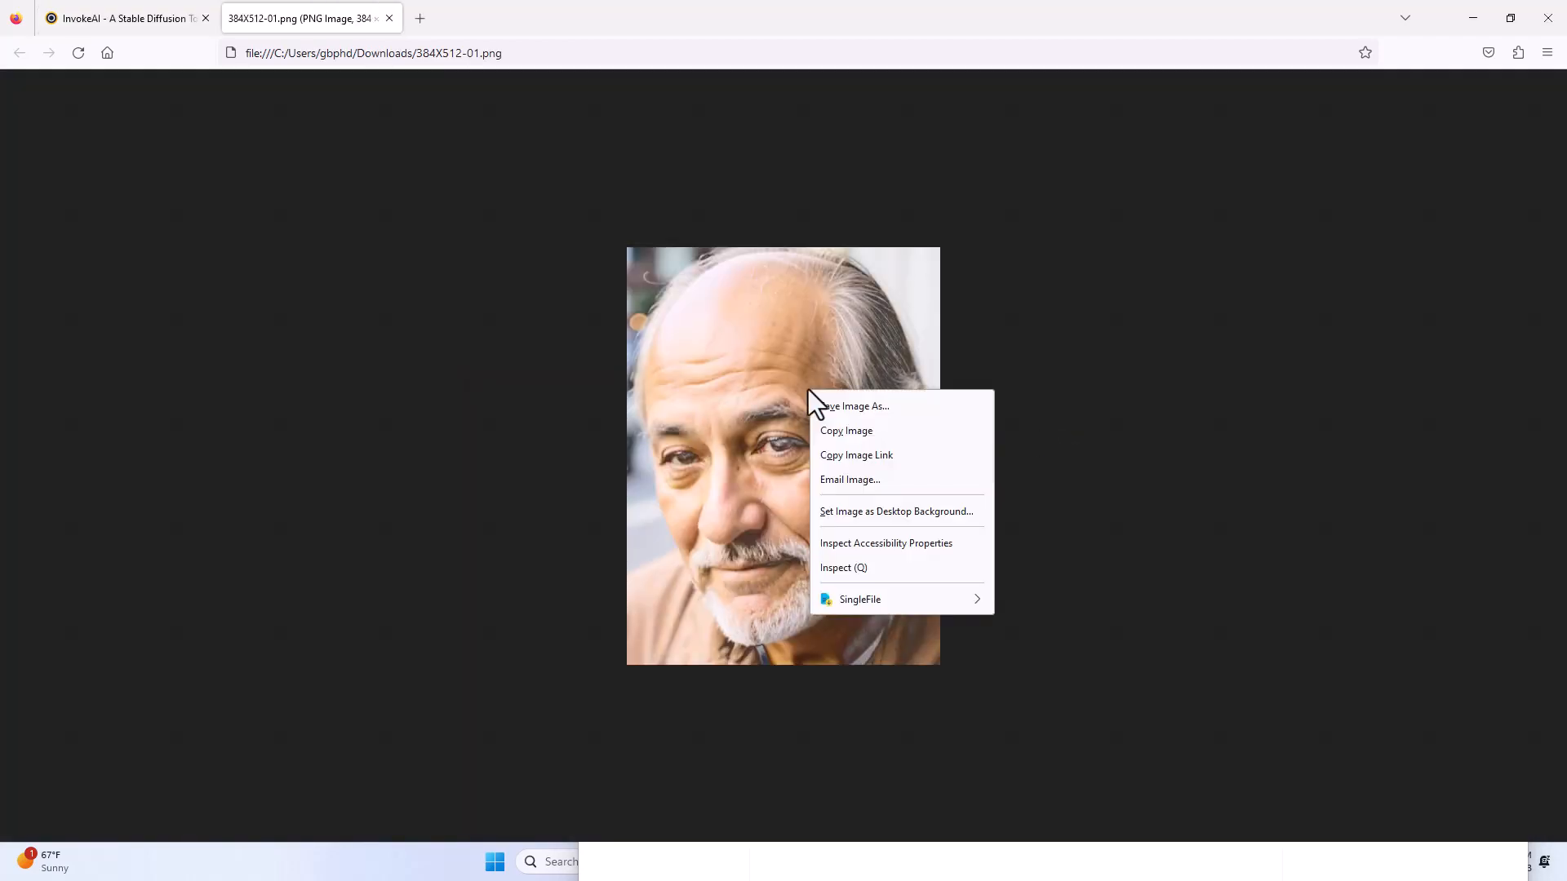
pyautogui.click(836, 433)
pyautogui.click(162, 18)
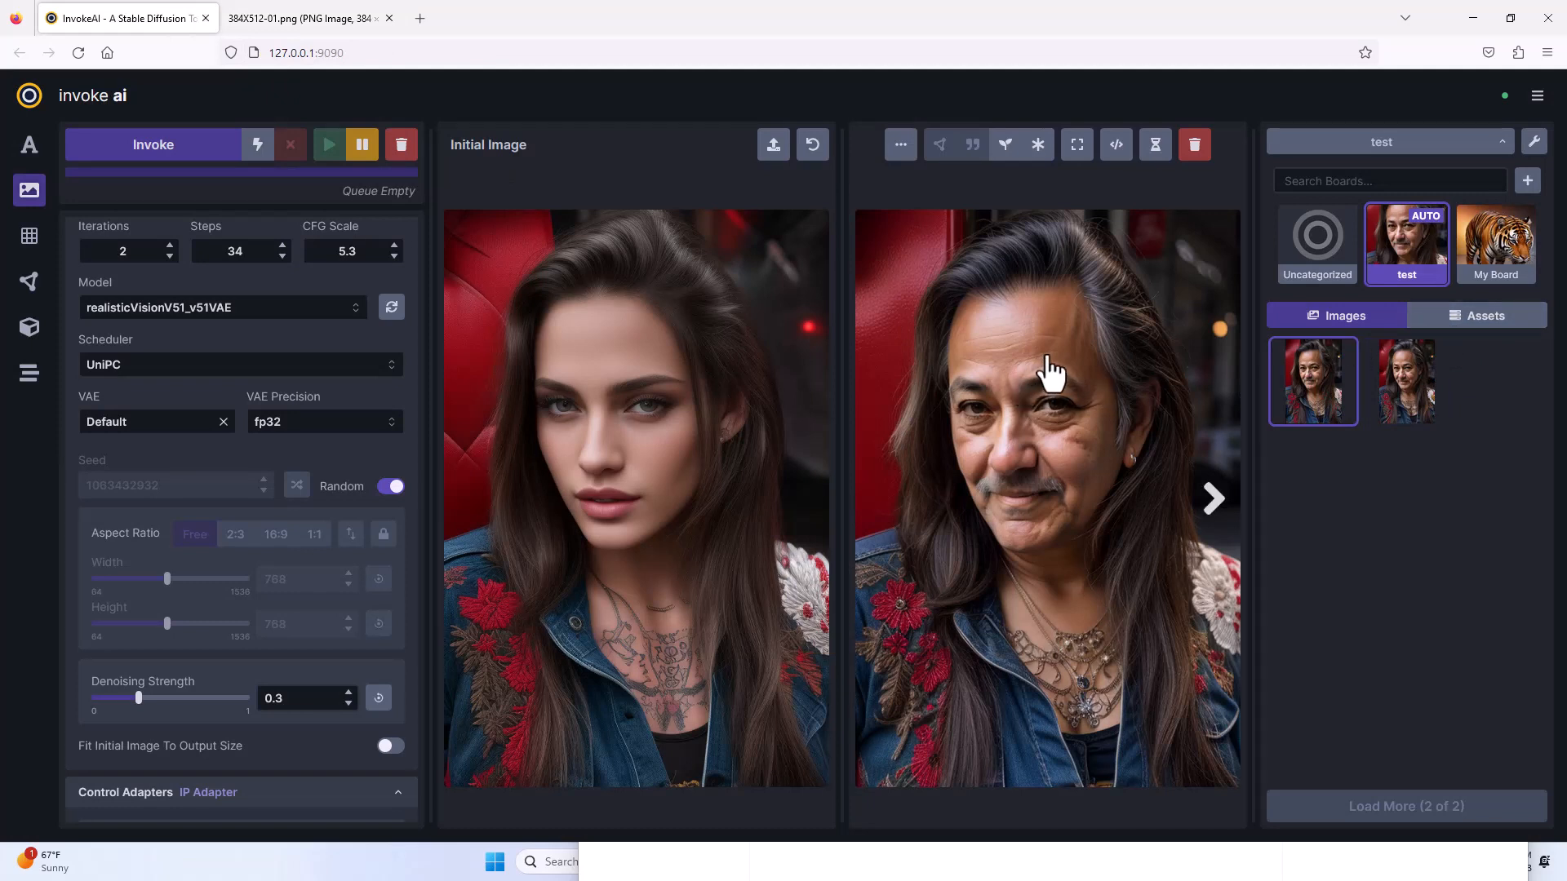
pyautogui.hotkey('ctrl', 'v')
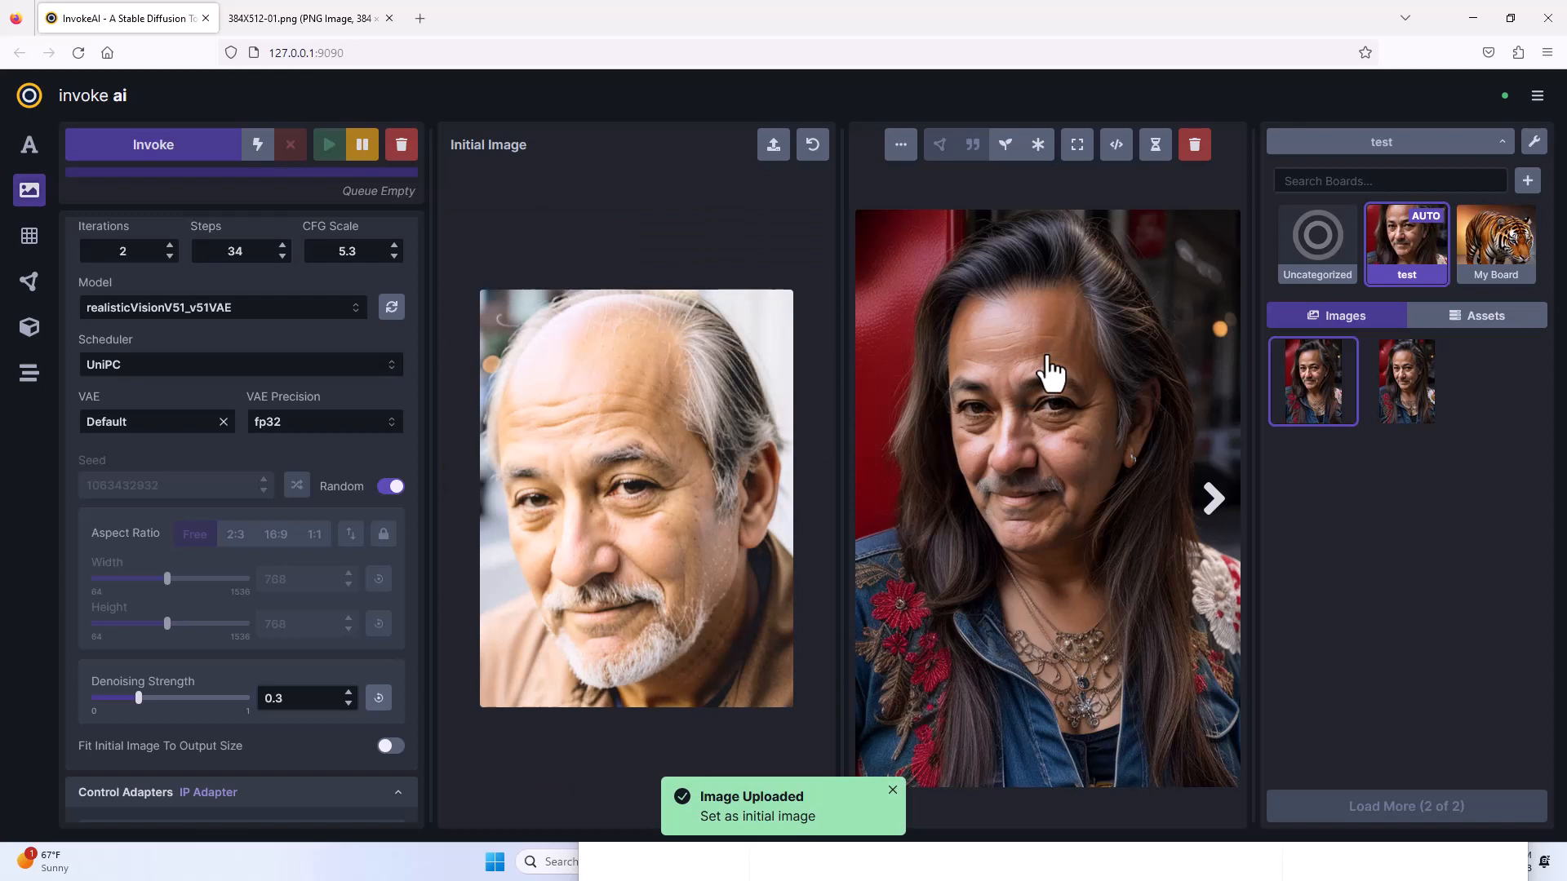
# Set the brightened man's portrait as the IP Adapter reference image and the woman's portrait from the assets as the initial image.
pyautogui.click(1500, 325)
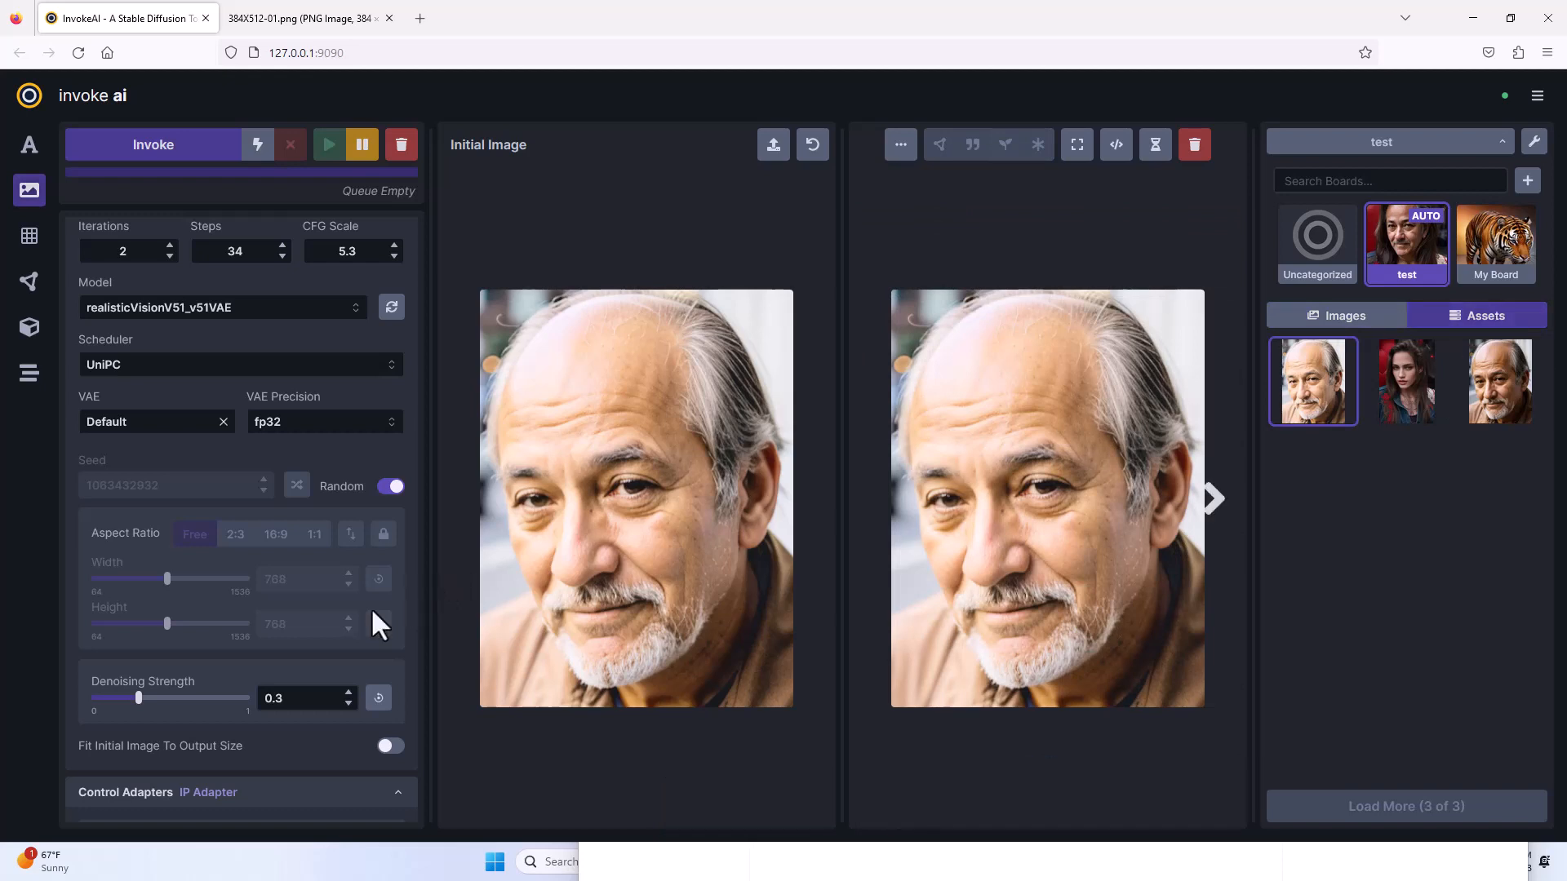
pyautogui.scroll(-4, 304, 609)
pyautogui.scroll(-3, 307, 610)
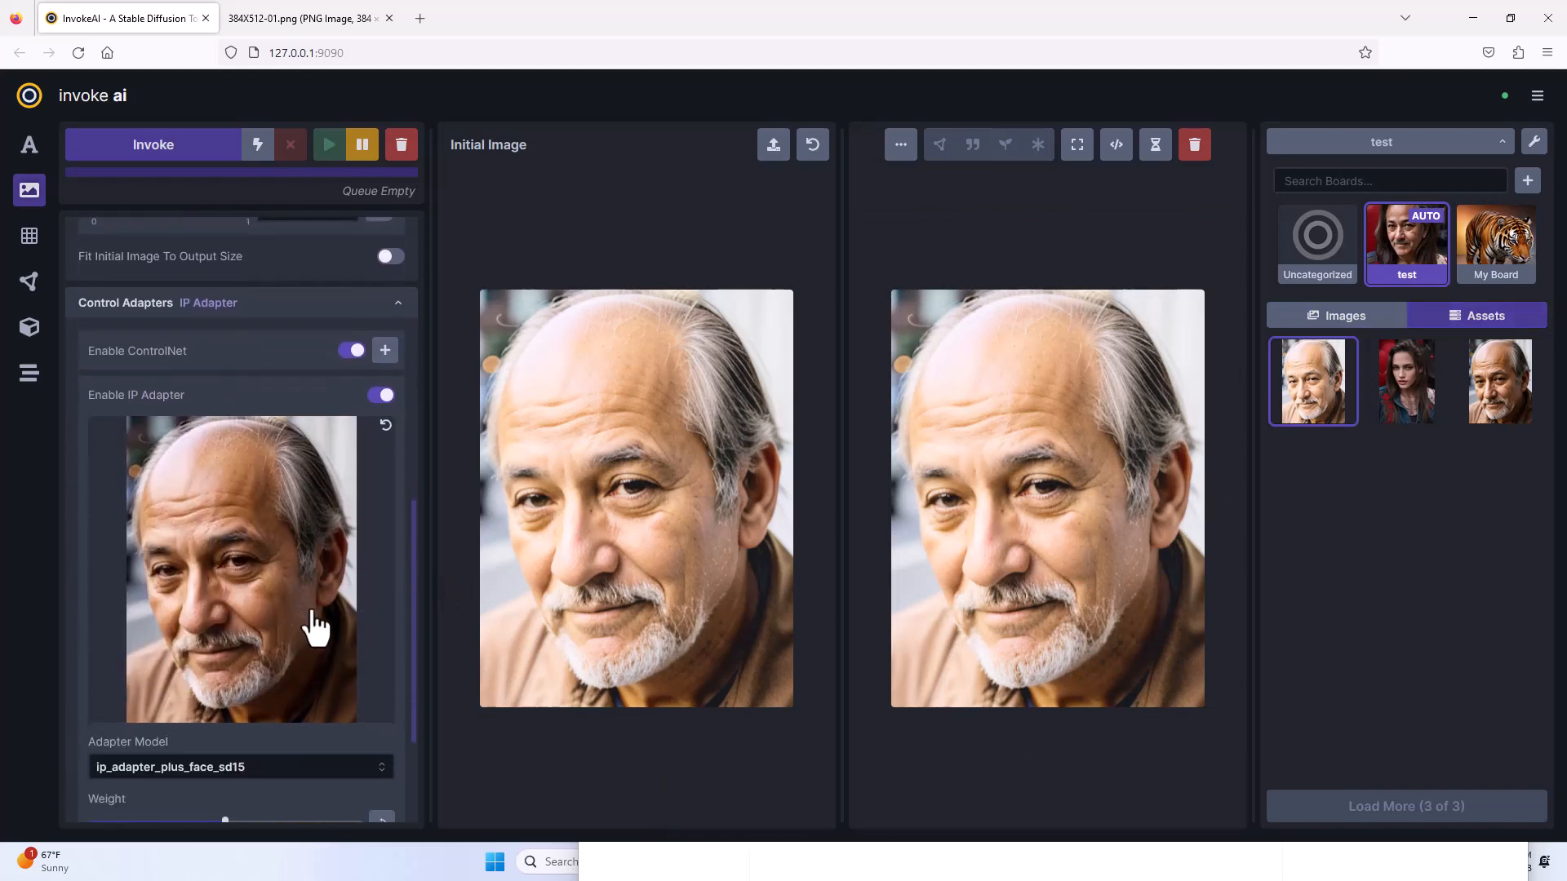
pyautogui.moveTo(666, 531); pyautogui.dragTo(273, 542)
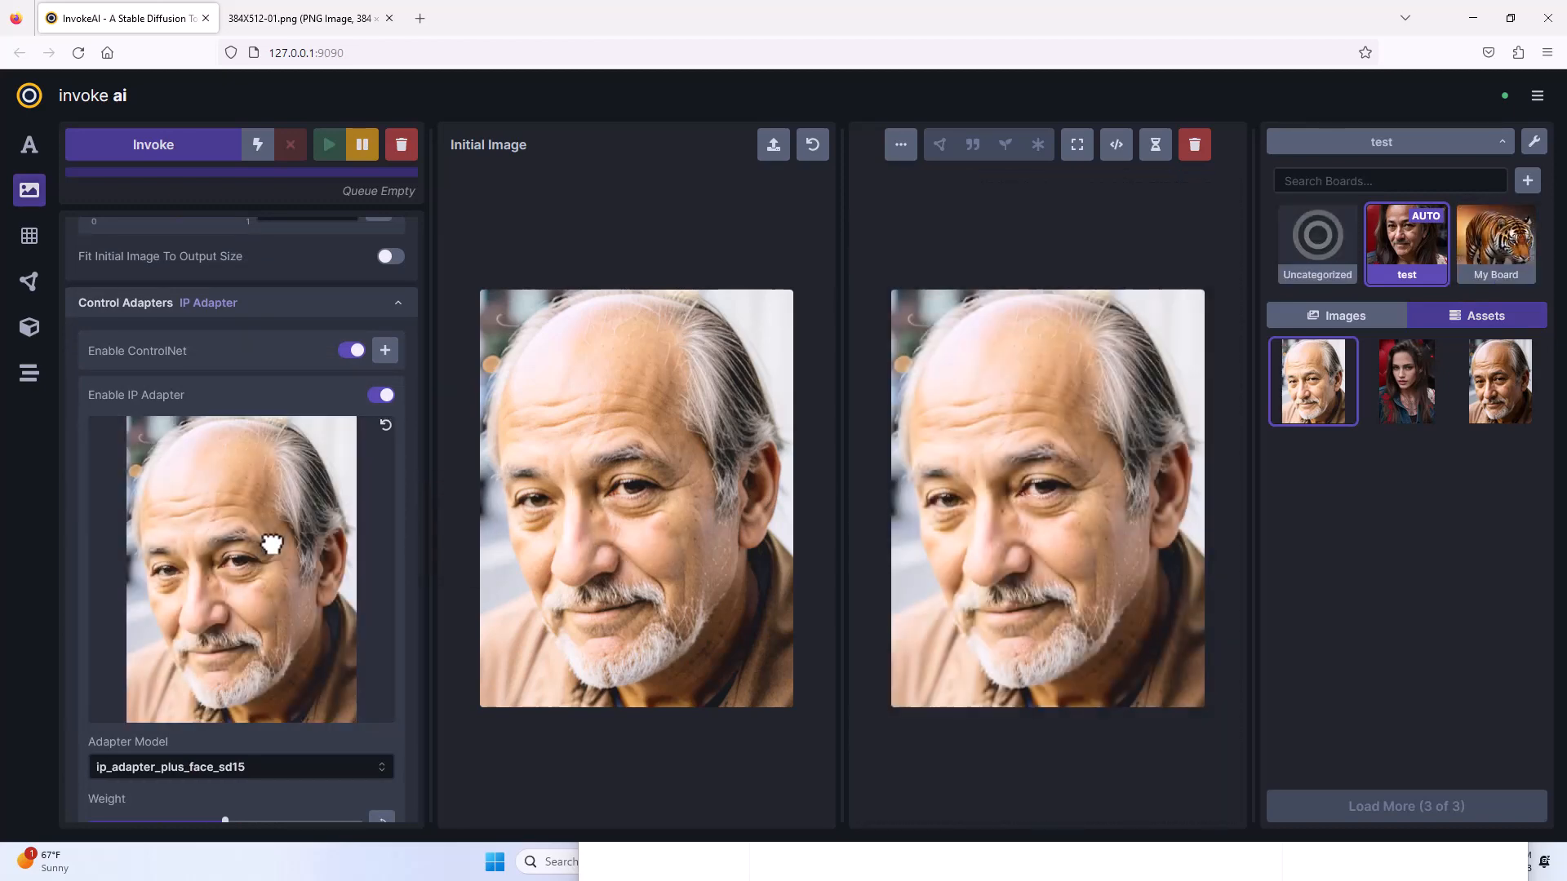
pyautogui.click(1412, 408)
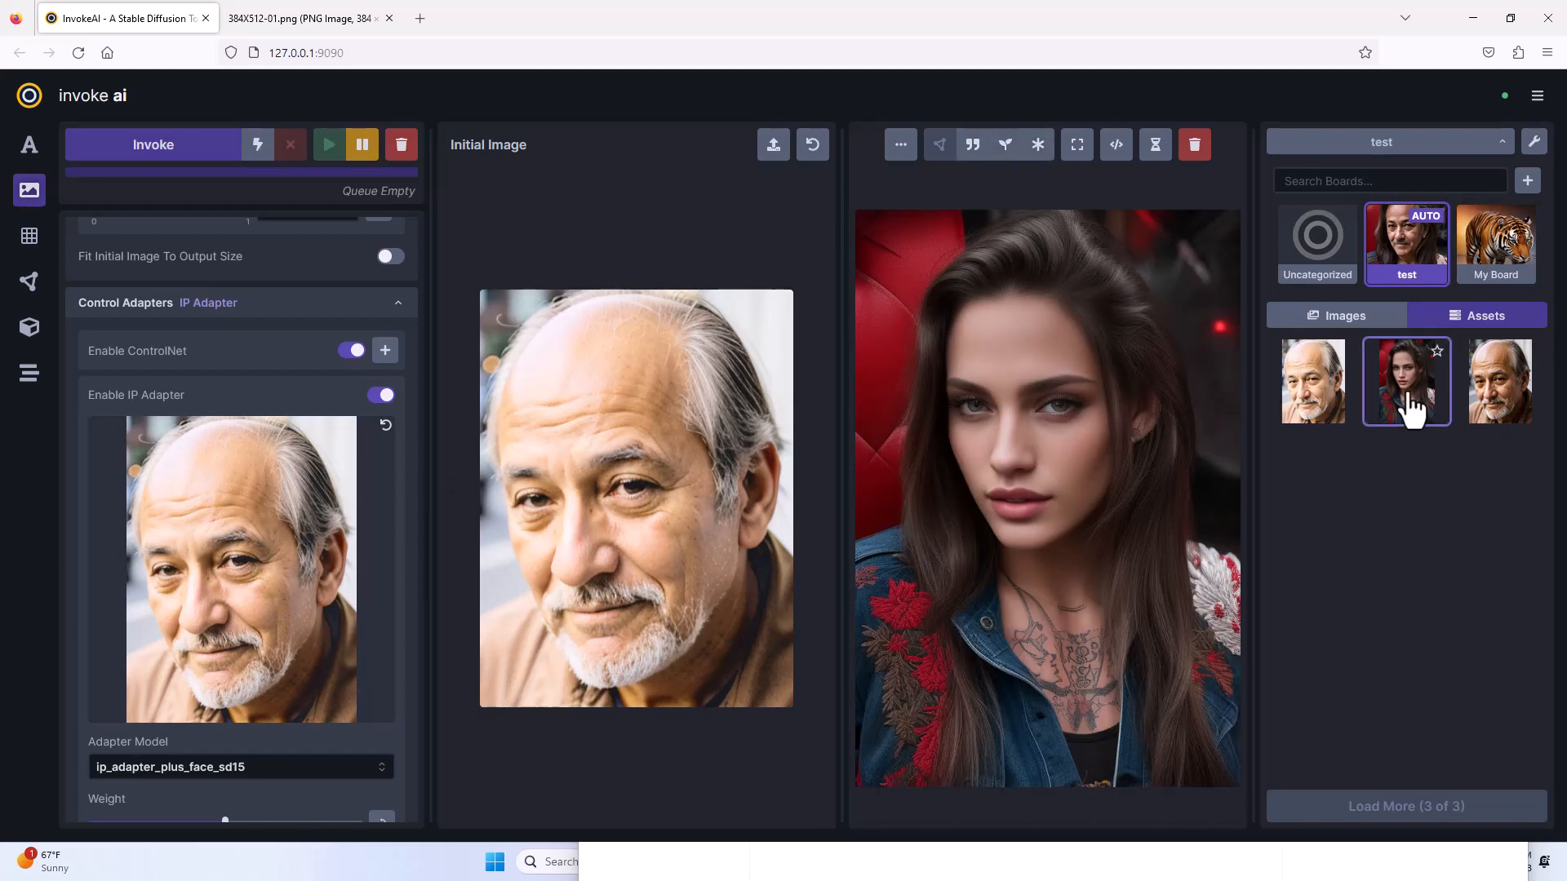
pyautogui.moveTo(1015, 455); pyautogui.dragTo(668, 447)
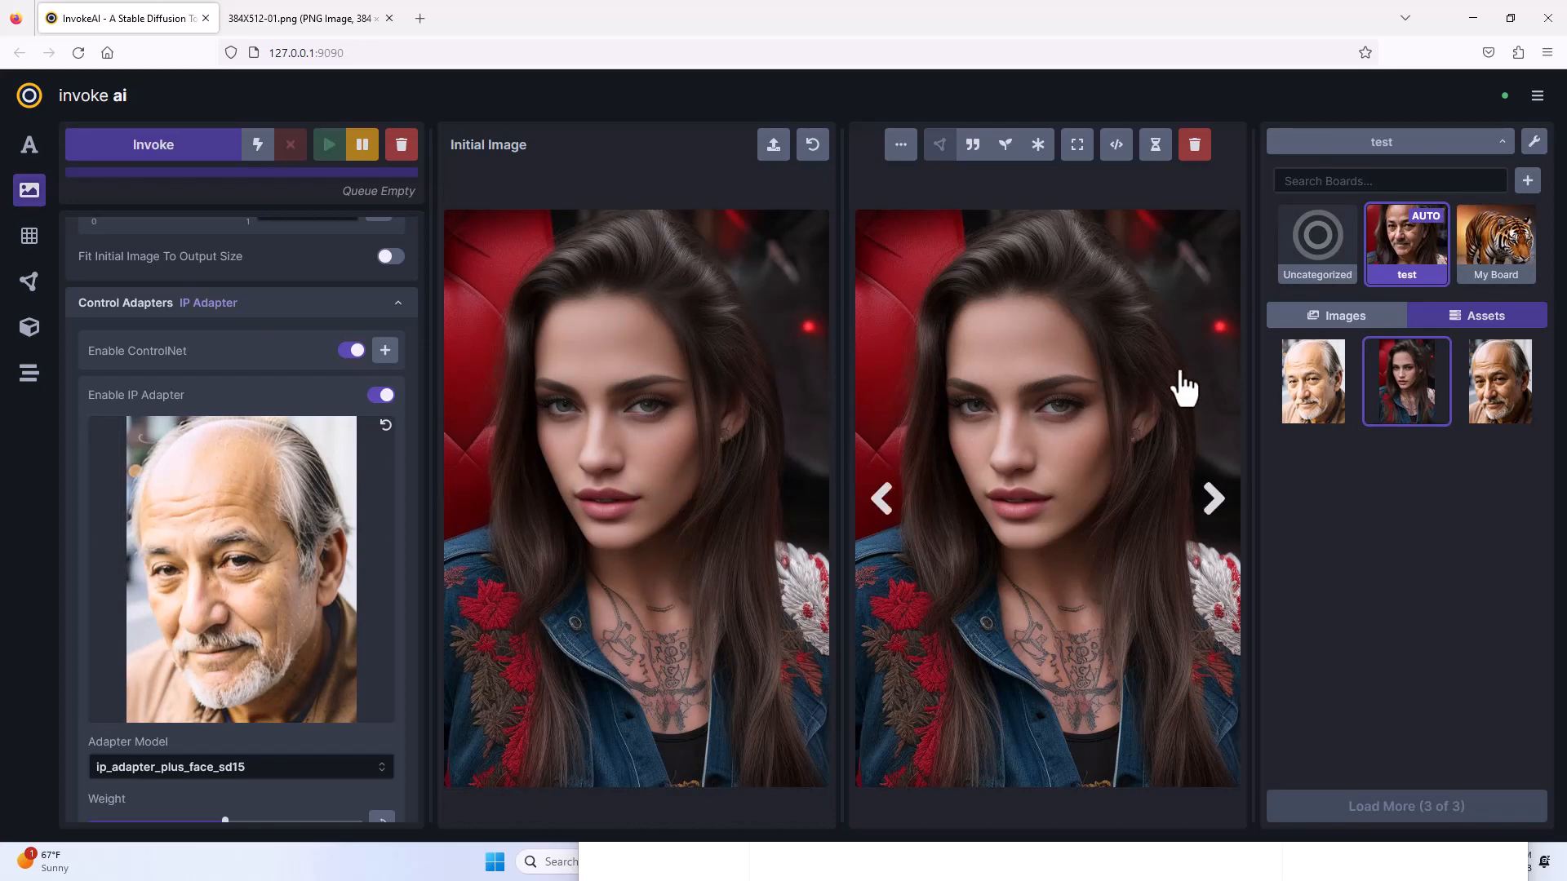
# Show the test board's generated images and compare the two face-transfer results.
pyautogui.click(1310, 324)
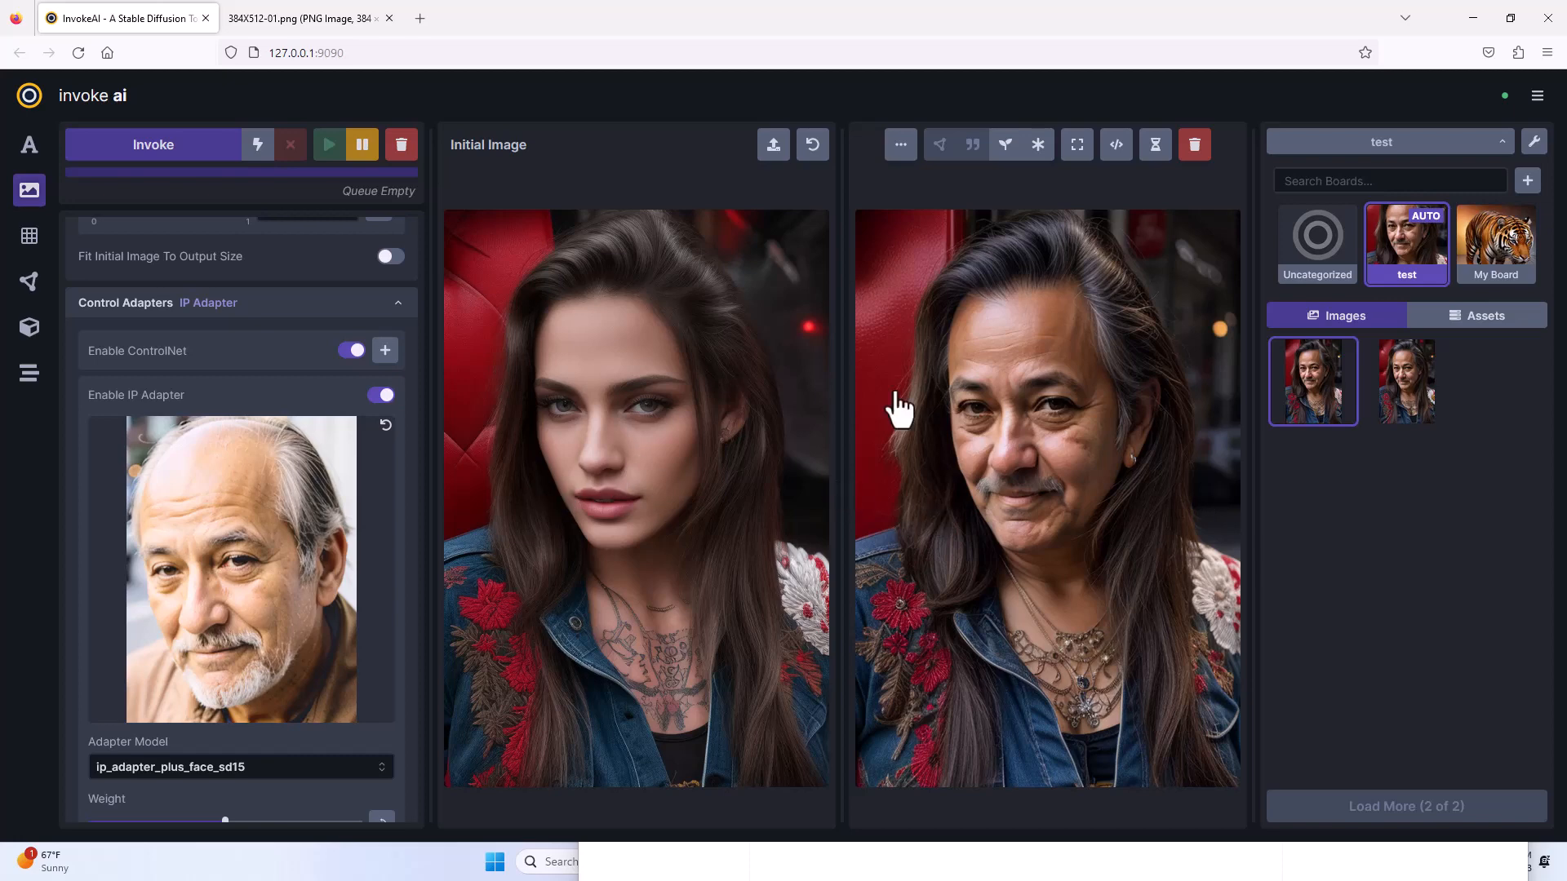
pyautogui.click(1399, 413)
pyautogui.click(1327, 416)
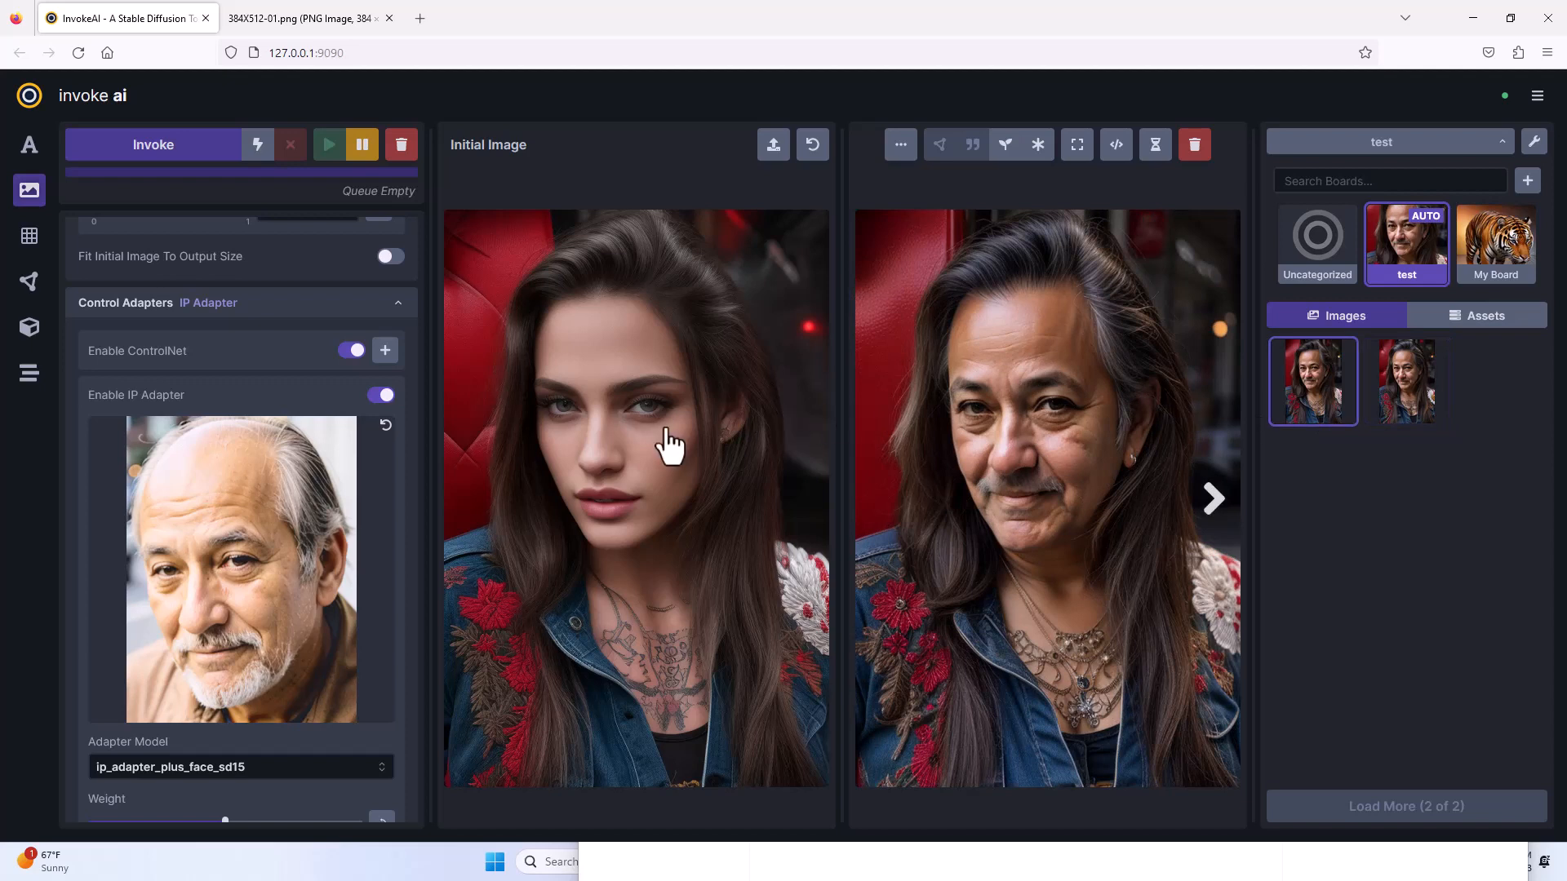
# Generate two more face-transfer variations and compare them with the earlier results.
pyautogui.click(178, 154)
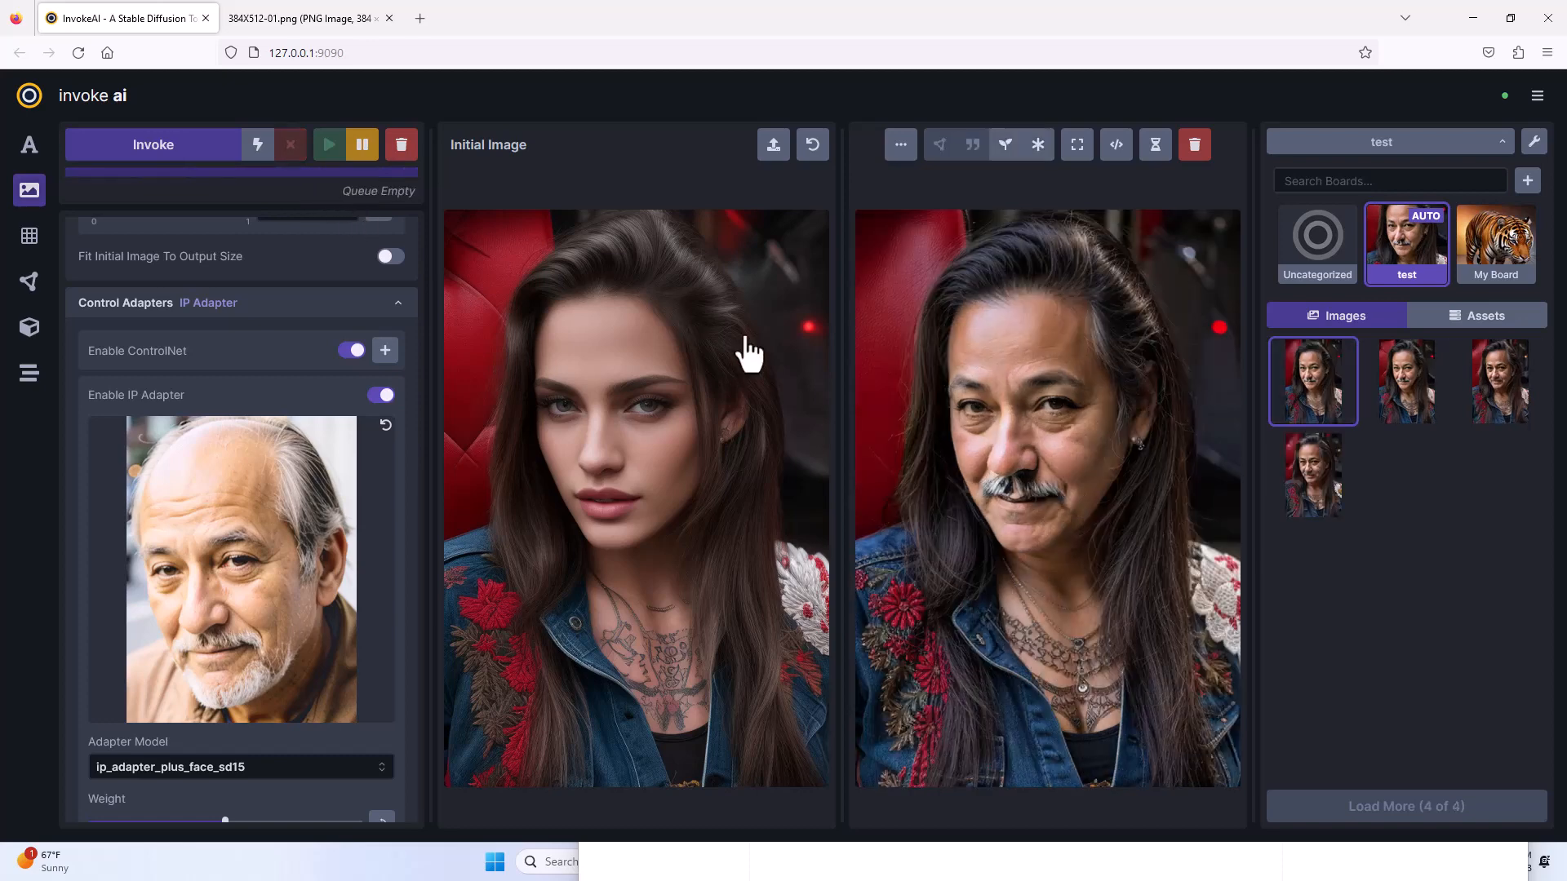
pyautogui.click(1389, 415)
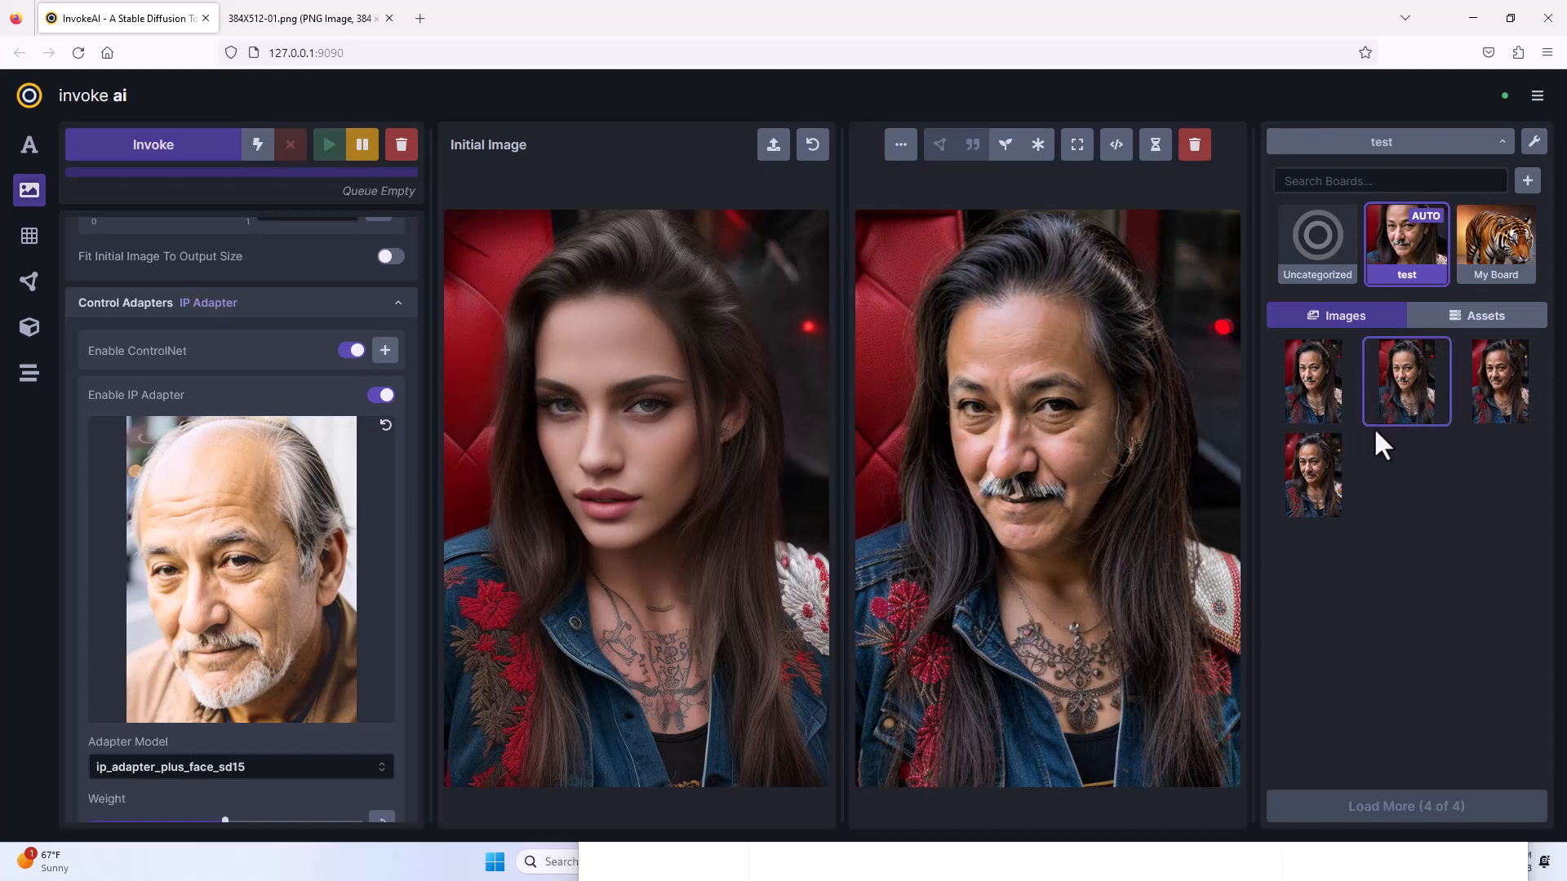
pyautogui.click(1318, 500)
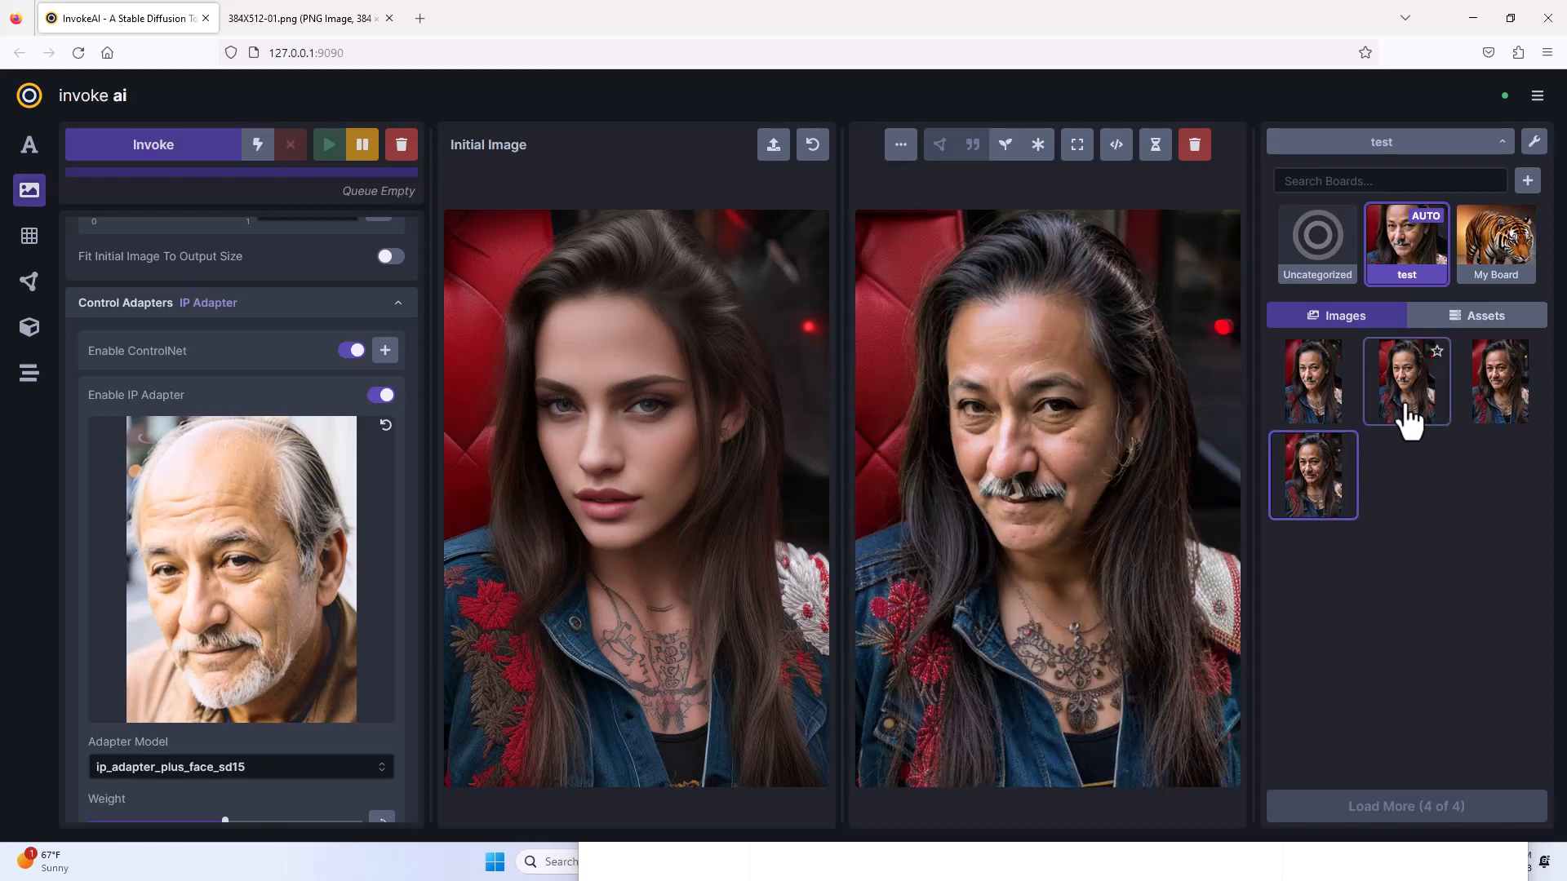
pyautogui.click(1405, 415)
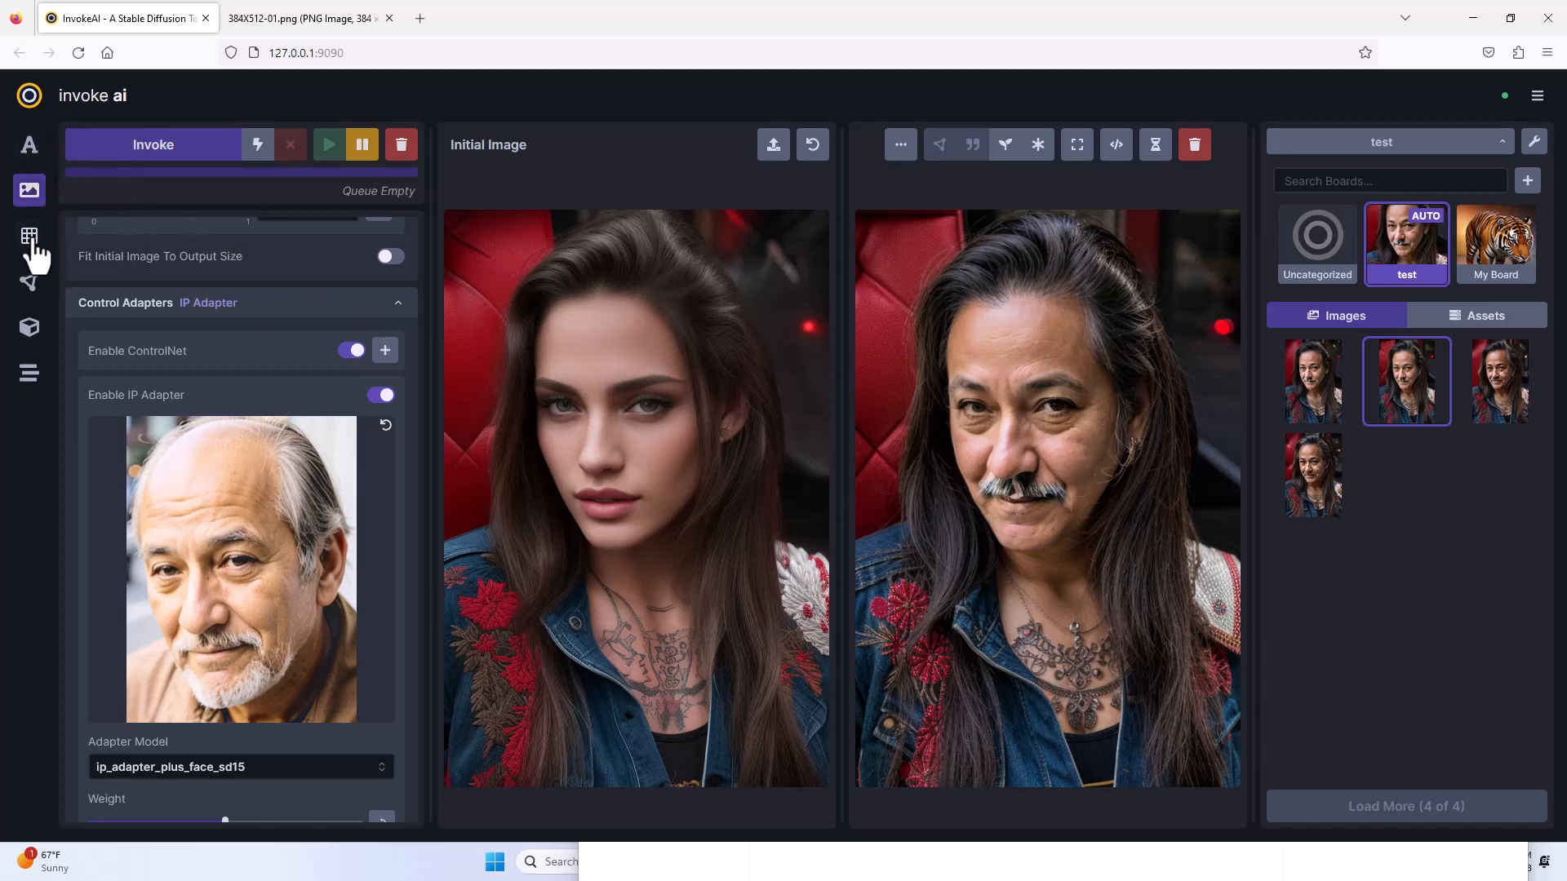
# Look through the IP Adapter settings in the Text To Image workspace and return to Image To Image.
pyautogui.click(29, 150)
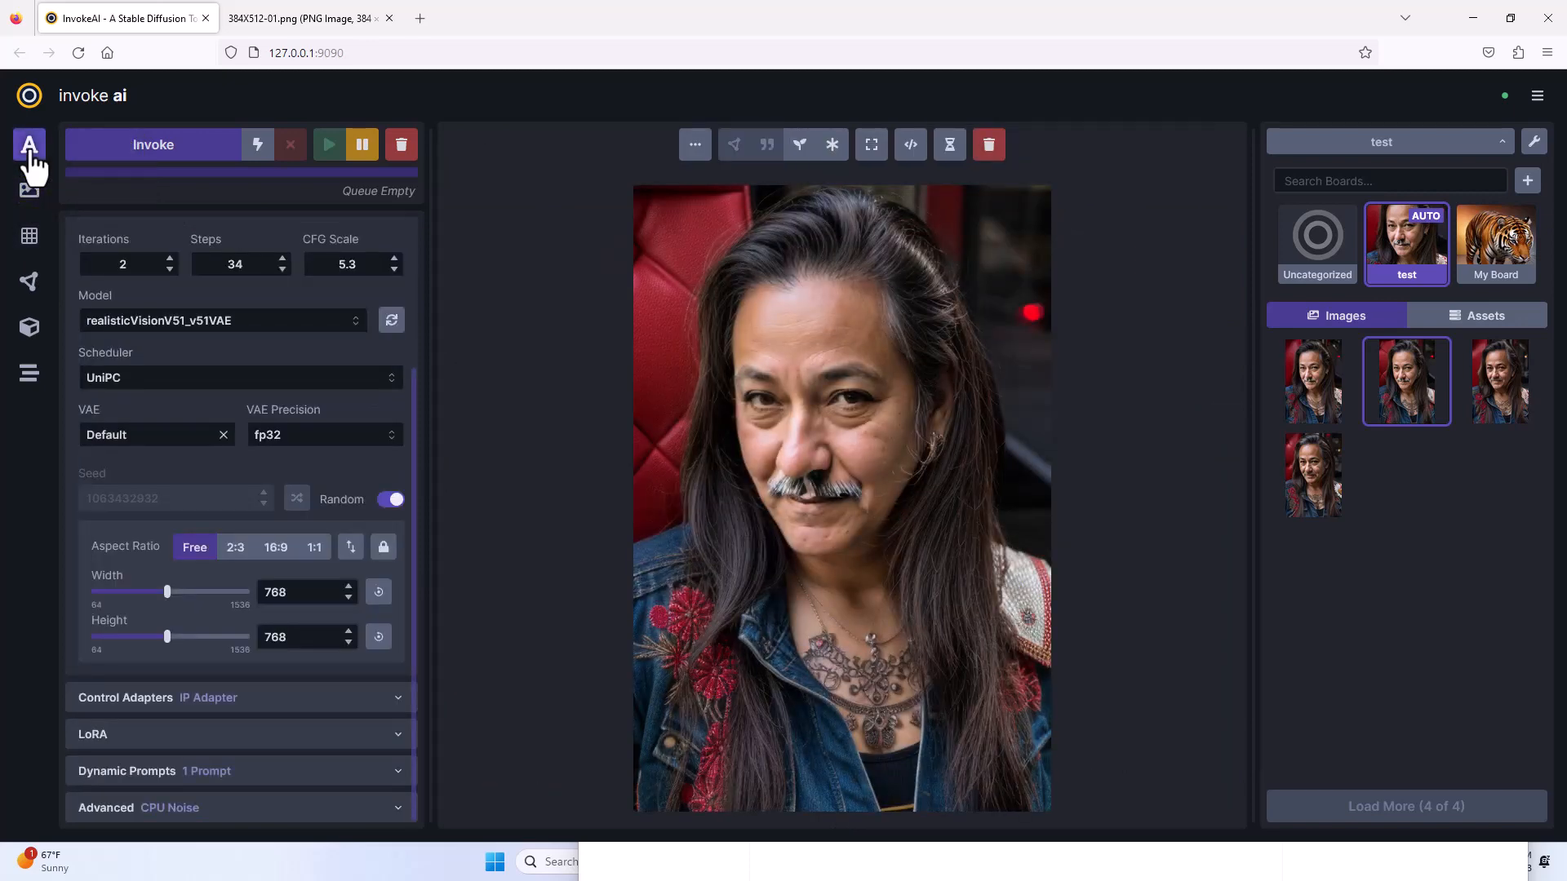
pyautogui.click(216, 695)
pyautogui.scroll(-4, 224, 665)
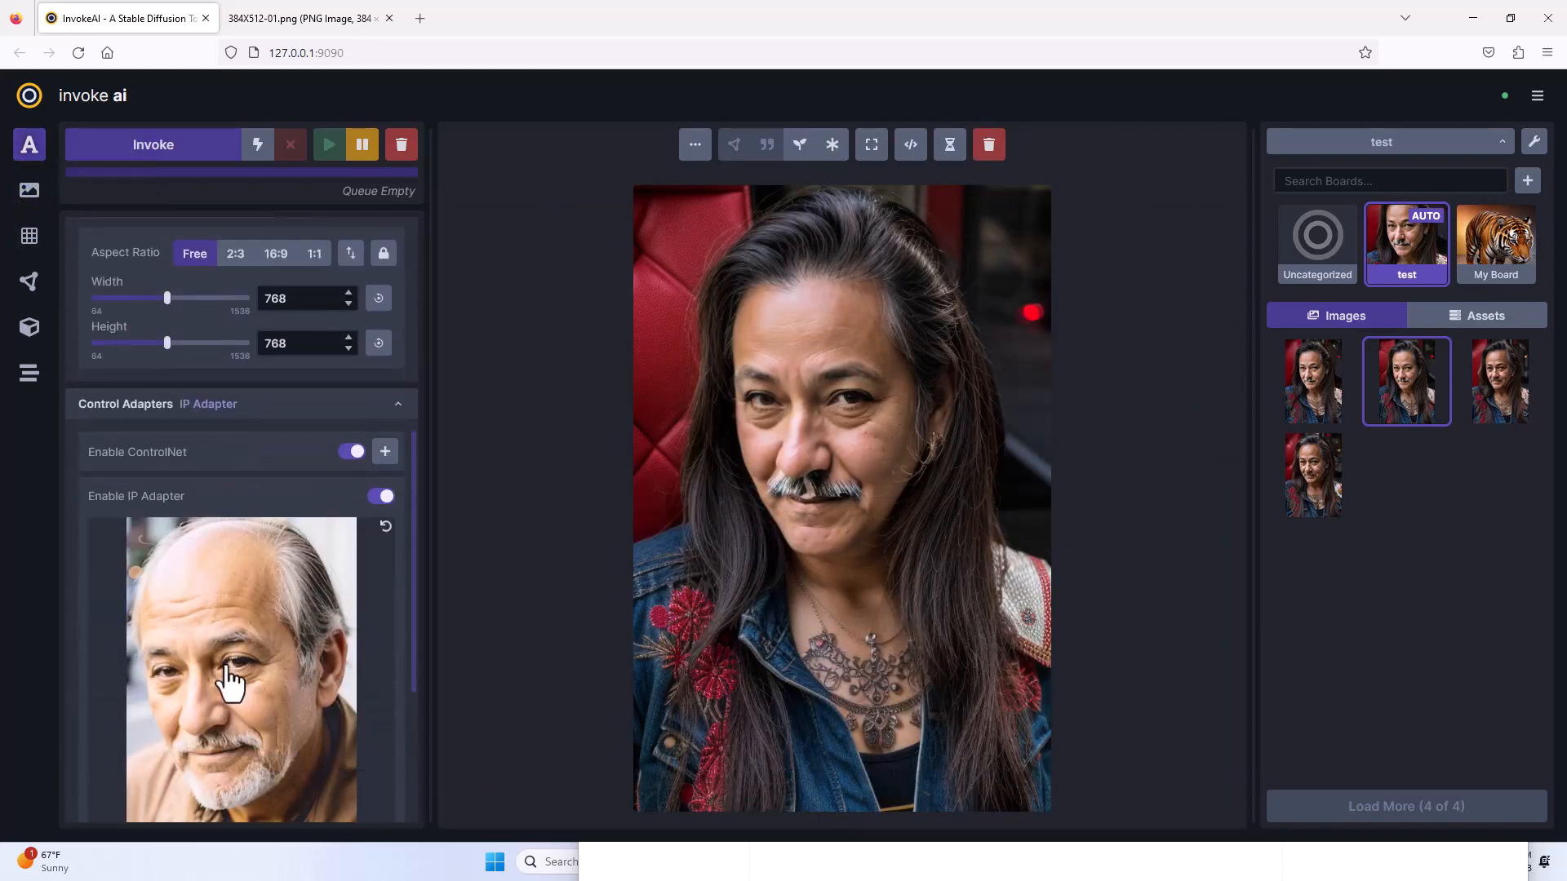
pyautogui.scroll(4, 231, 675)
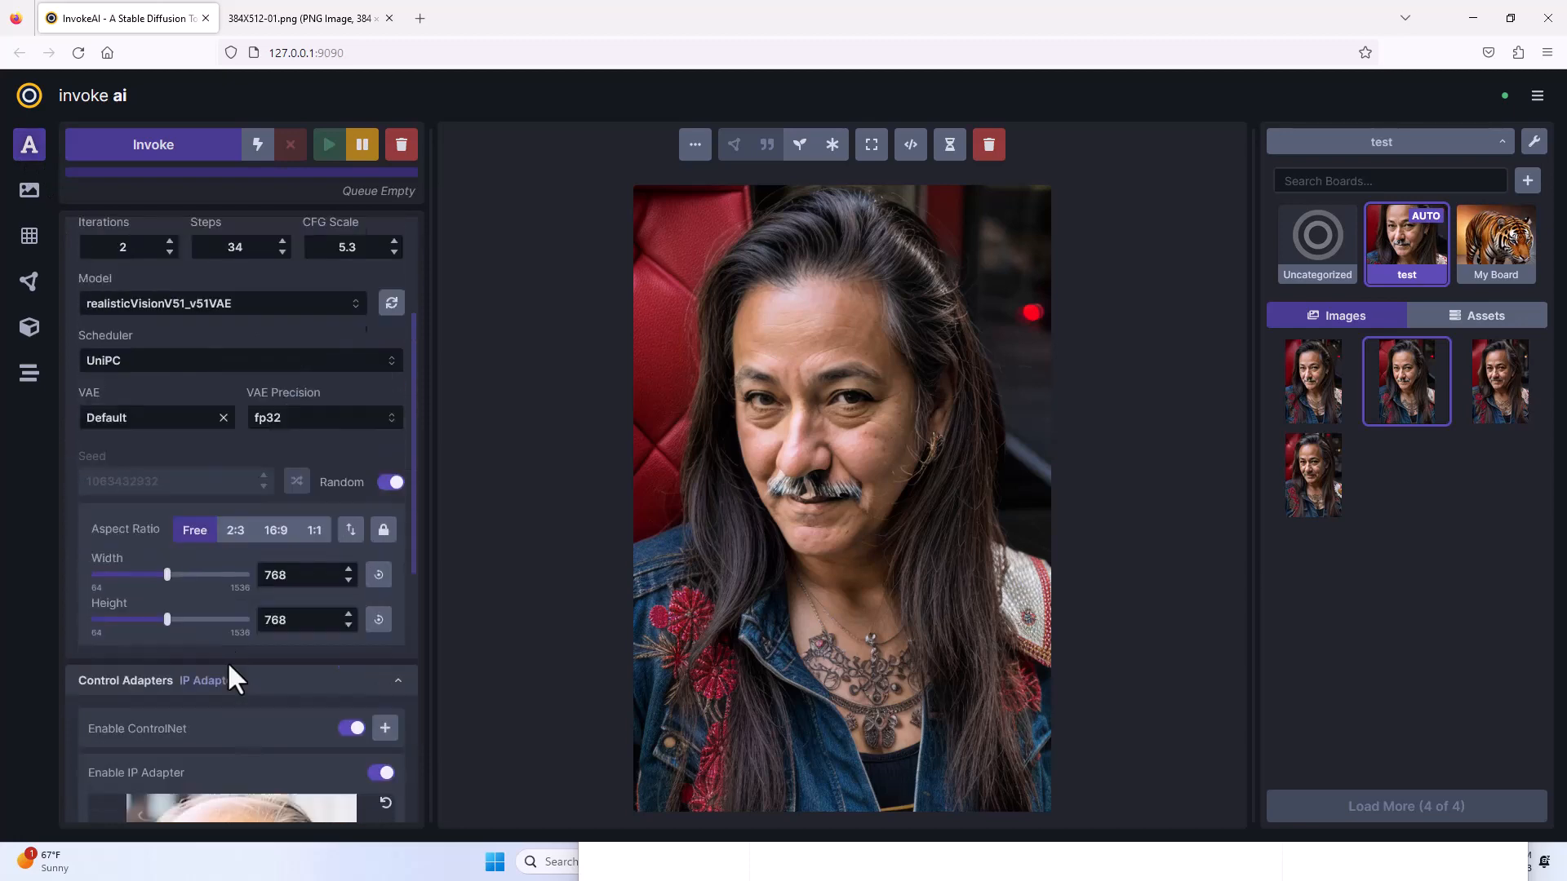
pyautogui.click(28, 191)
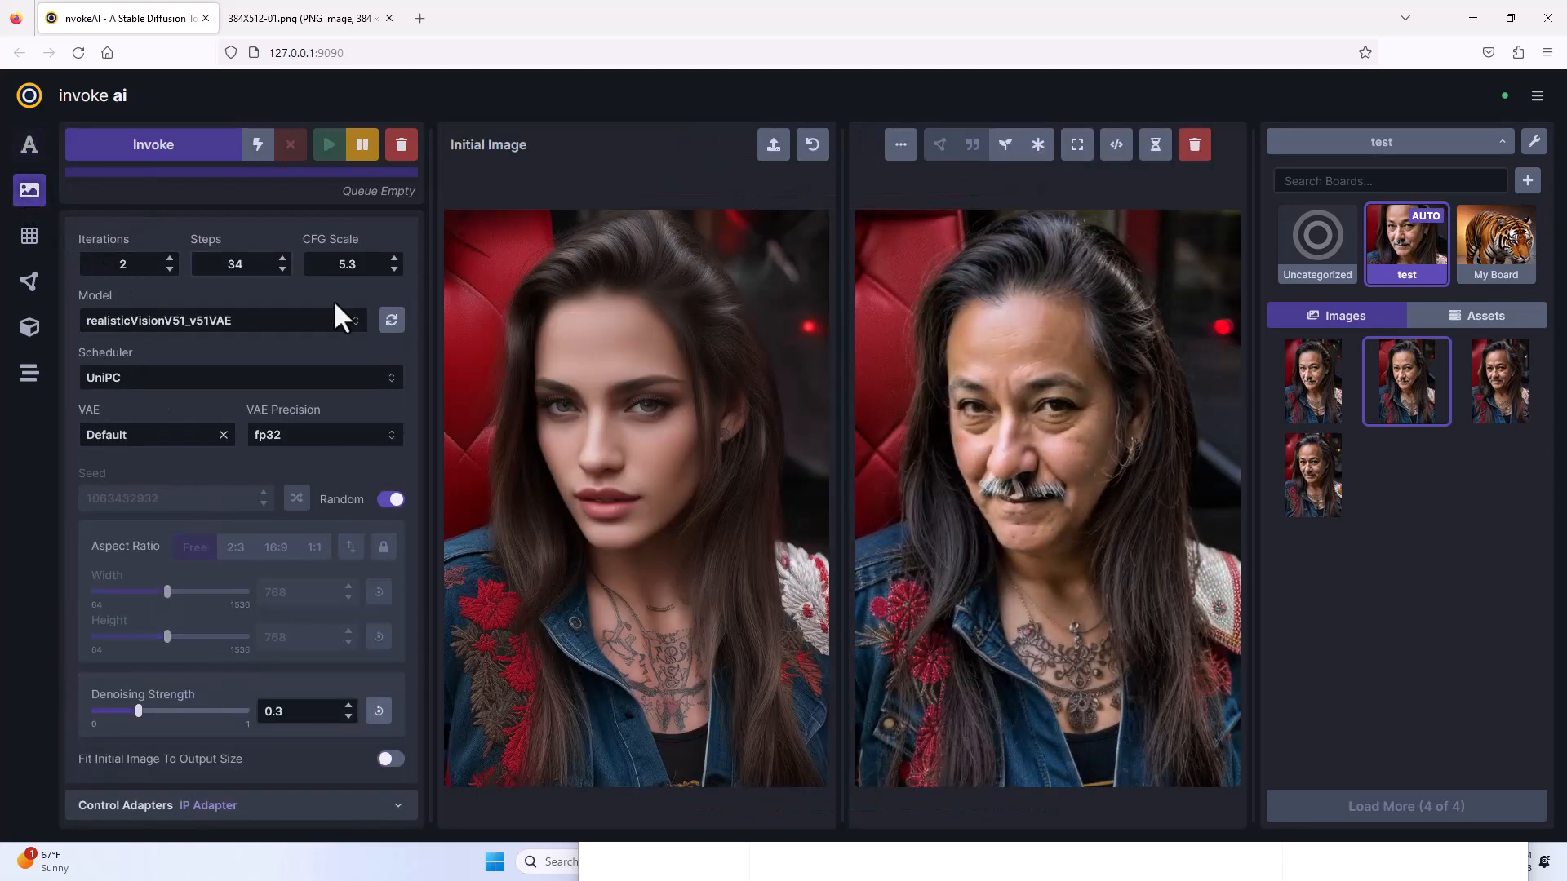
# Insert "sunglasses+++" from the clipboard history as the positive prompt.
pyautogui.scroll(3, 345, 413)
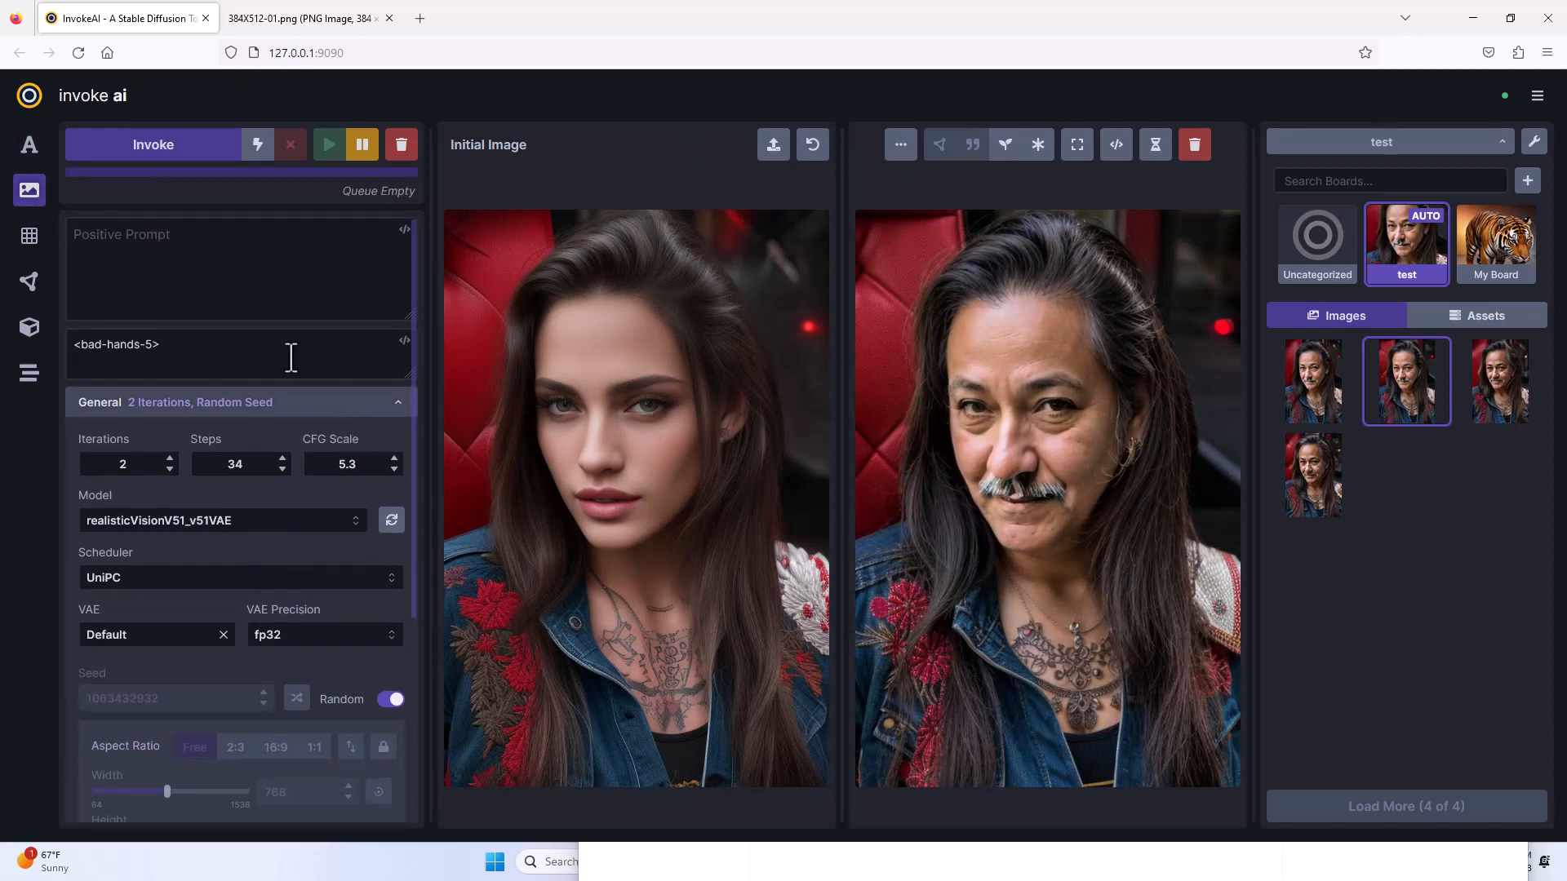
pyautogui.click(164, 235)
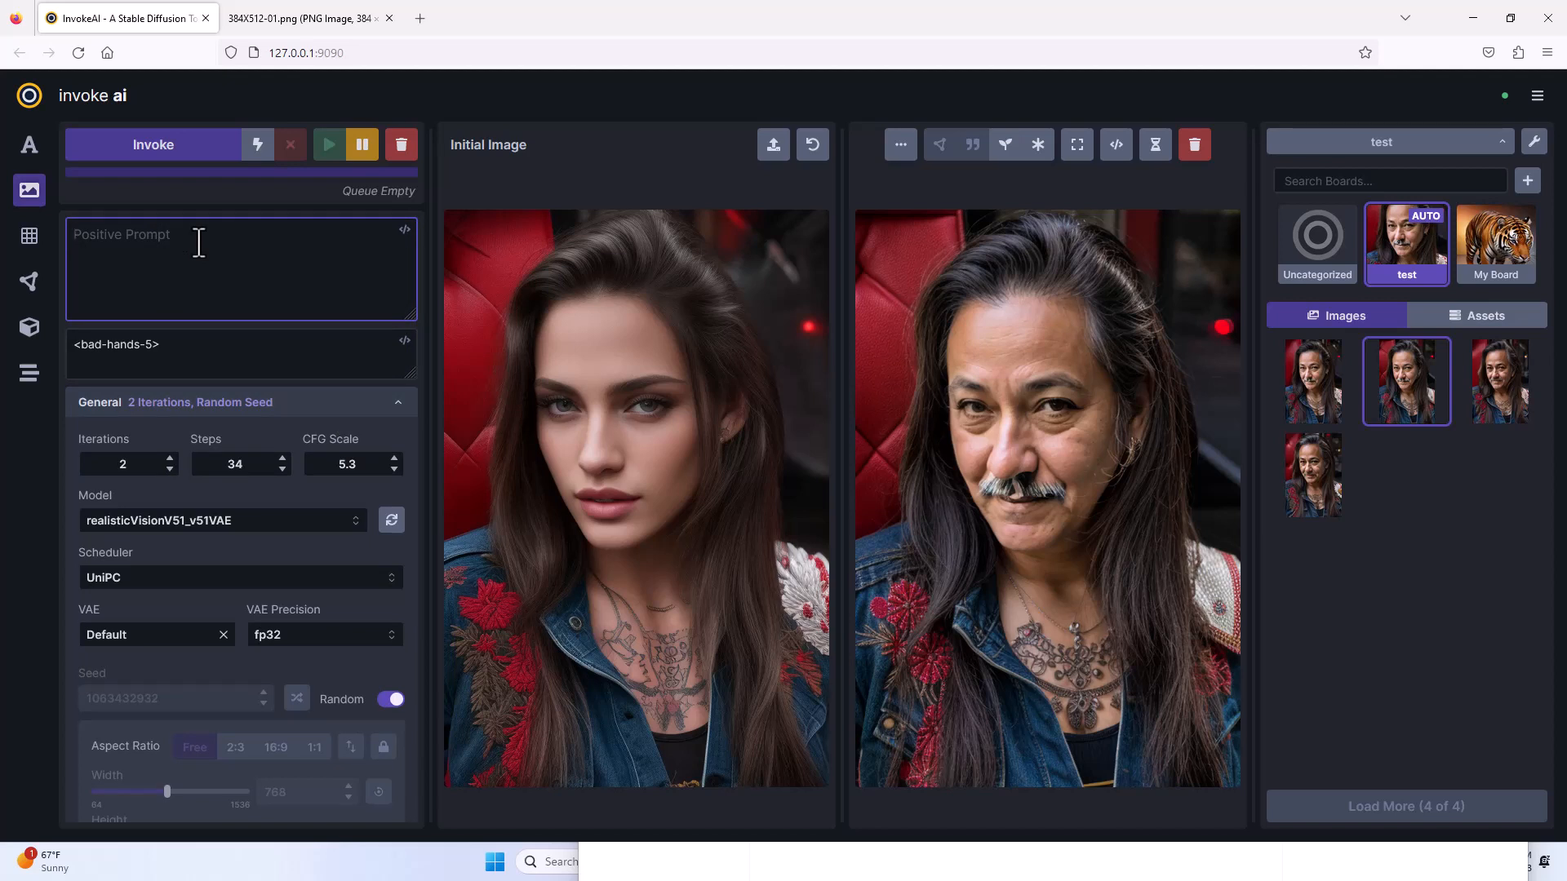
pyautogui.press('super+v')
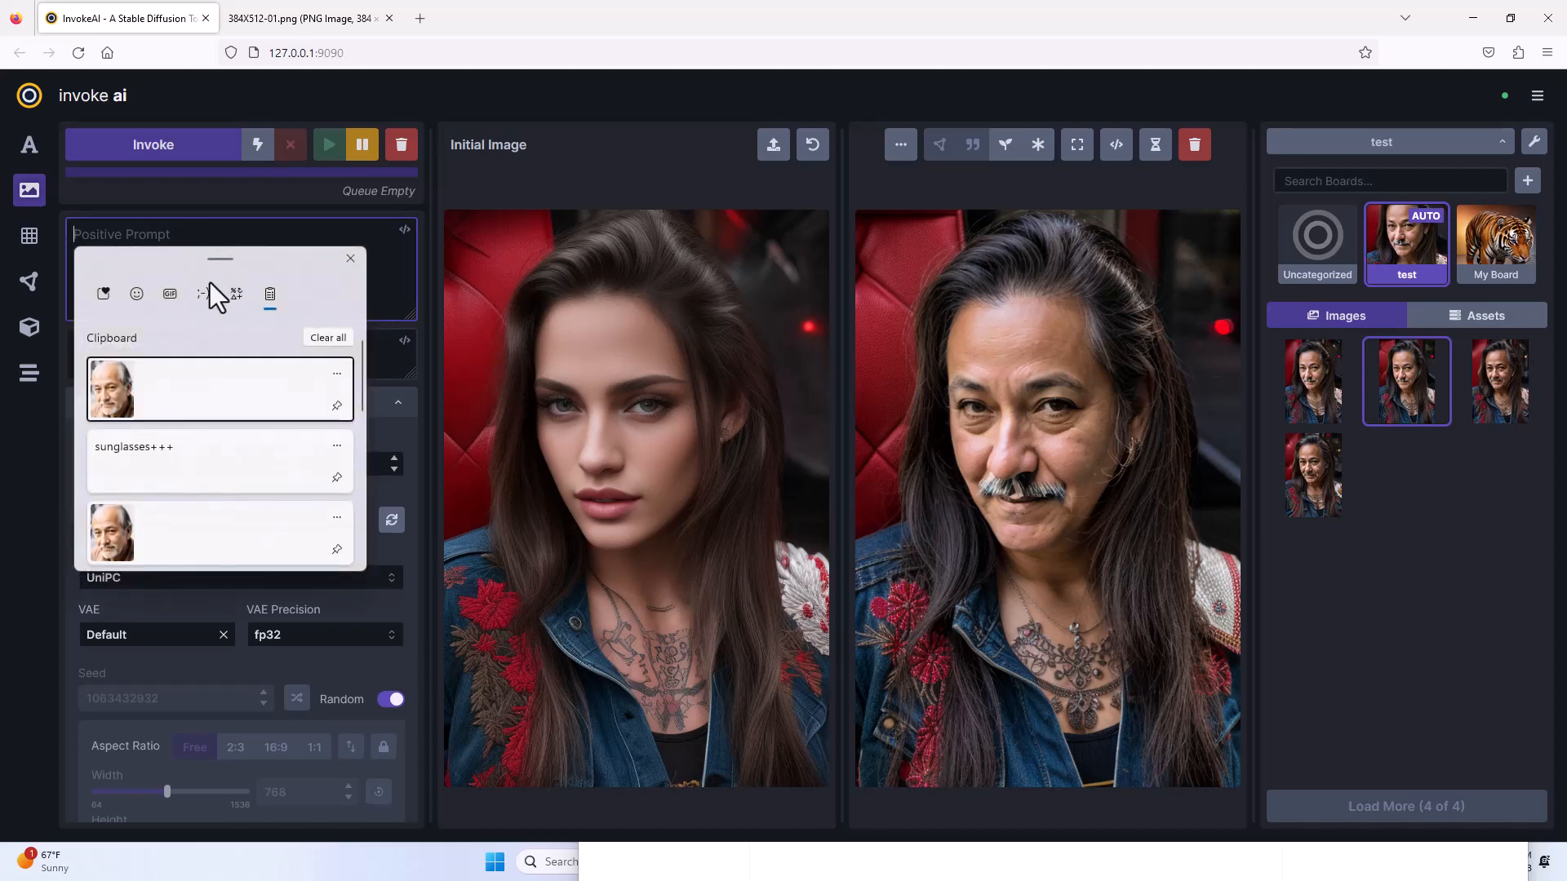
pyautogui.click(186, 446)
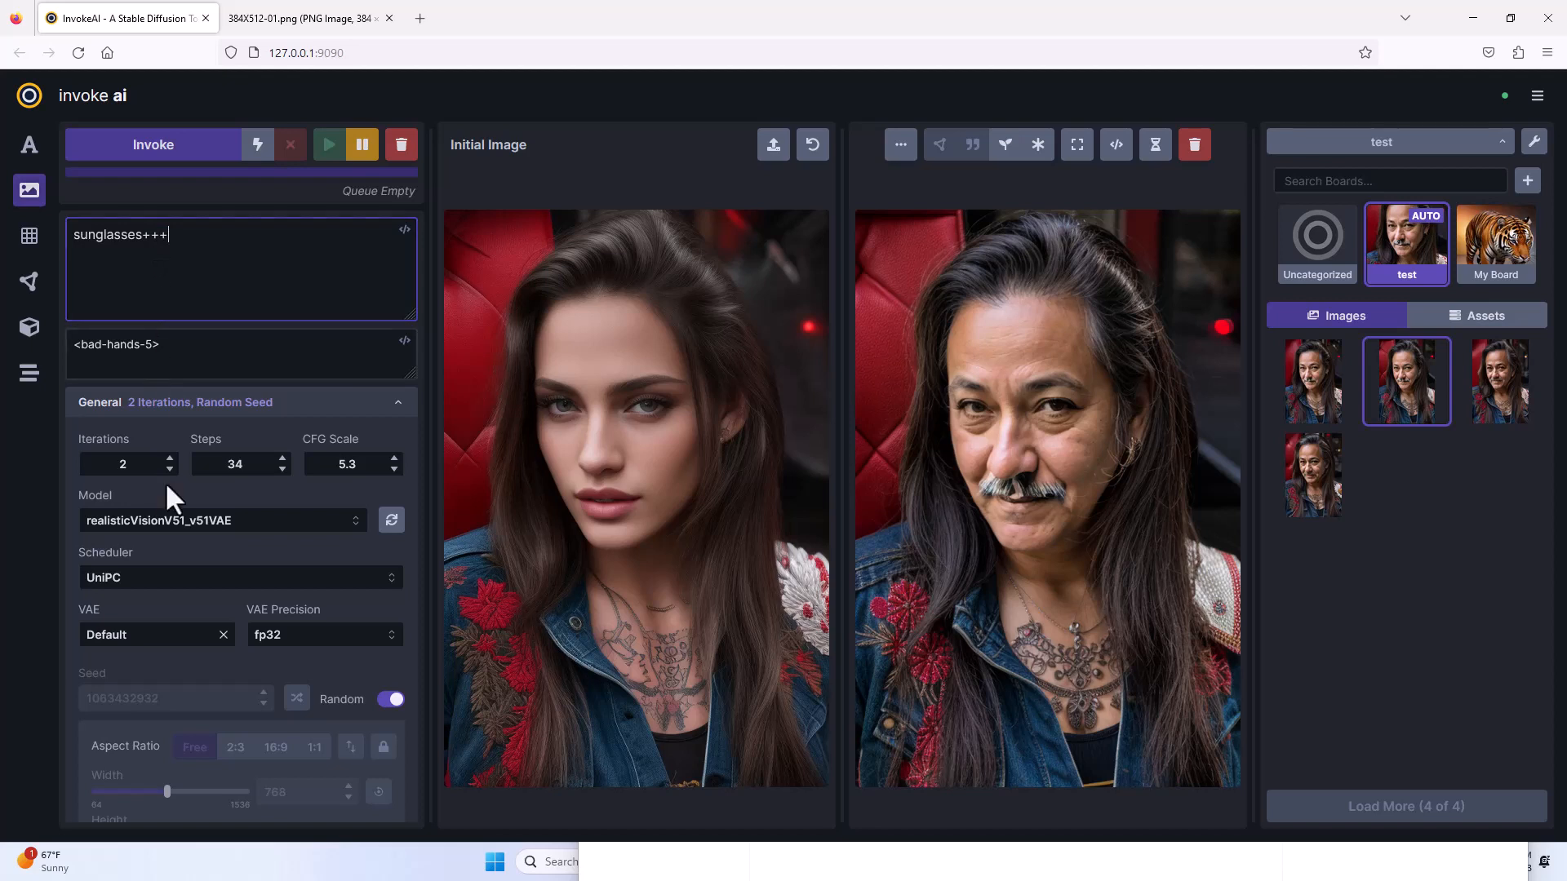
# Check the denoising strength, generate a pair of portraits with the sunglasses+++ prompt, and view the second result.
pyautogui.scroll(-2, 226, 502)
pyautogui.scroll(-2, 225, 501)
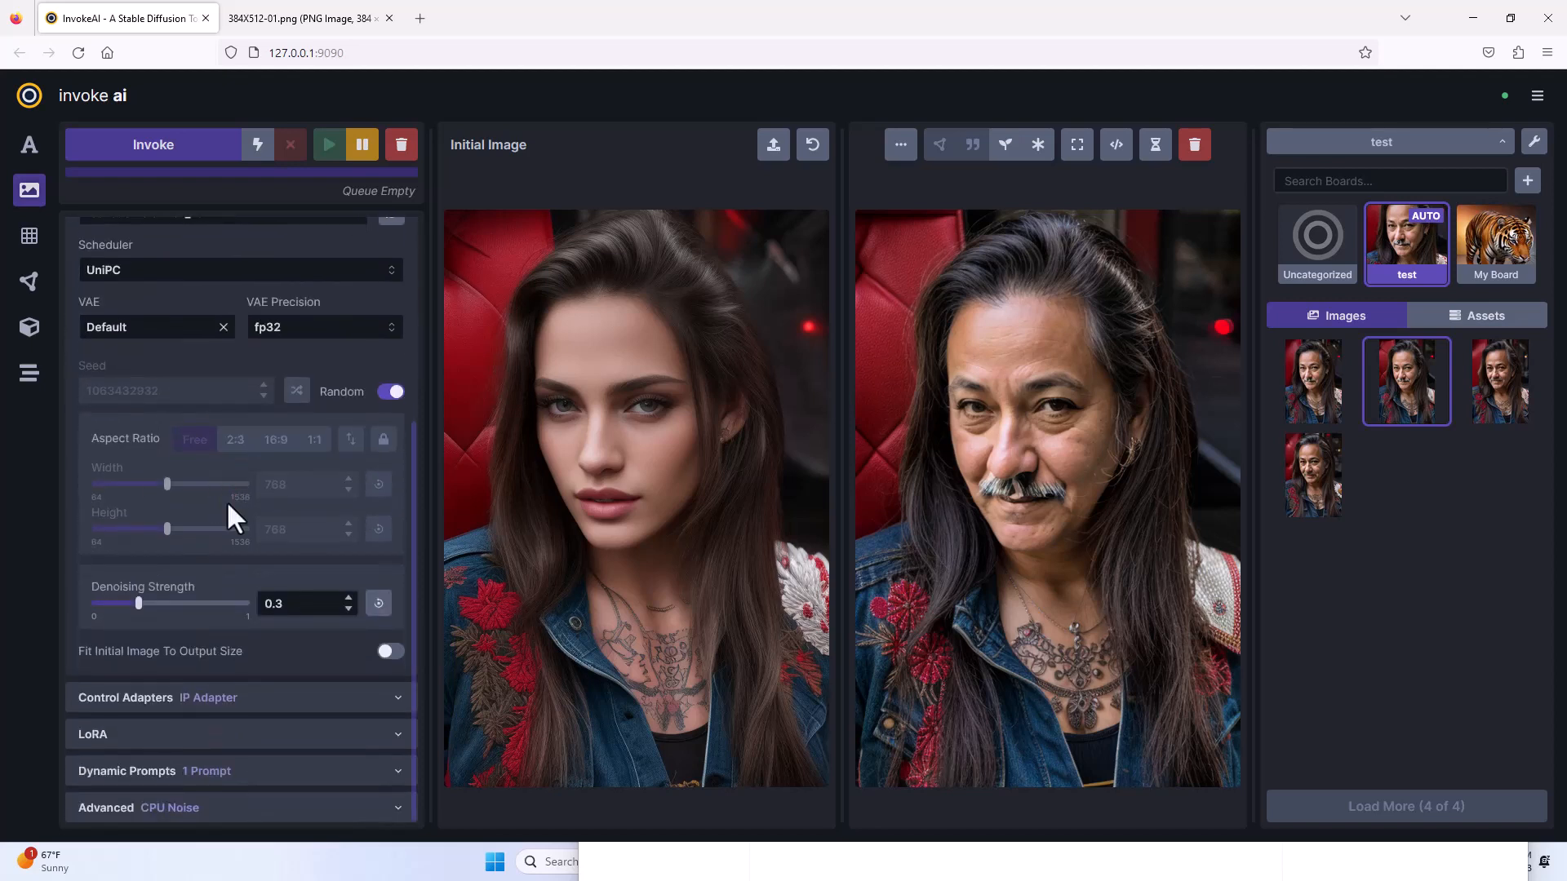
pyautogui.click(278, 604)
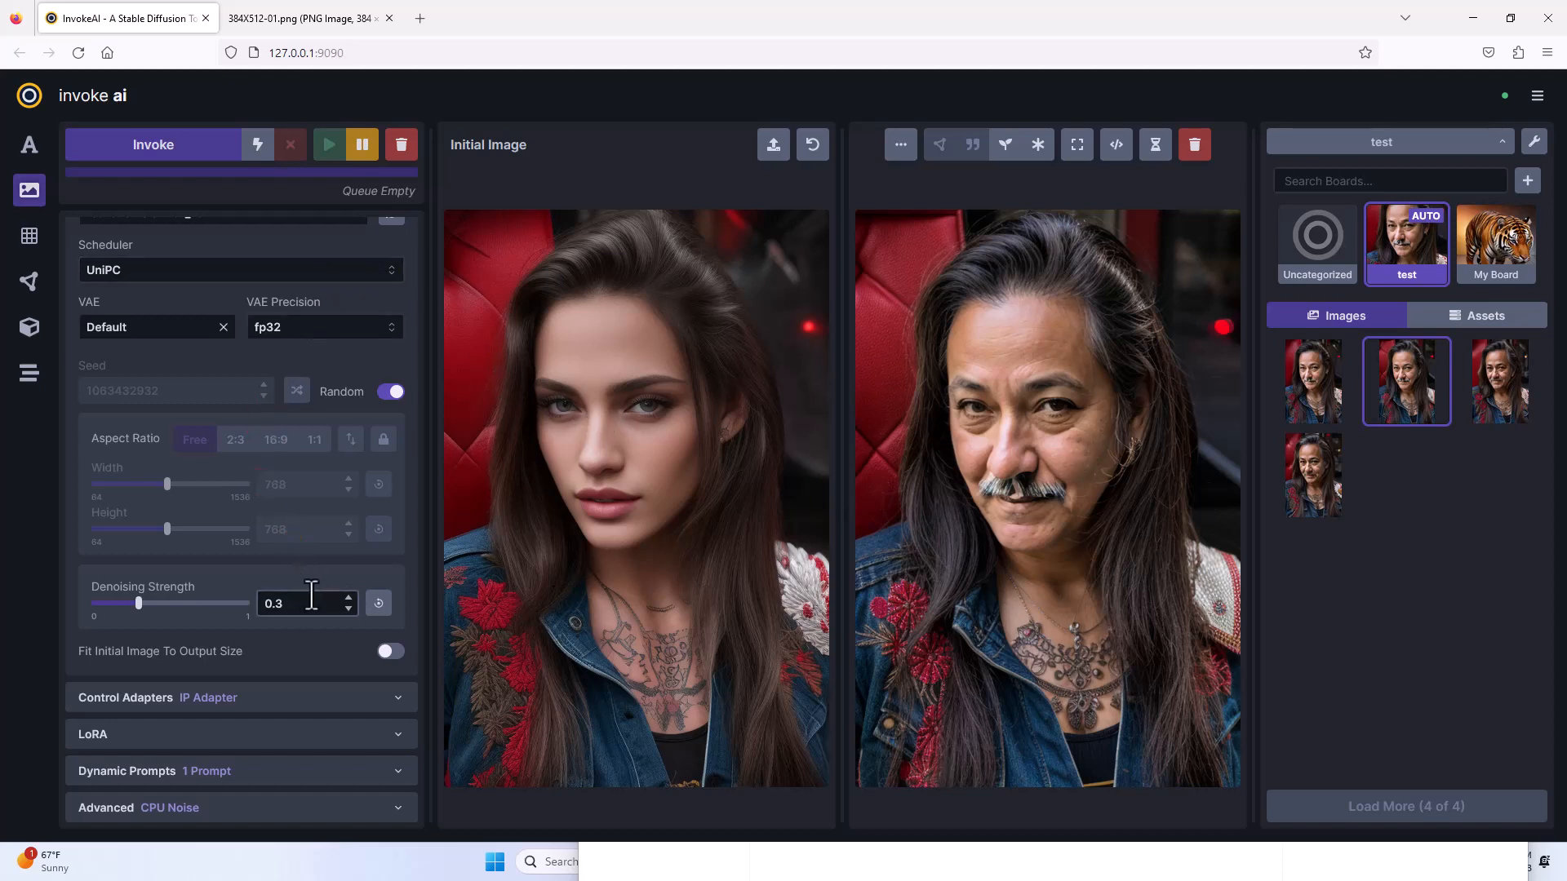
pyautogui.click(277, 604)
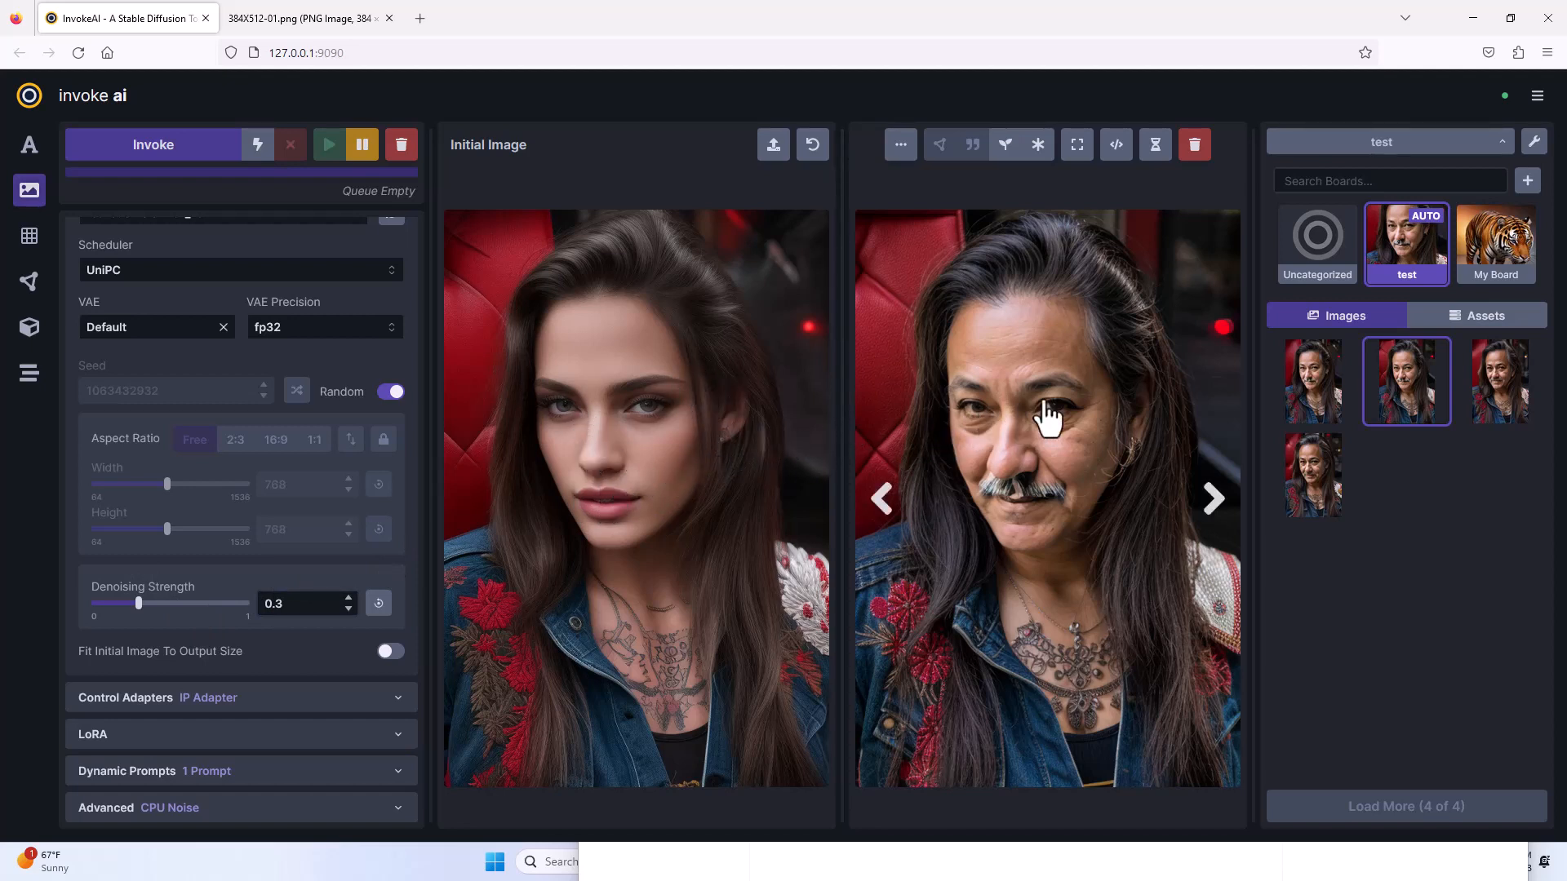
pyautogui.click(134, 147)
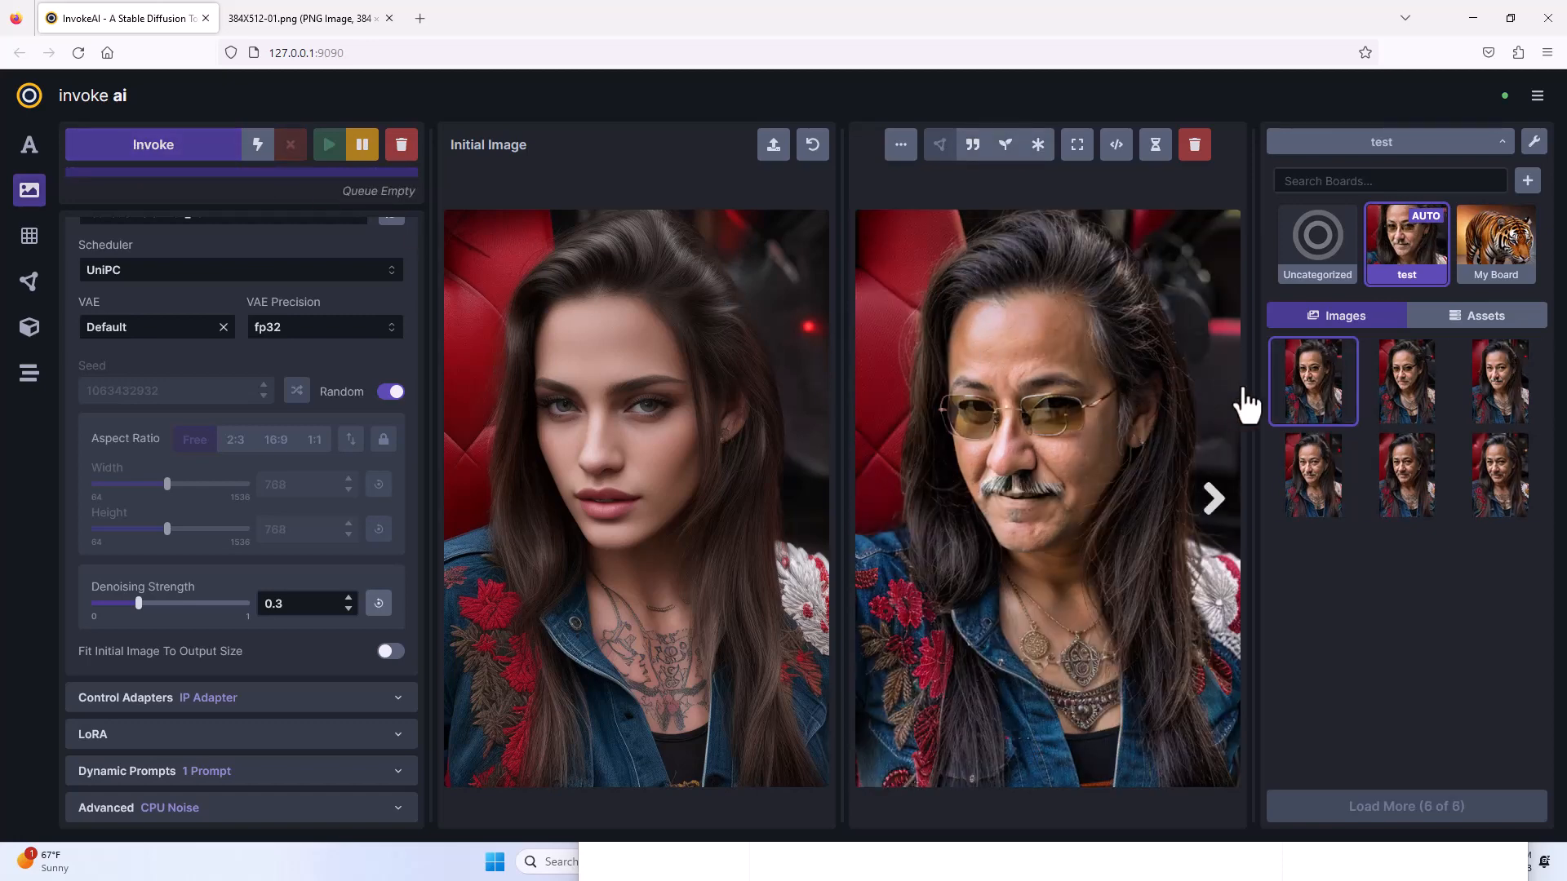
pyautogui.click(1392, 402)
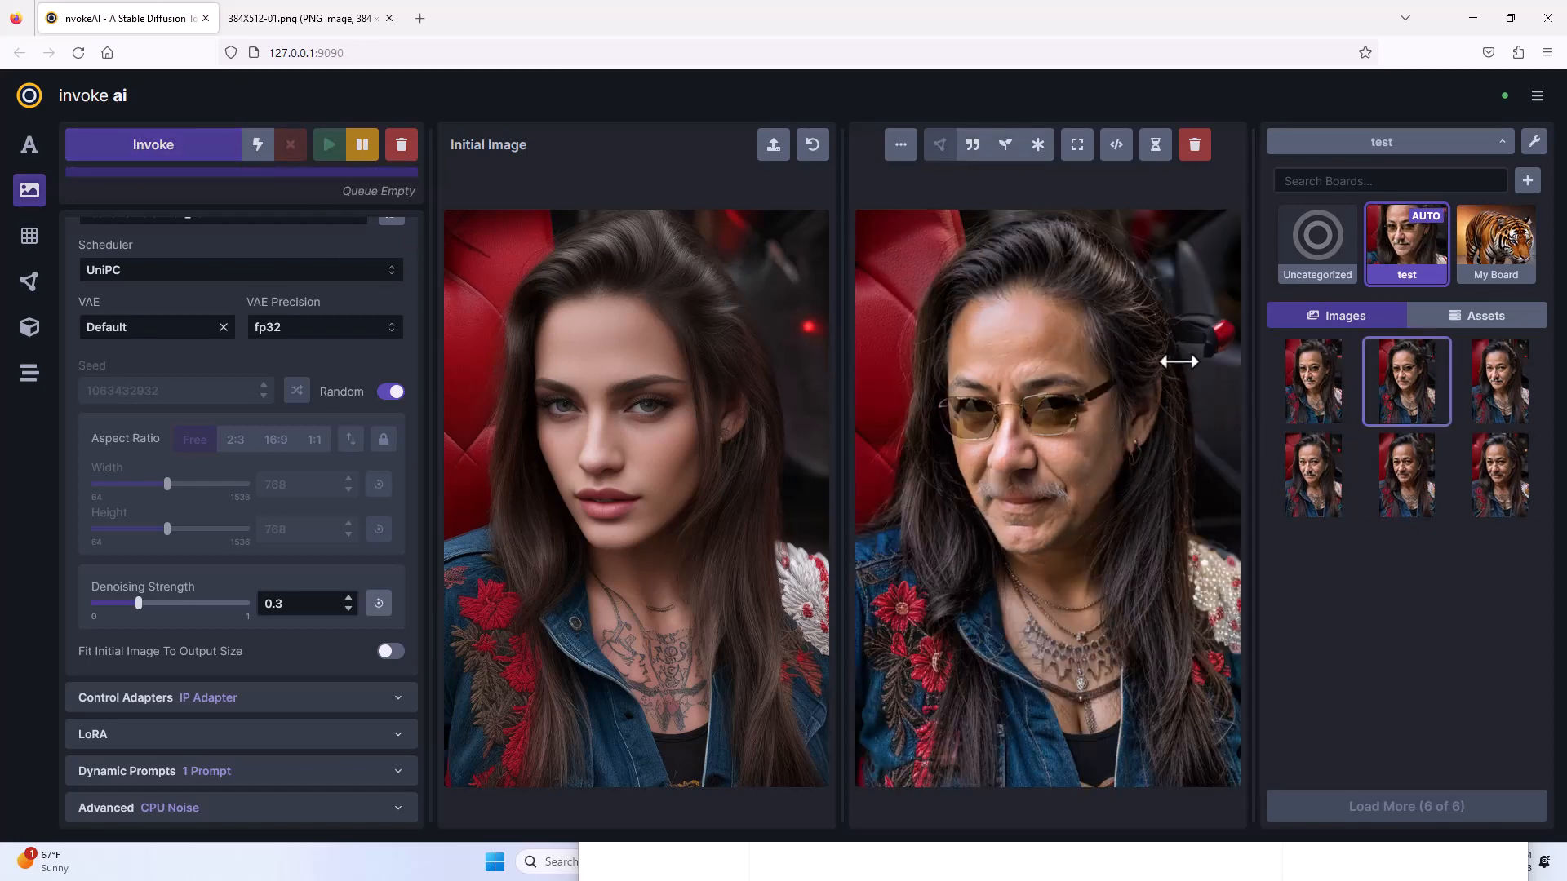
# Reduce the positive prompt to "sunglasses++" and delete the two portraits with tinted sunglasses.
pyautogui.scroll(4, 311, 262)
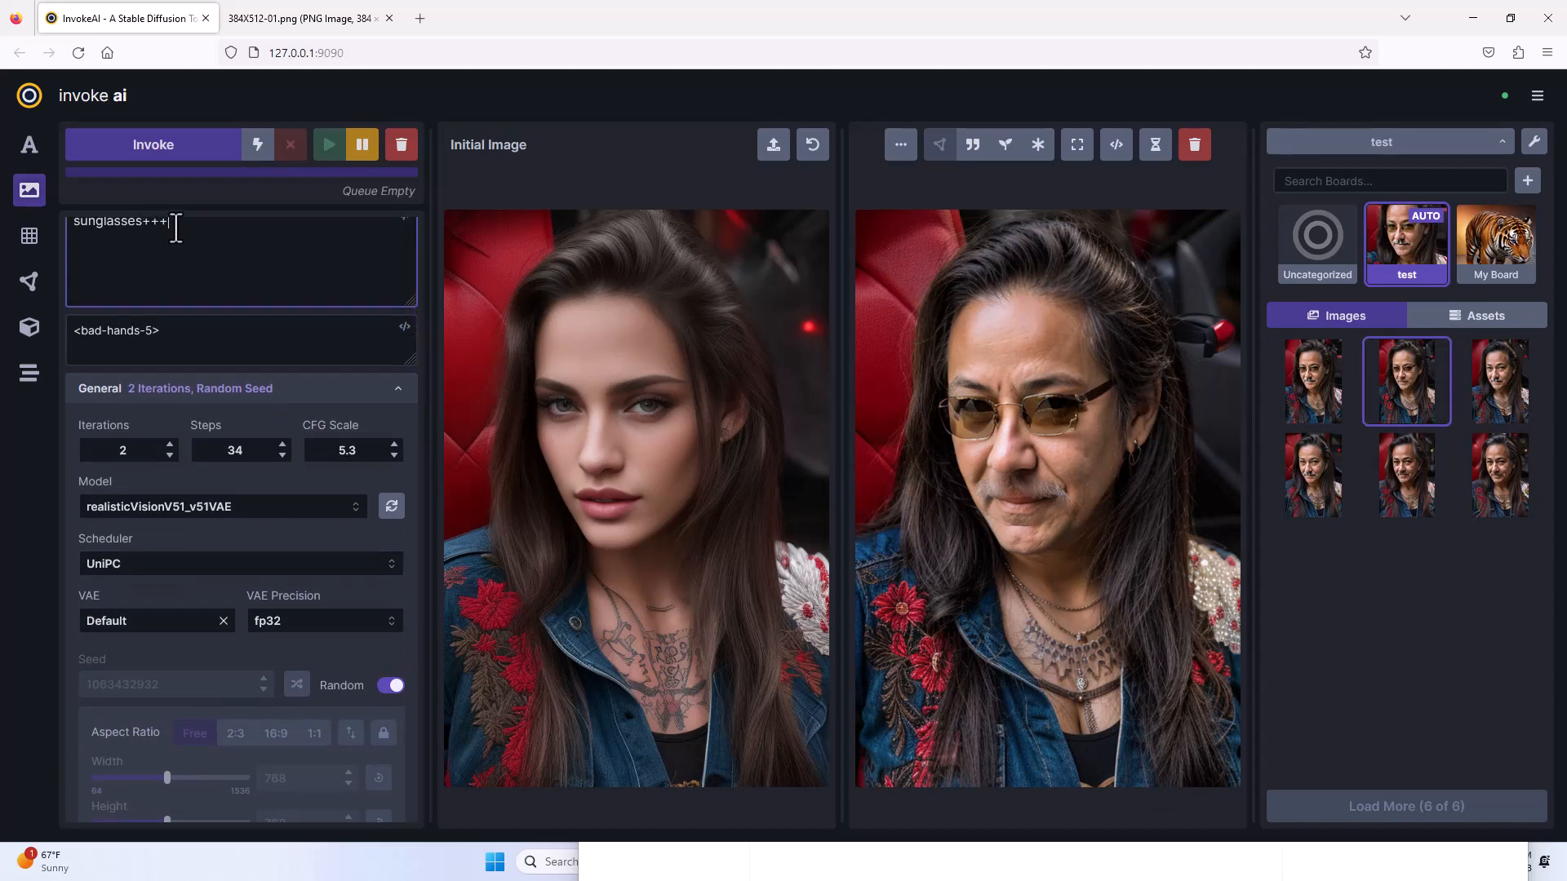
pyautogui.press('BackSpace')
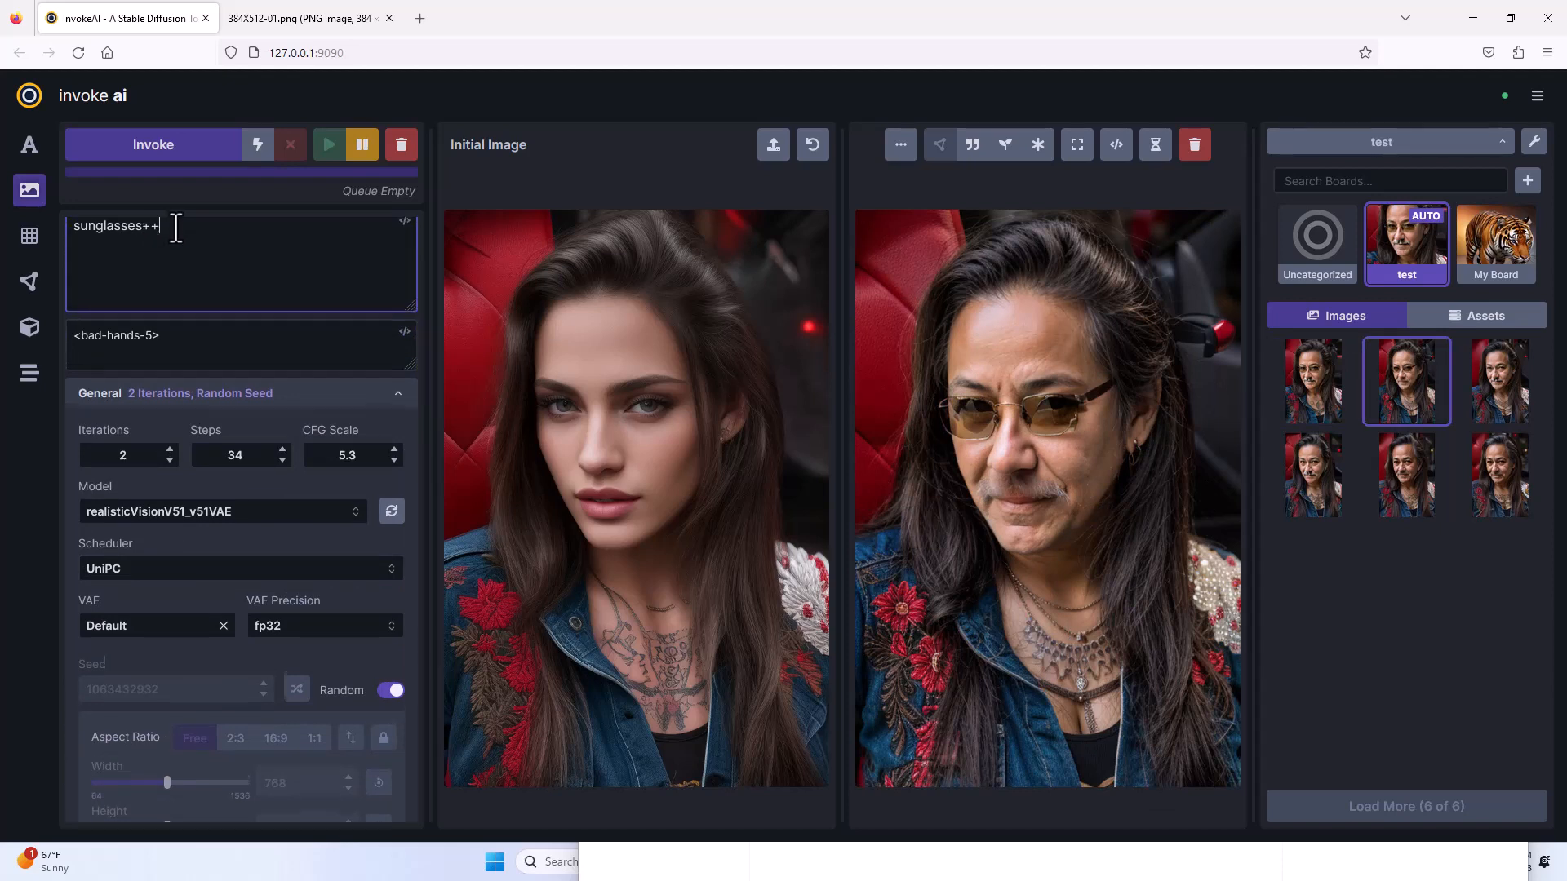
pyautogui.click(1198, 155)
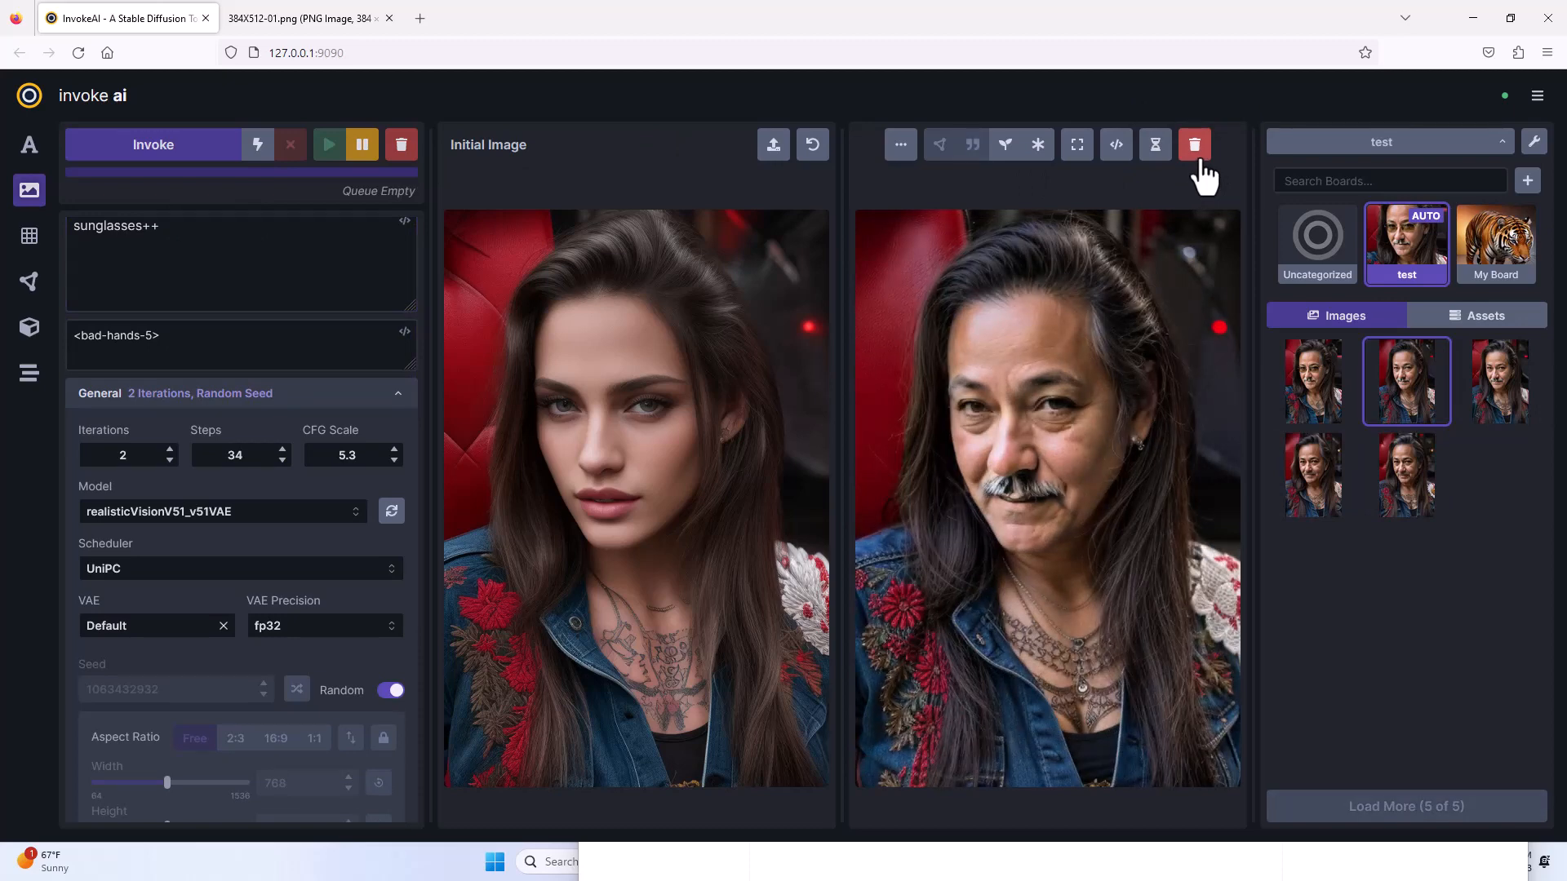
pyautogui.click(1304, 400)
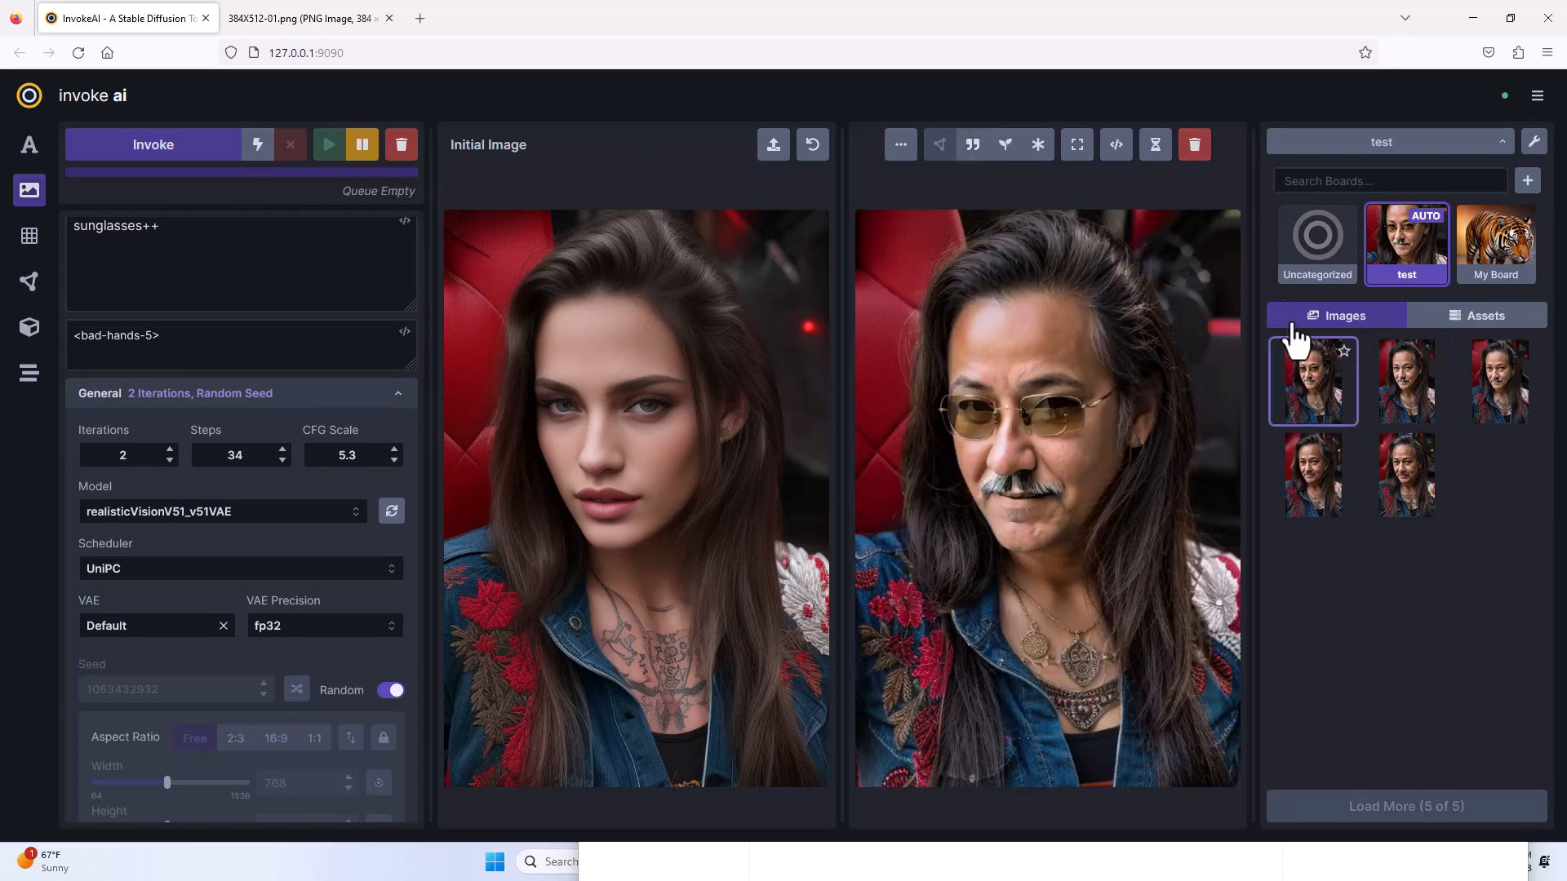
pyautogui.click(1195, 154)
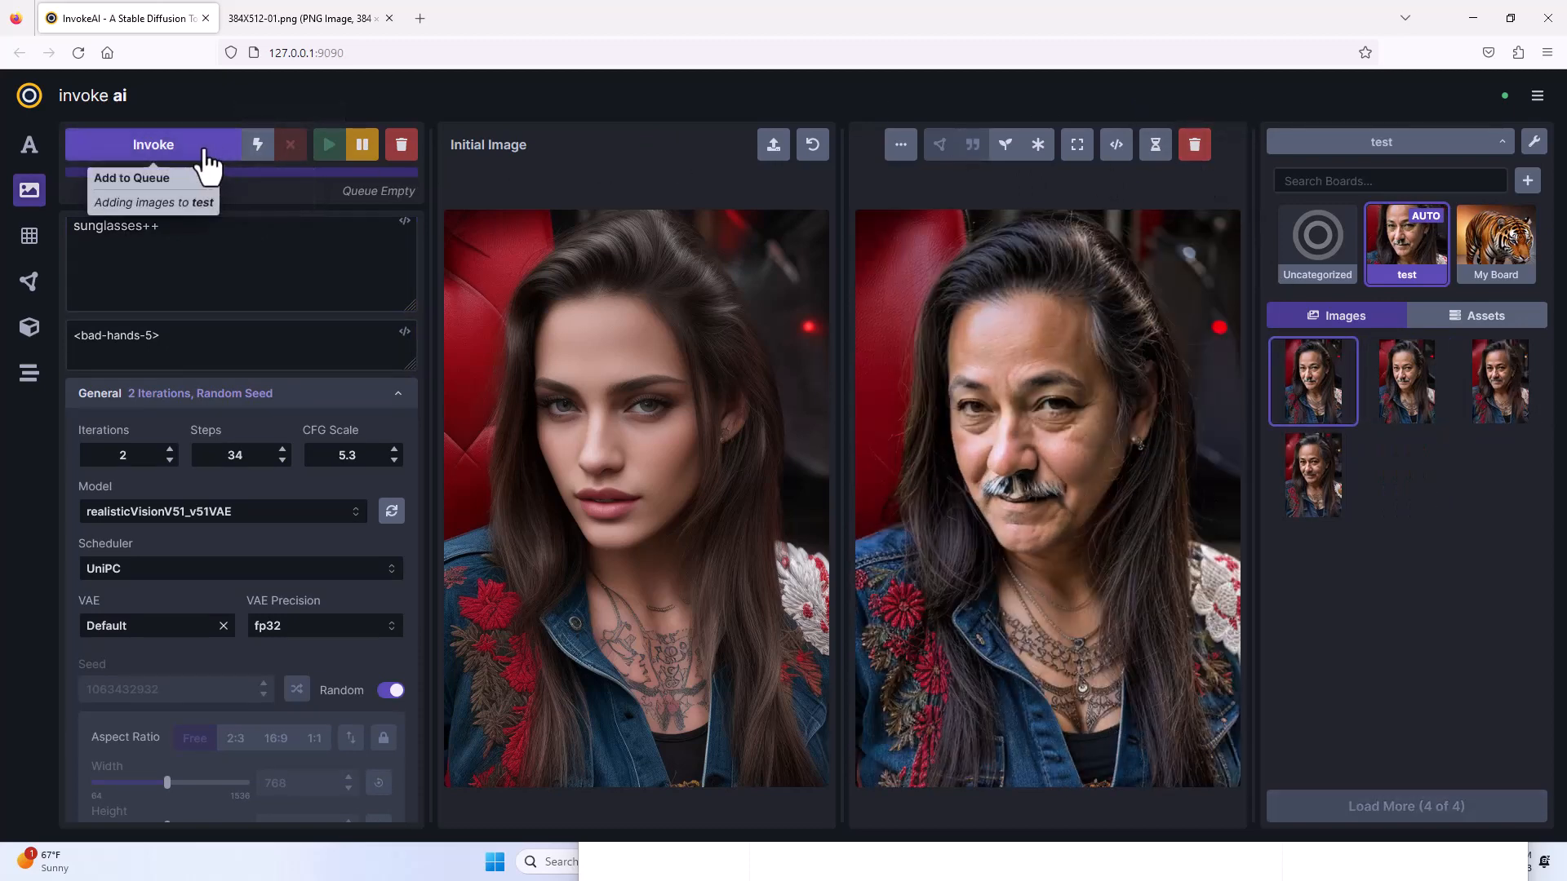
# Generate two portraits with the sunglasses++ prompt, show the IP Adapter settings, and compare the two results.
pyautogui.click(188, 168)
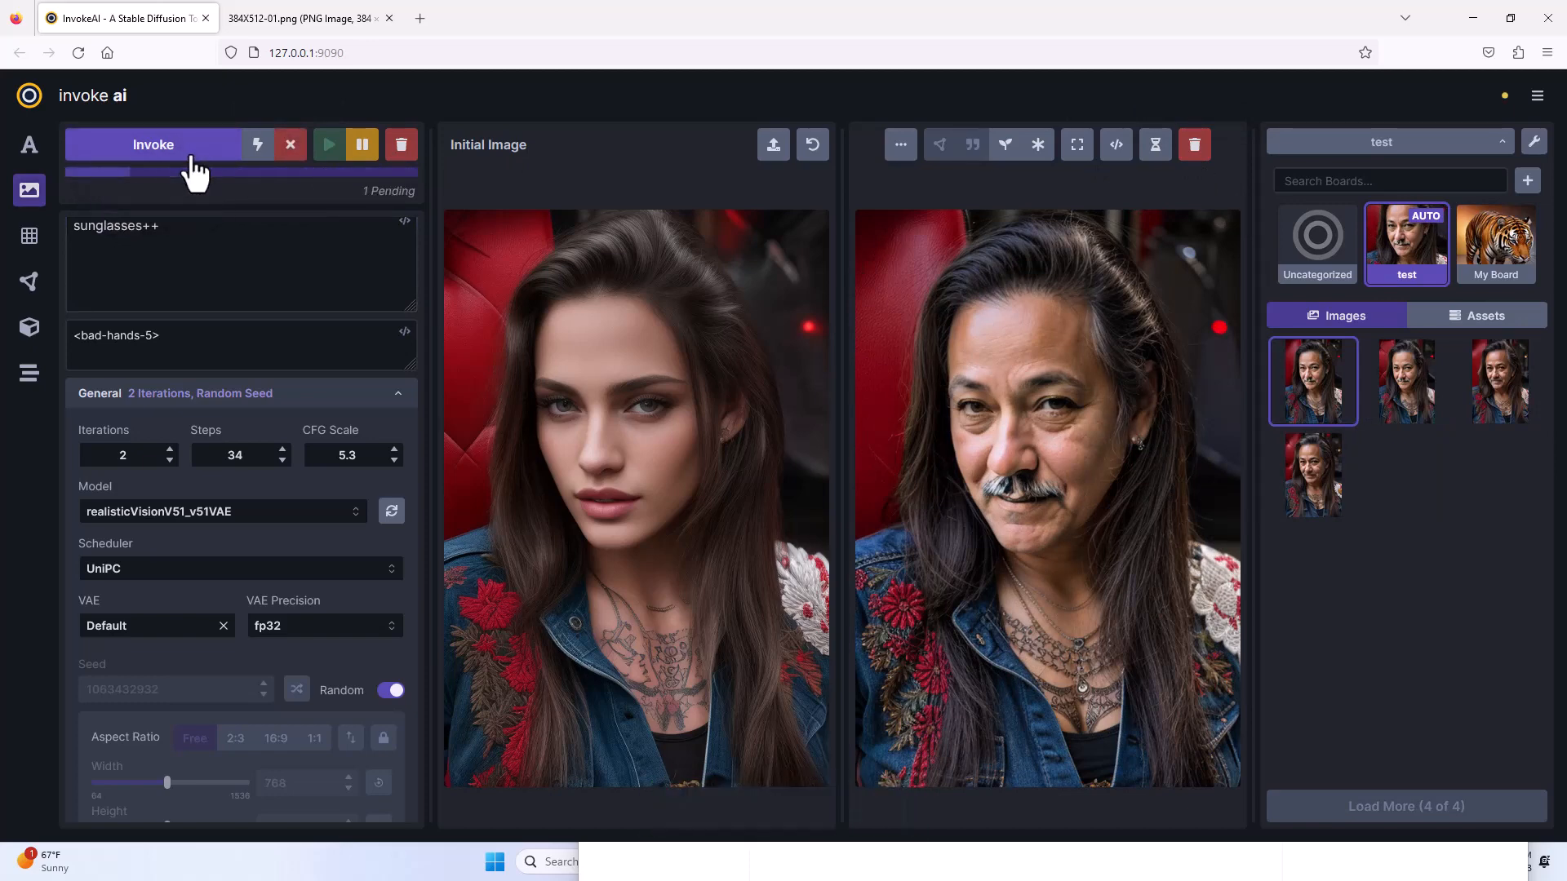
pyautogui.scroll(-5, 105, 497)
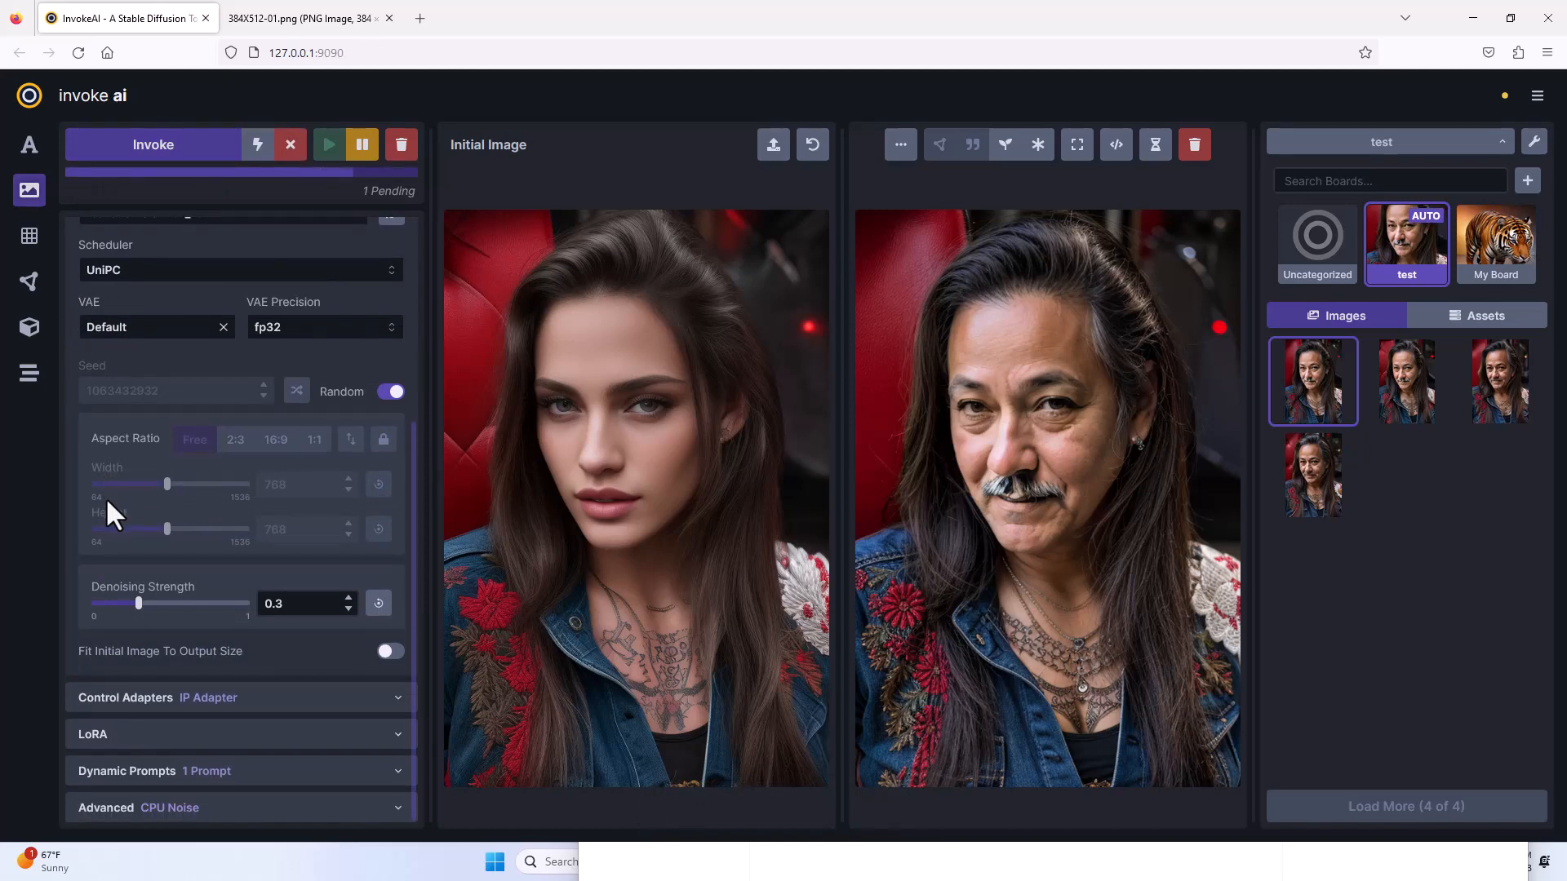
pyautogui.click(132, 698)
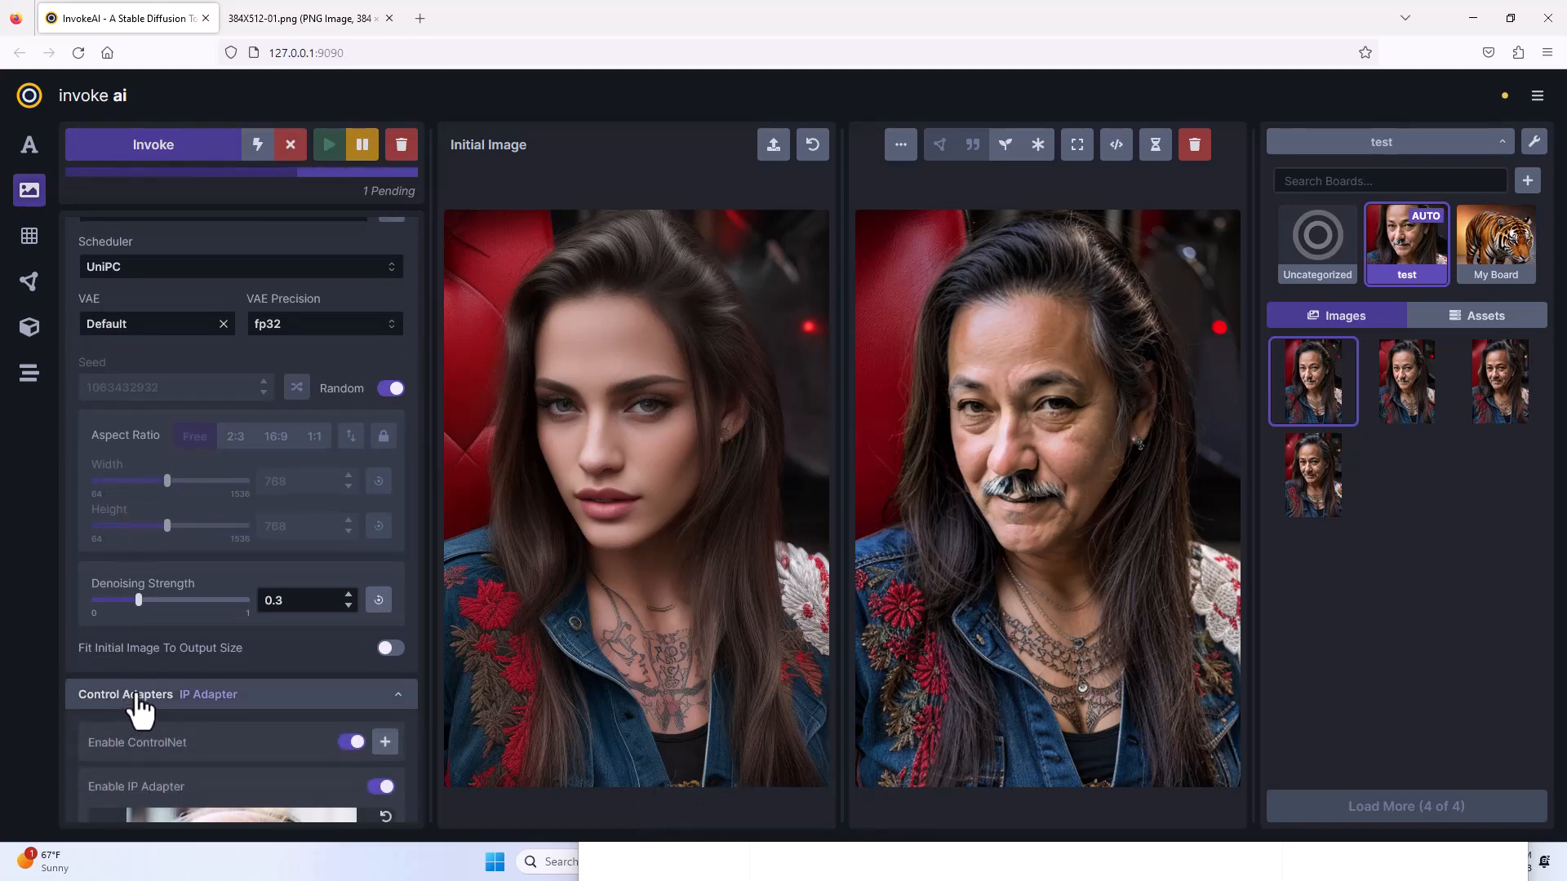
pyautogui.scroll(-6, 140, 710)
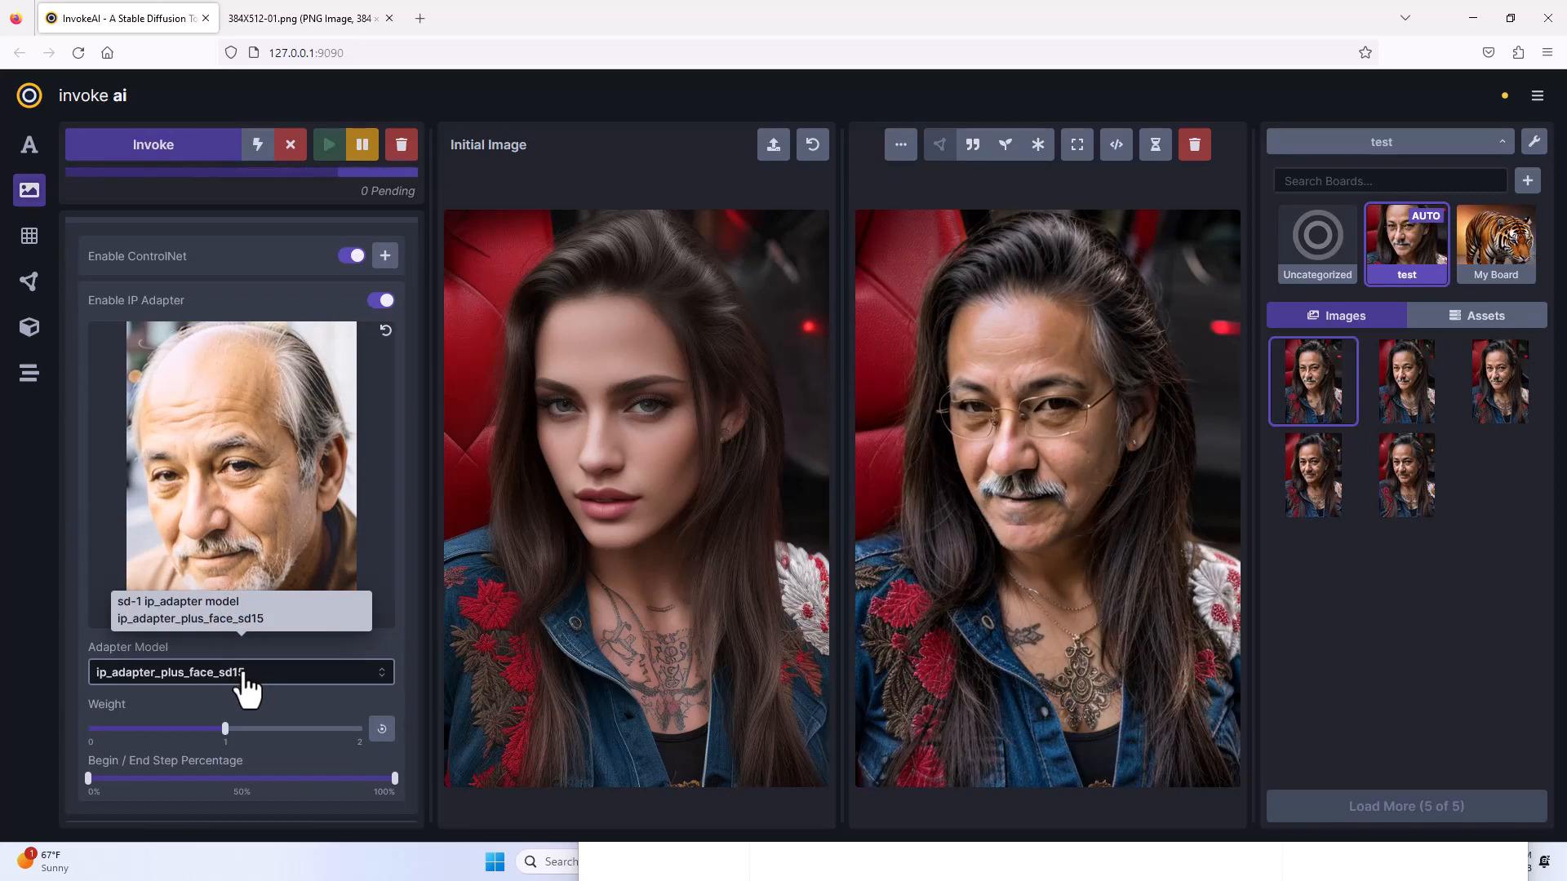
pyautogui.click(1377, 415)
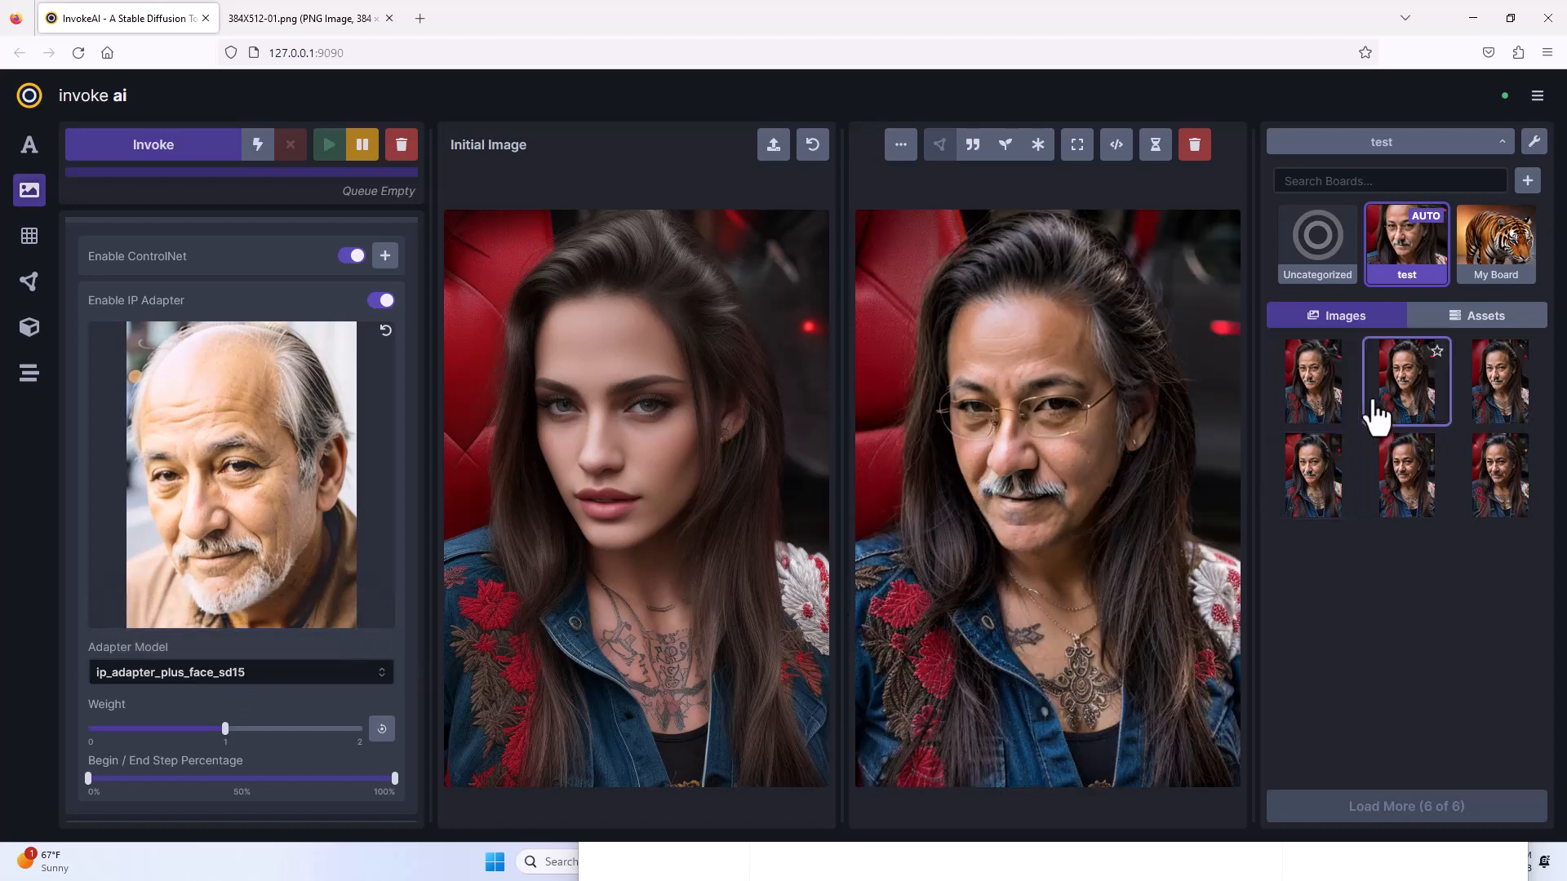
pyautogui.click(1320, 412)
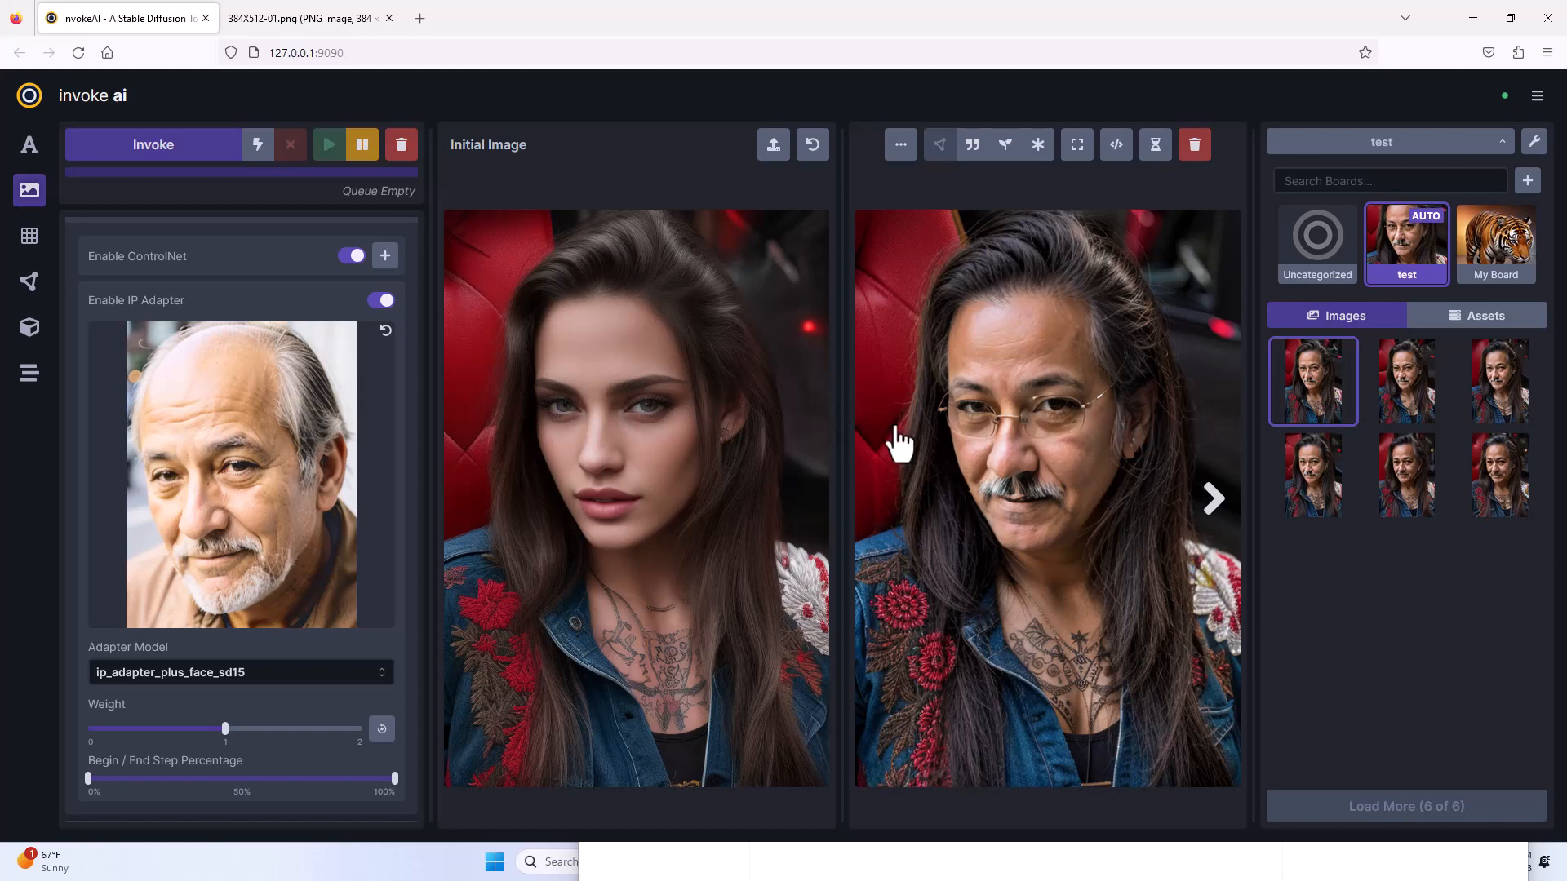
# Use the second new glasses portrait as the initial image, generate another pair, and view the second result.
pyautogui.click(1392, 395)
pyautogui.moveTo(1072, 465); pyautogui.dragTo(626, 470)
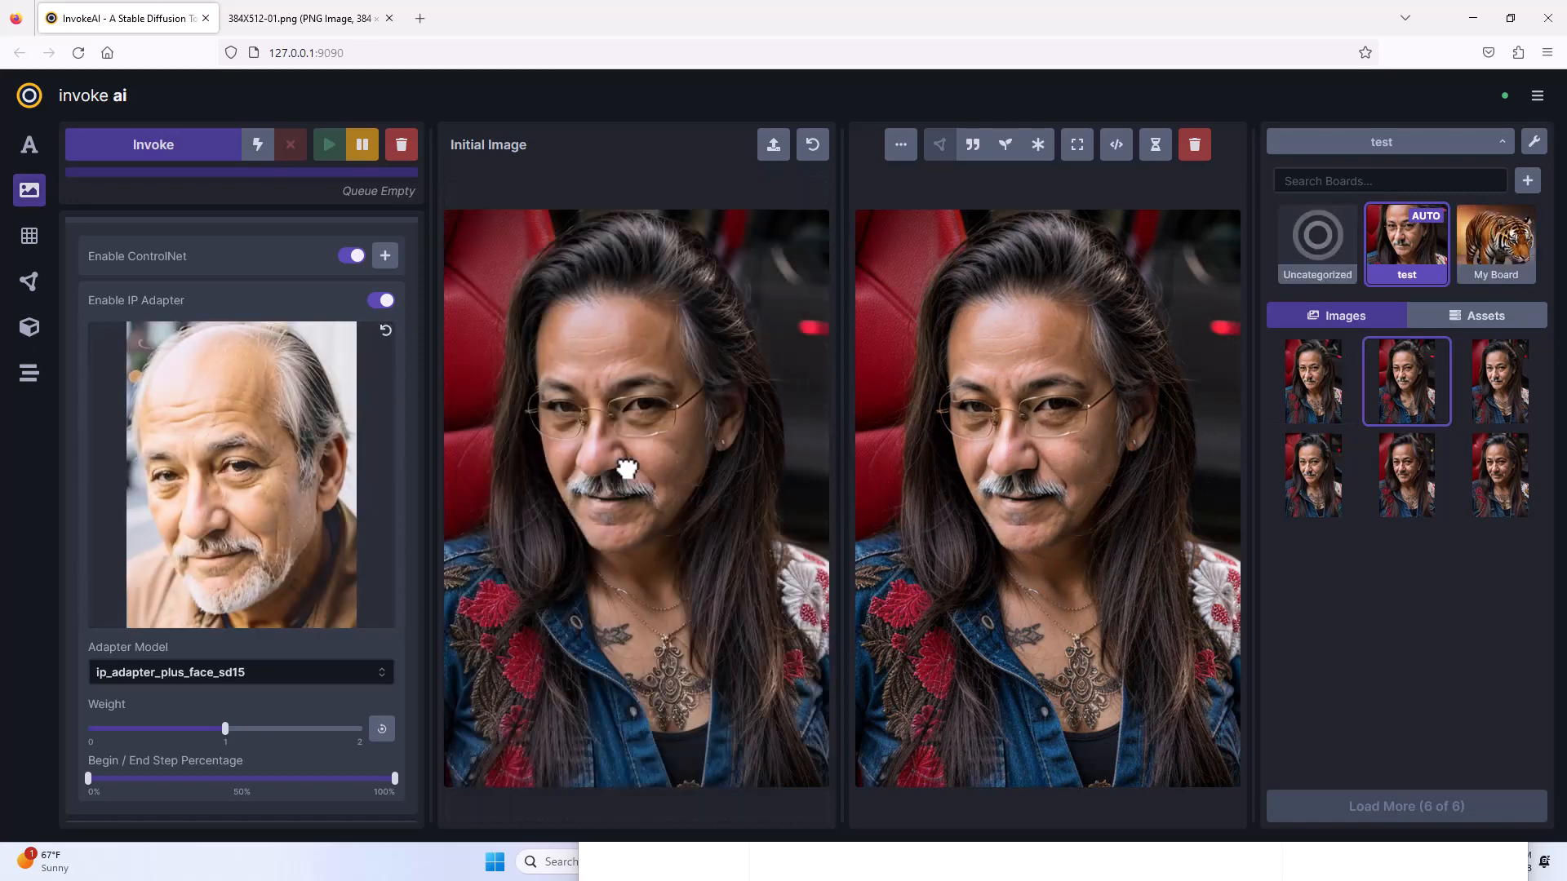
pyautogui.click(200, 165)
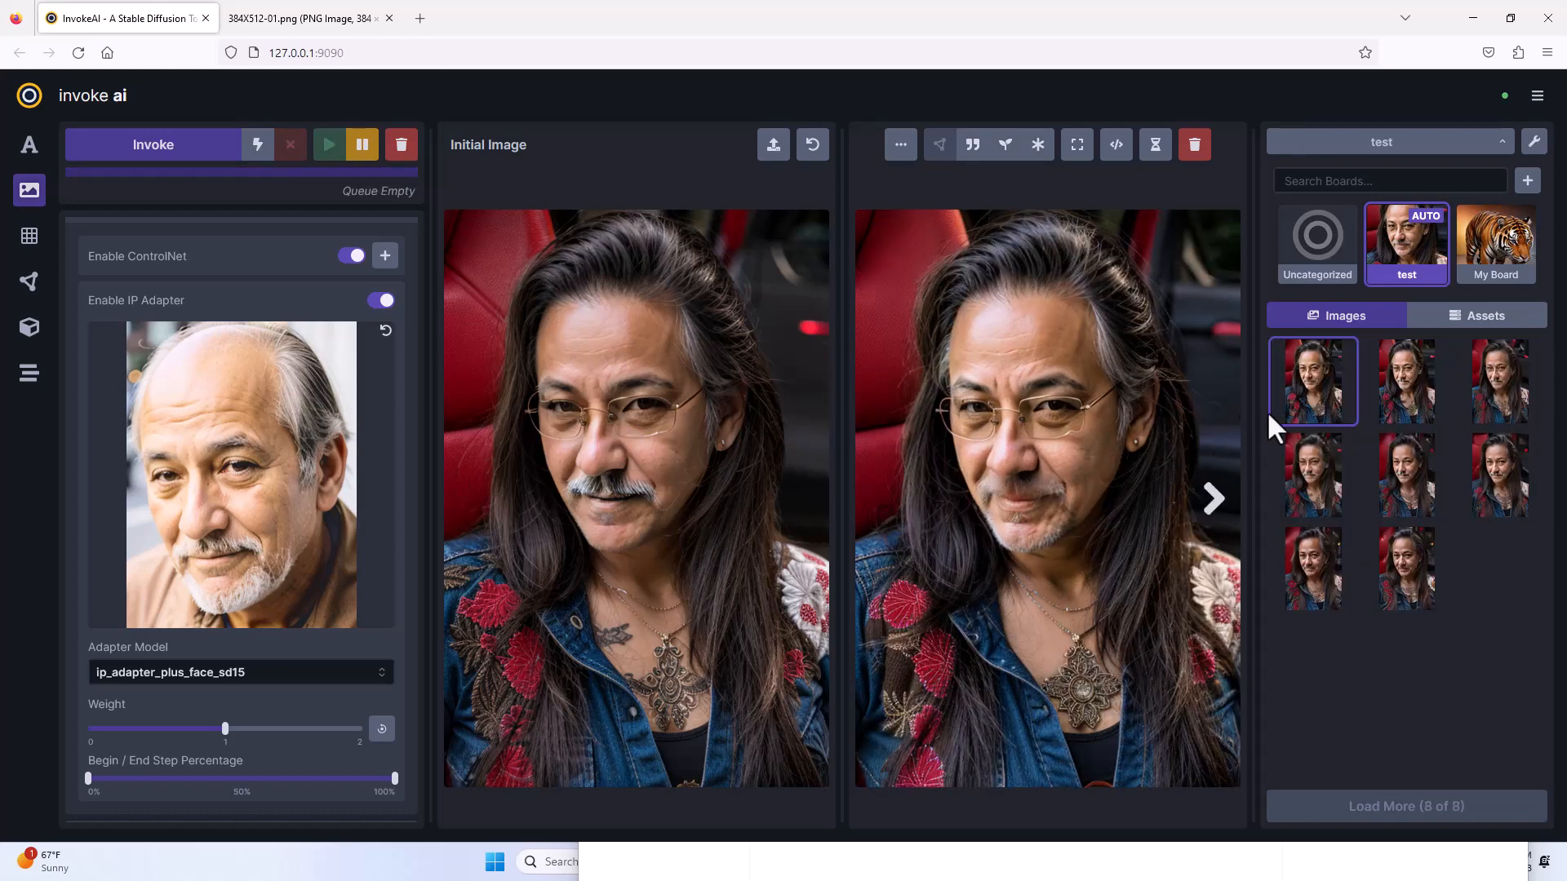
pyautogui.click(1385, 406)
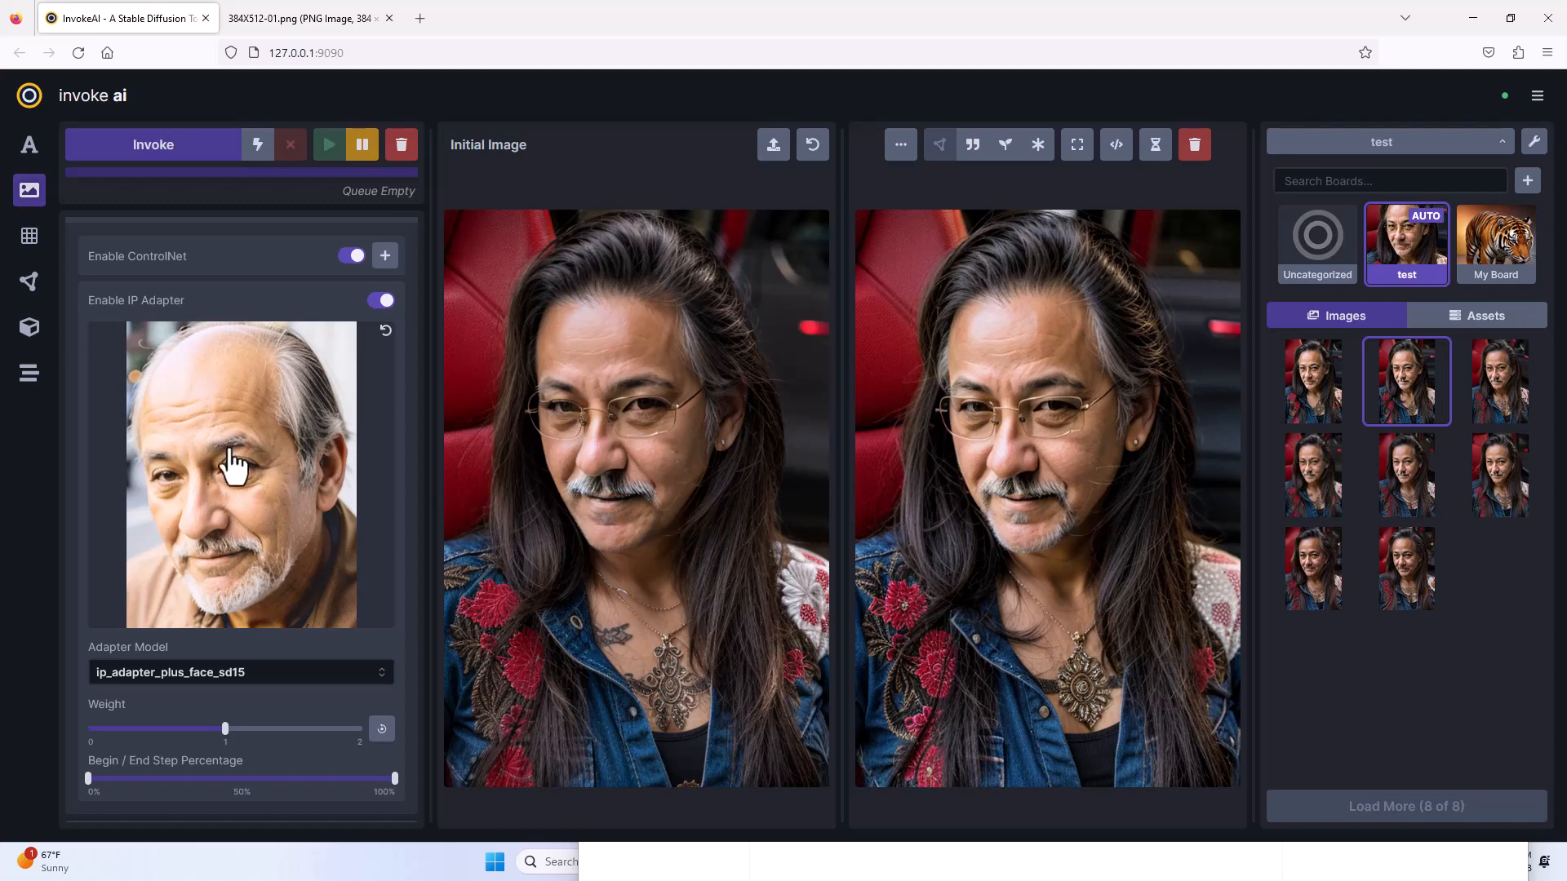
# Show the latest result in the Text To Image workspace and switch back to Image To Image.
pyautogui.click(31, 147)
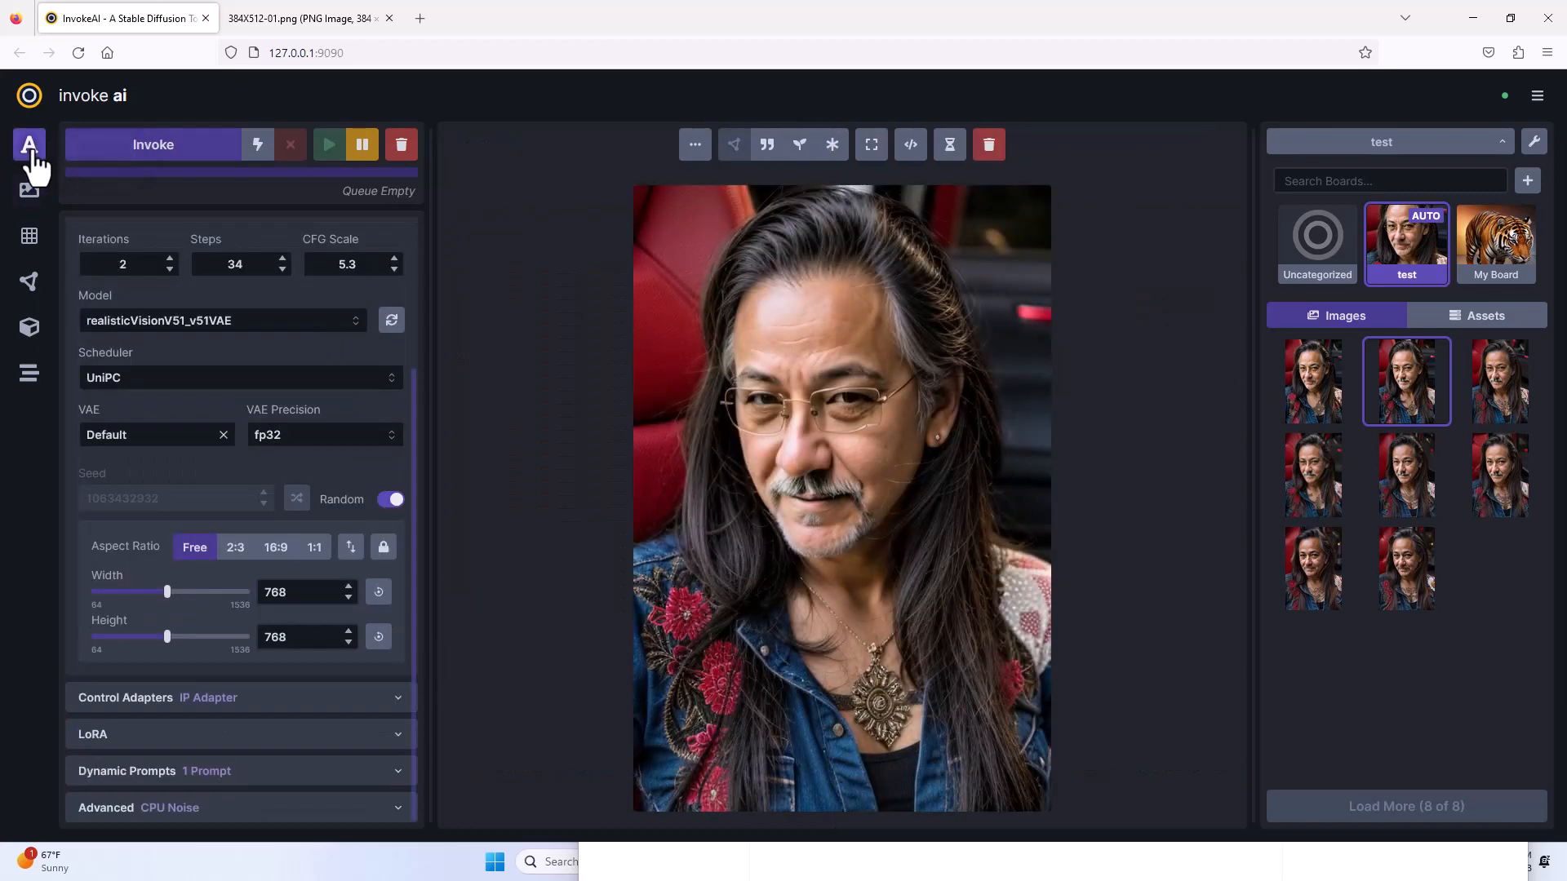
pyautogui.click(30, 202)
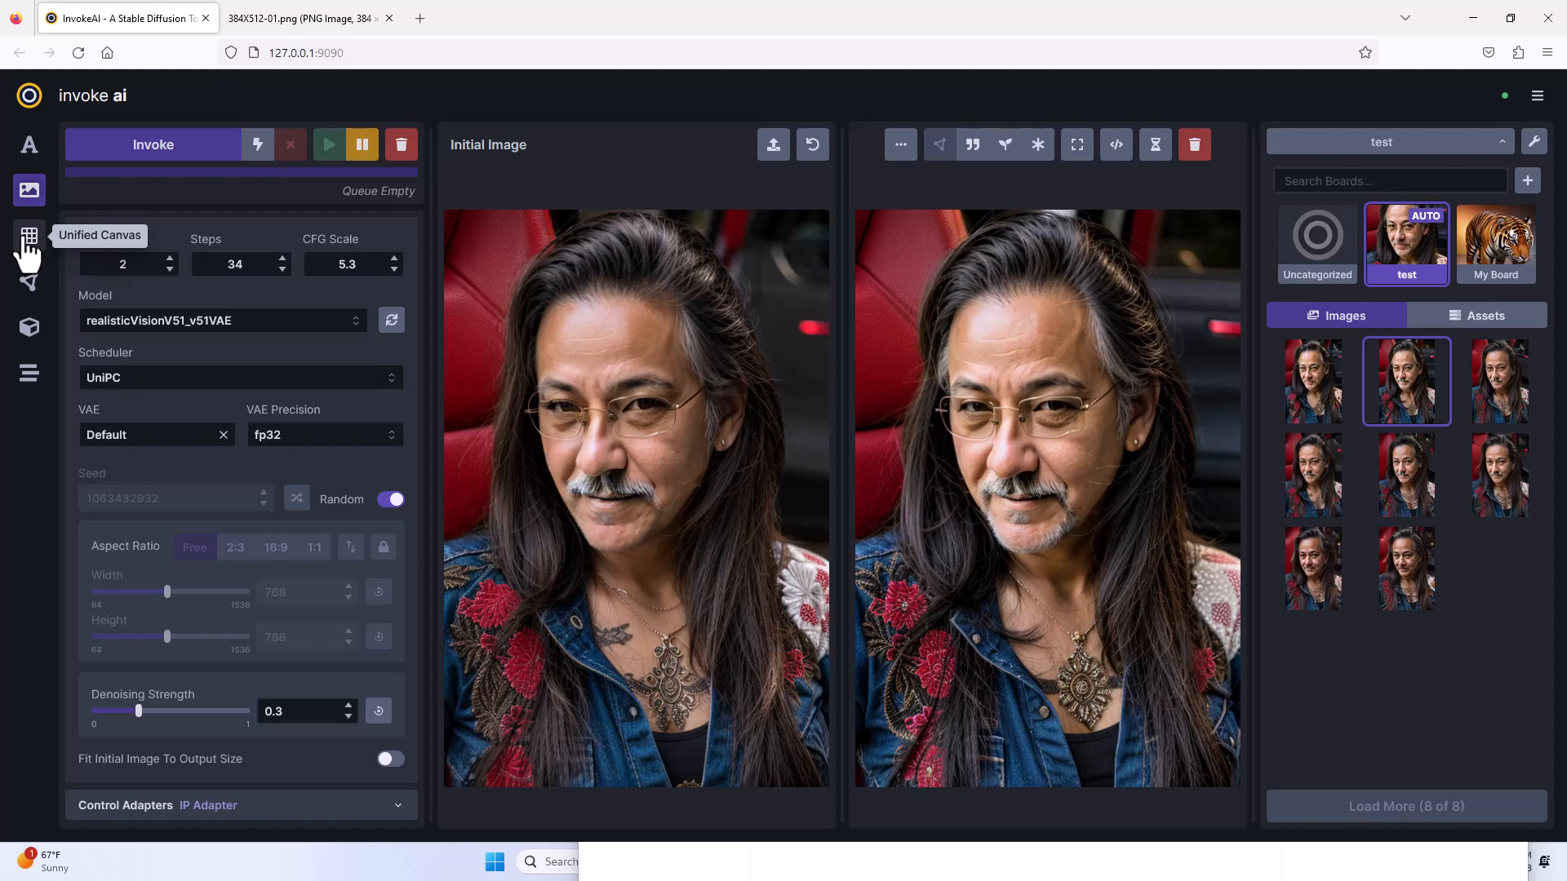
# Look over the Unified Canvas workspace, and review the prompts, general settings and IP Adapter image in the Text To Image workspace.
pyautogui.click(29, 245)
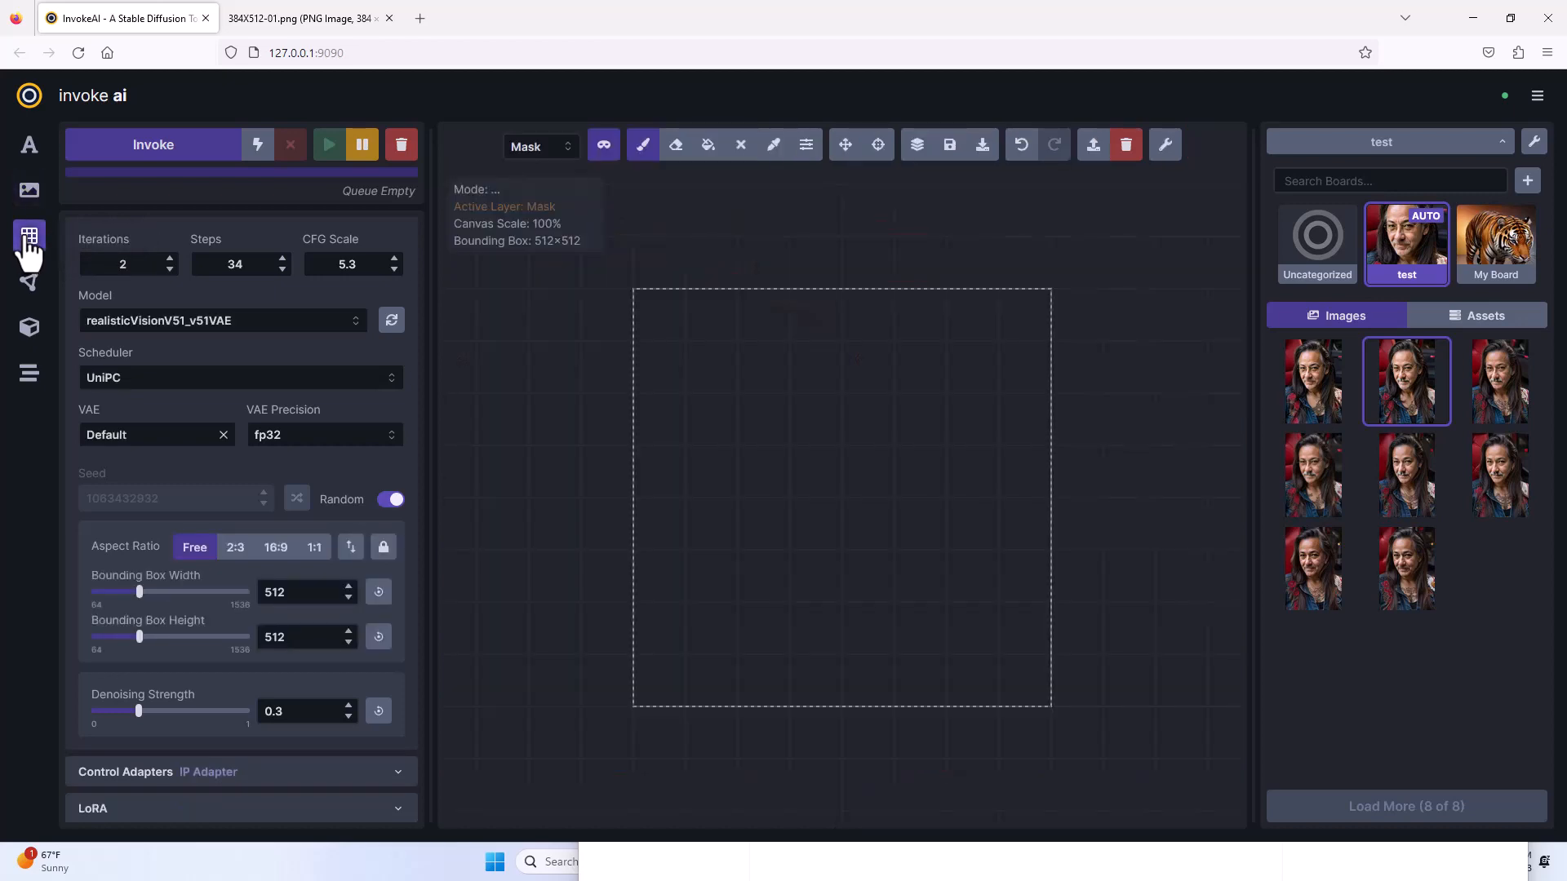
pyautogui.click(28, 146)
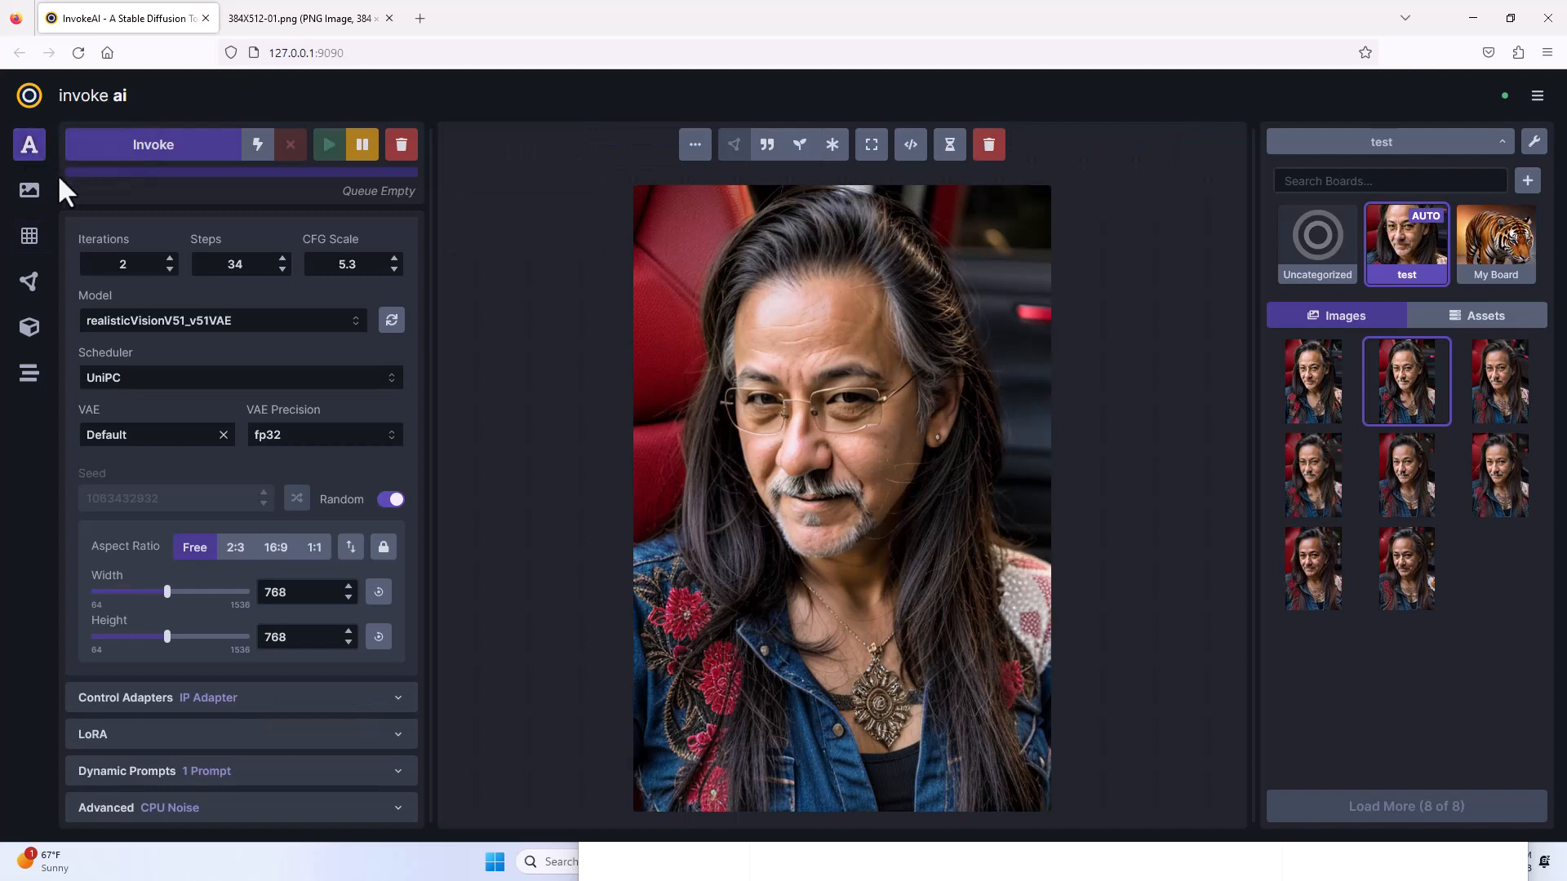
pyautogui.scroll(2, 187, 359)
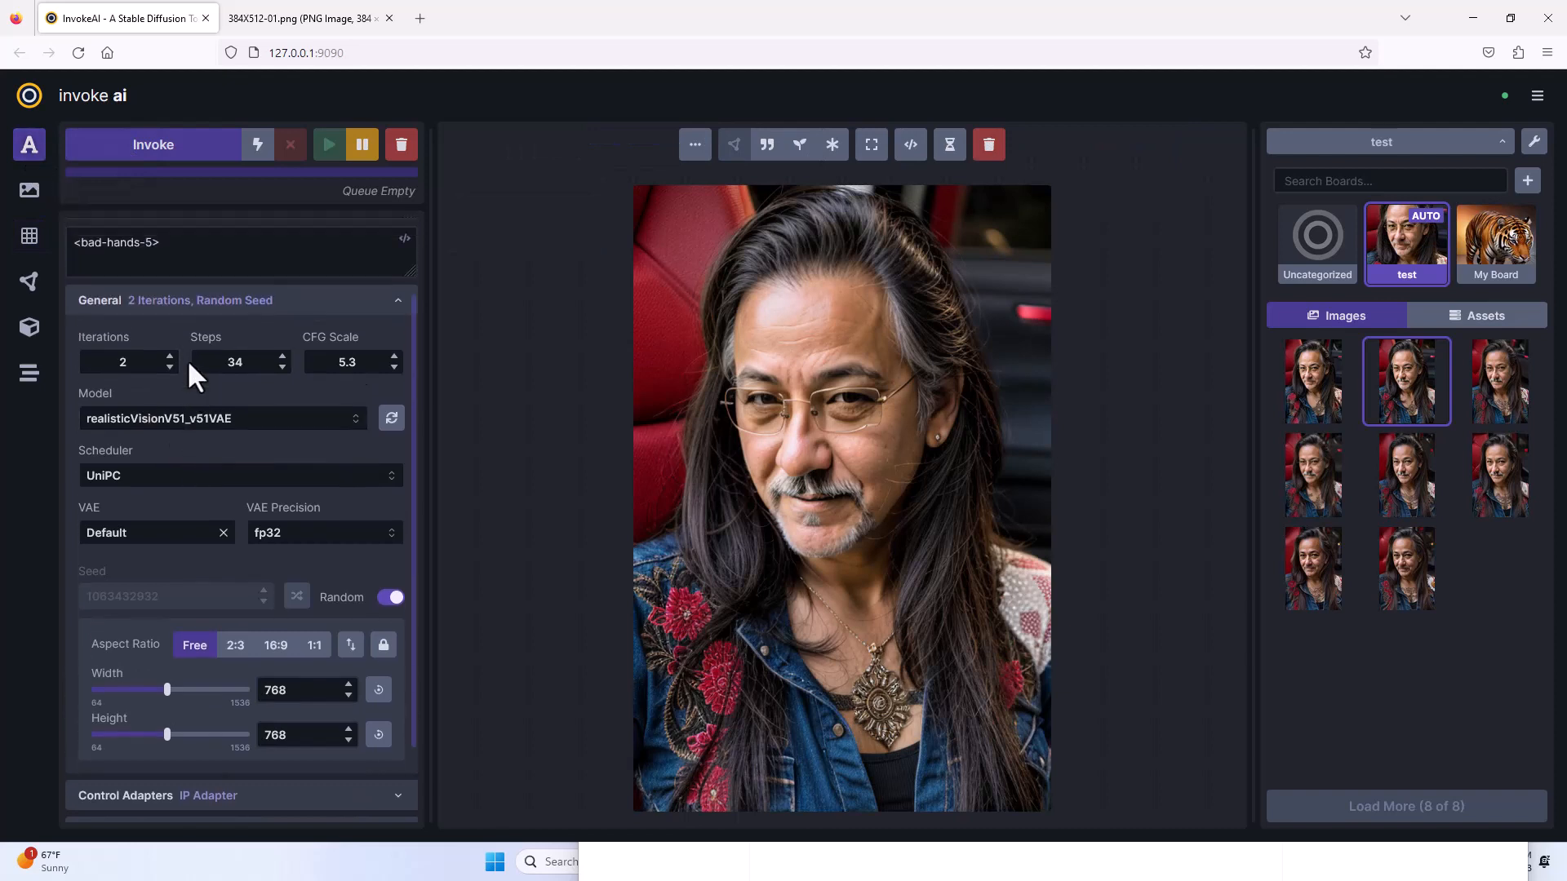
pyautogui.scroll(2, 188, 359)
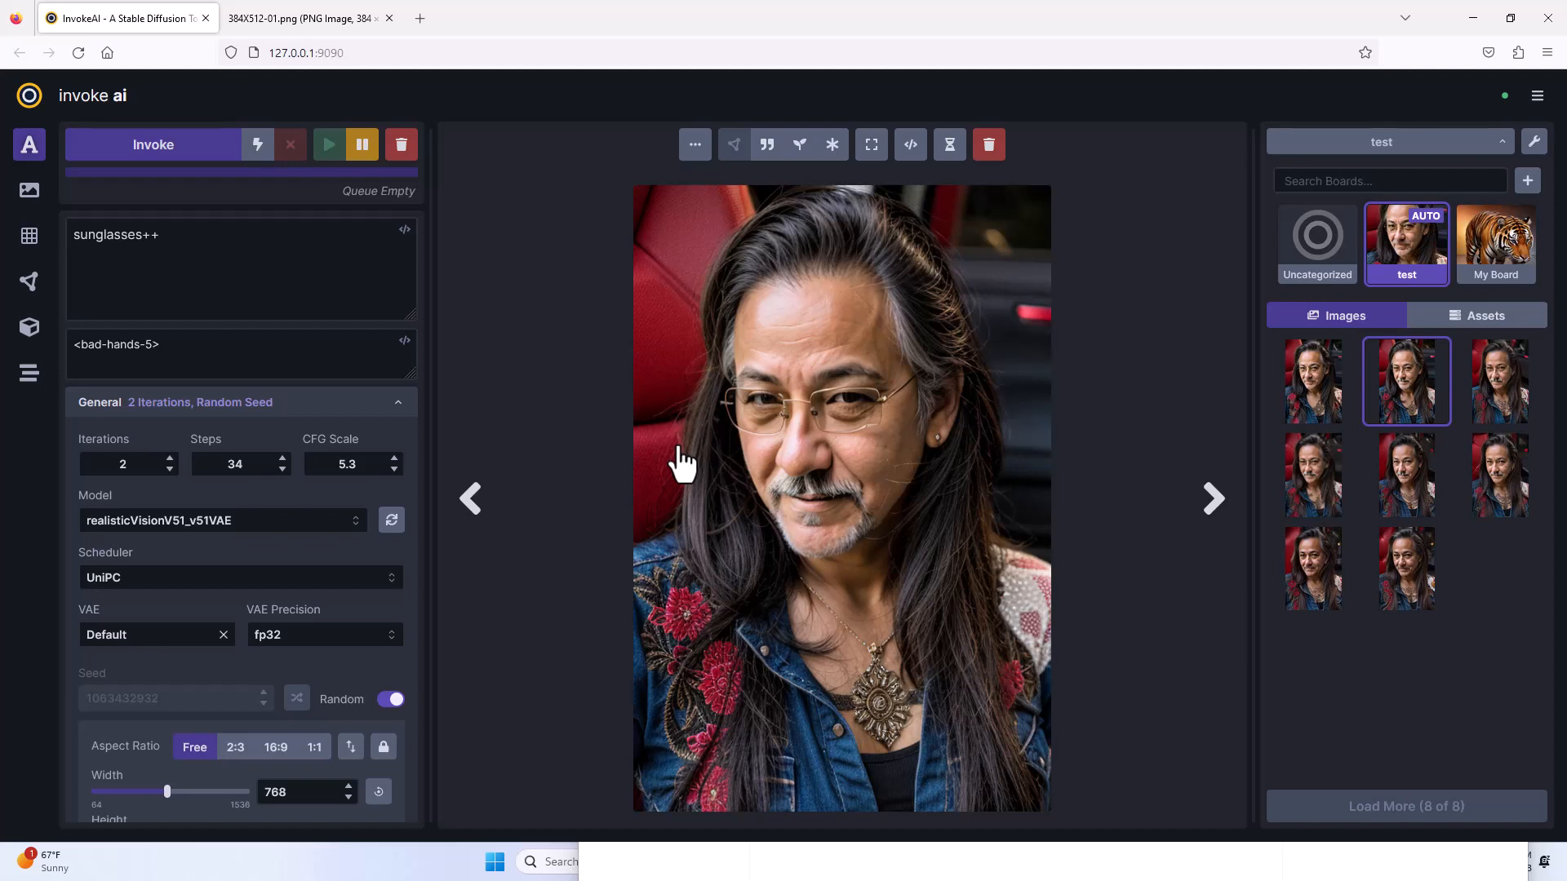
pyautogui.click(277, 258)
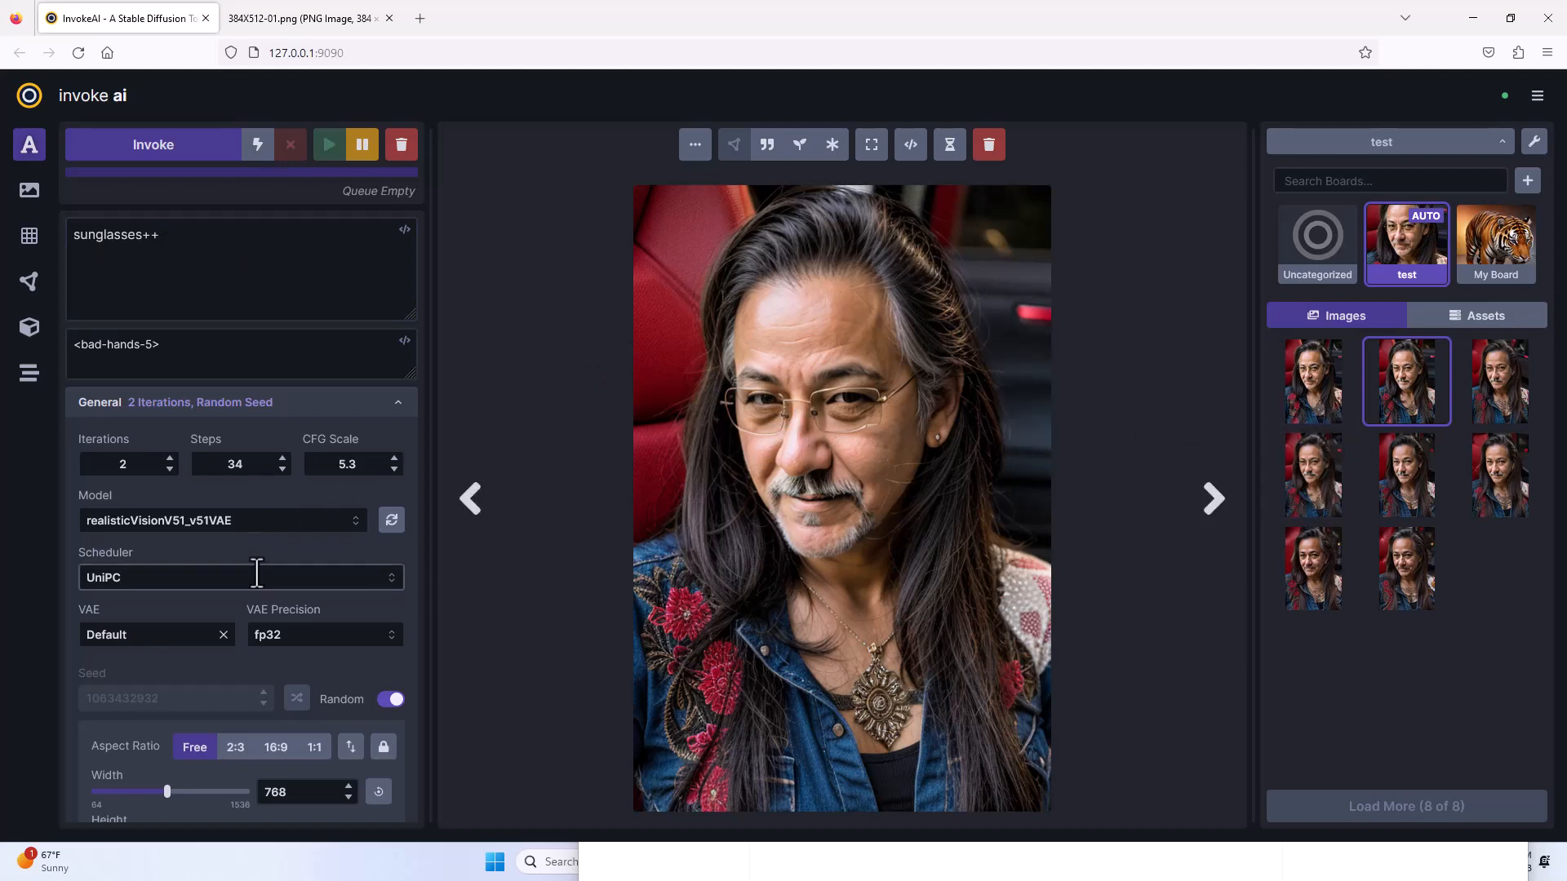
pyautogui.scroll(-3, 259, 572)
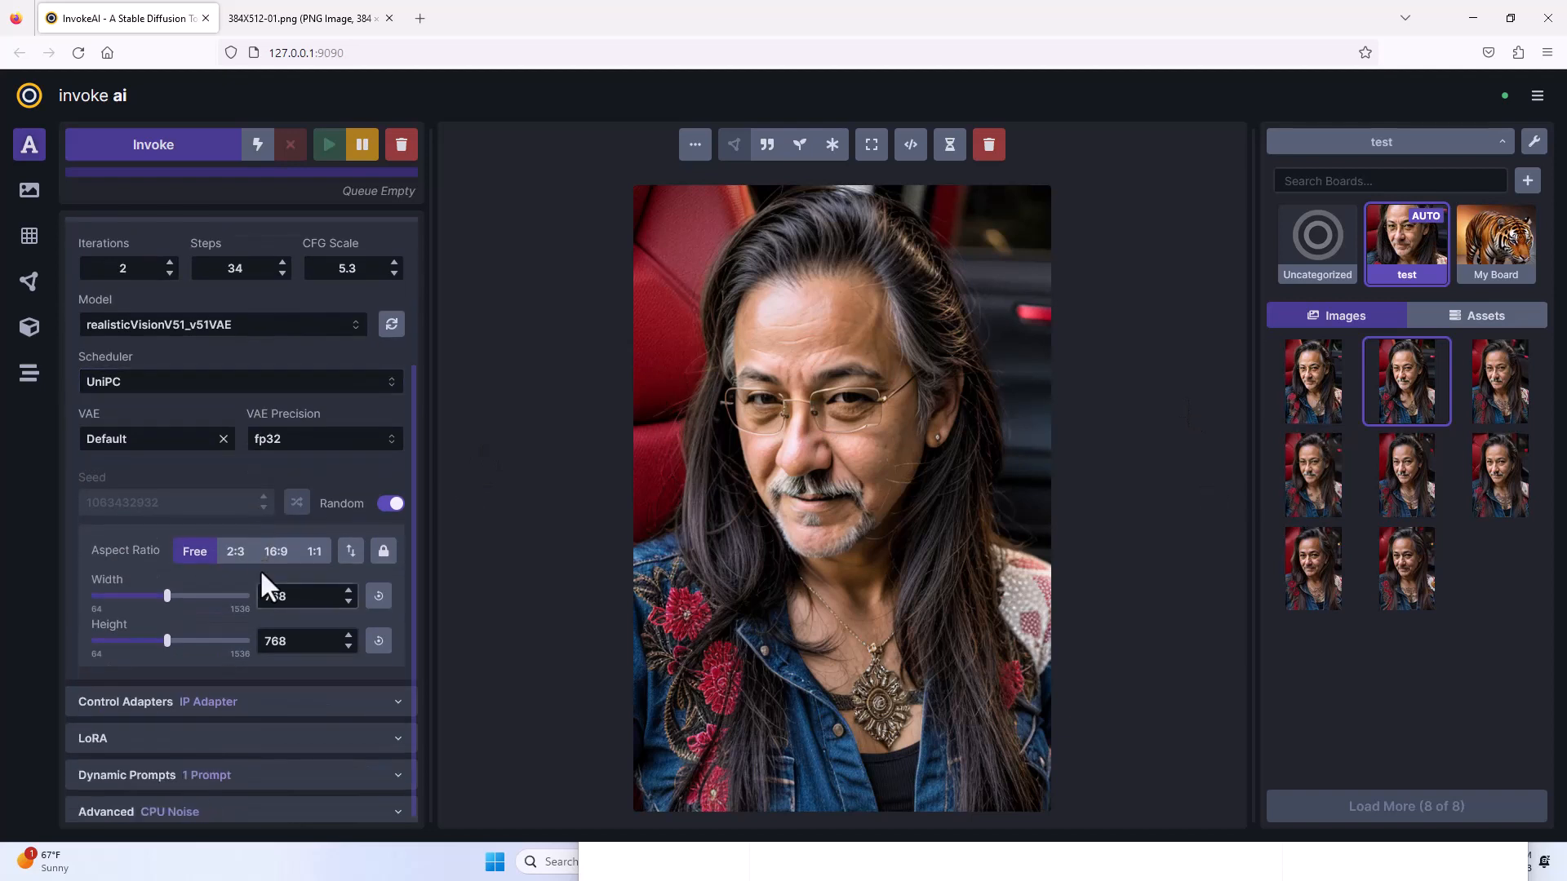
pyautogui.click(240, 702)
pyautogui.scroll(-4, 276, 739)
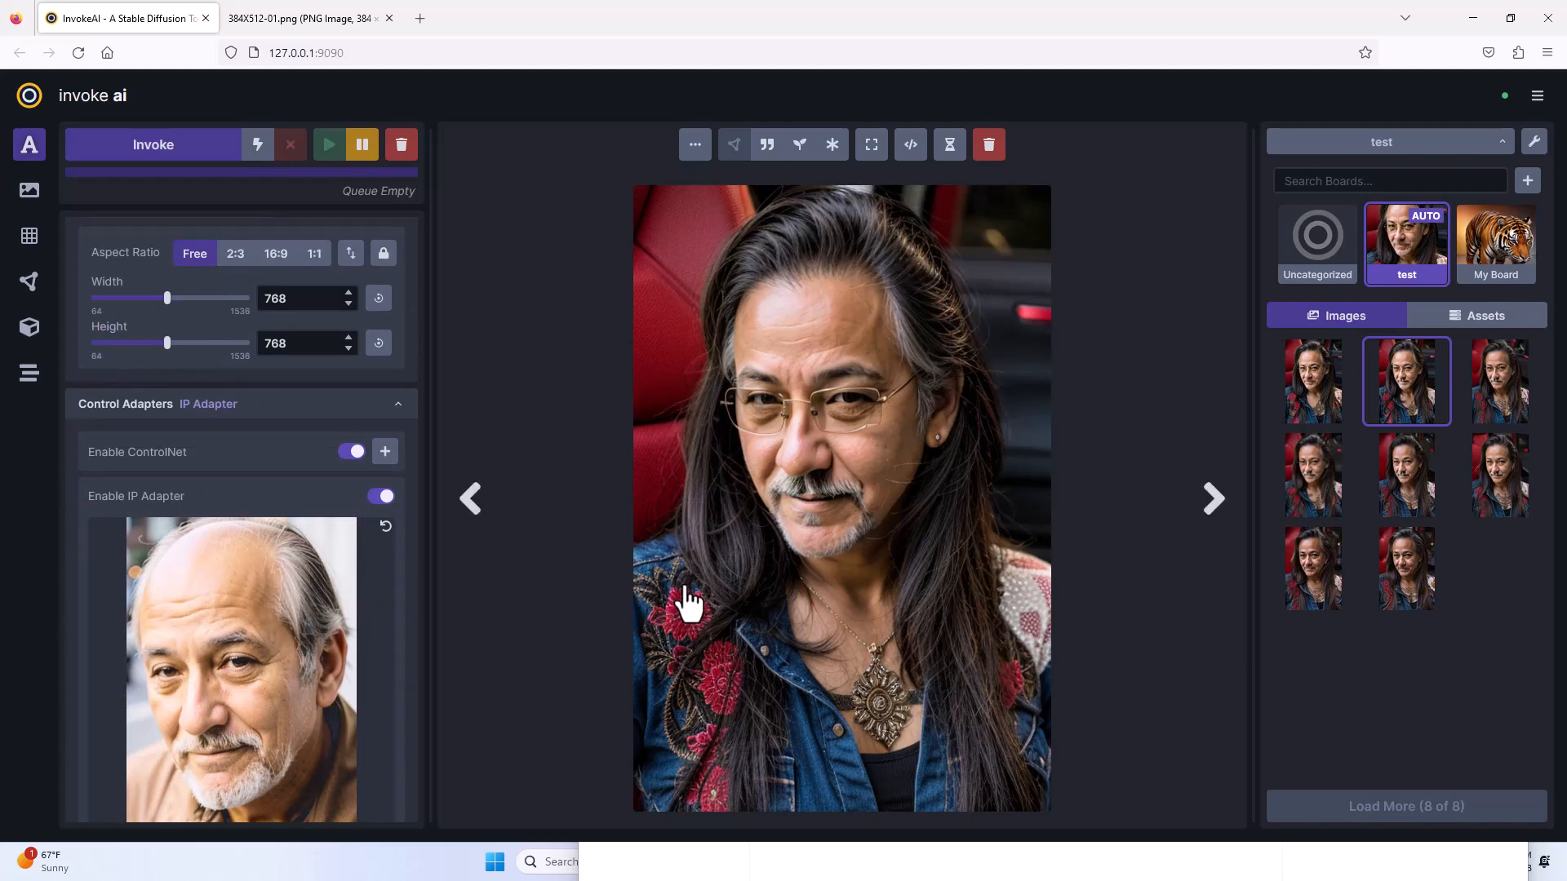
pyautogui.scroll(1, 410, 629)
pyautogui.scroll(4, 406, 624)
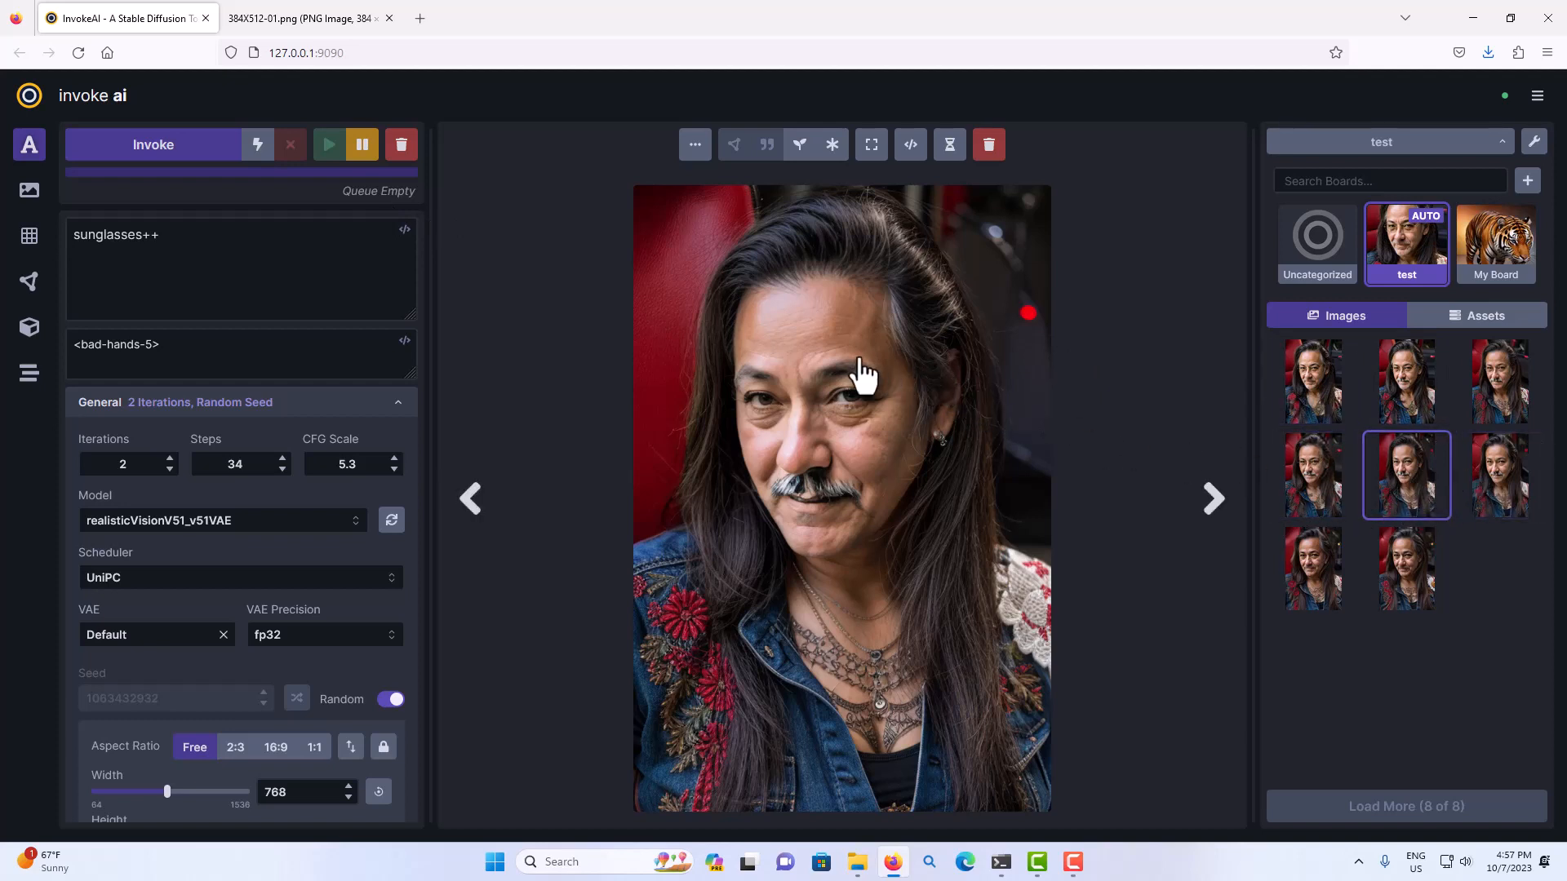
# Download the mustached portrait without glasses and open the file from the Downloads folder in G'MIC-Qt.
pyautogui.rightClick(787, 346)
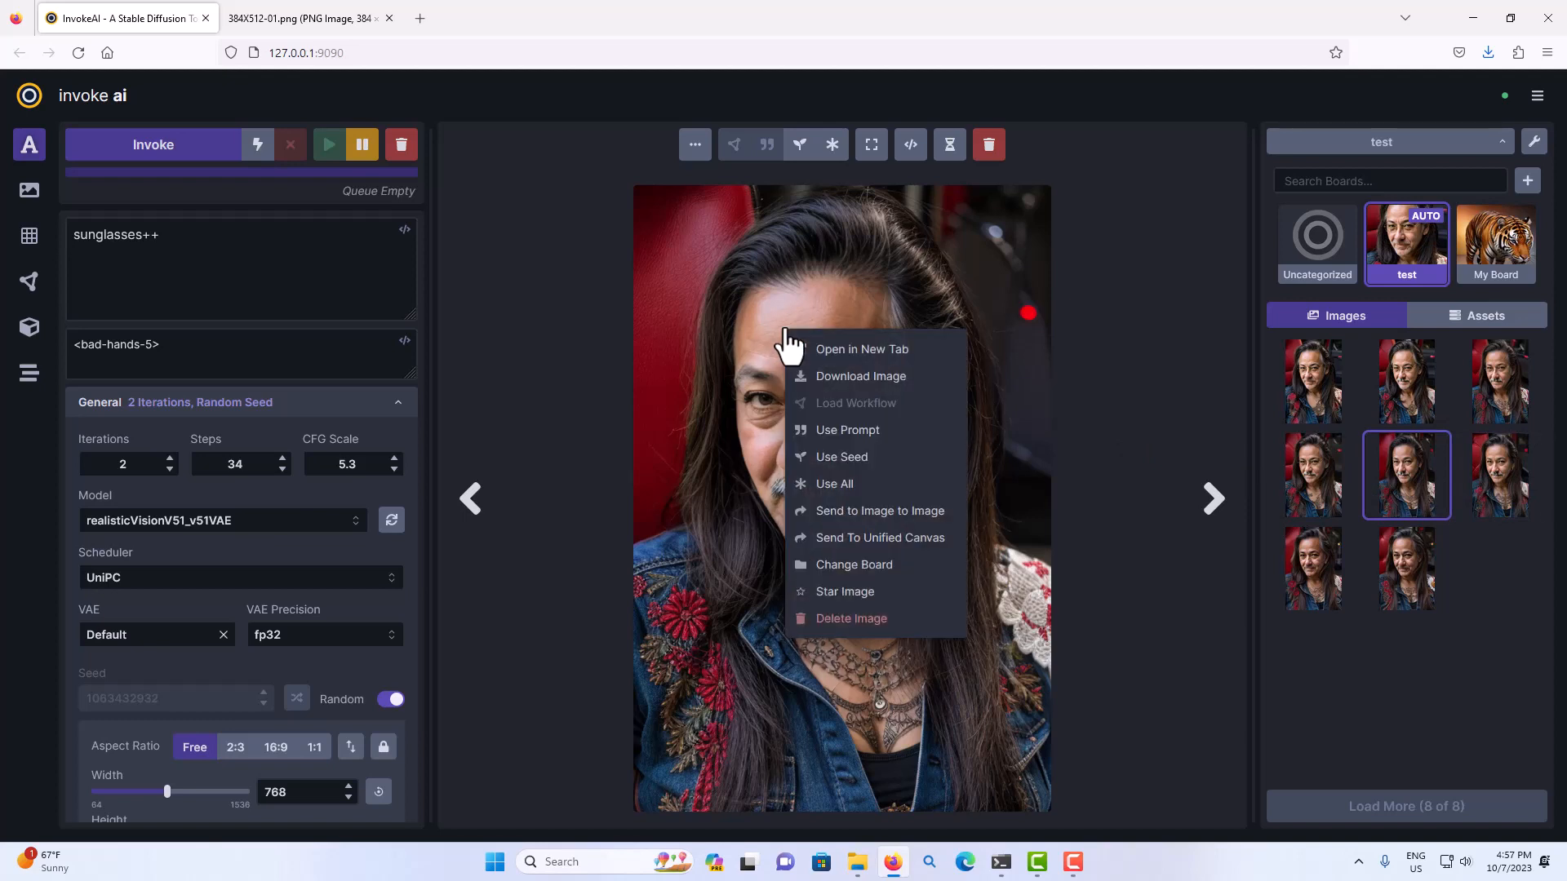
pyautogui.click(834, 380)
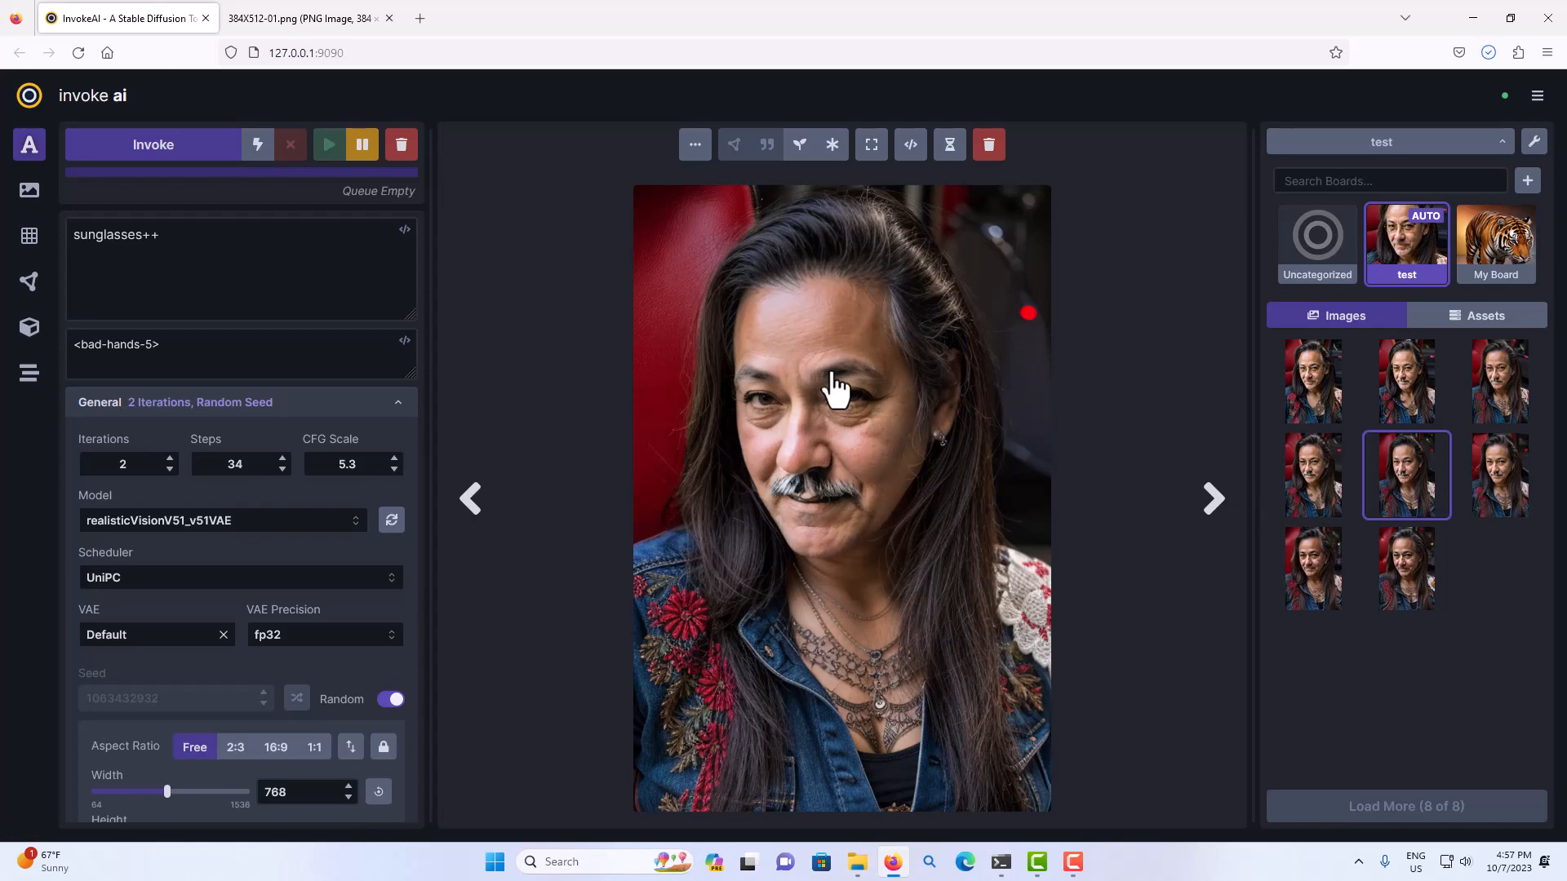
pyautogui.click(858, 862)
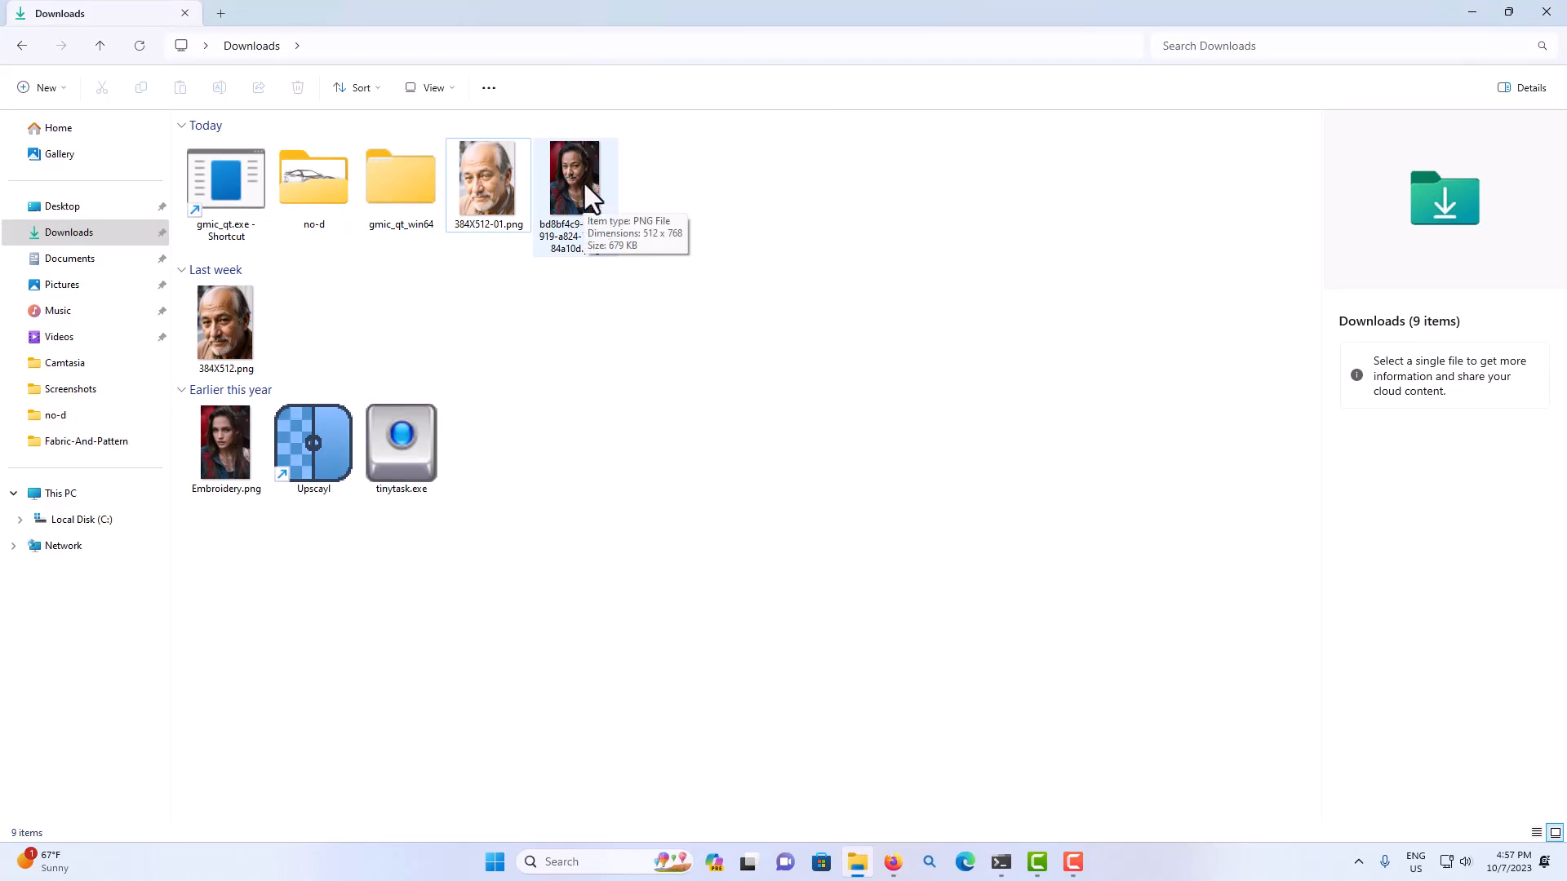
pyautogui.moveTo(585, 184); pyautogui.dragTo(235, 220)
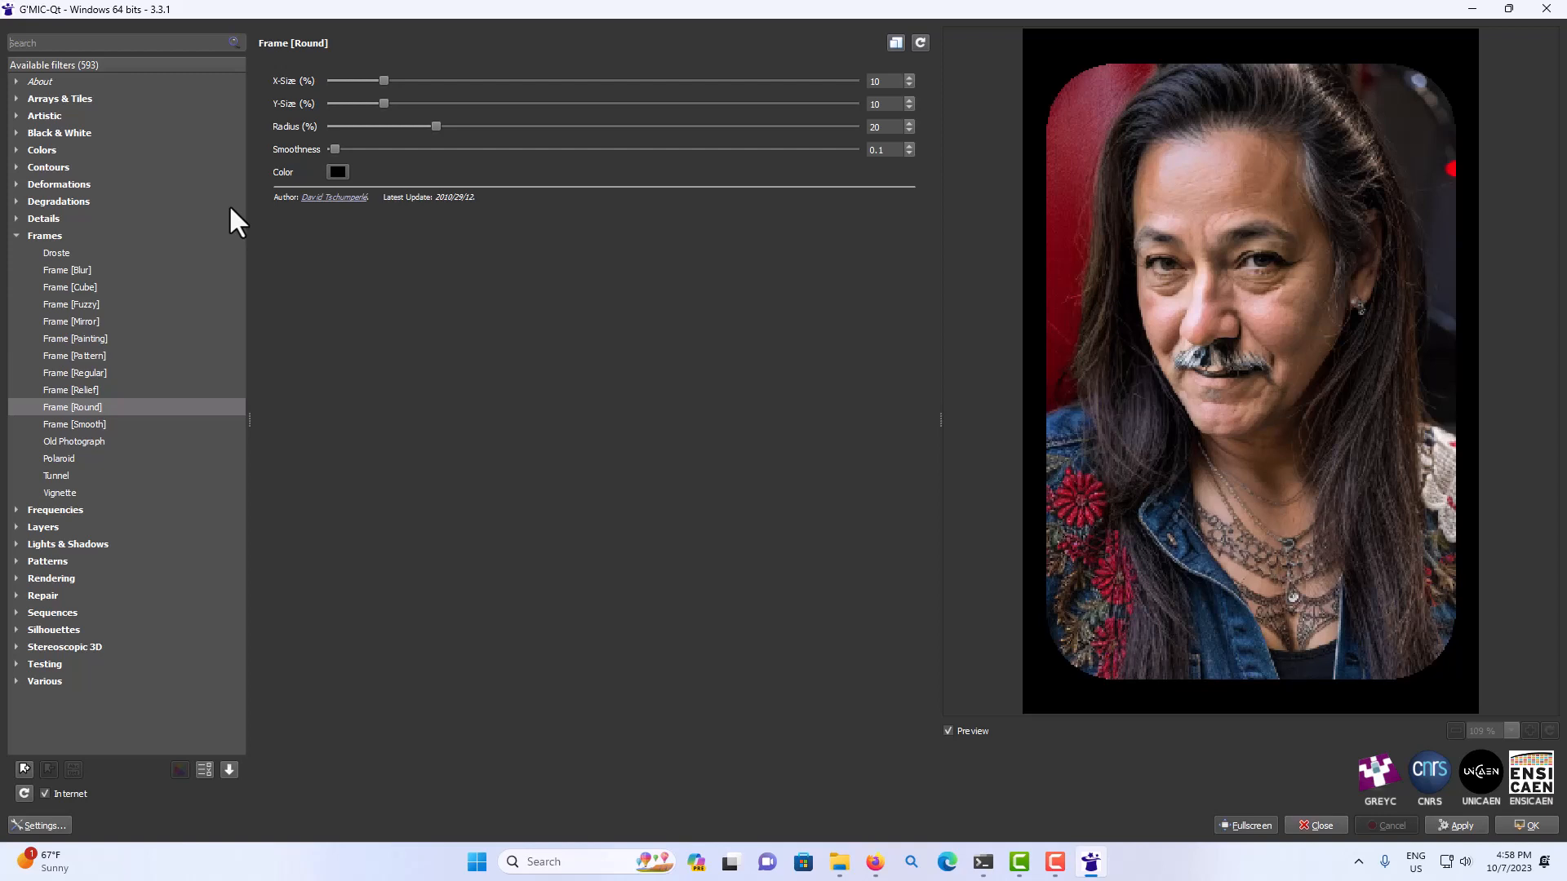
# Preview the Frame [Regular], Frame [Mirror] and Tunnel filters on the portrait.
pyautogui.click(75, 369)
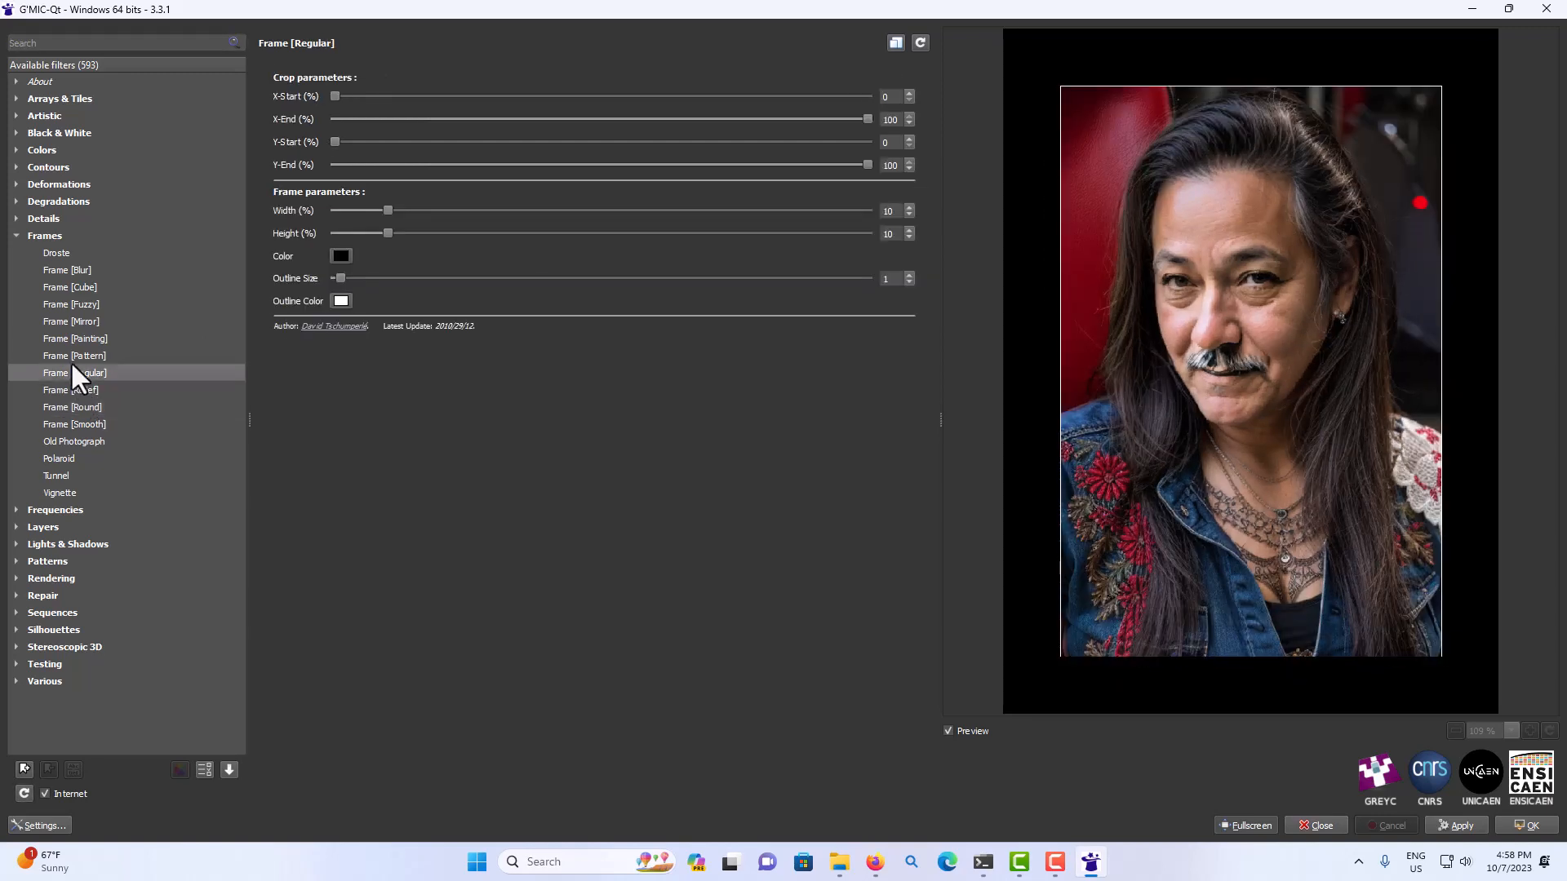
pyautogui.click(60, 320)
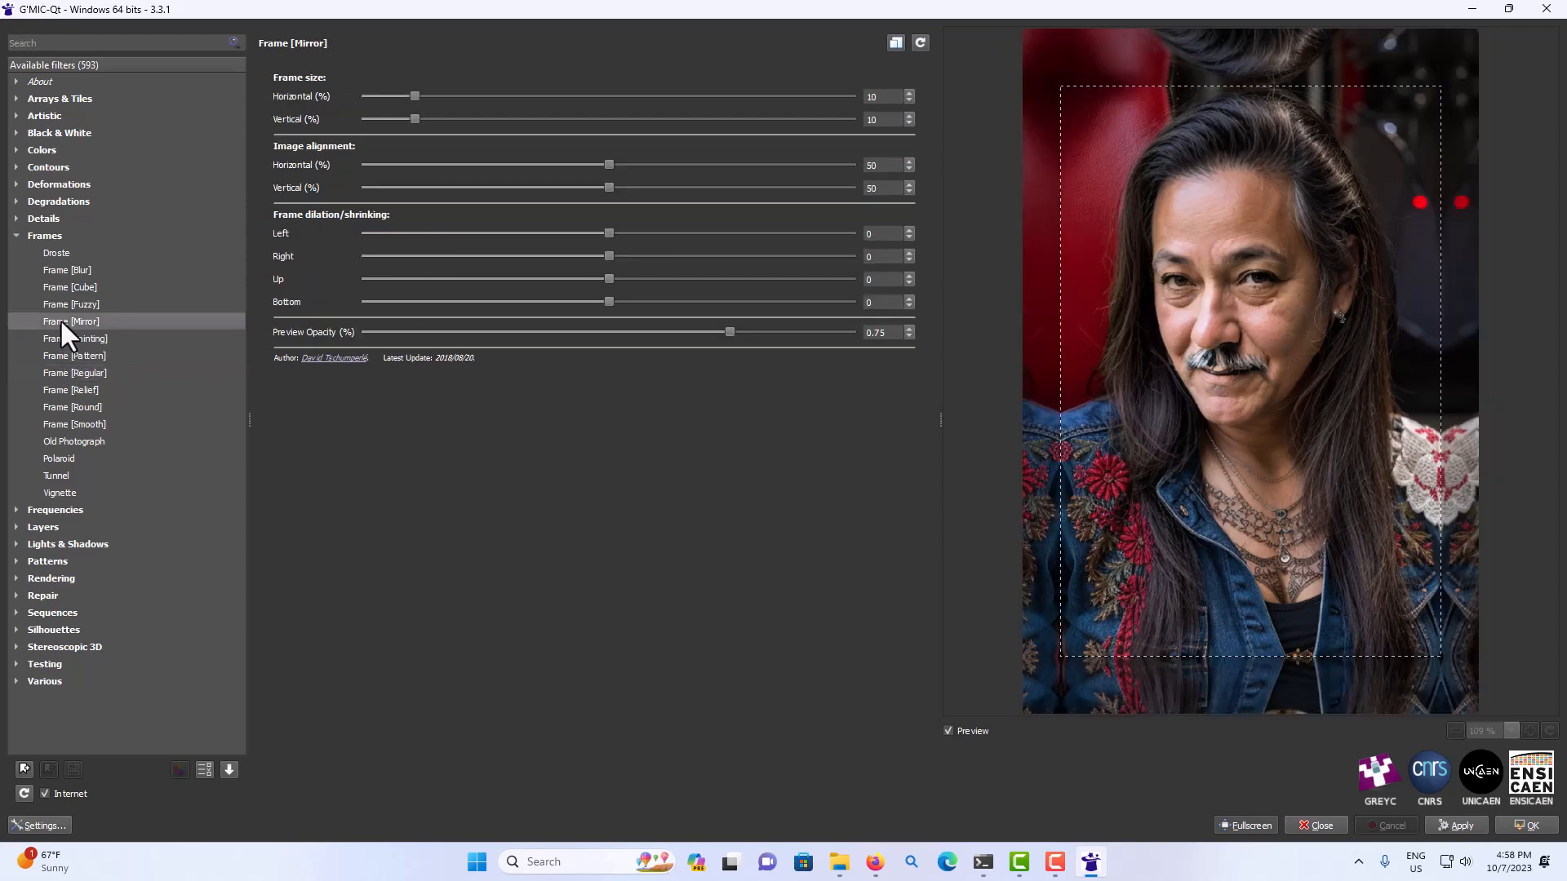
pyautogui.click(66, 475)
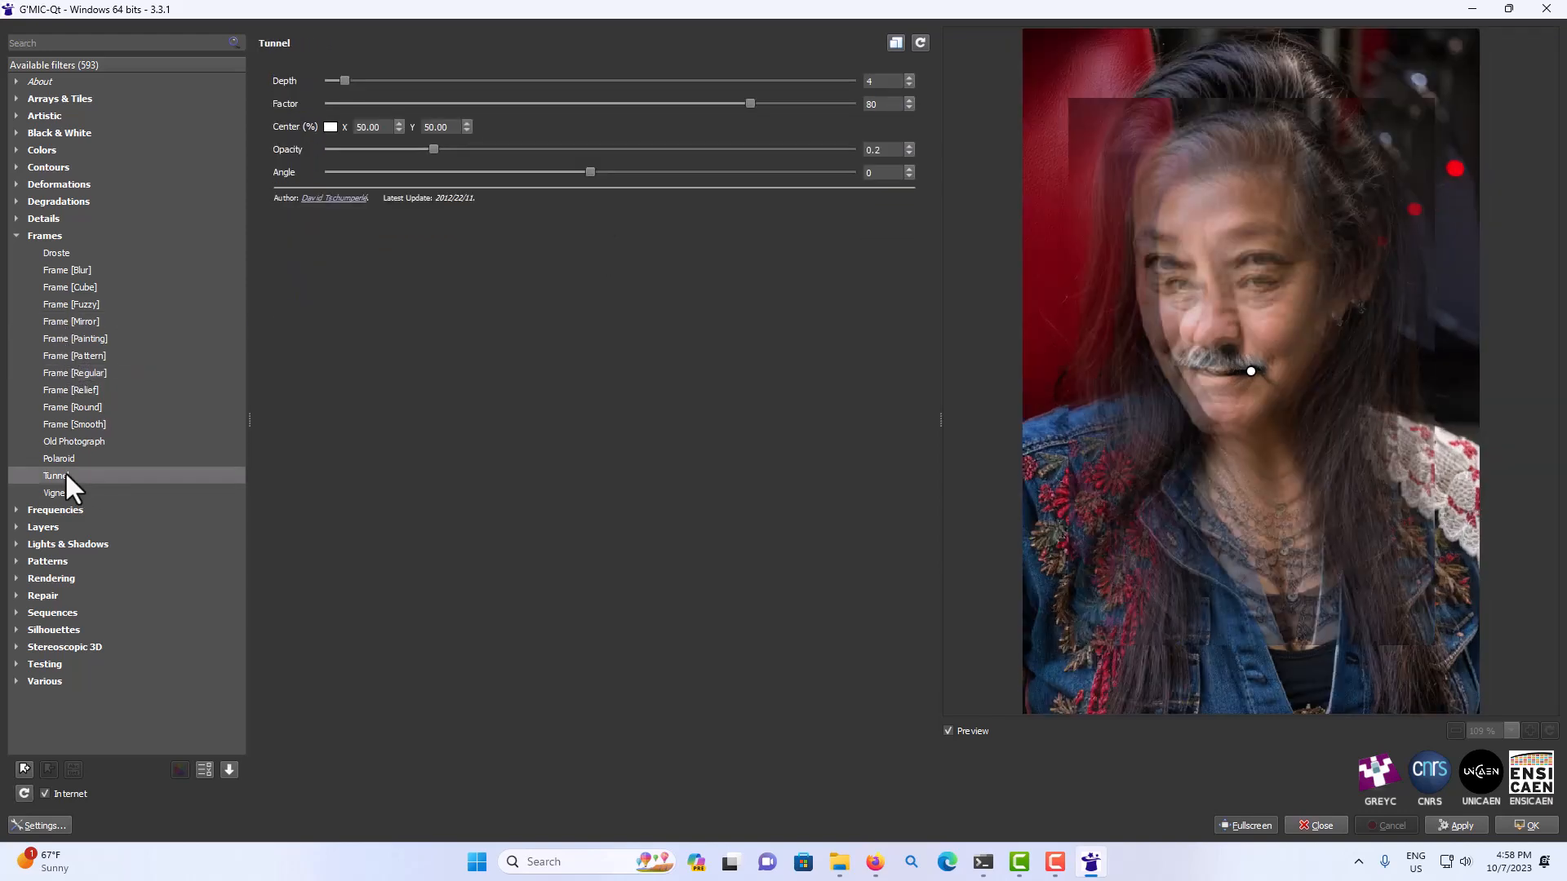
# Choose the Old Photograph filter with Vignette Strength 152.74 and Vignette Max Radius 69.4, and compare the preview with the original portrait.
pyautogui.click(51, 443)
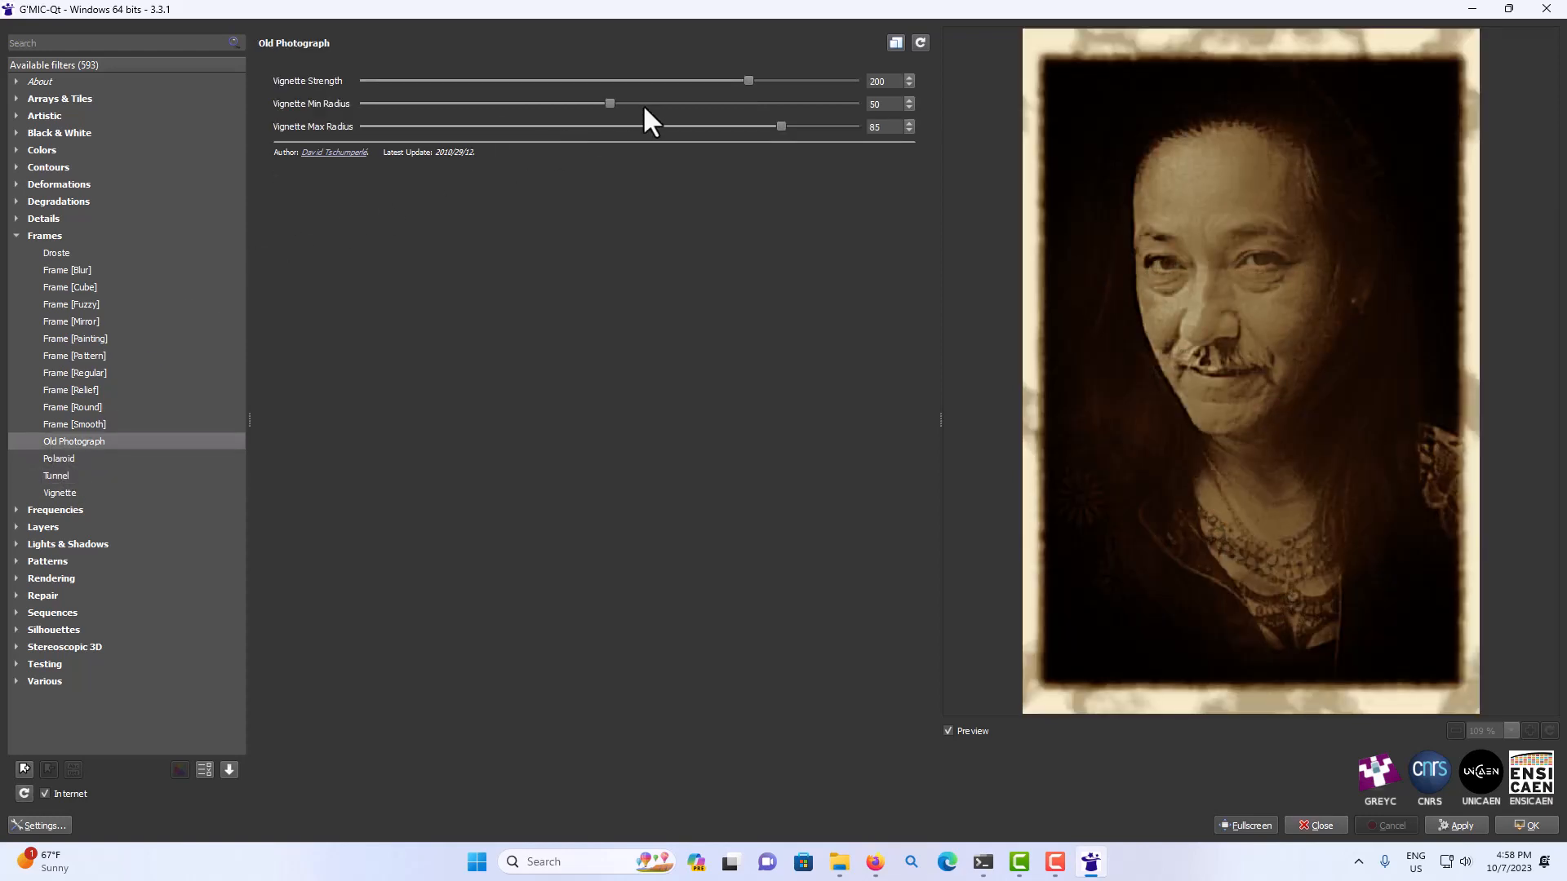
pyautogui.moveTo(744, 81); pyautogui.dragTo(656, 80)
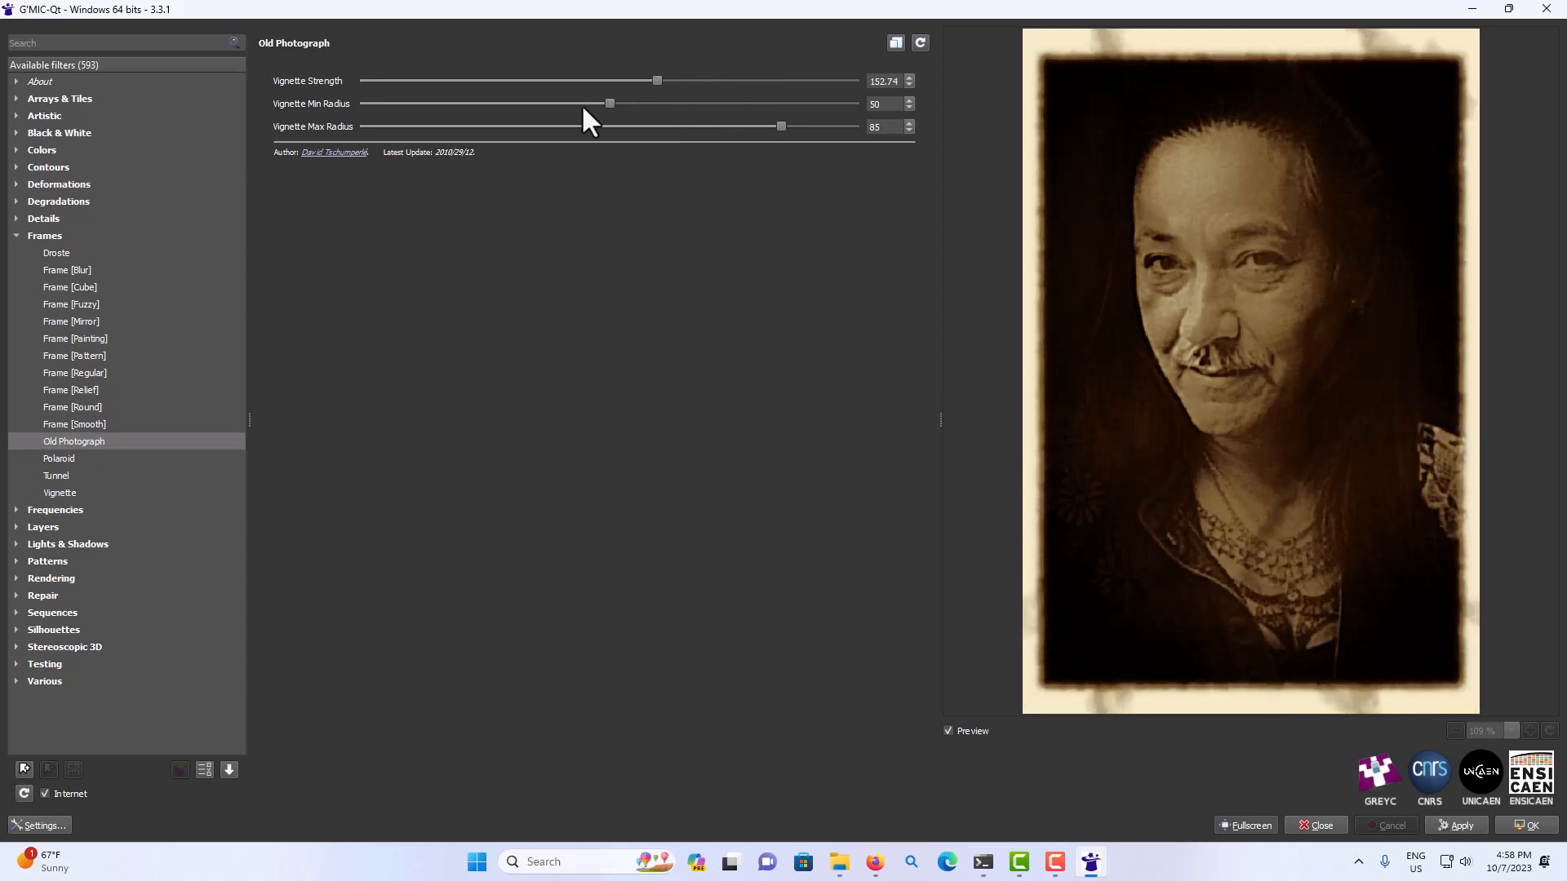
pyautogui.moveTo(781, 126); pyautogui.dragTo(707, 126)
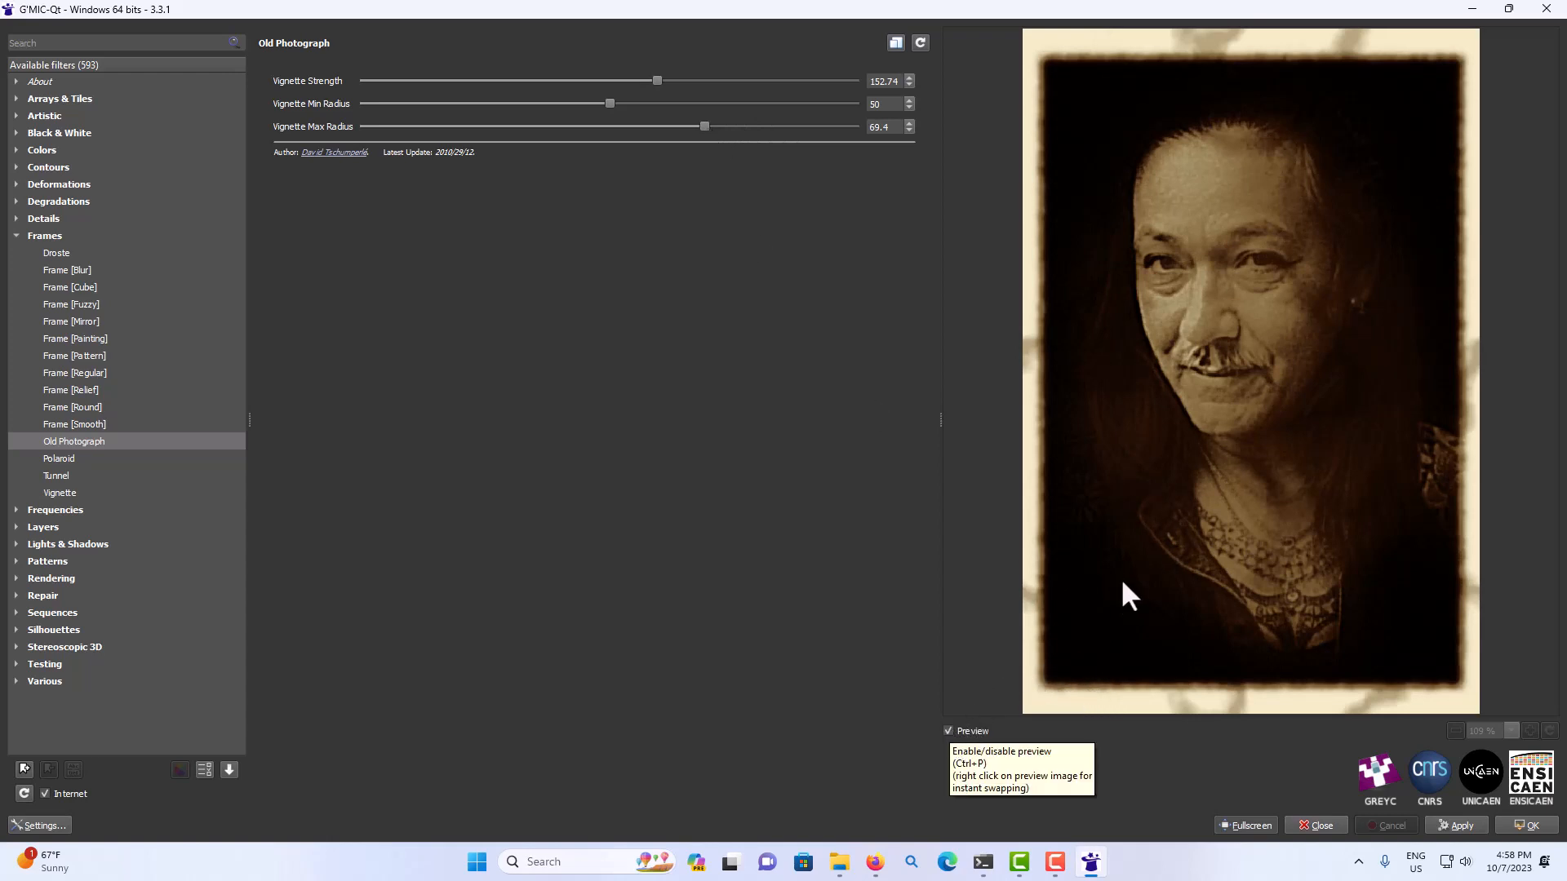
pyautogui.click(948, 732)
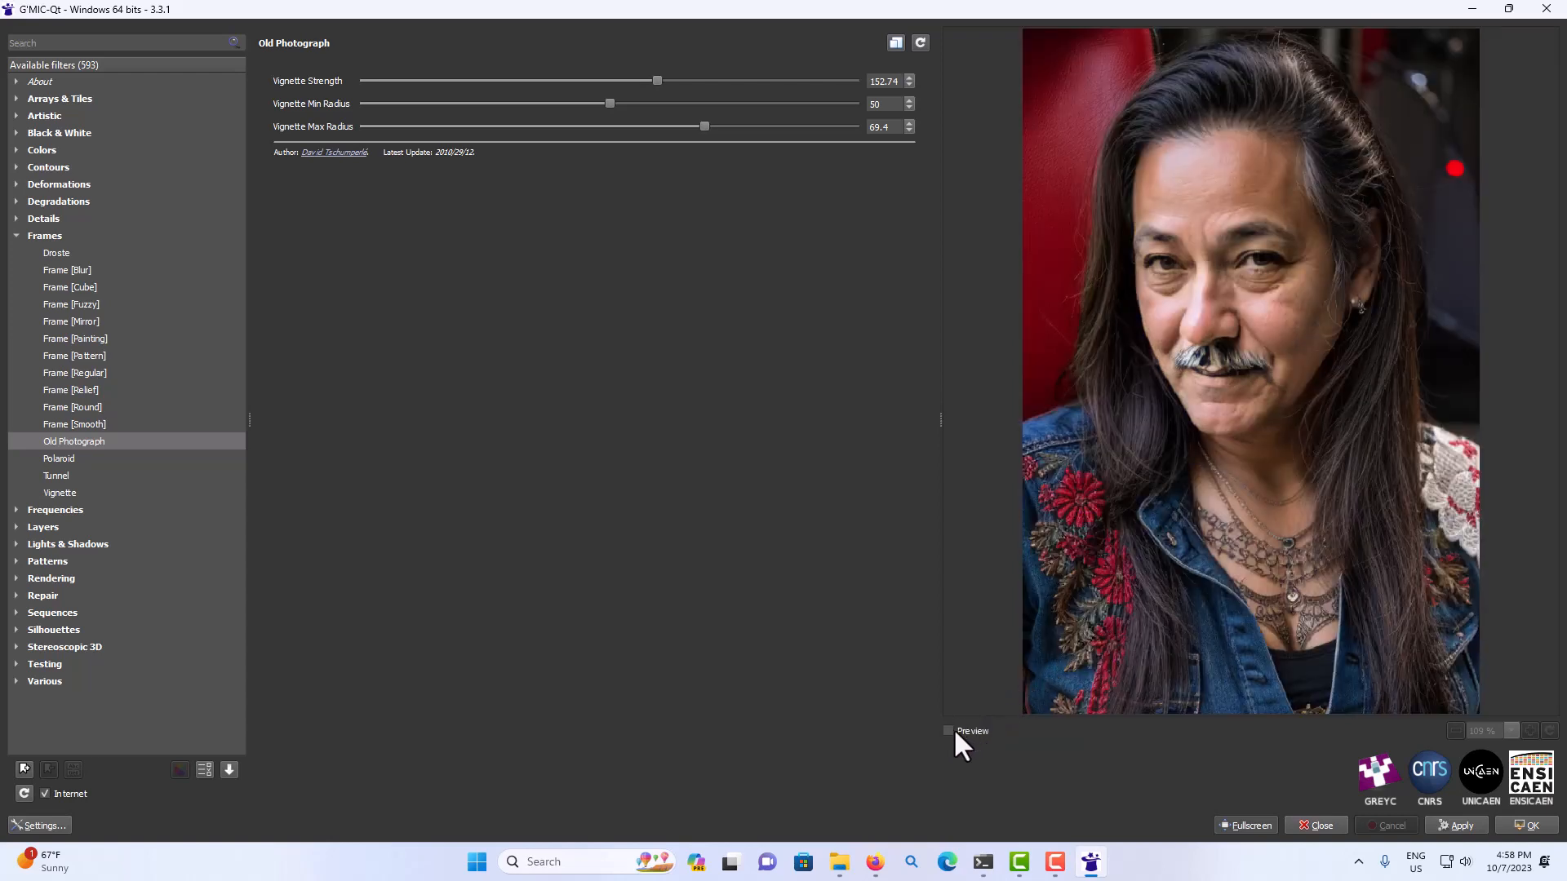
pyautogui.click(949, 730)
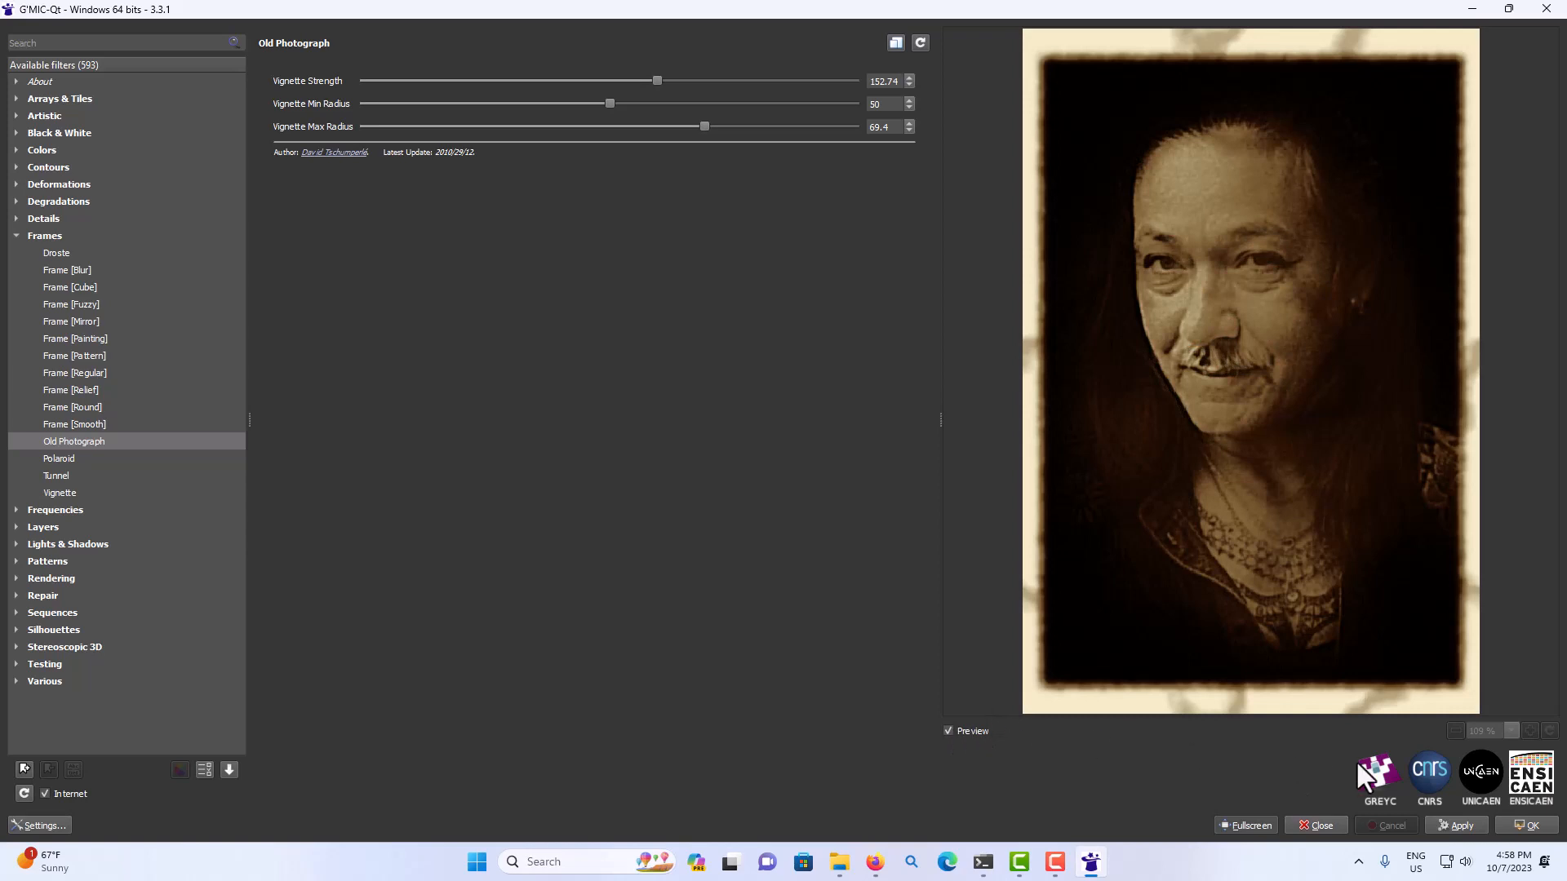
# Apply the filter, save the output in Downloads as bd8bf4c9-443a-4919-a824-73baa984a10d-01.png, and close G'MIC-Qt.
pyautogui.click(1457, 825)
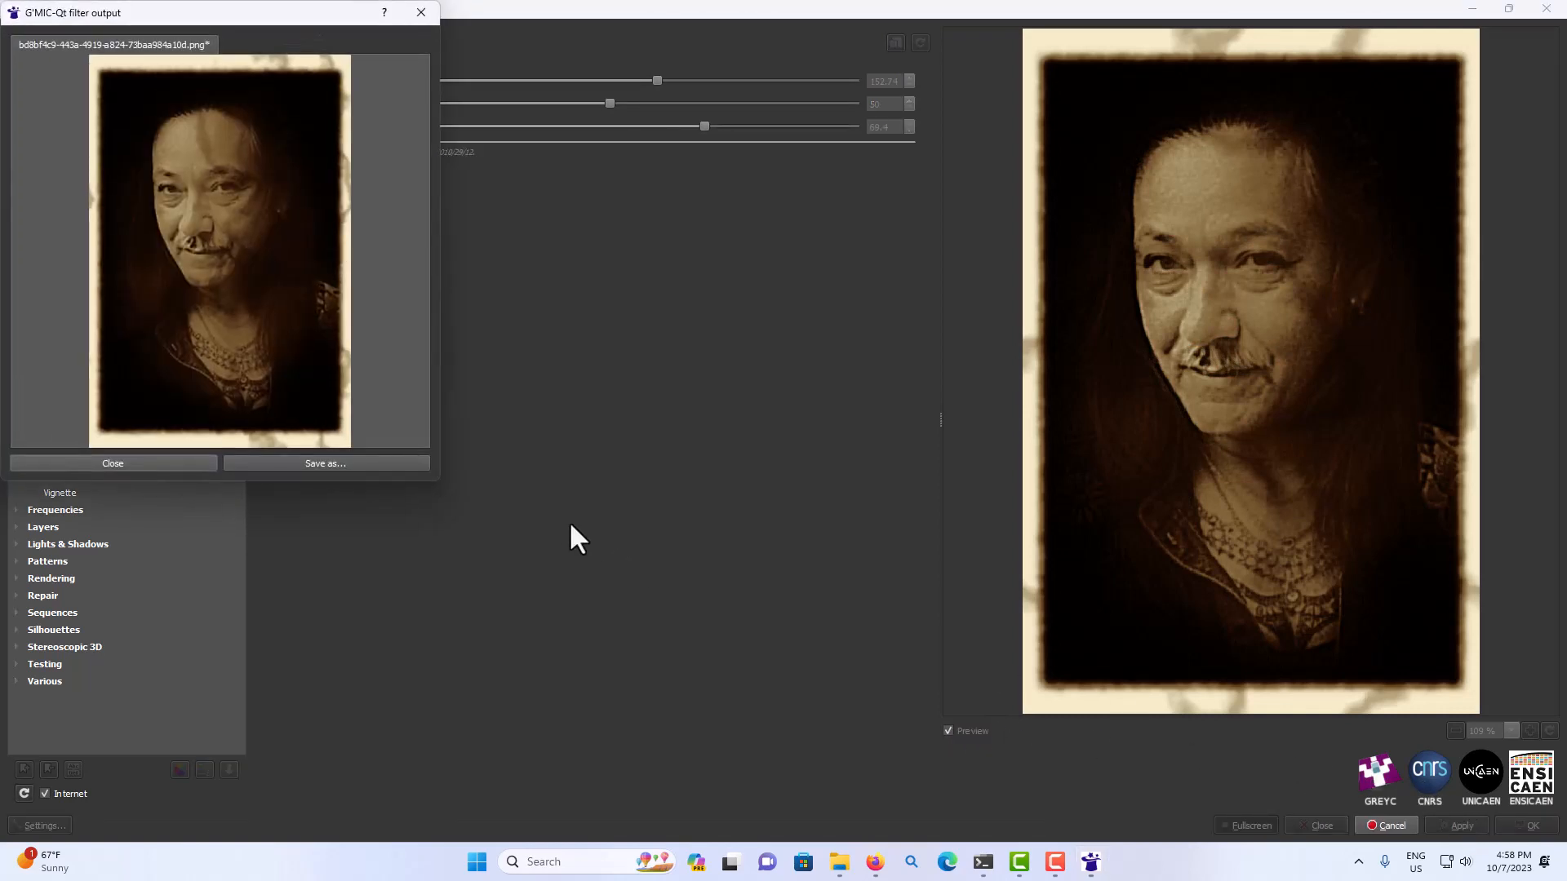
pyautogui.click(404, 458)
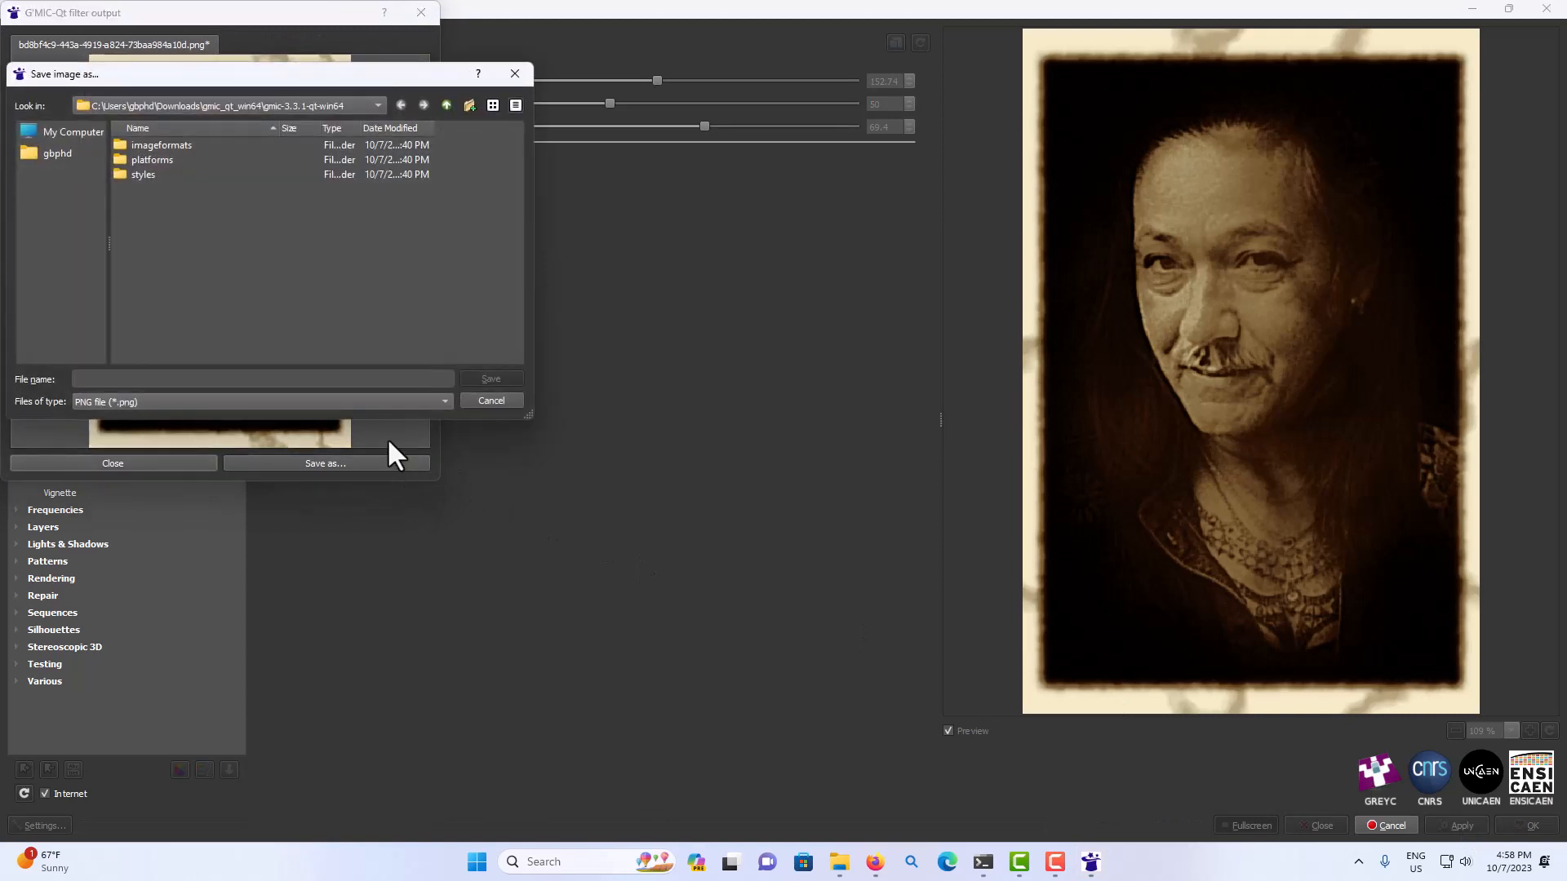
pyautogui.click(273, 106)
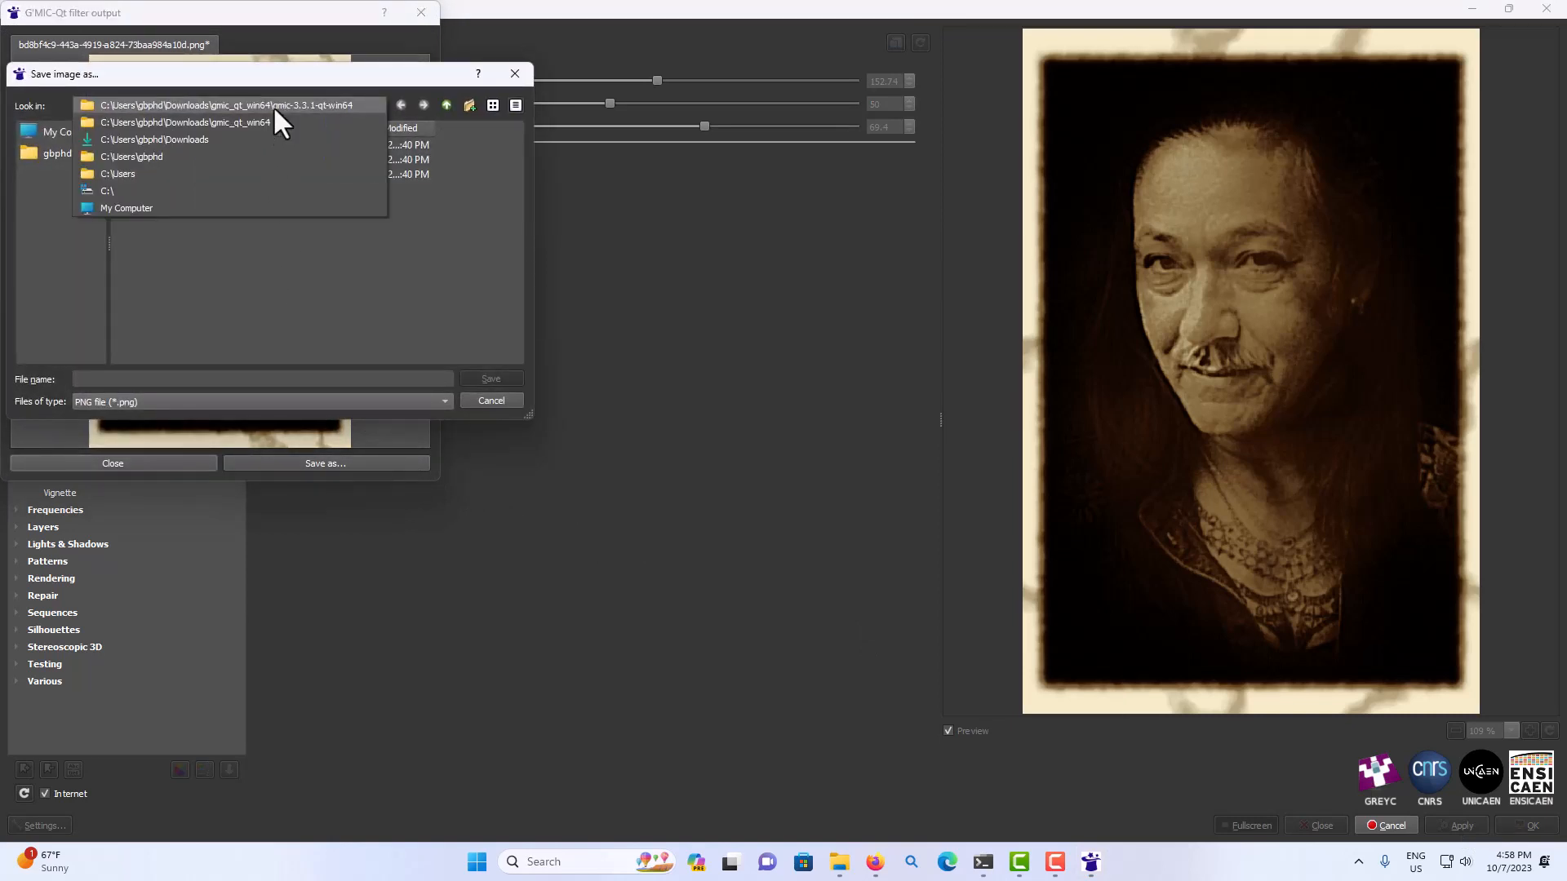
pyautogui.click(157, 140)
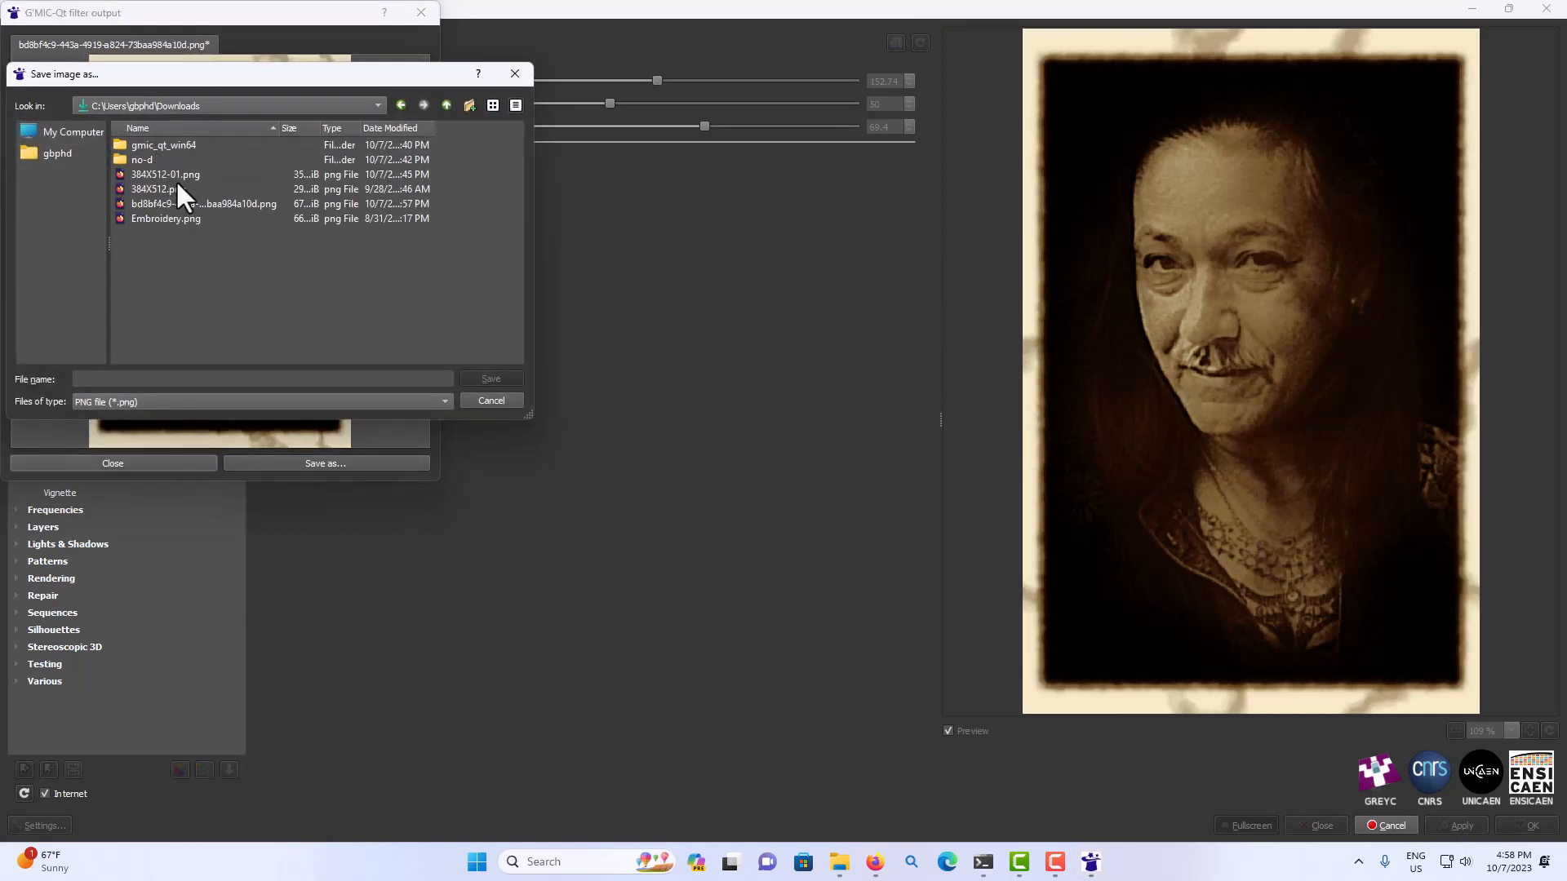
pyautogui.click(213, 203)
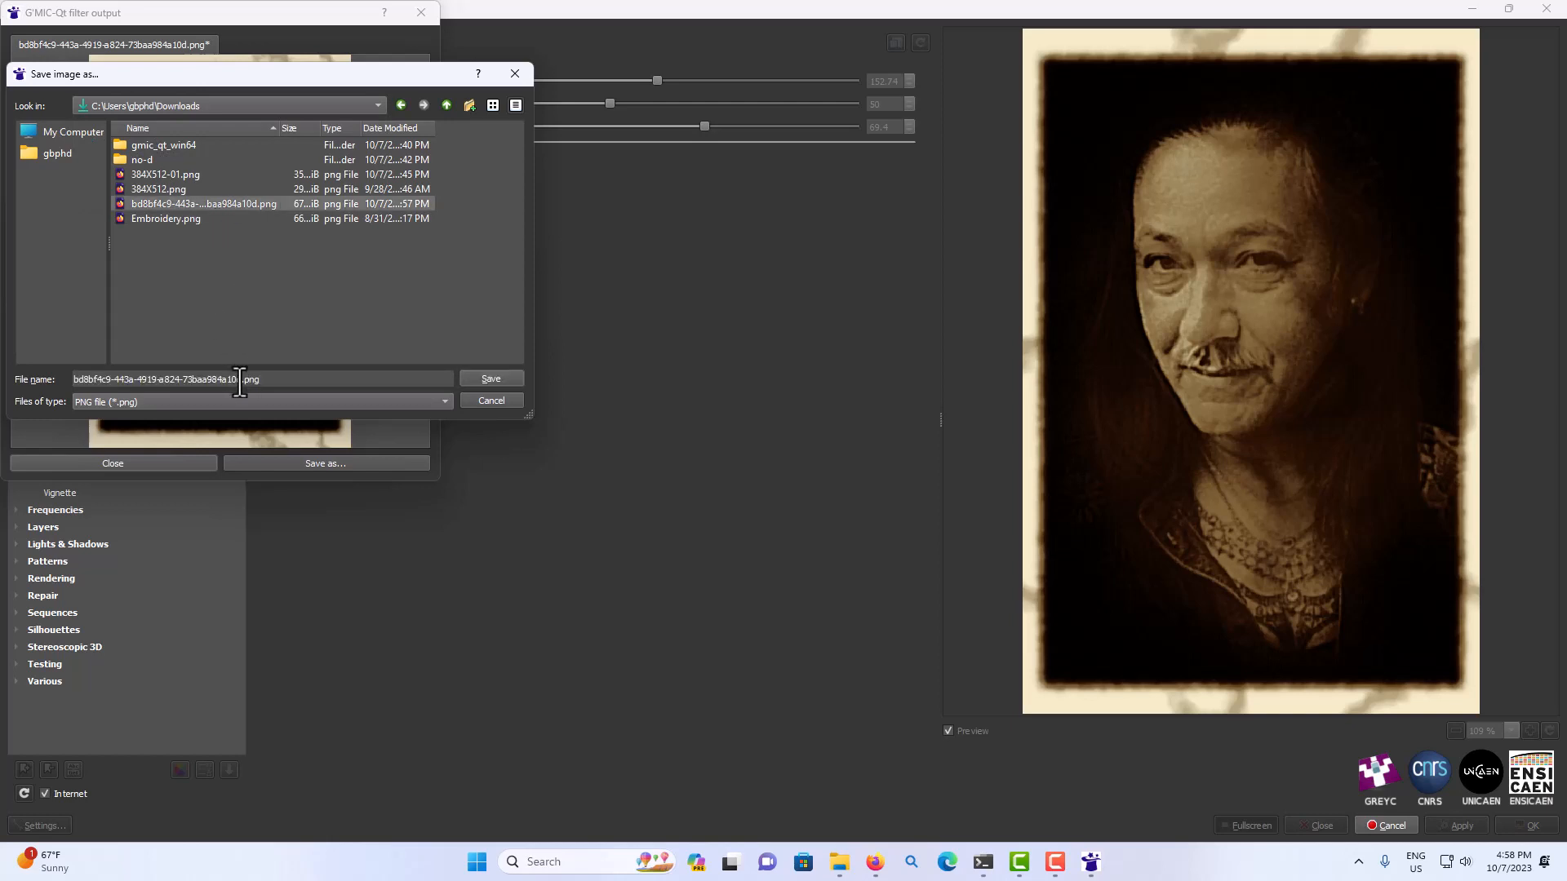
pyautogui.click(240, 379)
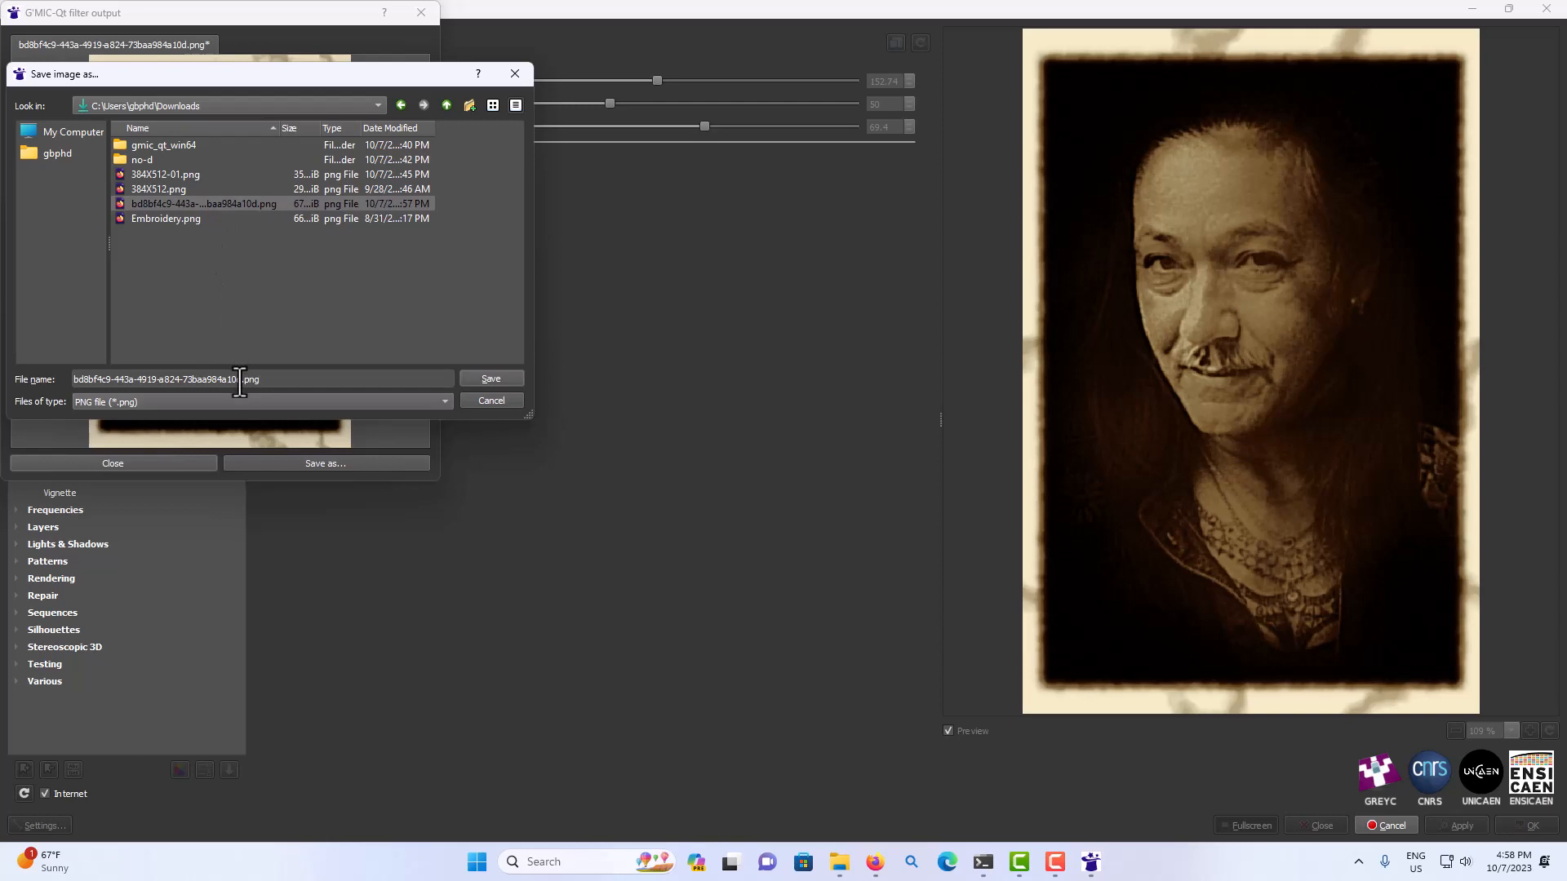
pyautogui.write('-')
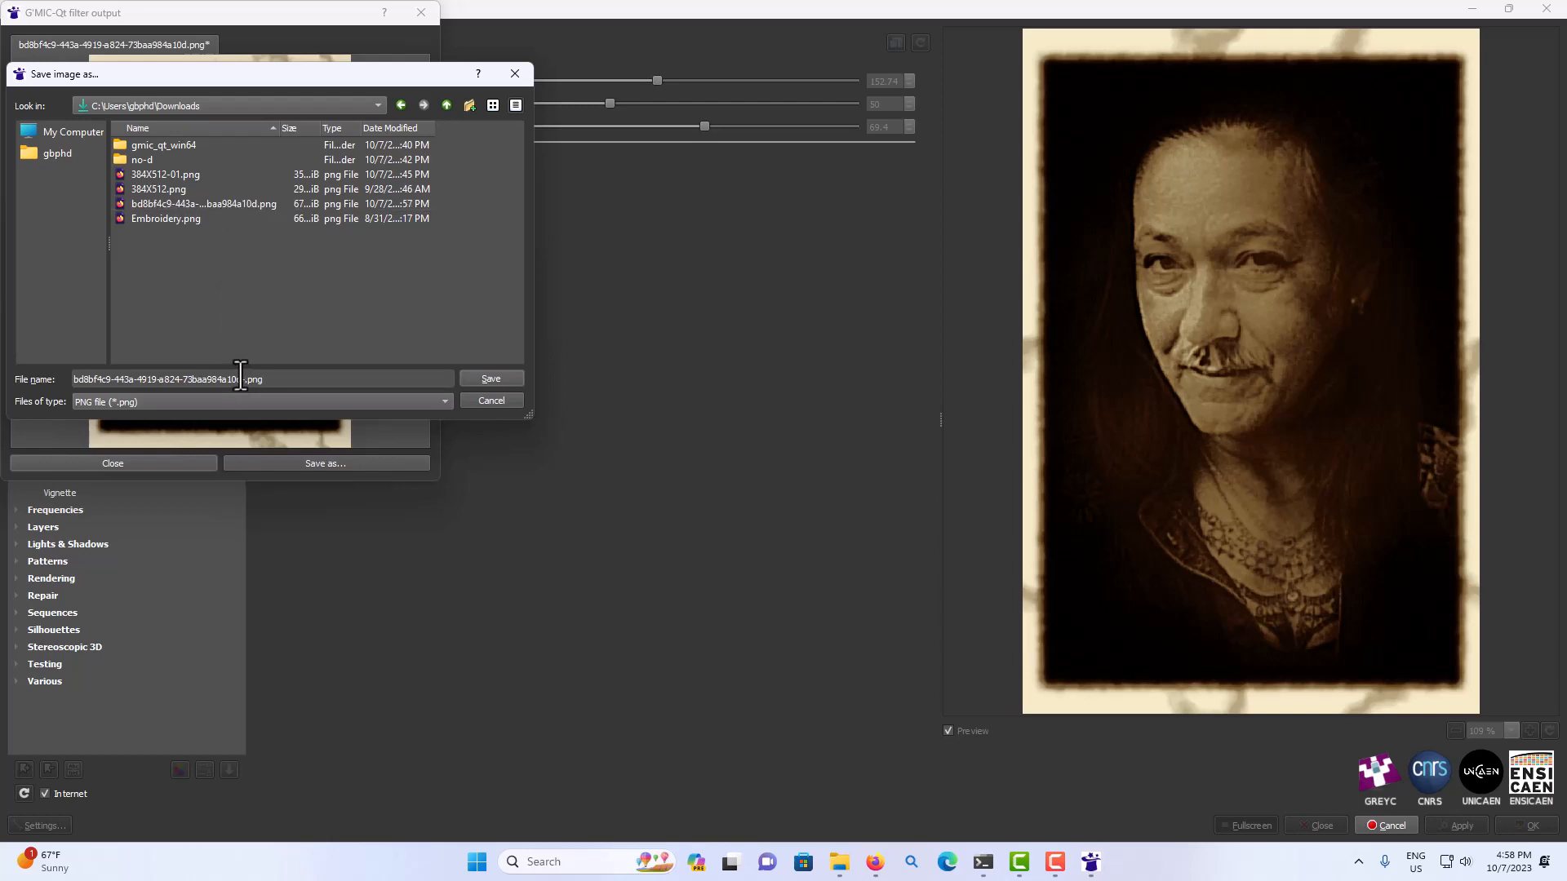
pyautogui.write('01')
pyautogui.click(491, 380)
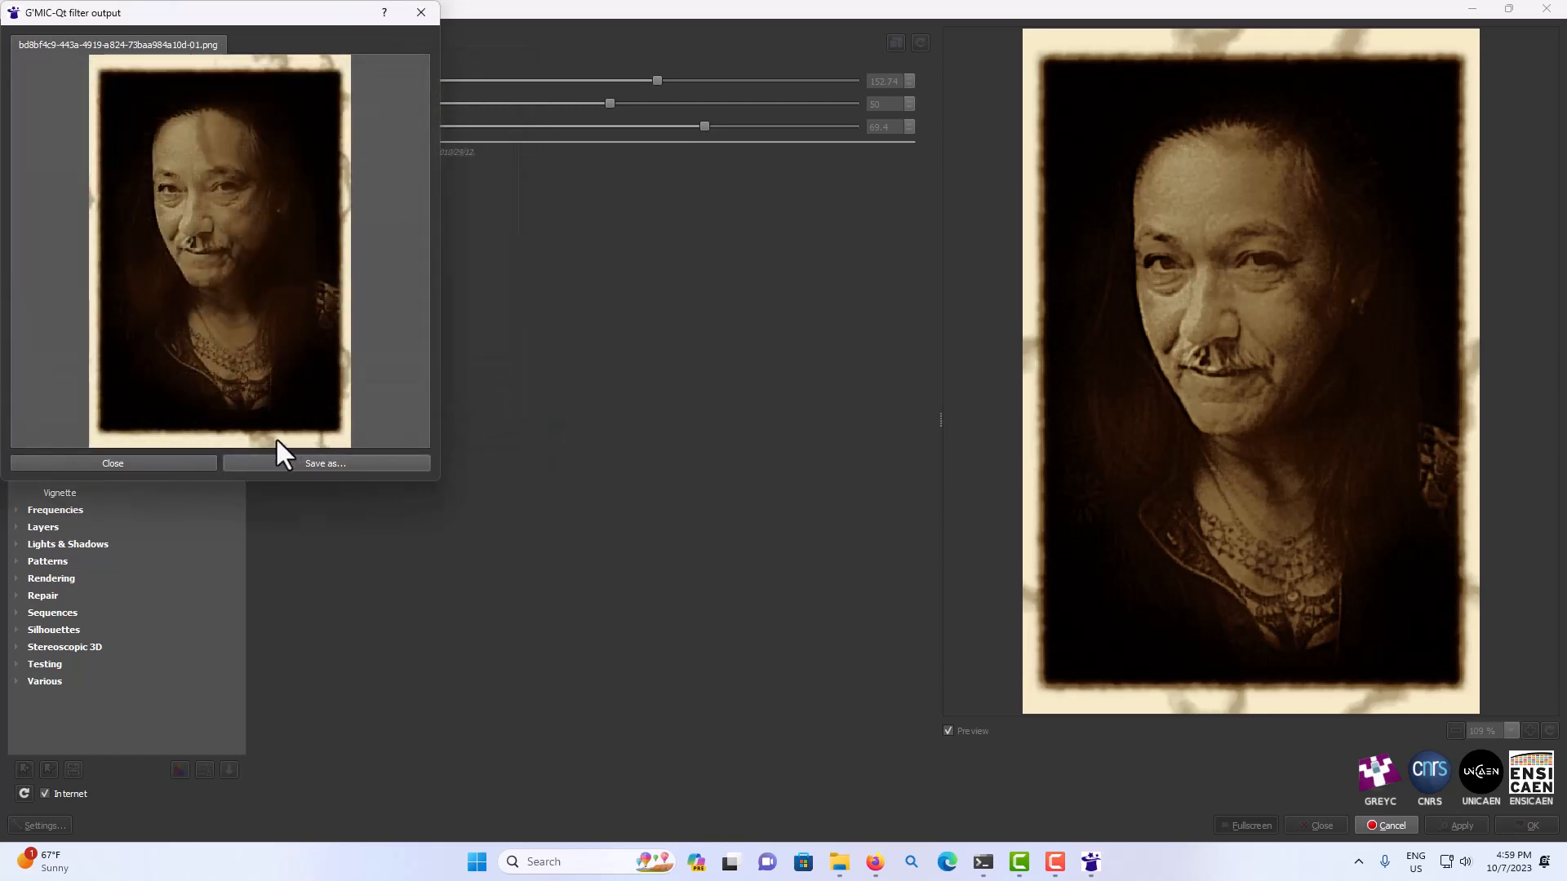
pyautogui.click(209, 460)
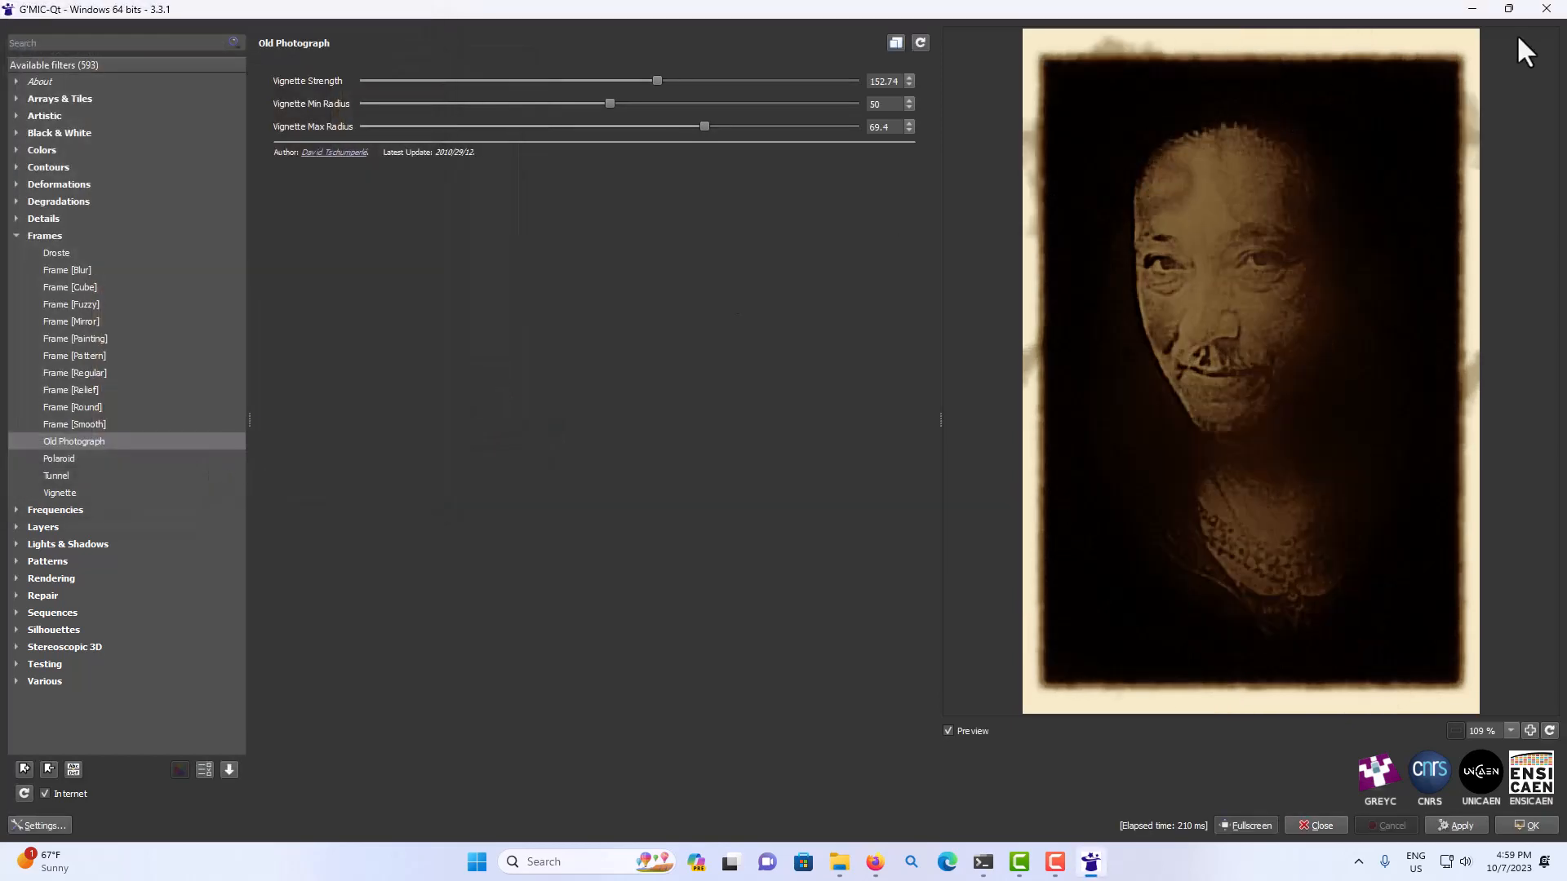
pyautogui.click(1547, 9)
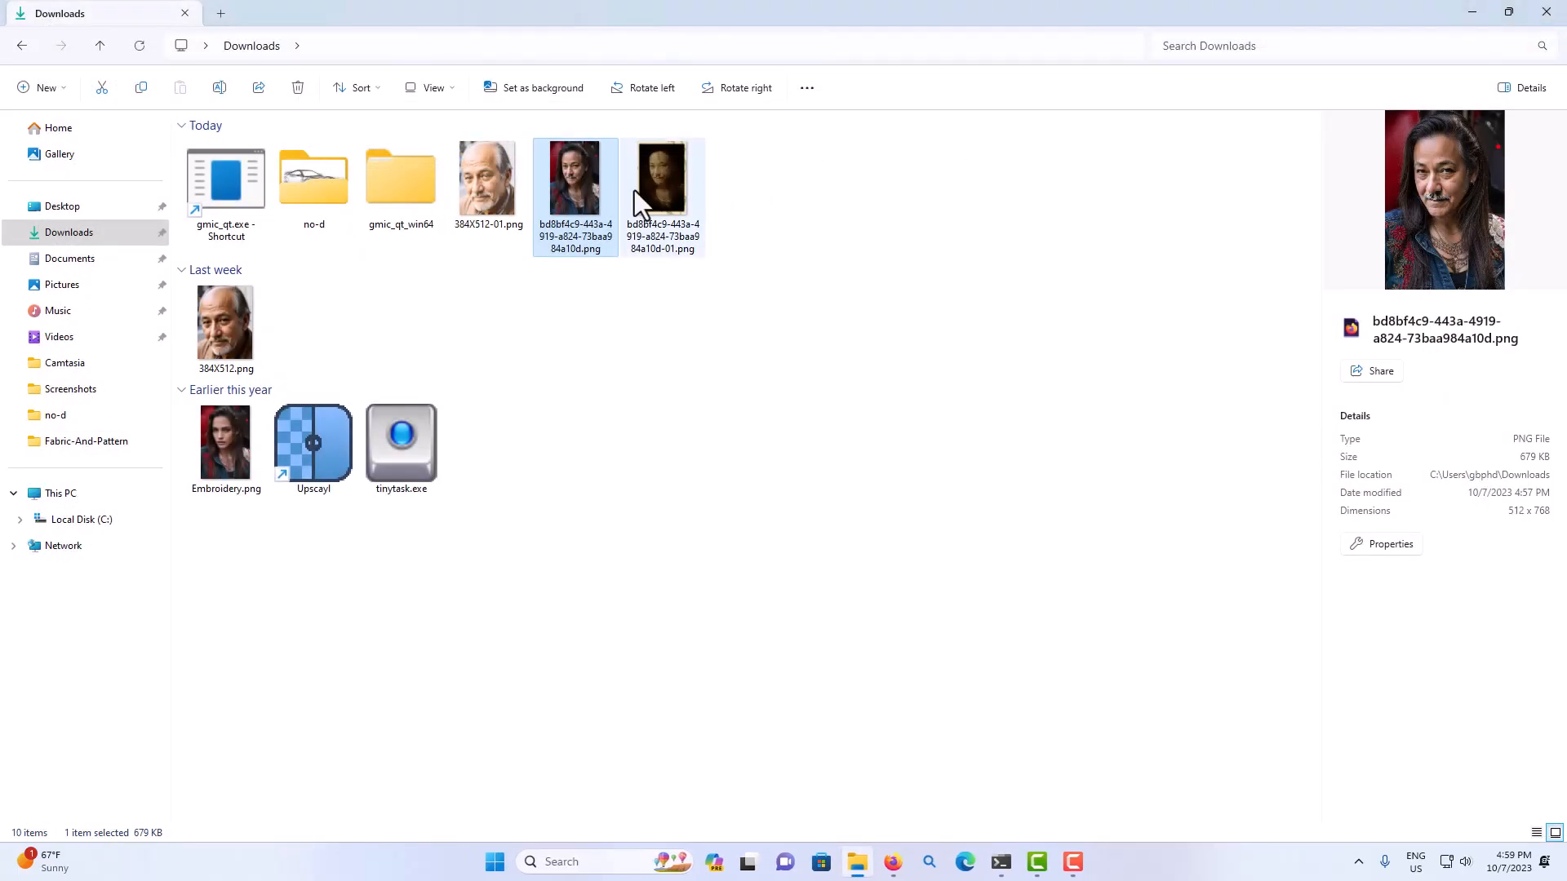
# Show the Downloads folder with extra large icons and compare the old-photograph version with the other portraits.
pyautogui.rightClick(789, 231)
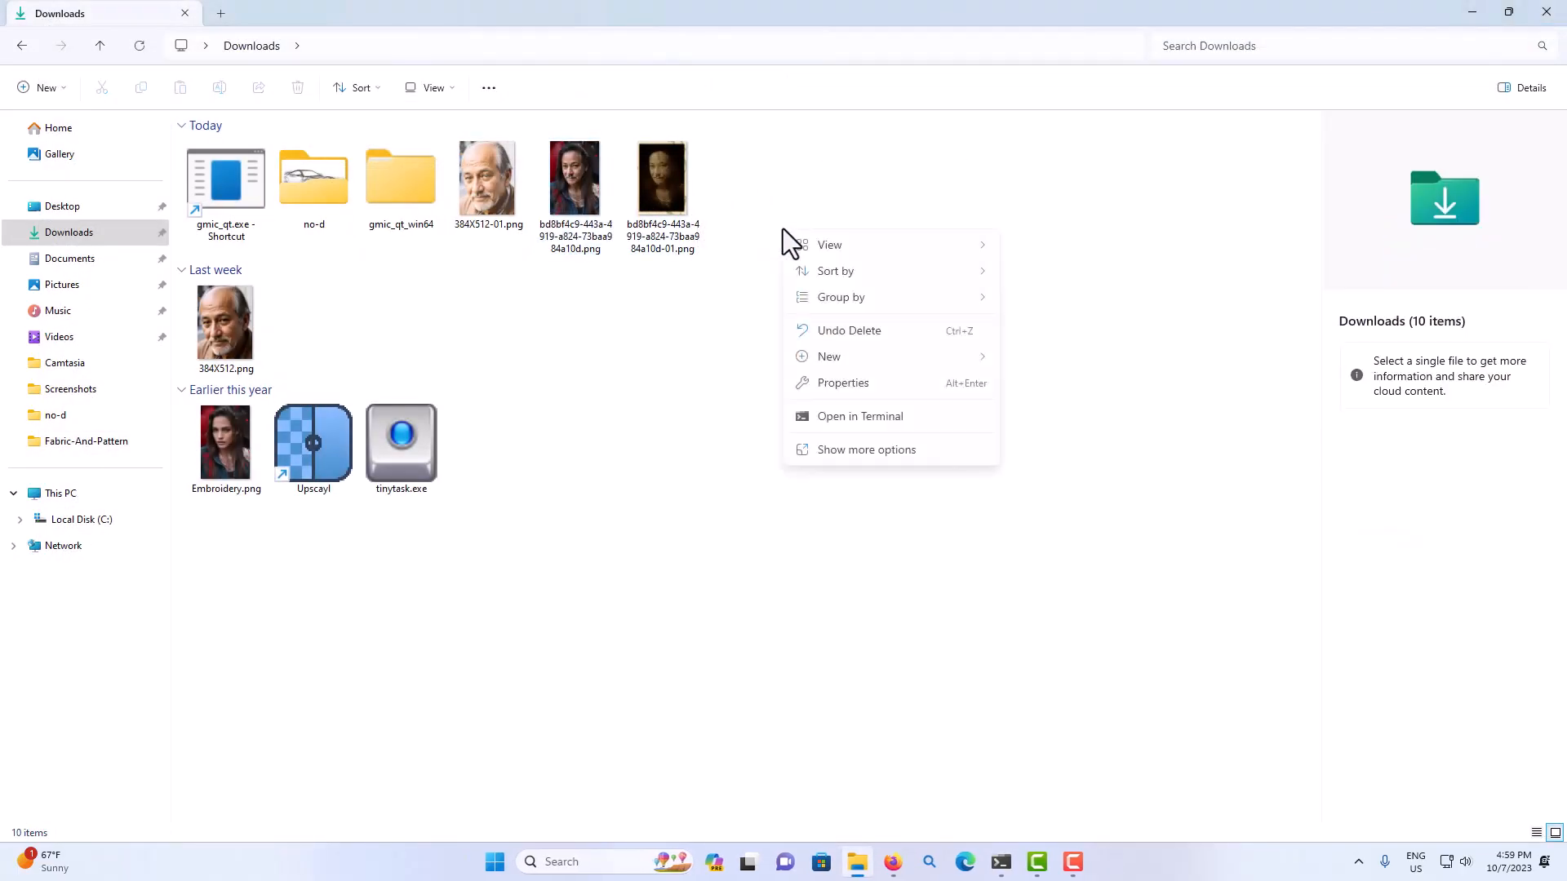
pyautogui.moveTo(808, 238)
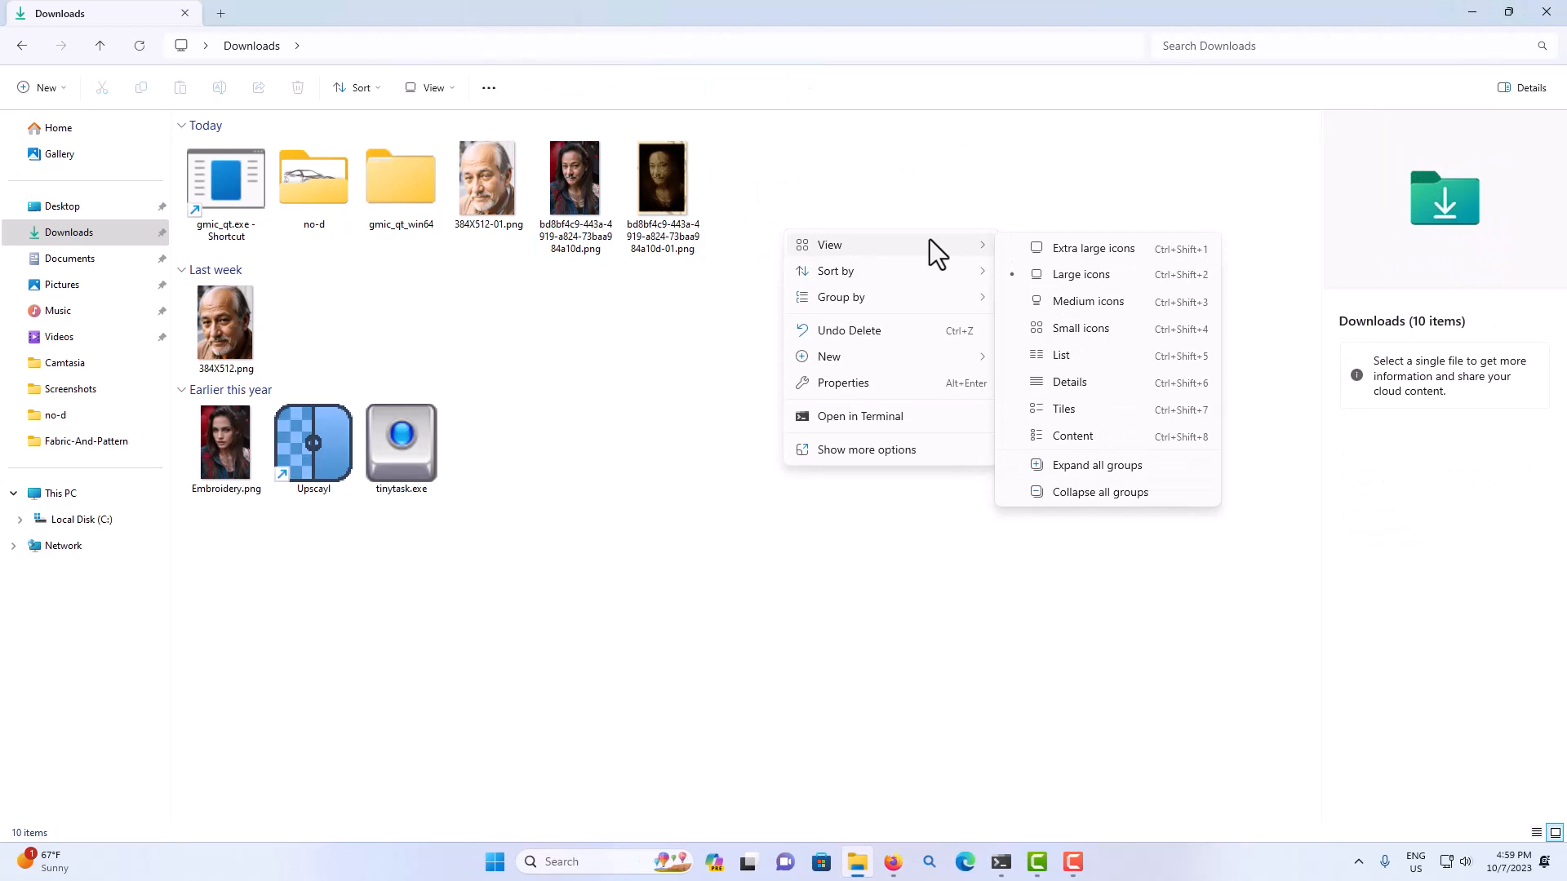
pyautogui.click(1056, 256)
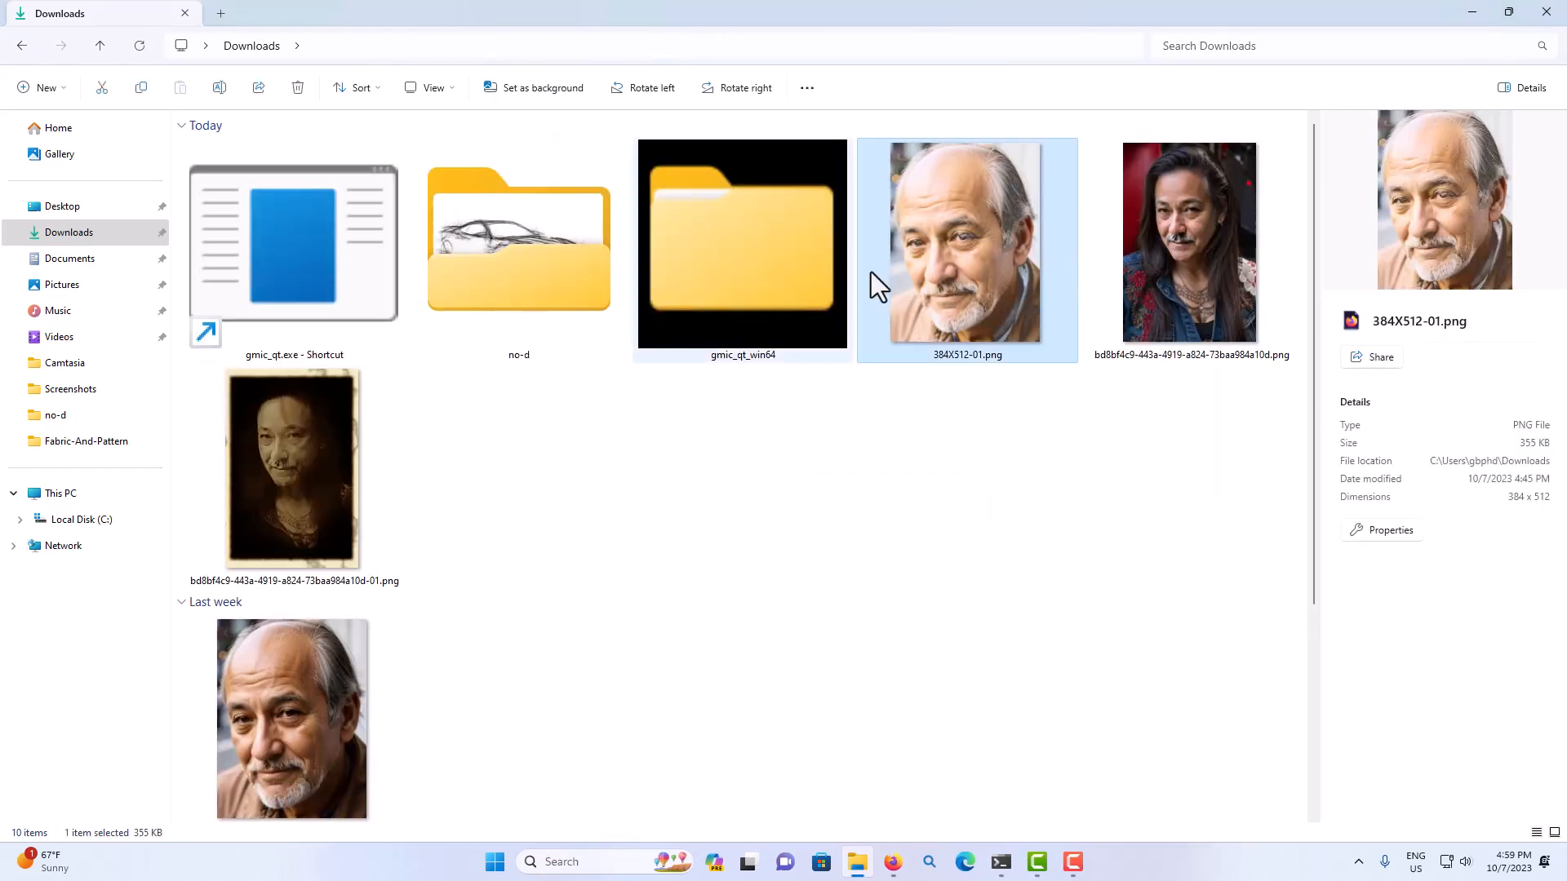
pyautogui.moveTo(332, 432)
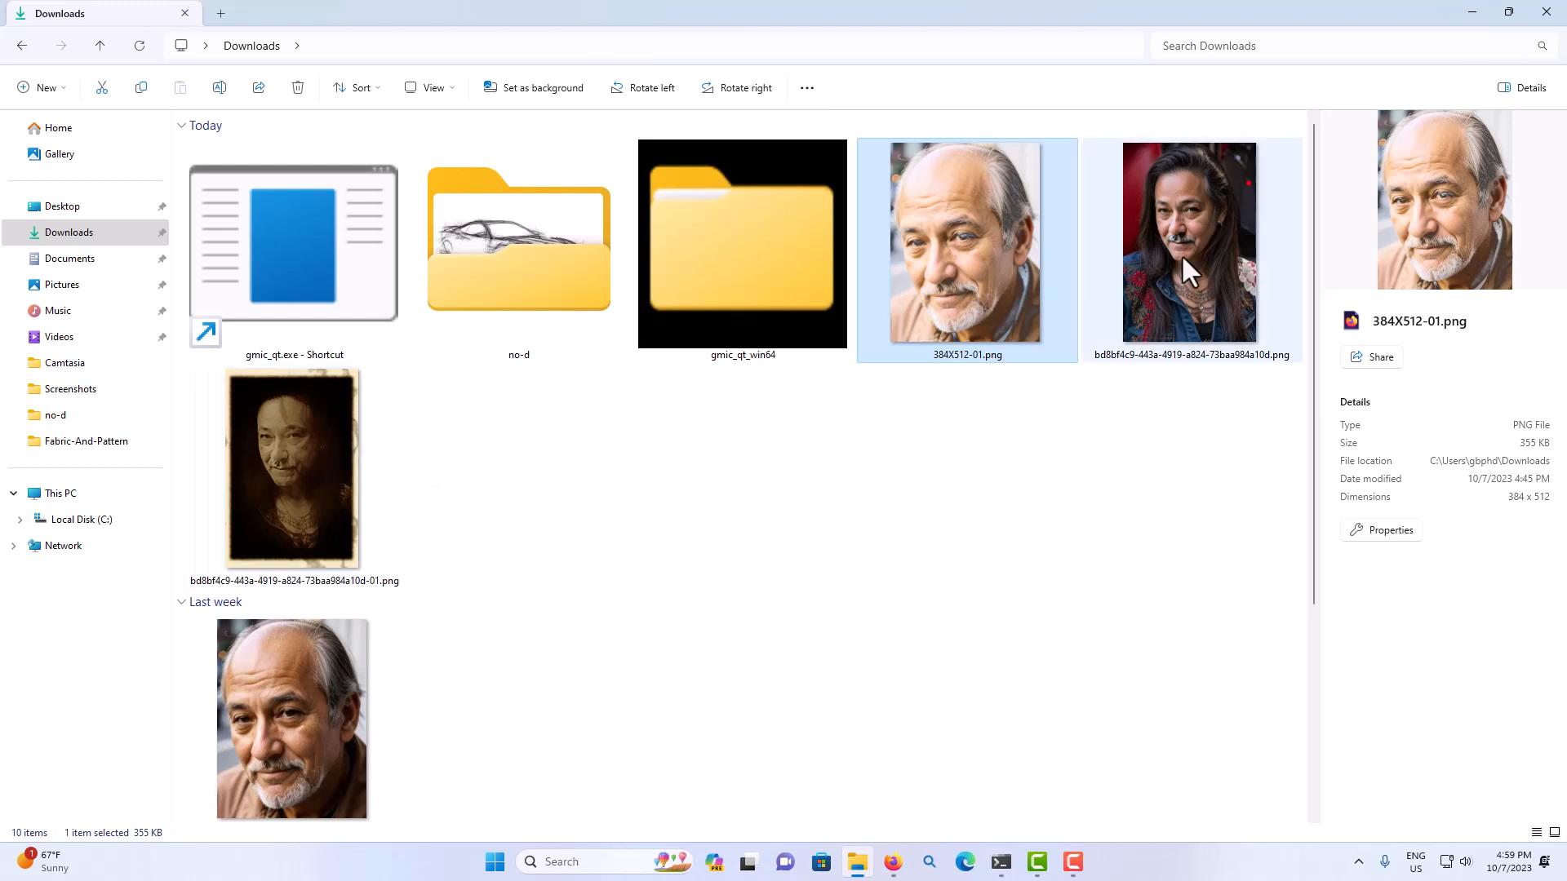
pyautogui.moveTo(1181, 254)
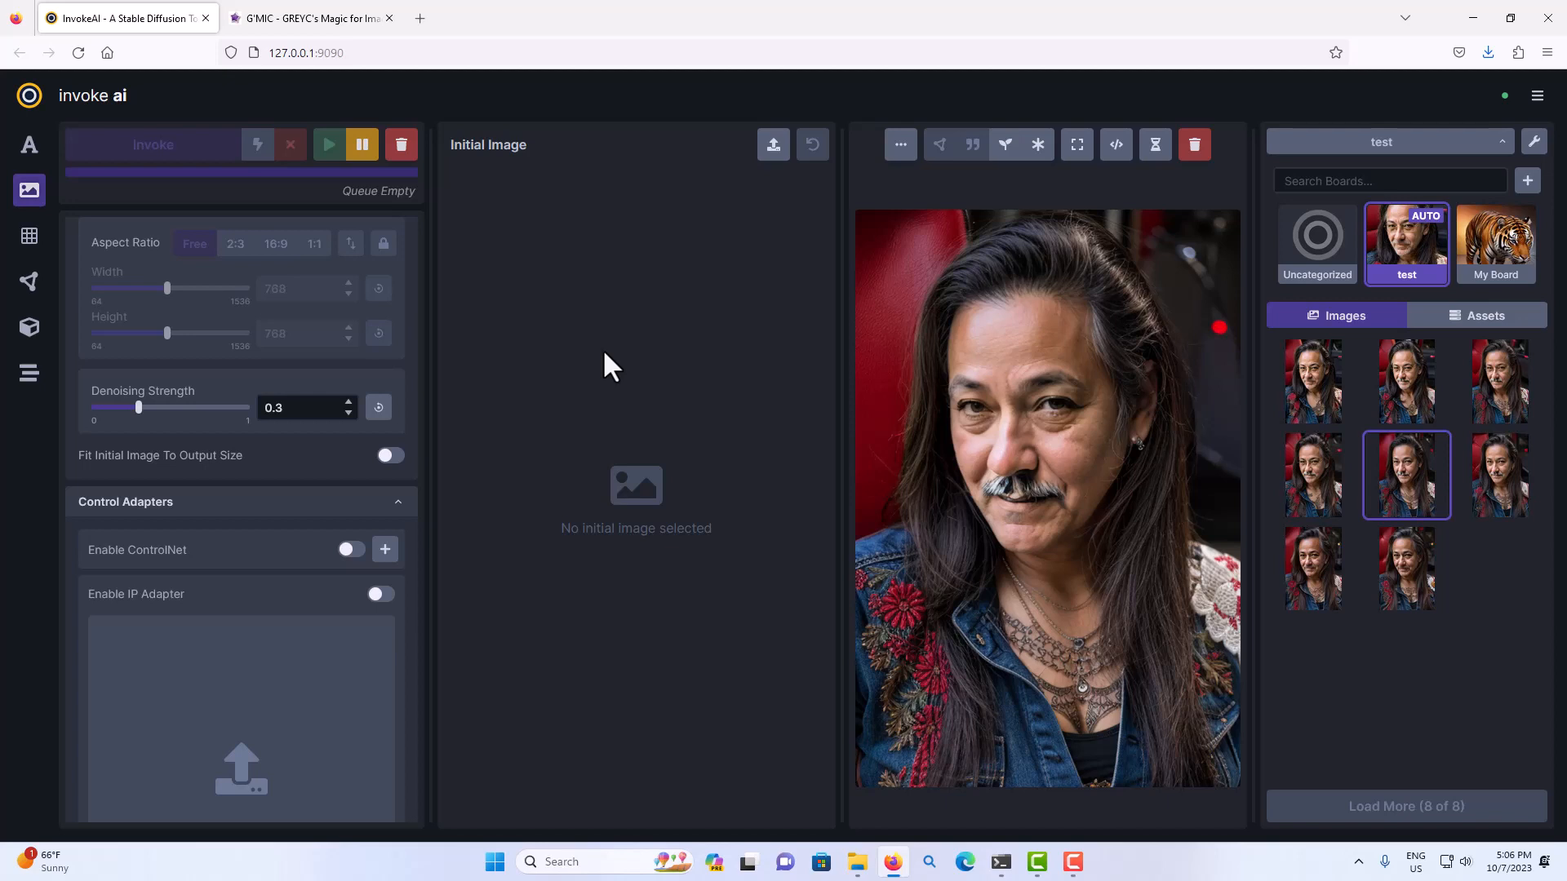
# Upload bd8bf4c9-443a-4919-a824-73baa984a10d-01.png from Downloads as the initial image and enable the IP Adapter with that same image.
pyautogui.click(772, 147)
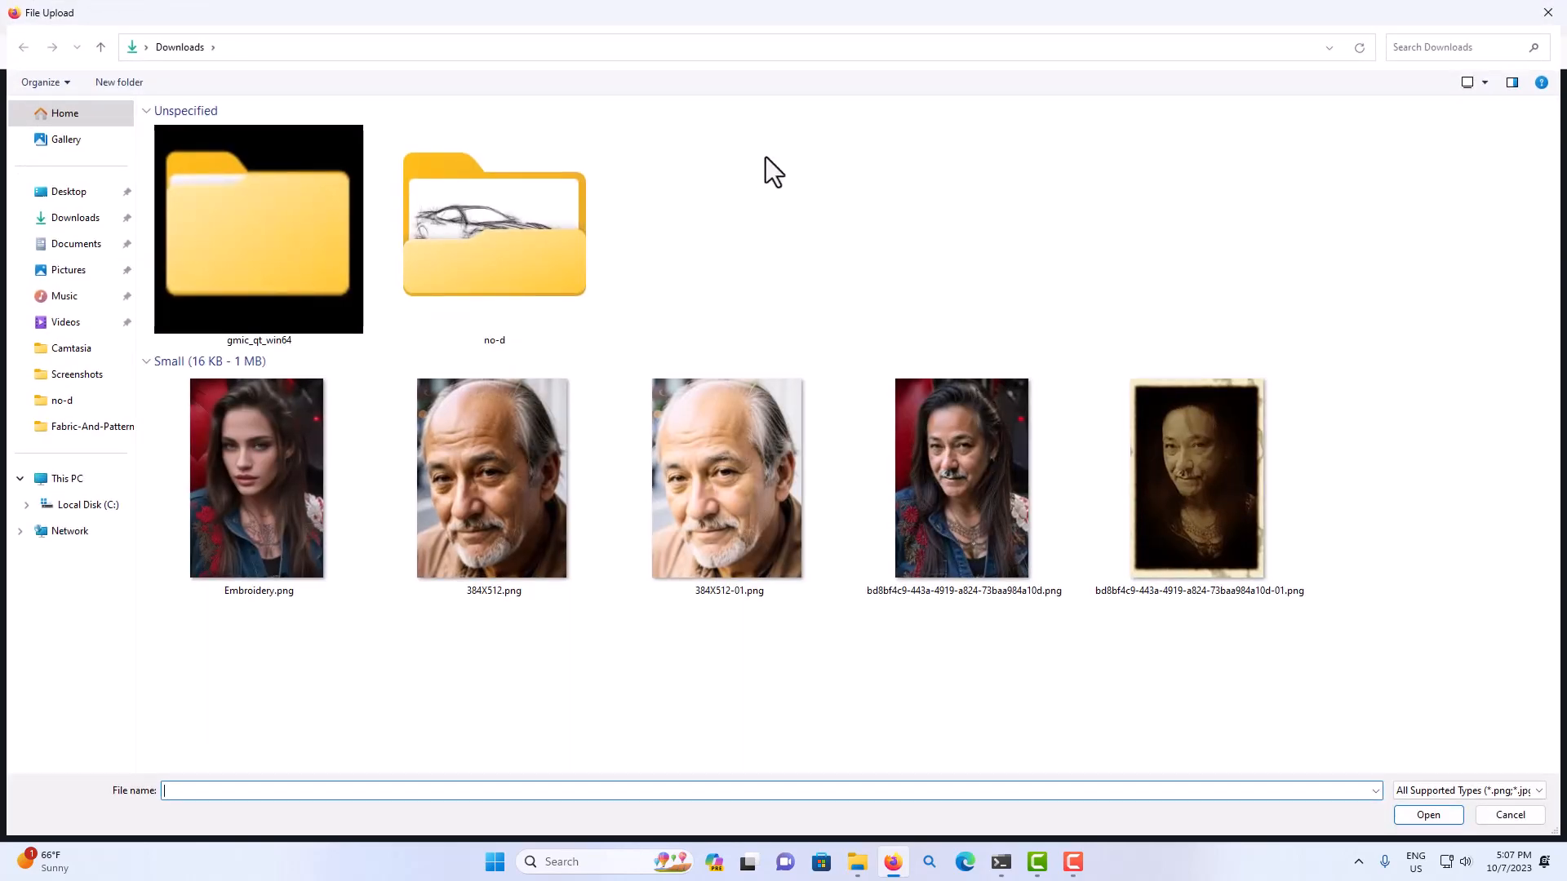
pyautogui.click(1221, 467)
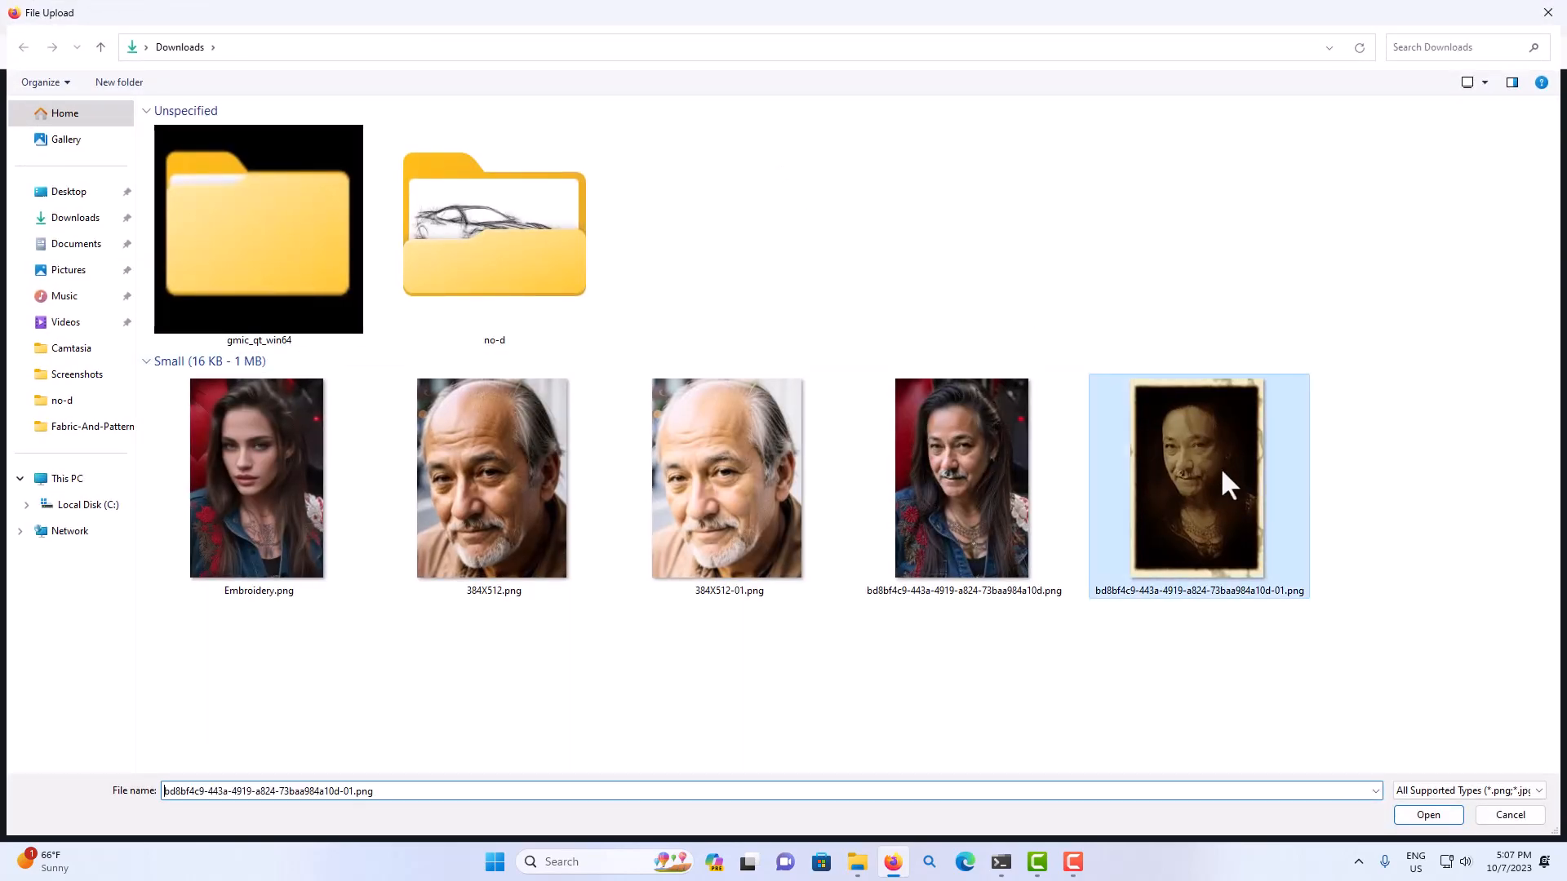
pyautogui.click(1441, 820)
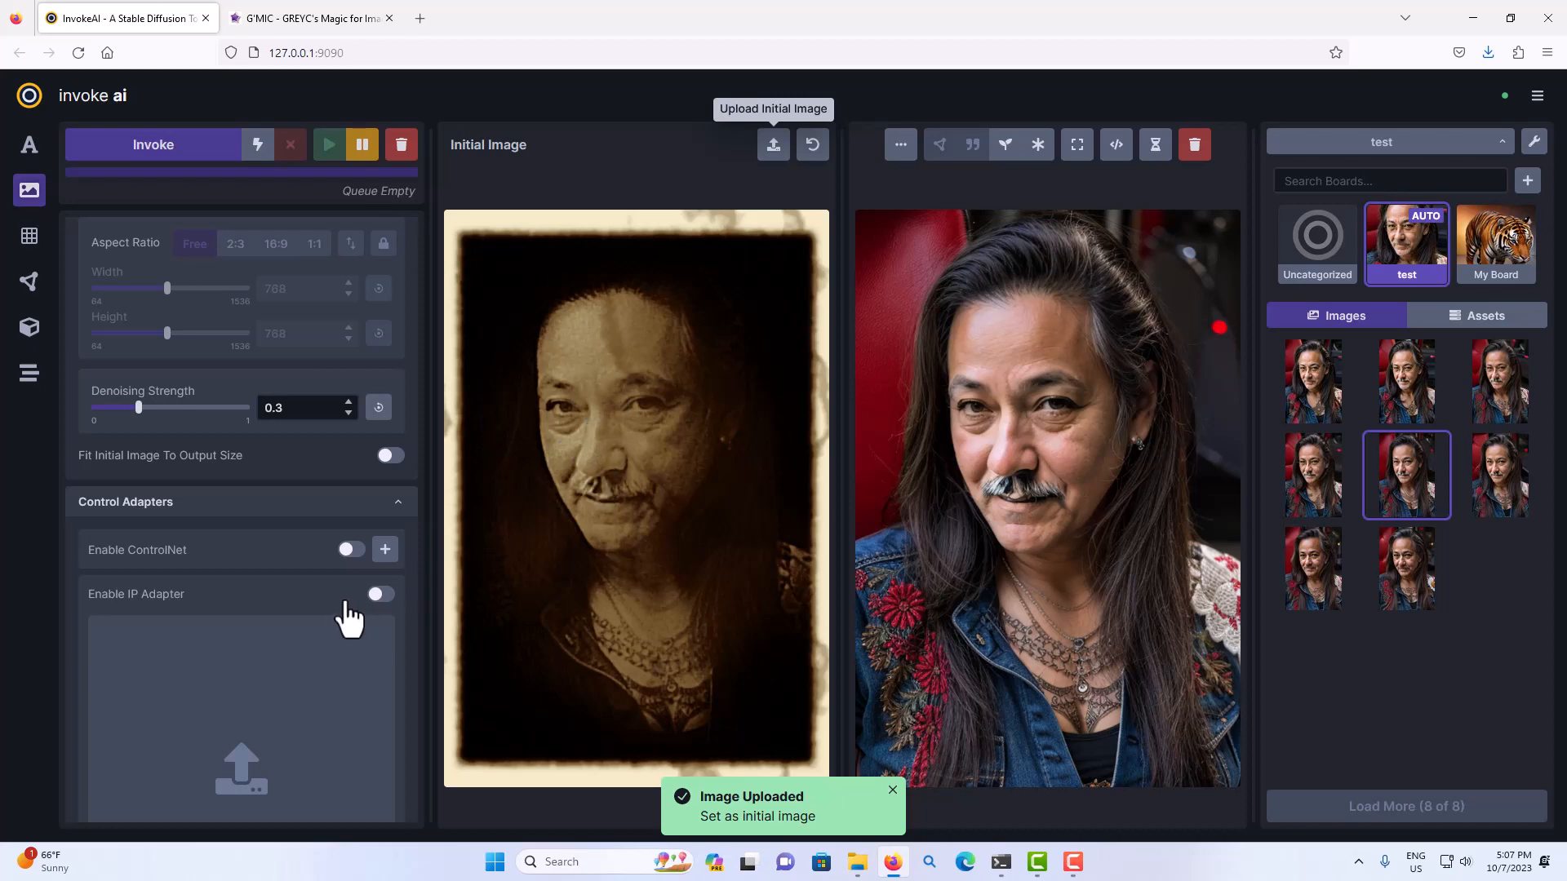
pyautogui.scroll(-2, 347, 620)
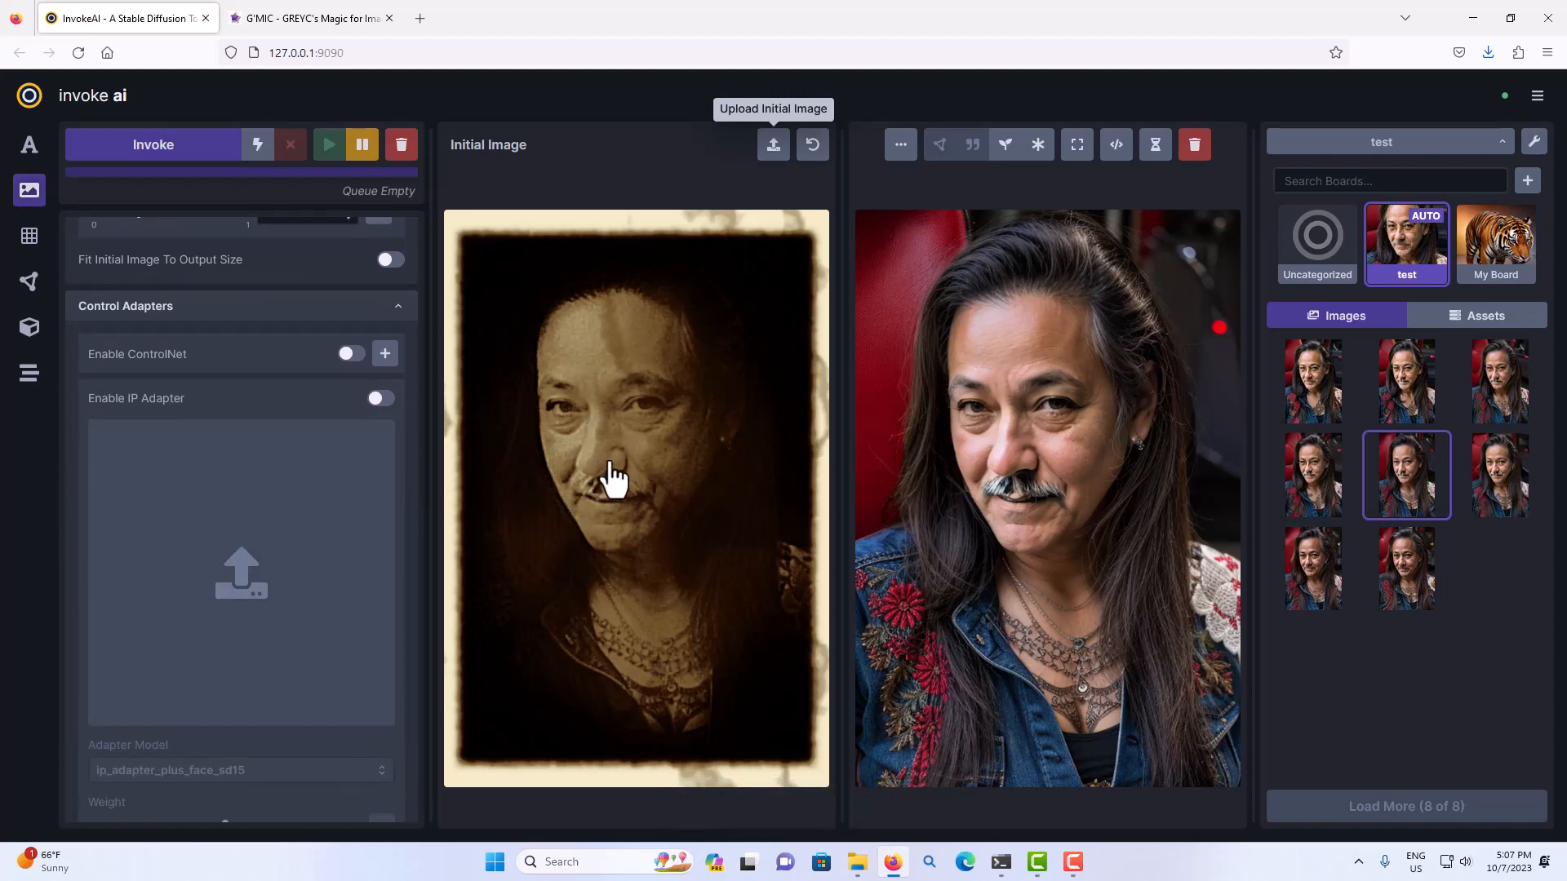
pyautogui.moveTo(613, 479); pyautogui.dragTo(281, 535)
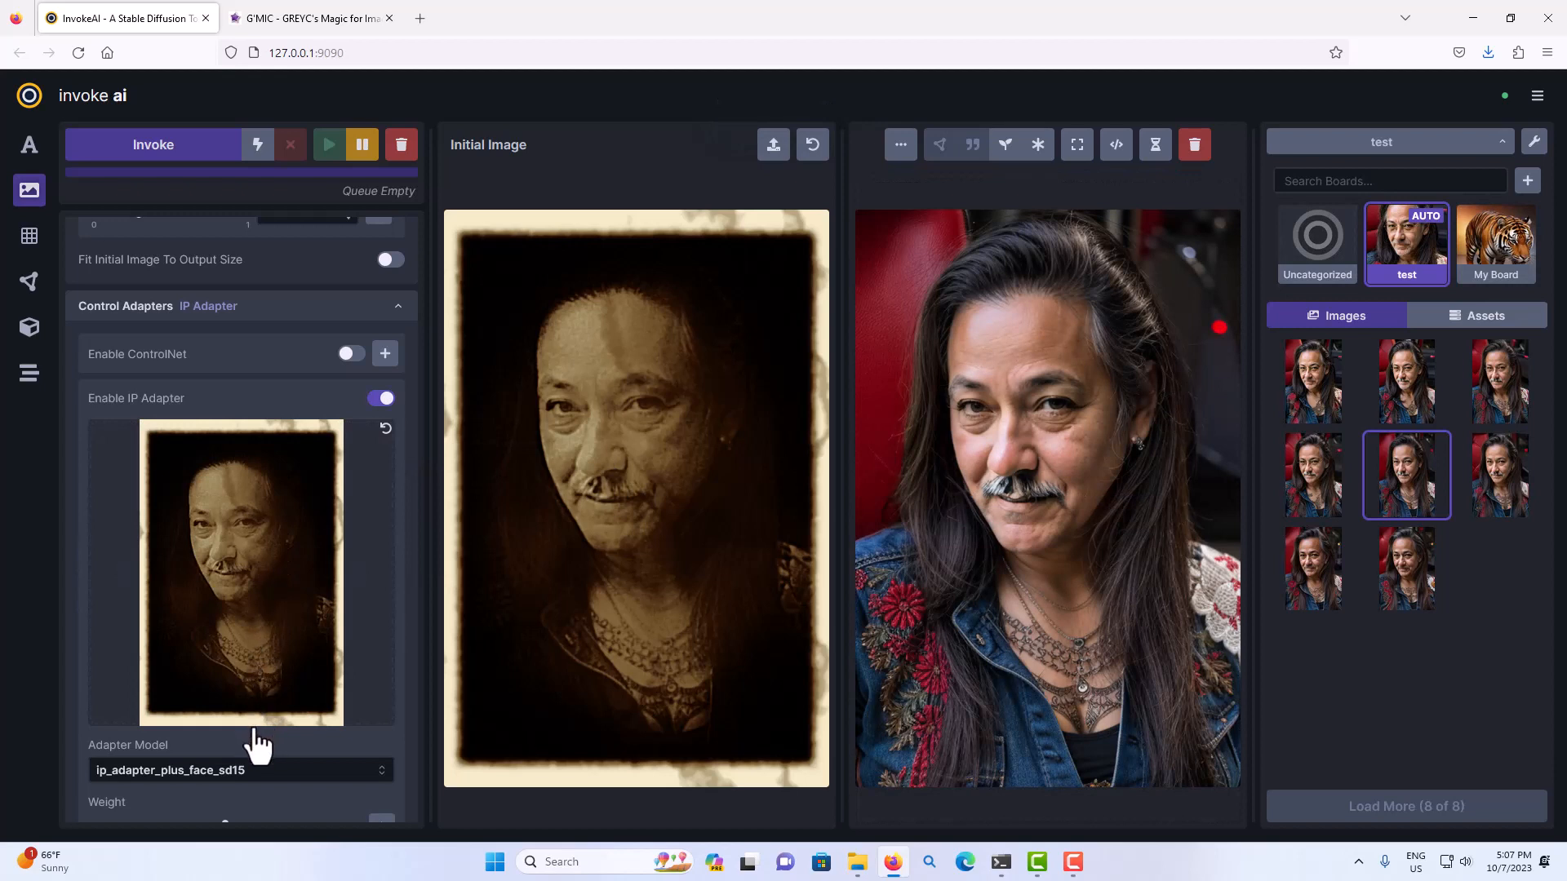
# Generate two portraits from the old-photograph image with a random seed and compare the results in the gallery.
pyautogui.scroll(2, 224, 494)
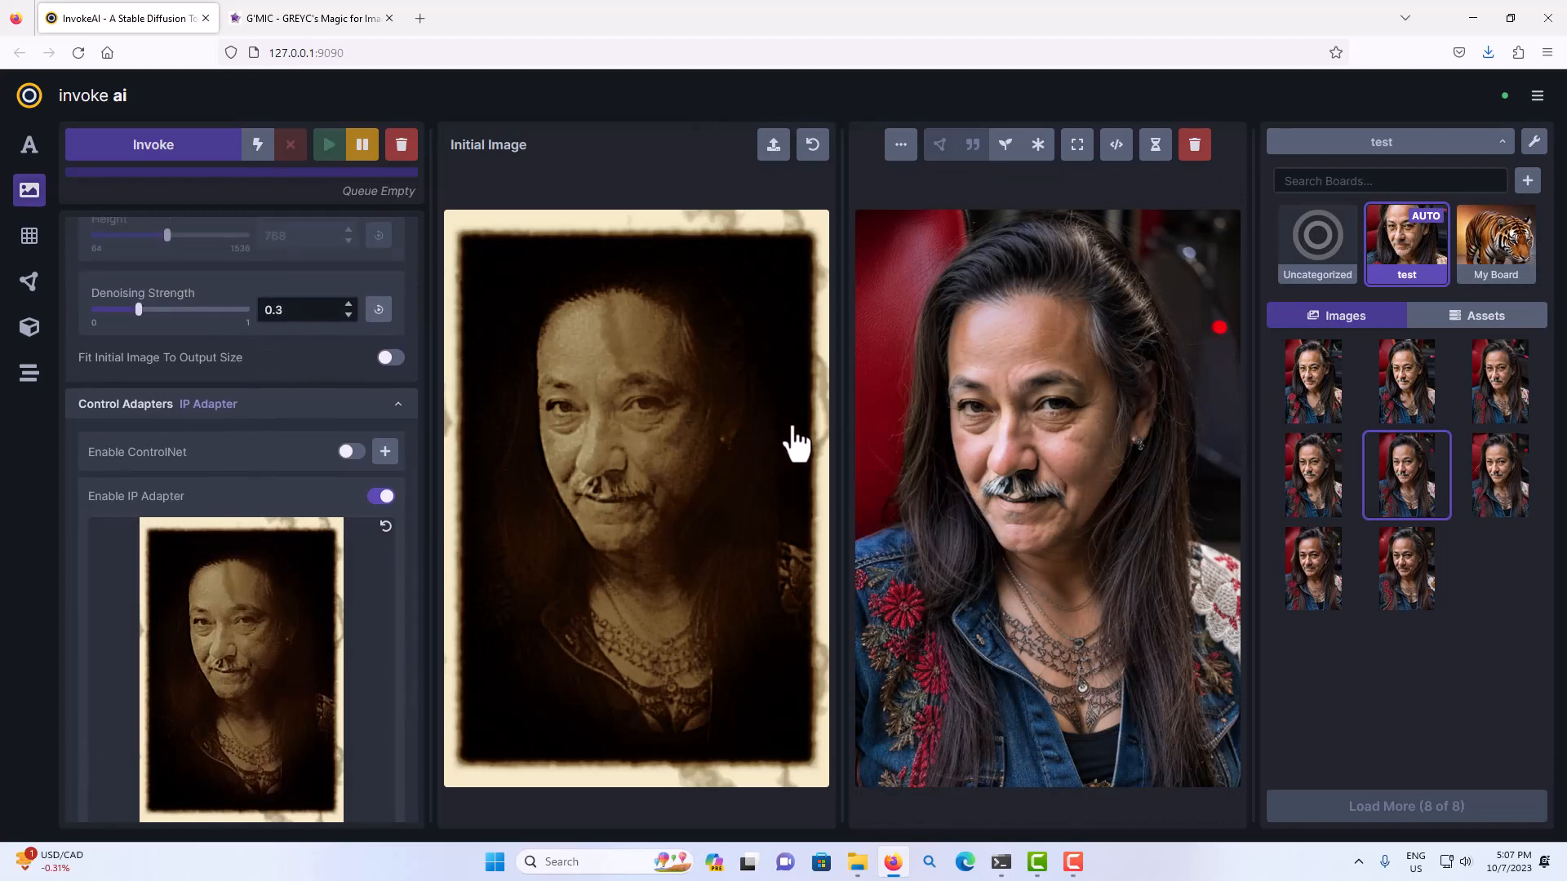
pyautogui.scroll(4, 277, 453)
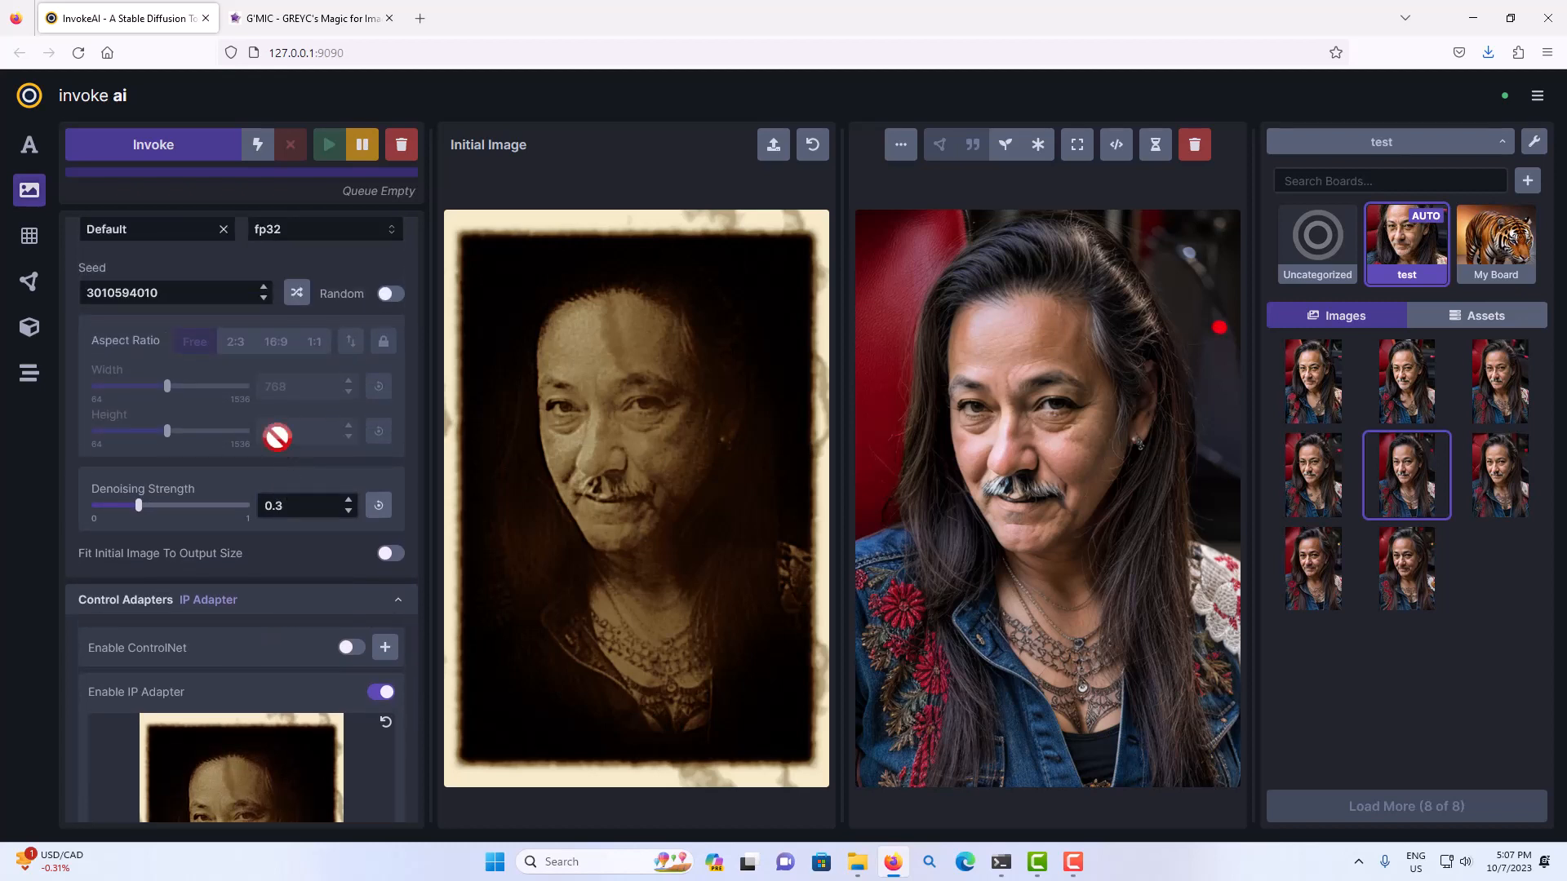
pyautogui.scroll(2, 277, 437)
pyautogui.click(392, 396)
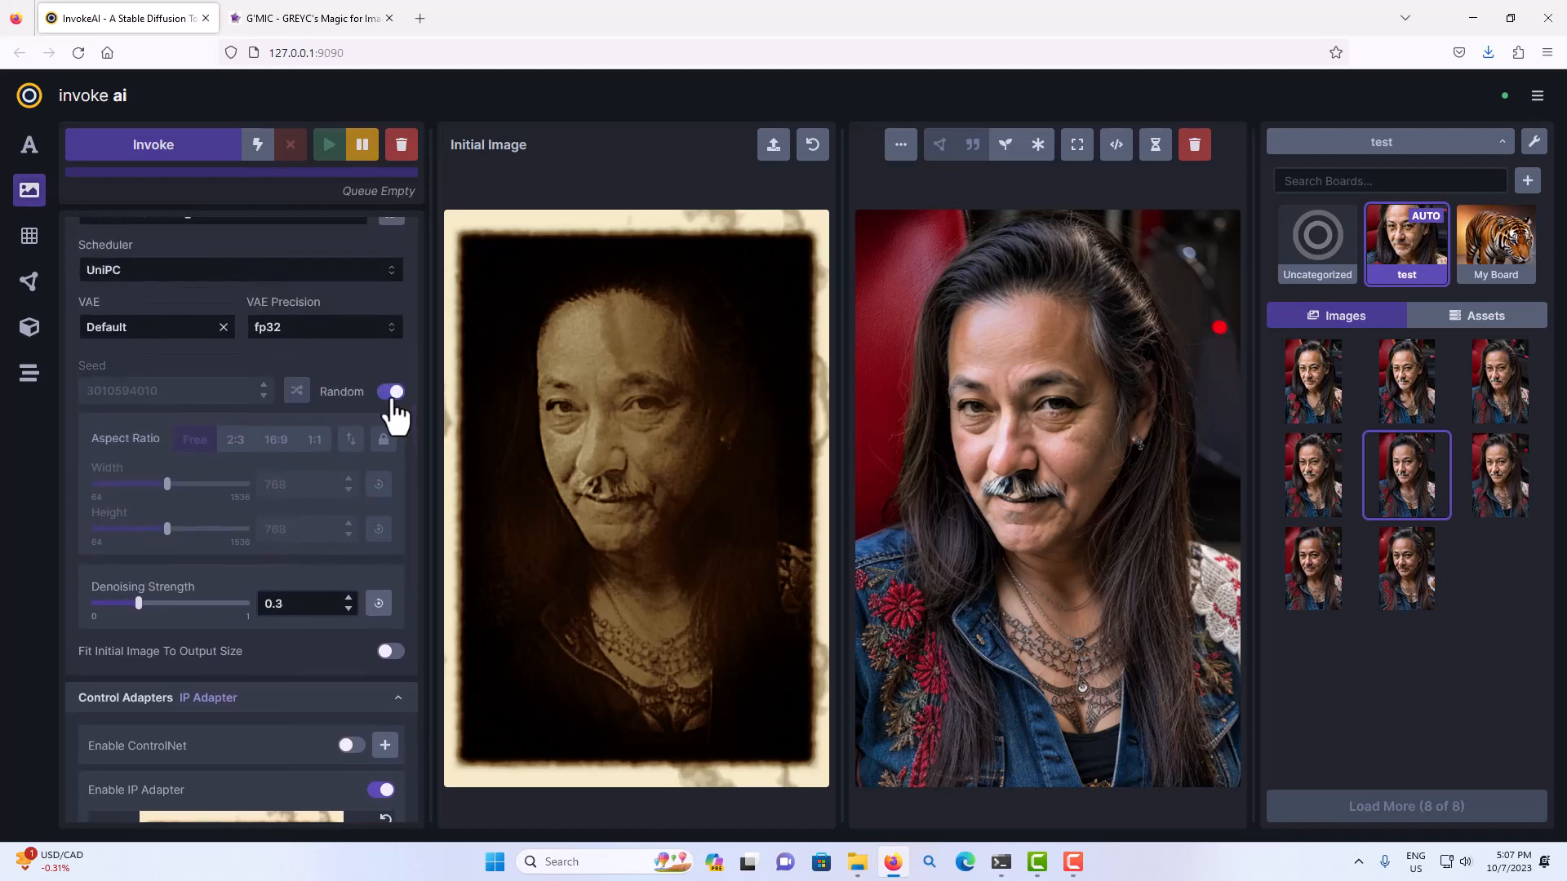
pyautogui.scroll(4, 385, 408)
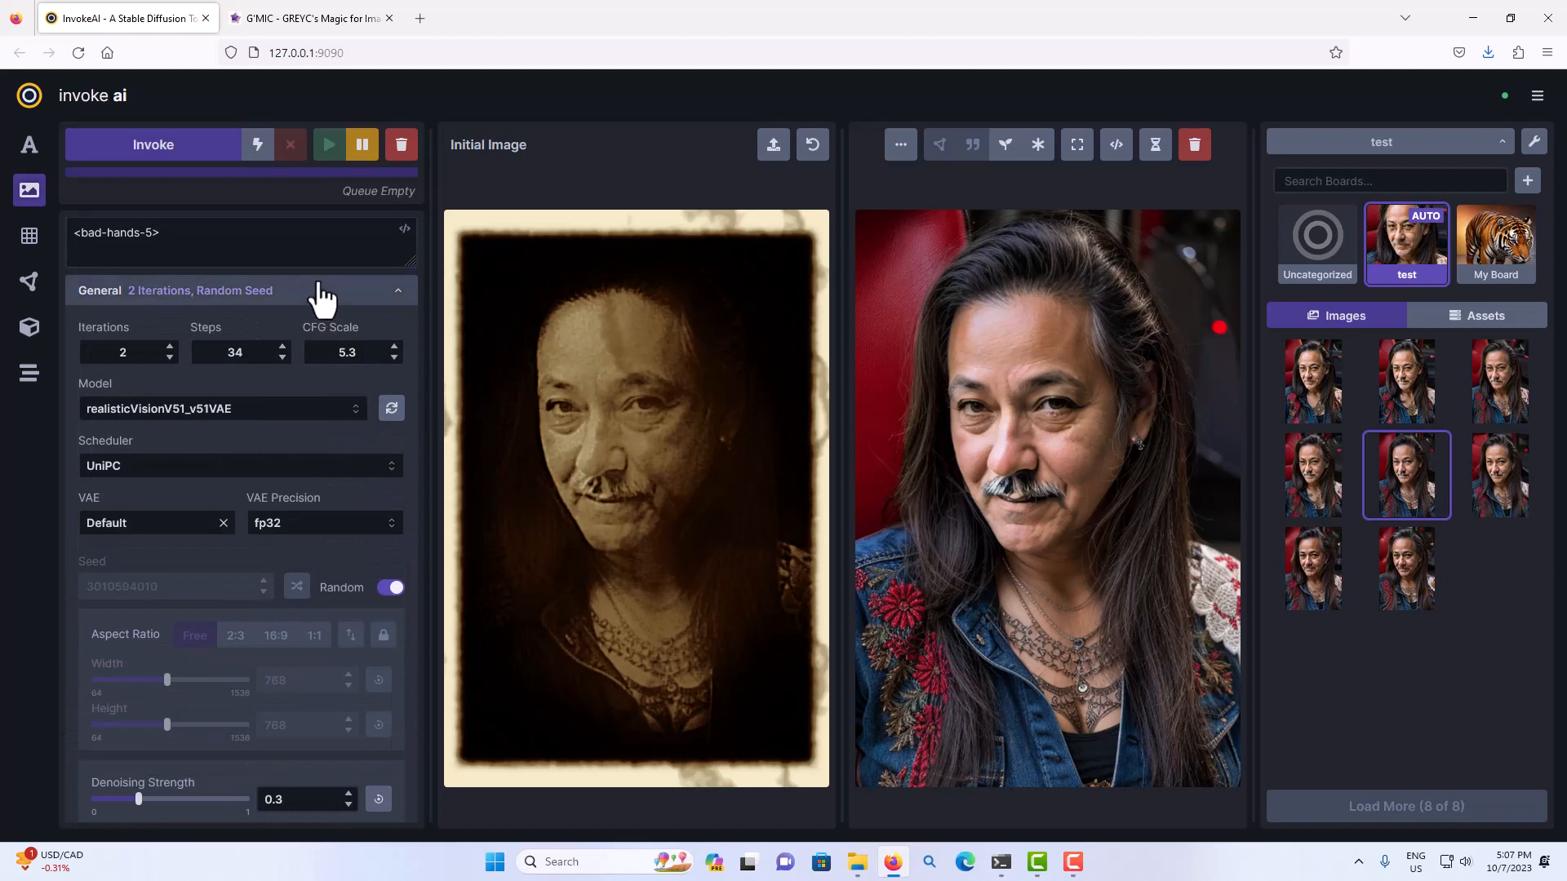
pyautogui.click(212, 160)
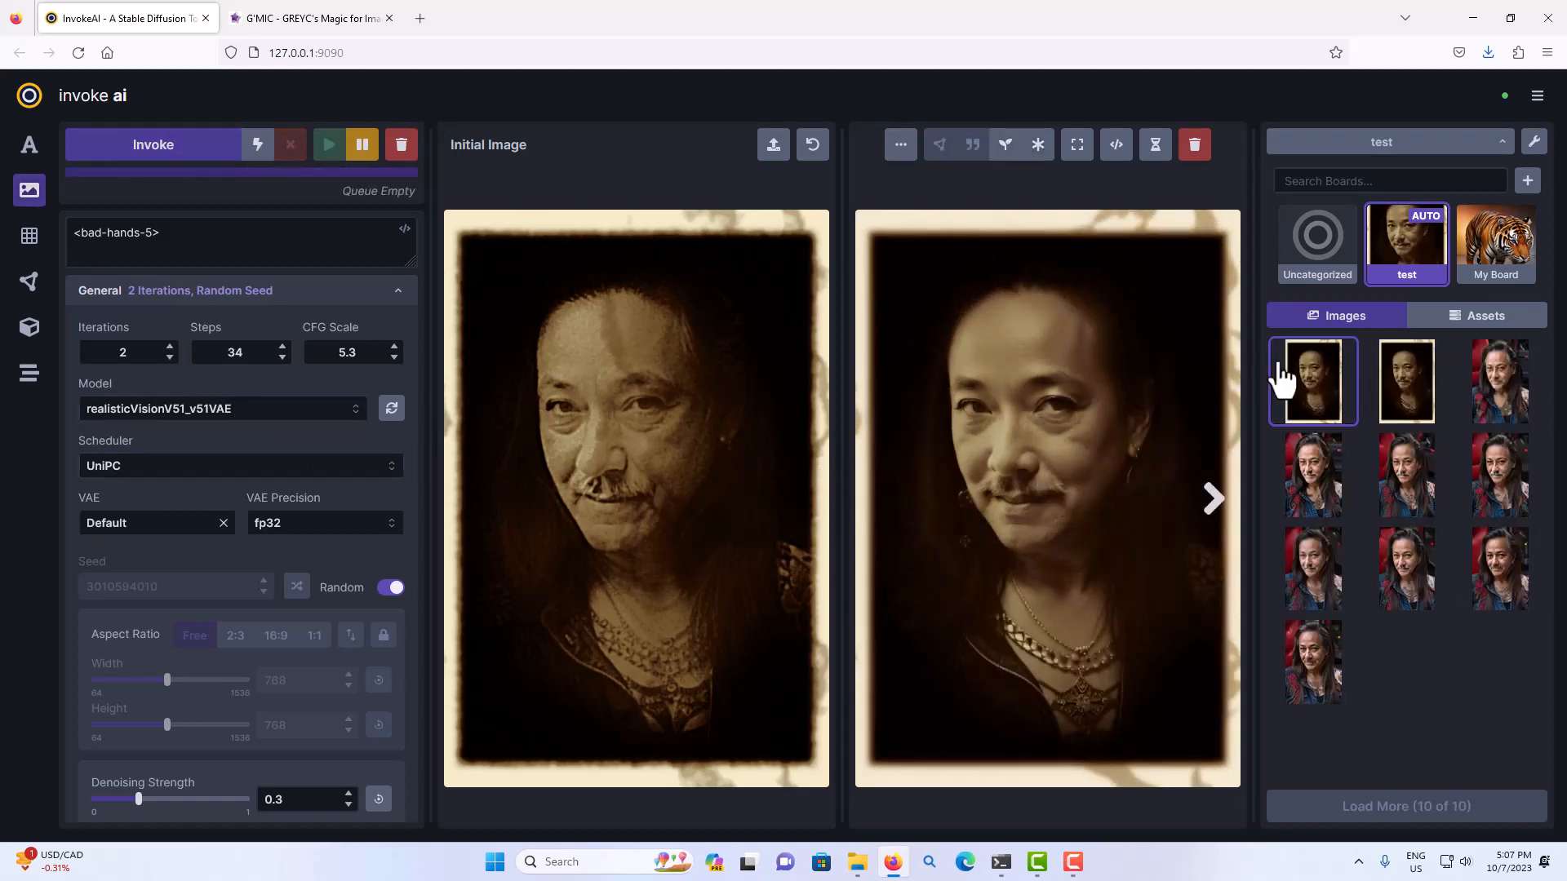
pyautogui.click(1396, 383)
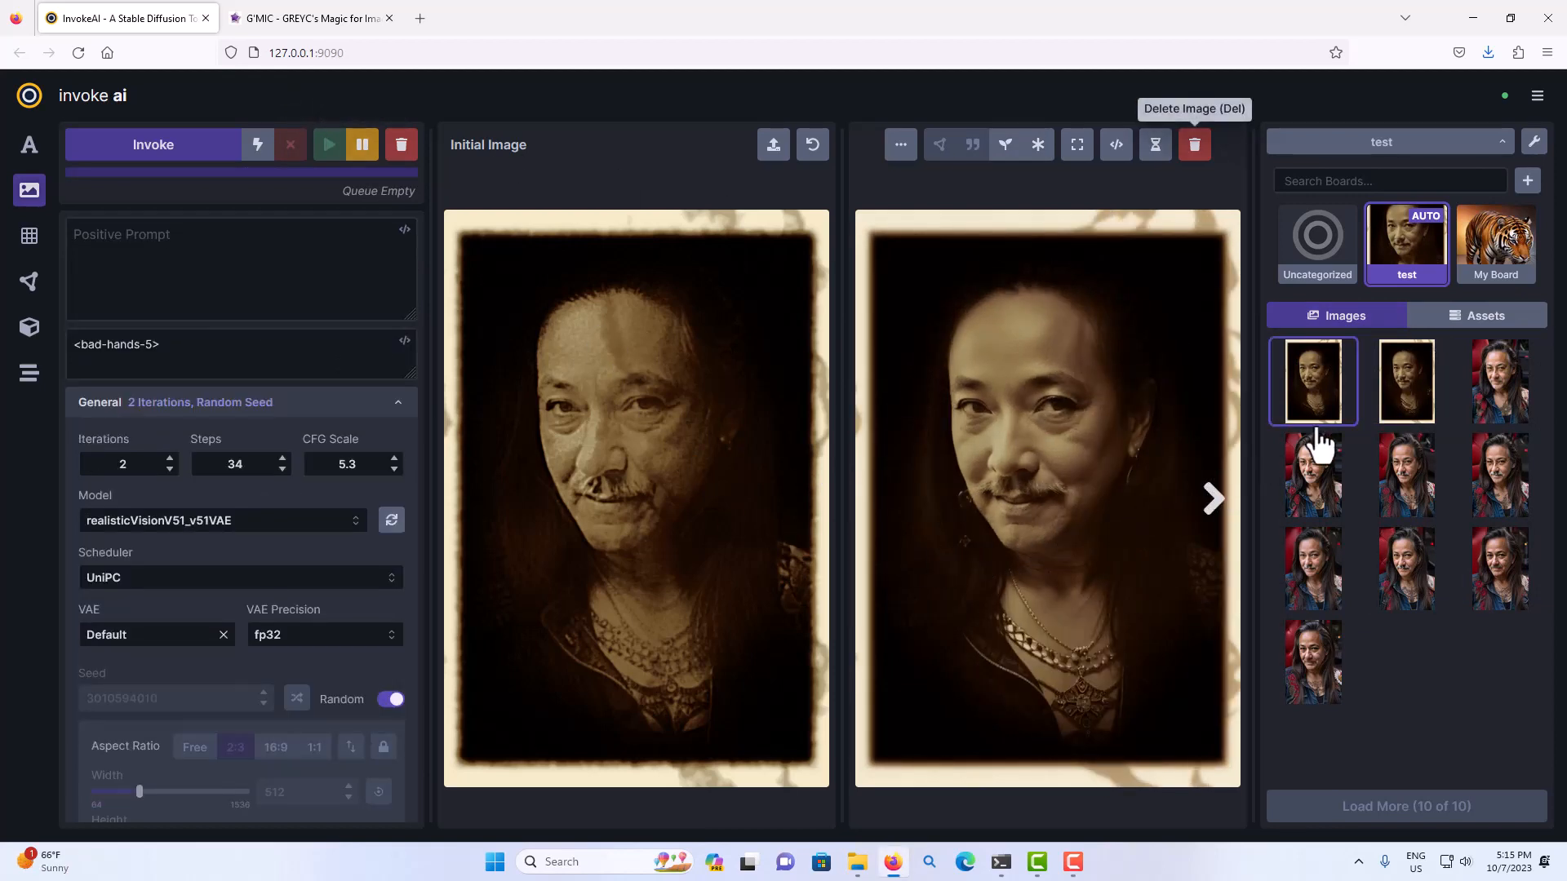
pyautogui.click(1402, 400)
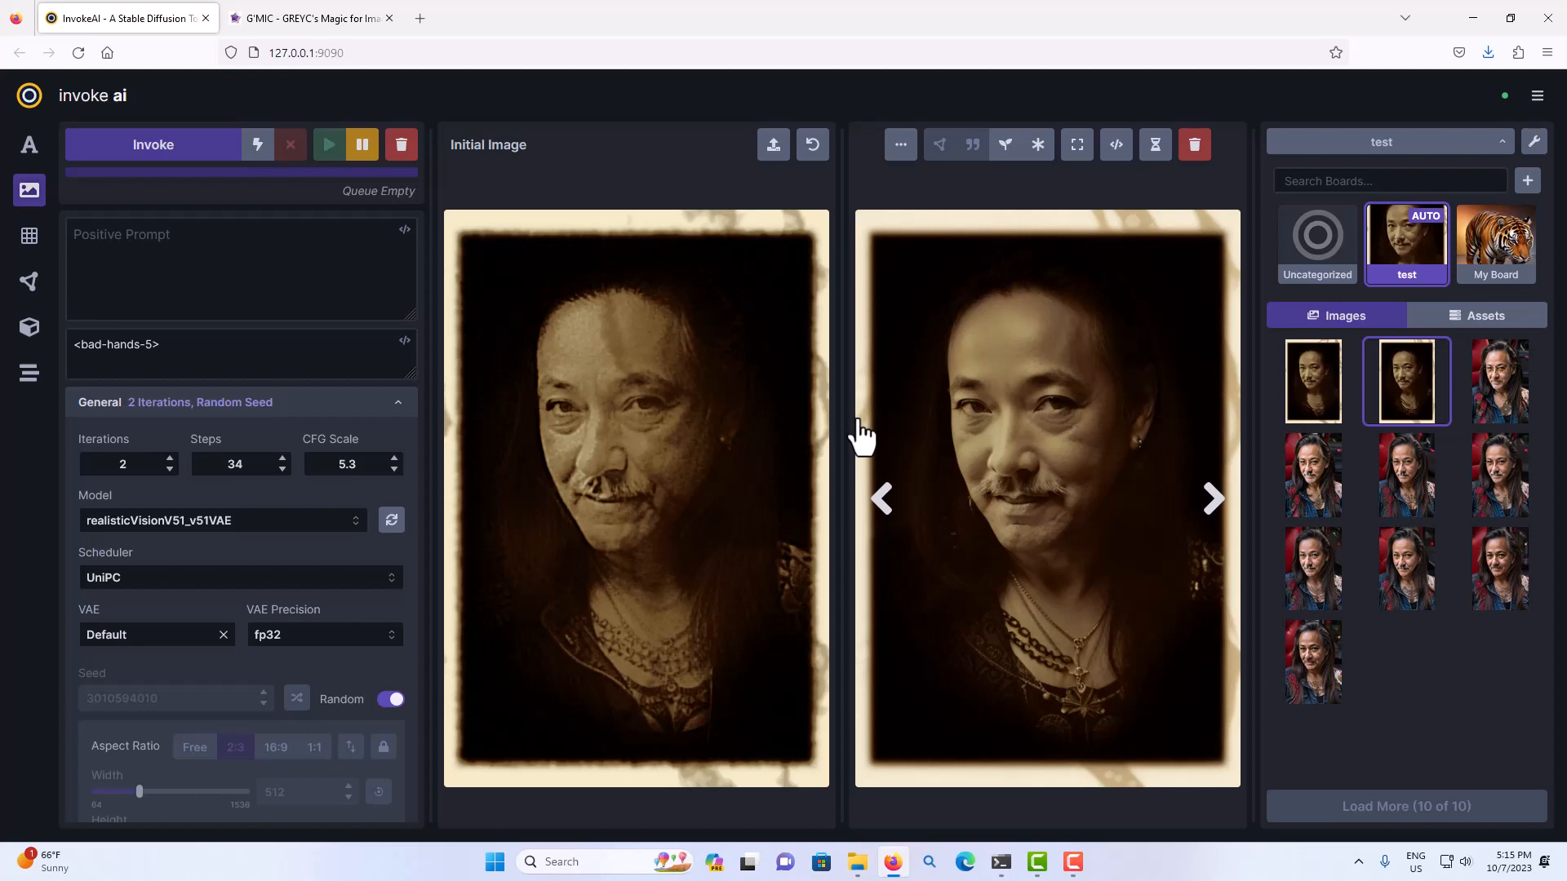
# Paste sunglasses+++ as the positive prompt.
pyautogui.click(189, 239)
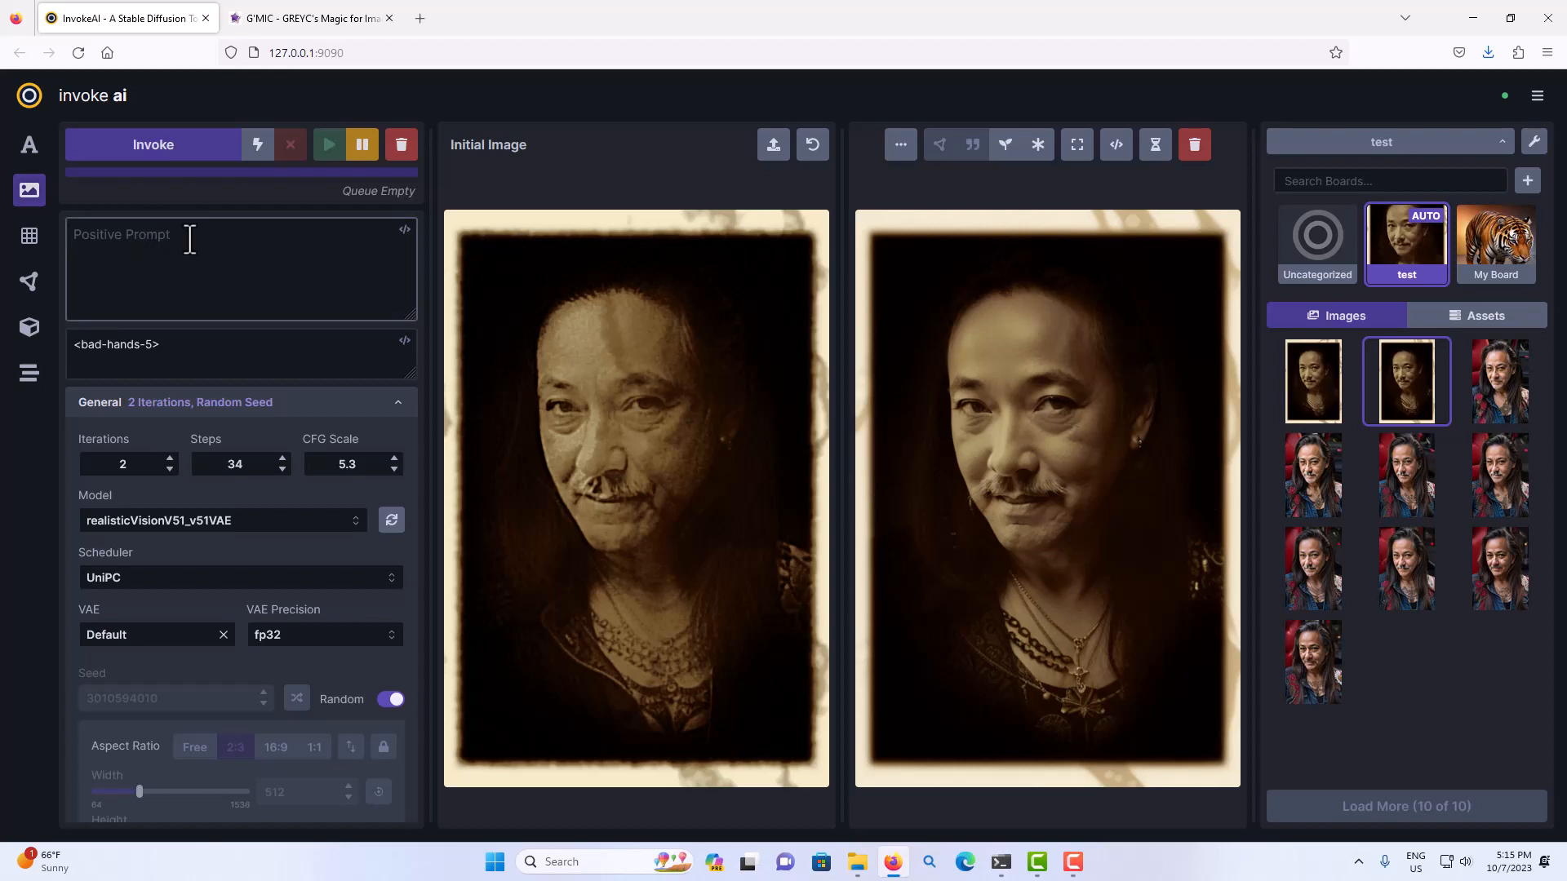
pyautogui.rightClick(190, 238)
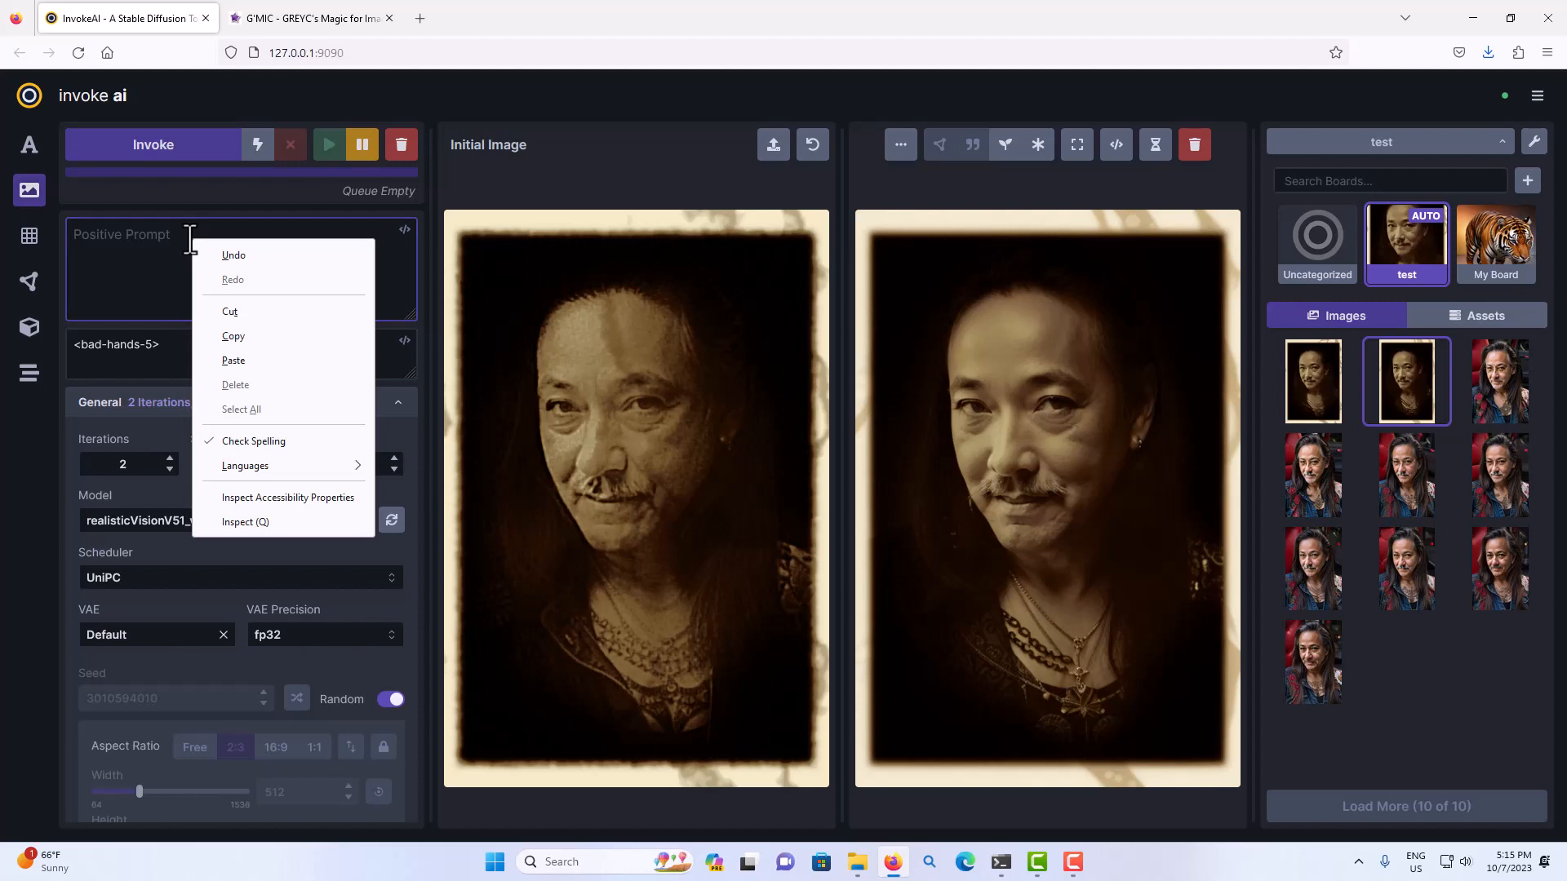
pyautogui.click(242, 359)
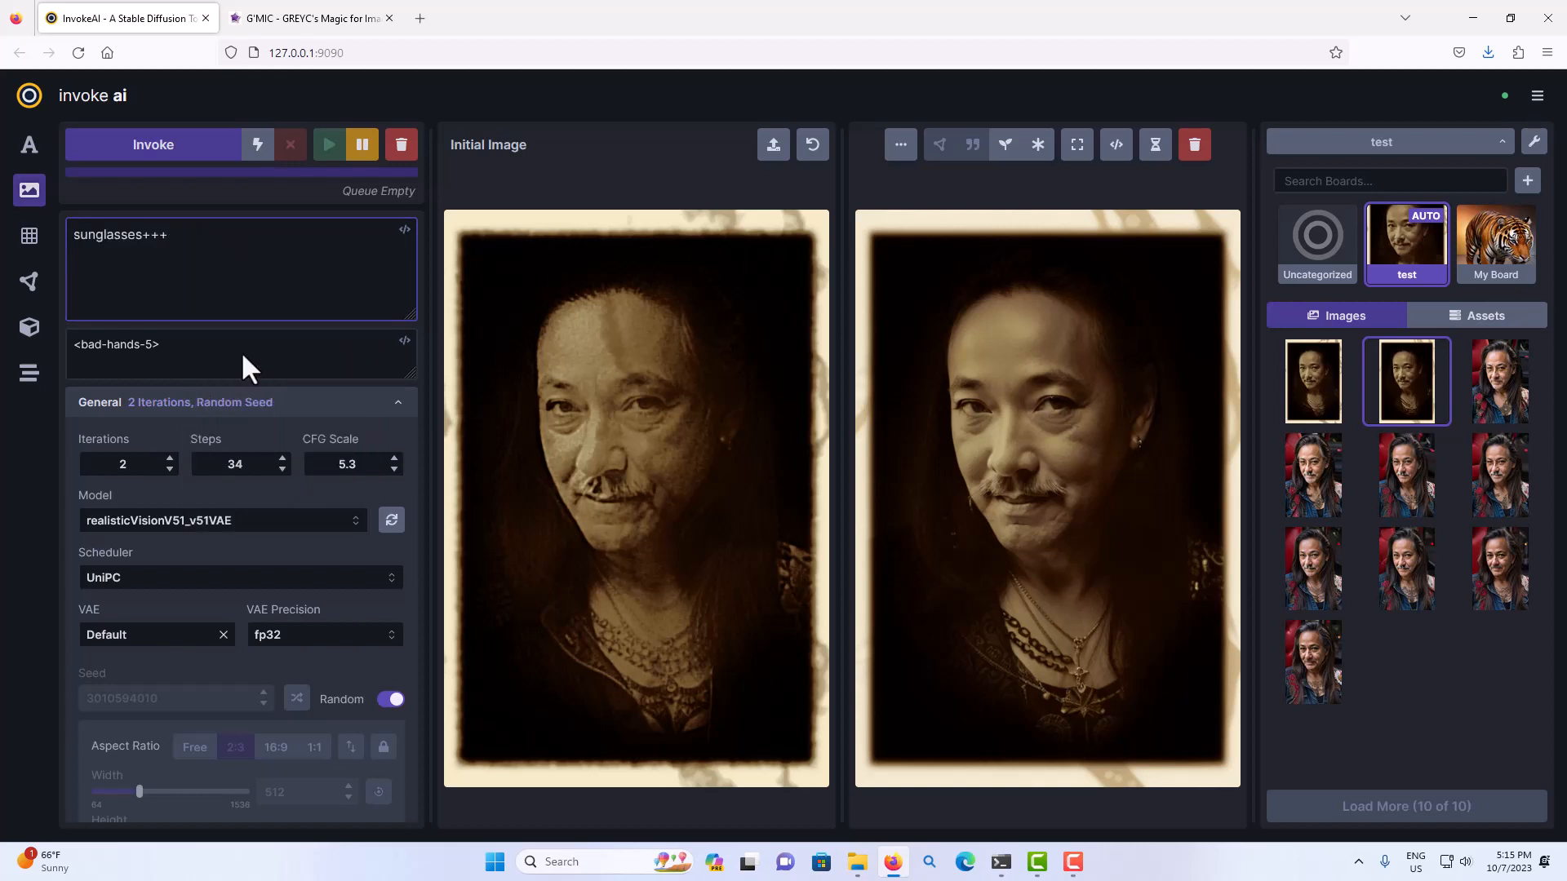
# Generate the sunglasses portraits with Denoising Strength set to 0.35 and compare the new results in the gallery.
pyautogui.scroll(-2, 247, 445)
pyautogui.scroll(1, 249, 449)
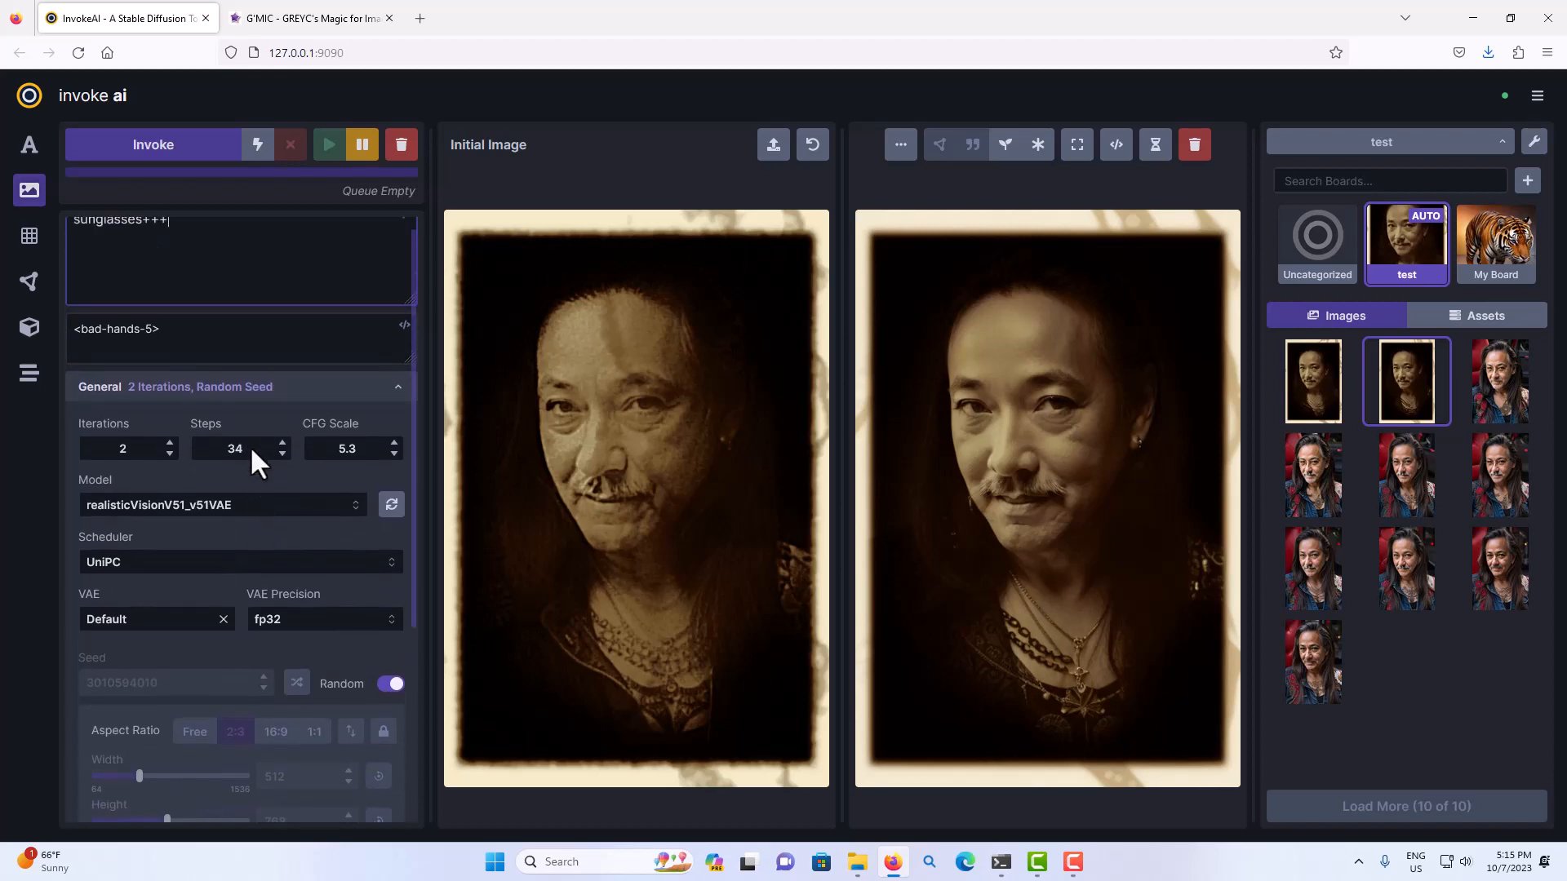
pyautogui.scroll(-2, 190, 359)
pyautogui.scroll(-4, 190, 359)
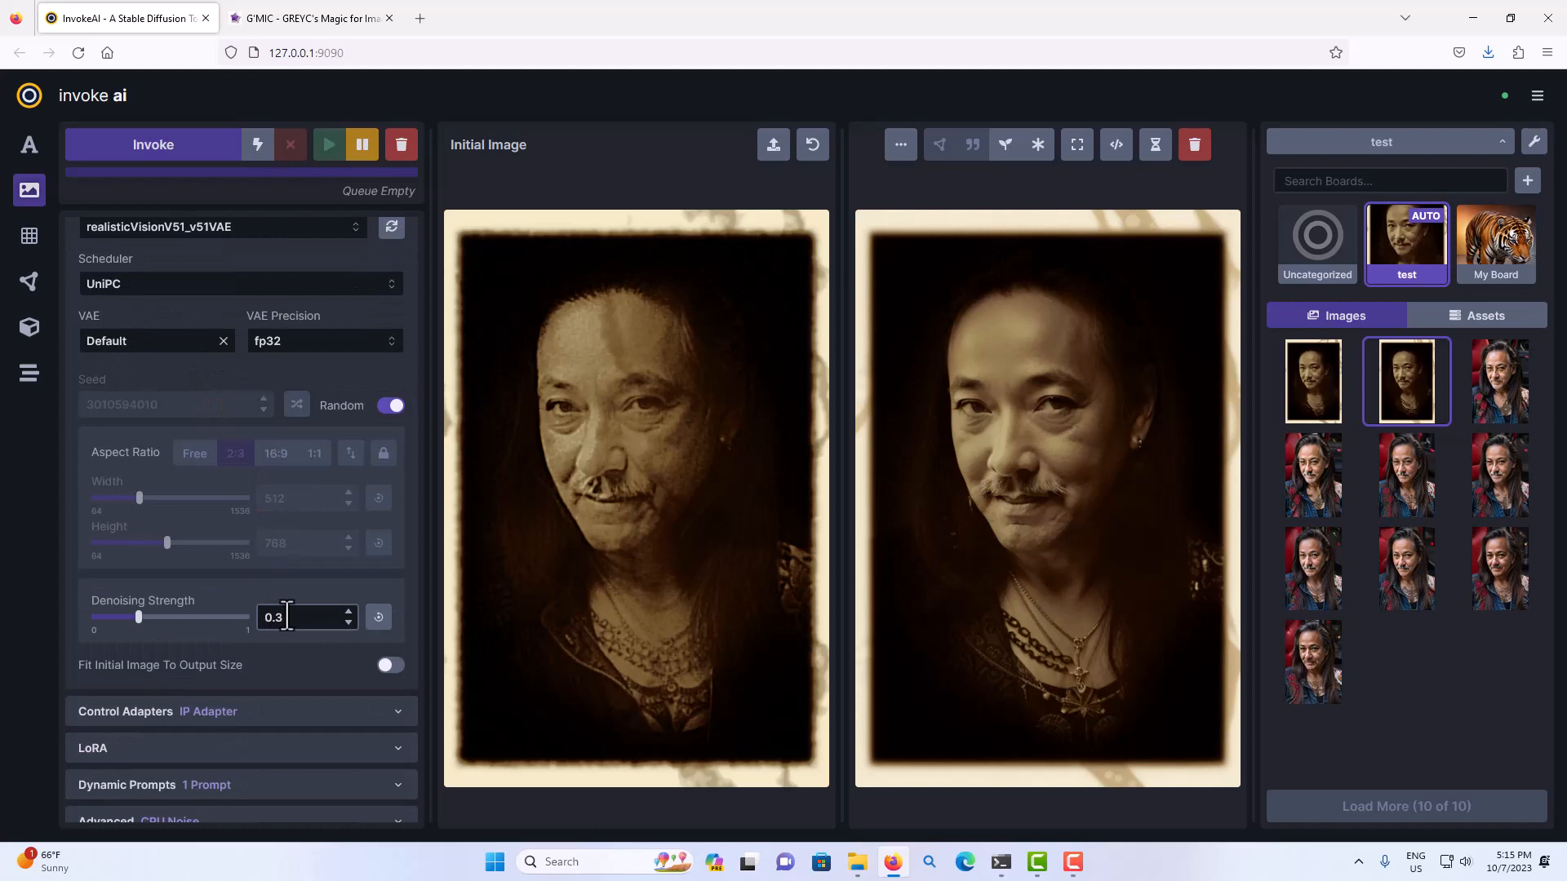
pyautogui.click(350, 612)
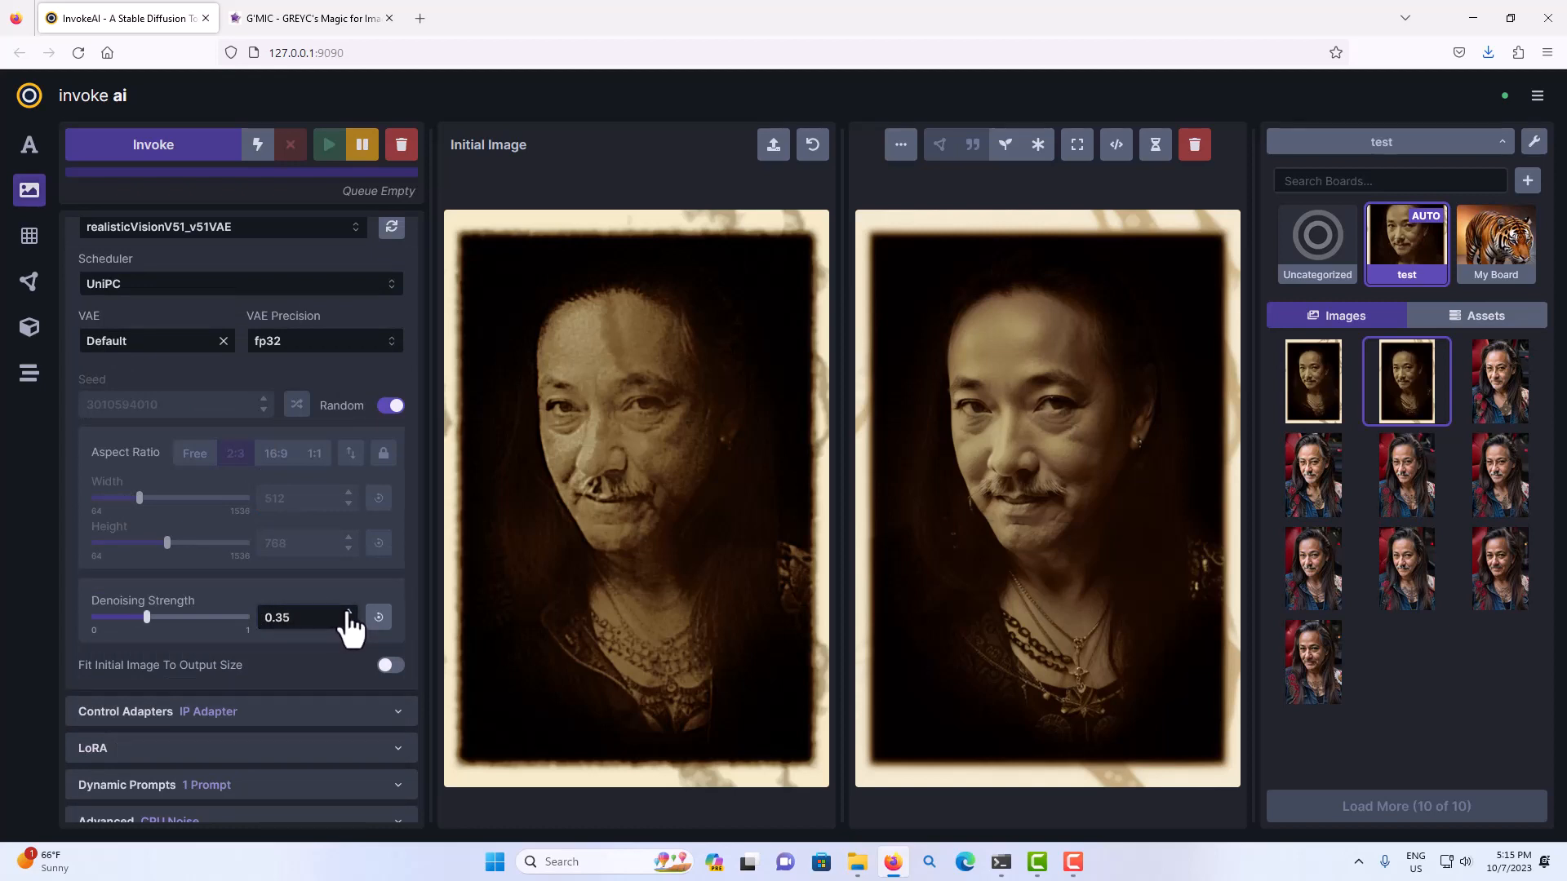
pyautogui.click(208, 149)
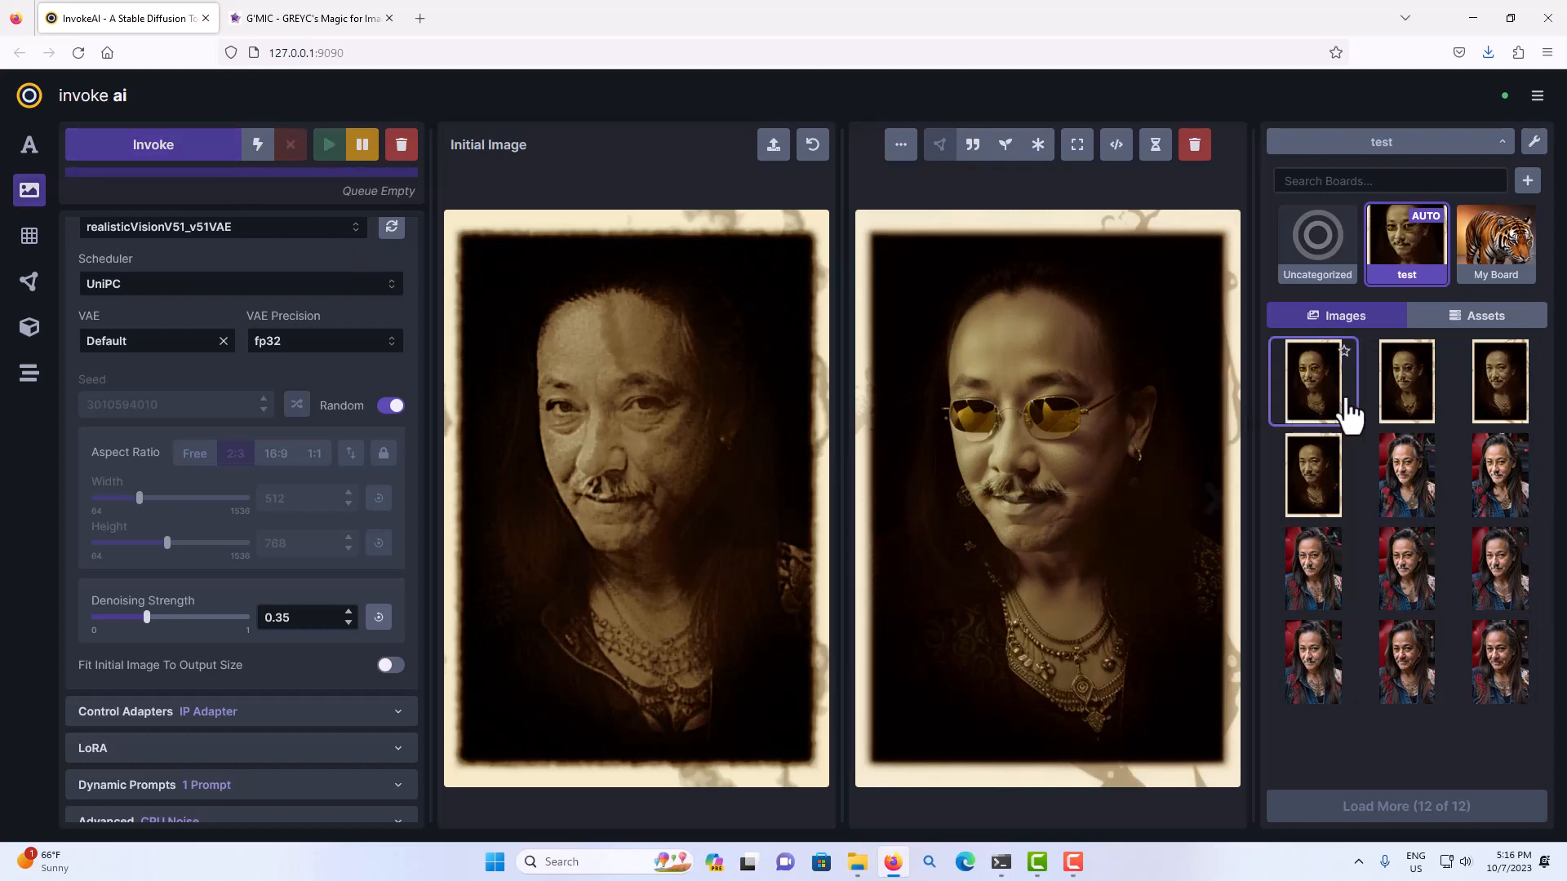
pyautogui.click(1397, 408)
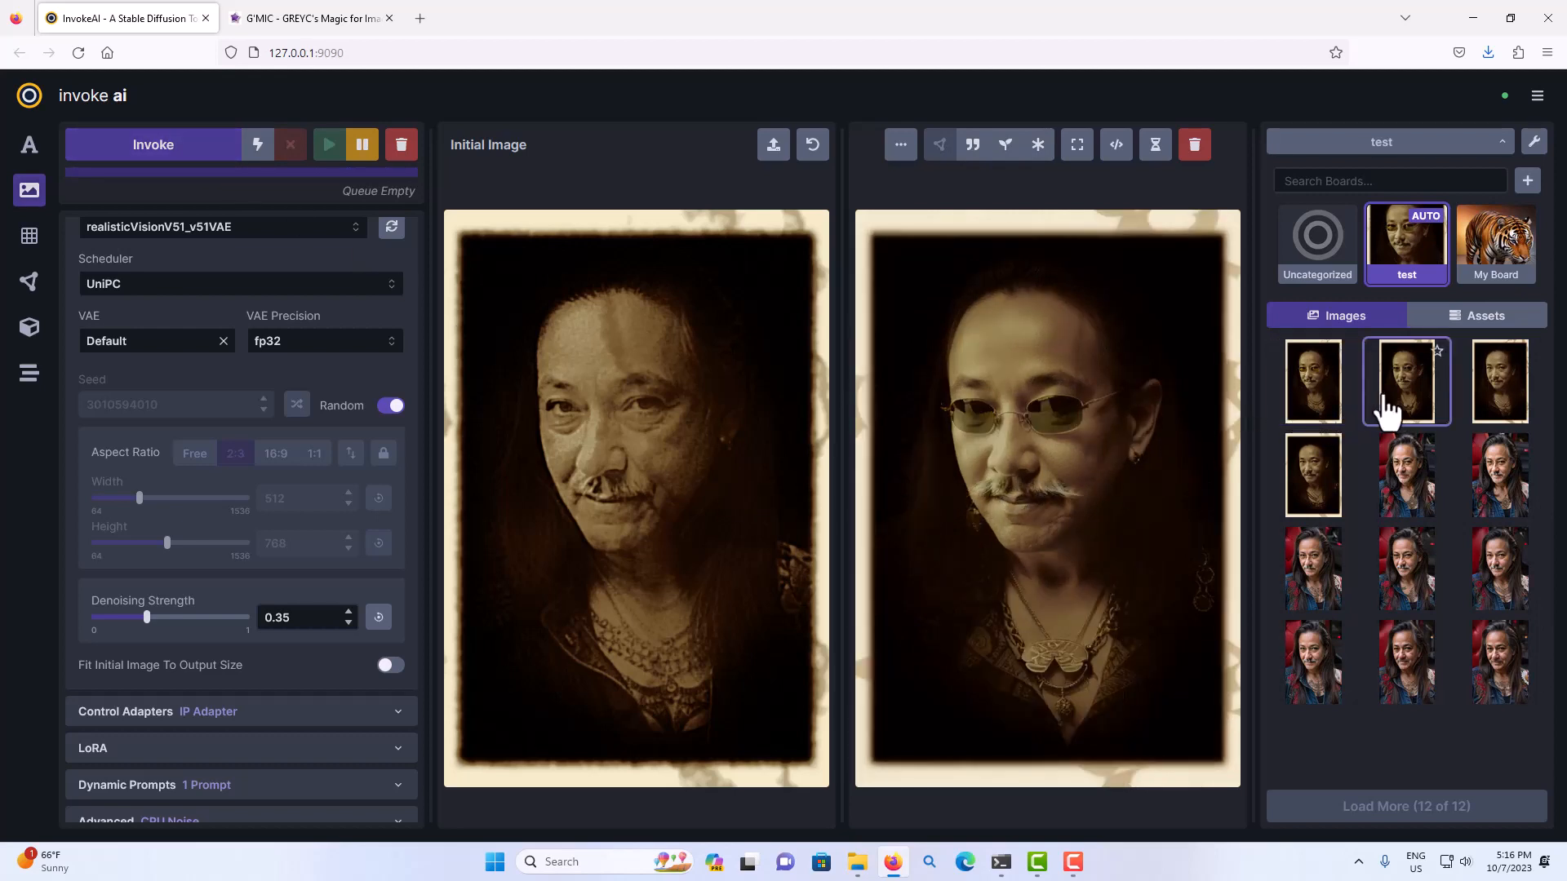